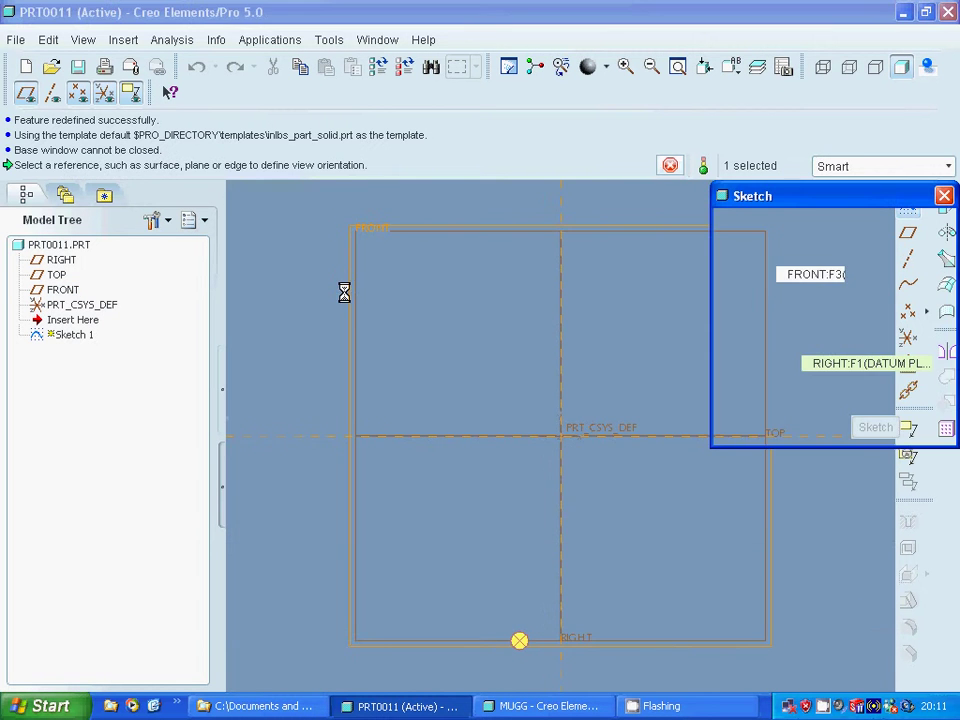
Sketch a closed tapered half-profile on the FRONT plane against the vertical axis, about 133 wide above, 52 wide below and 197 high.
click(889, 428)
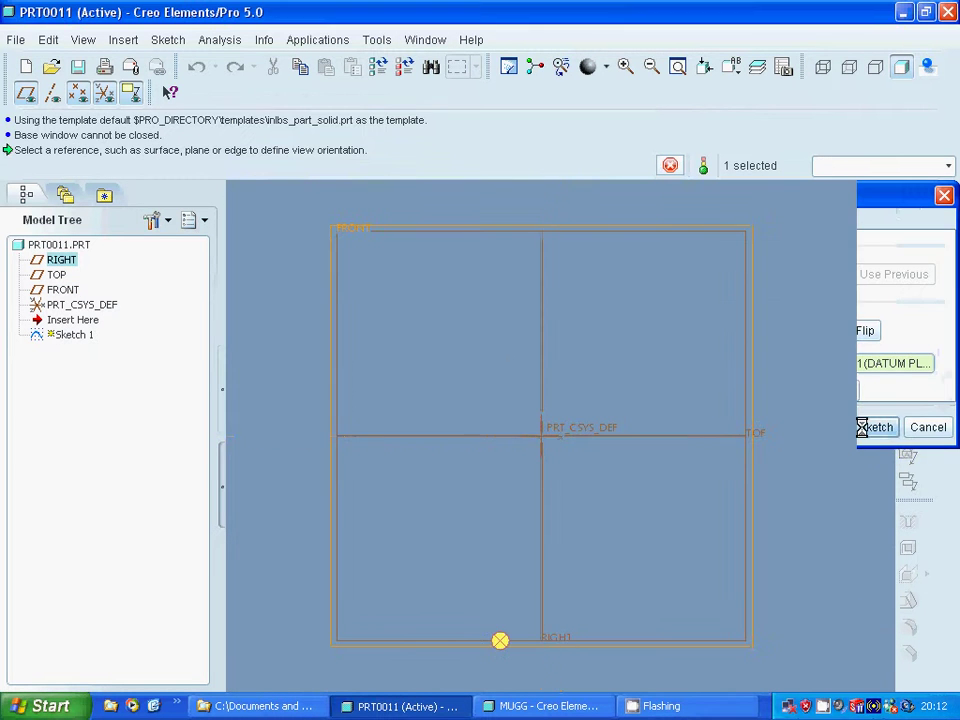
click(896, 234)
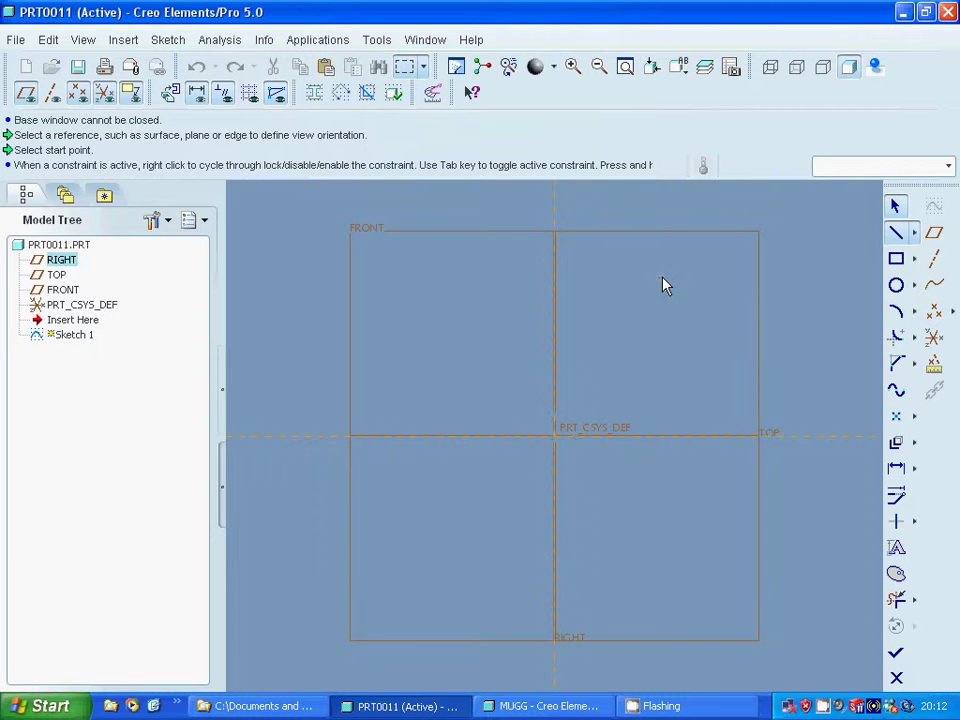
click(556, 289)
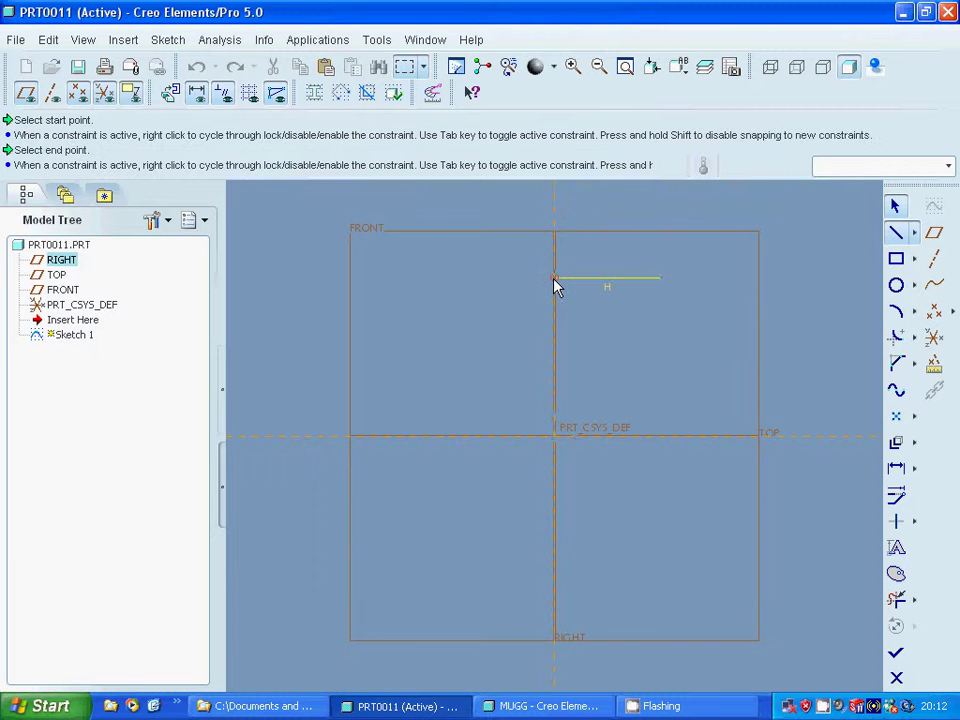
click(555, 437)
click(598, 438)
middle_click(598, 440)
click(660, 279)
click(896, 206)
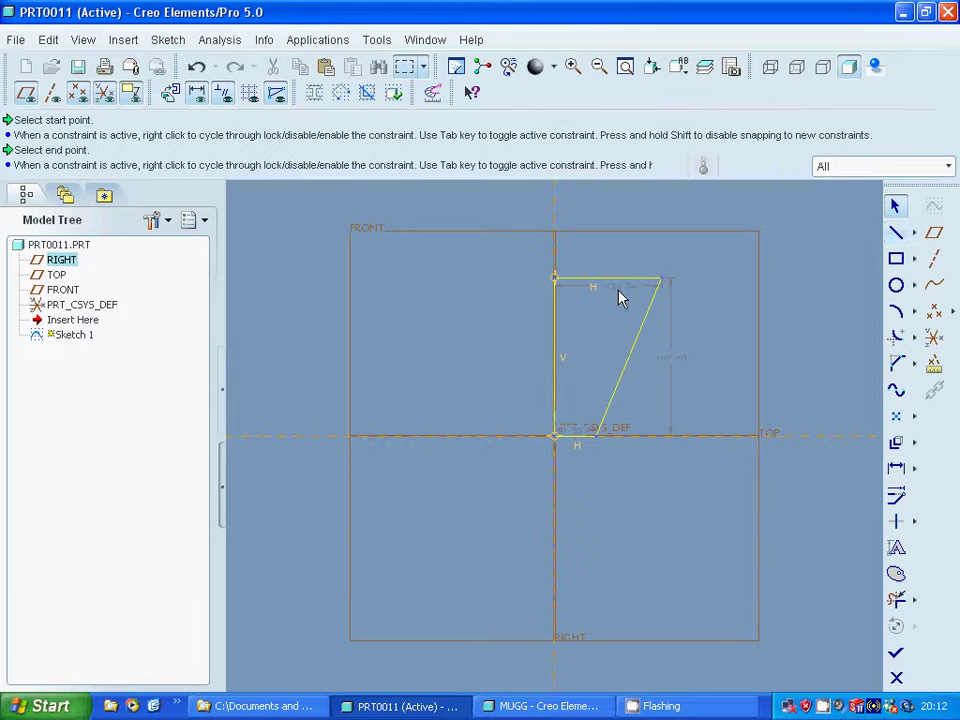
Set the profile's upper edge length to 100 and its height to 150.
double_click(617, 290)
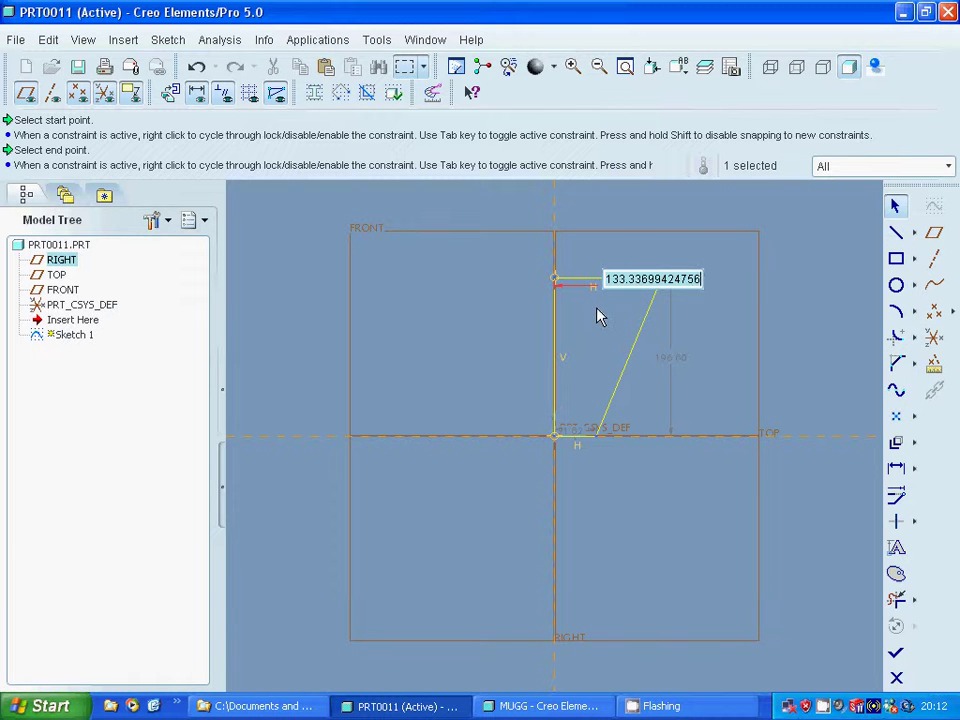
text(100)
key(Return)
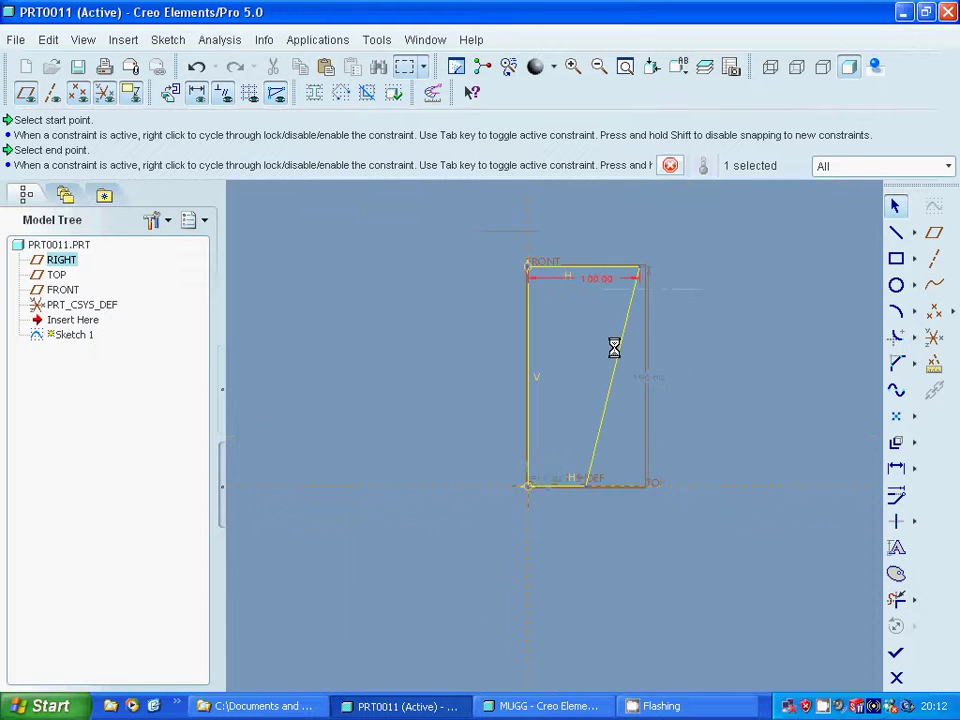
double_click(662, 444)
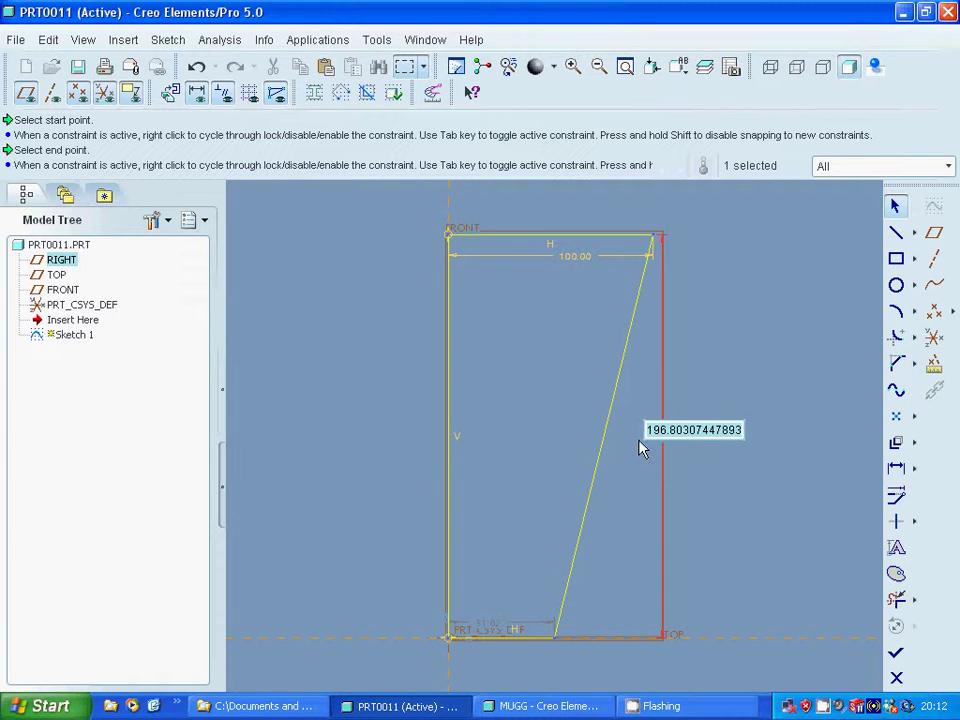
text(150)
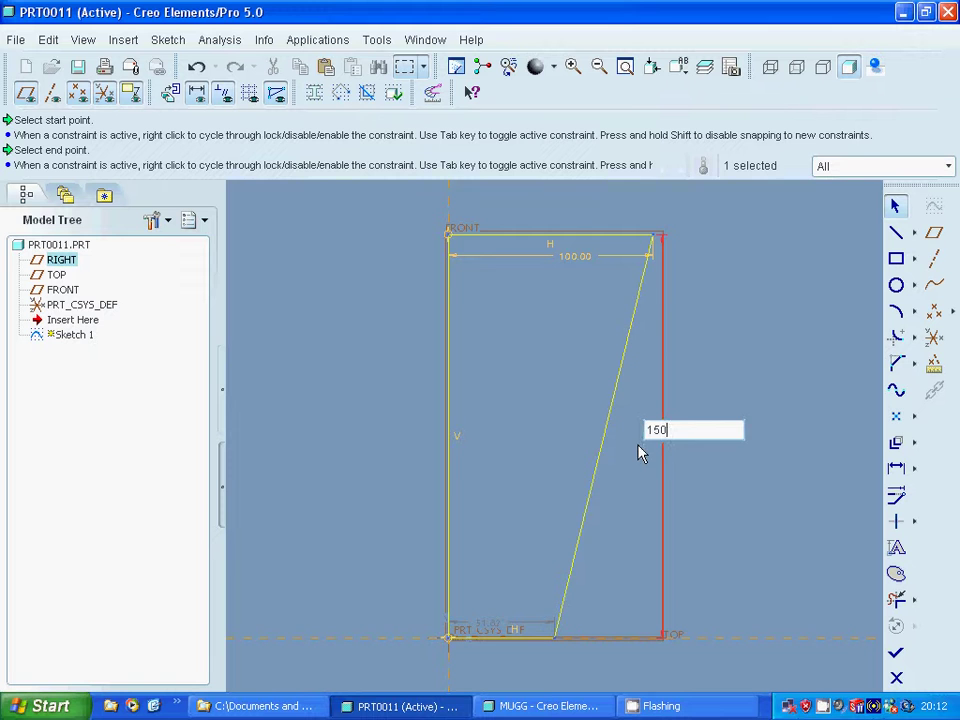
key(Return)
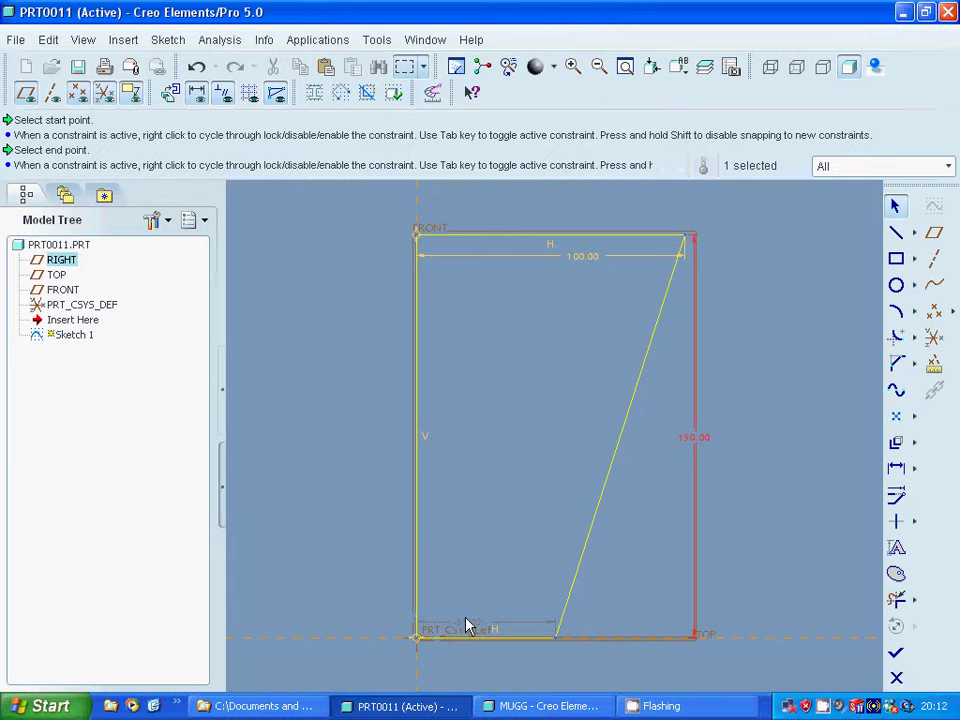
Set the profile's lower edge length to 50 and finish the sketch.
click(466, 627)
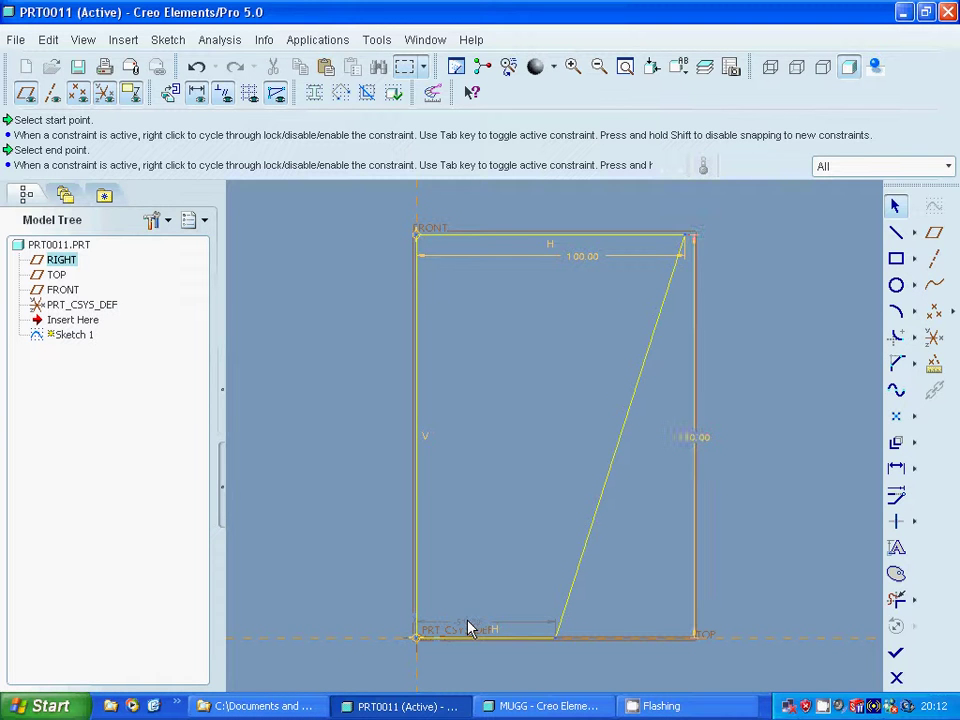
double_click(469, 627)
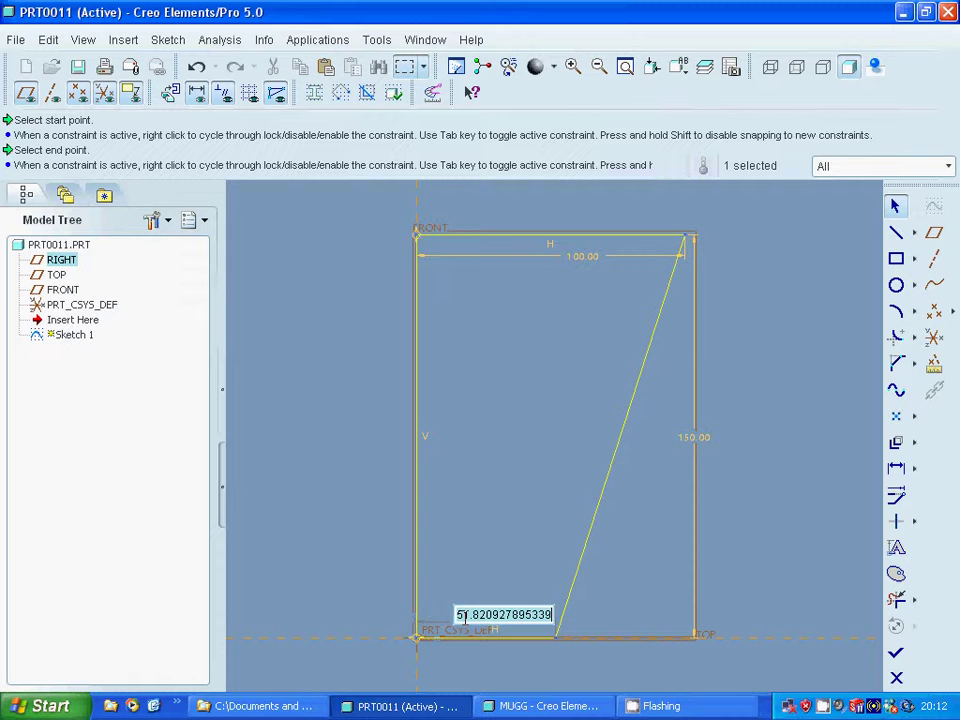
text(50)
key(Return)
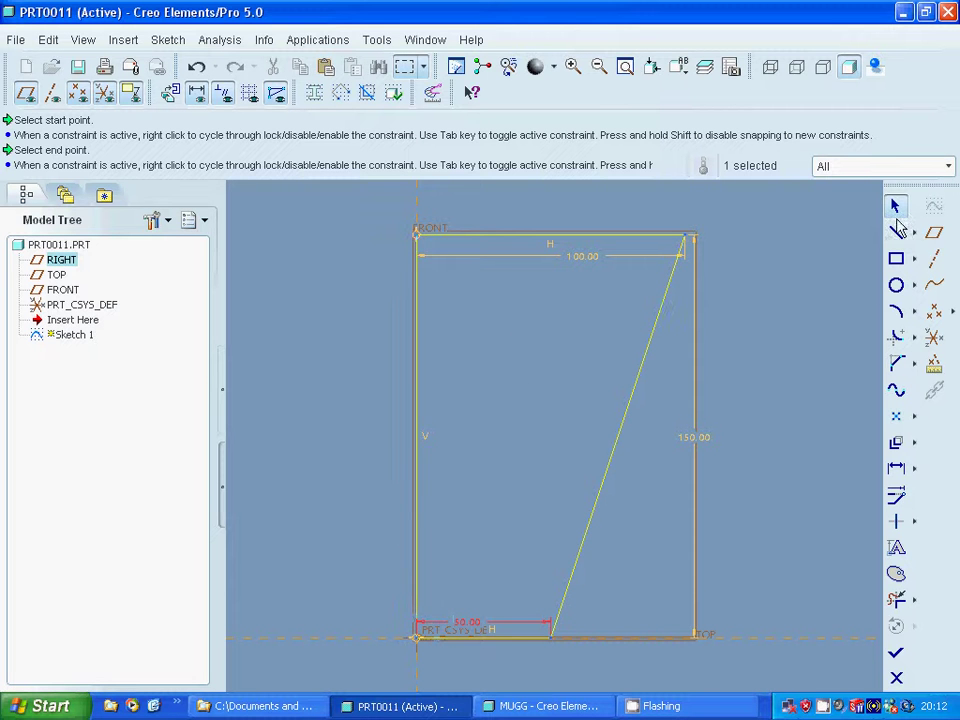
click(905, 652)
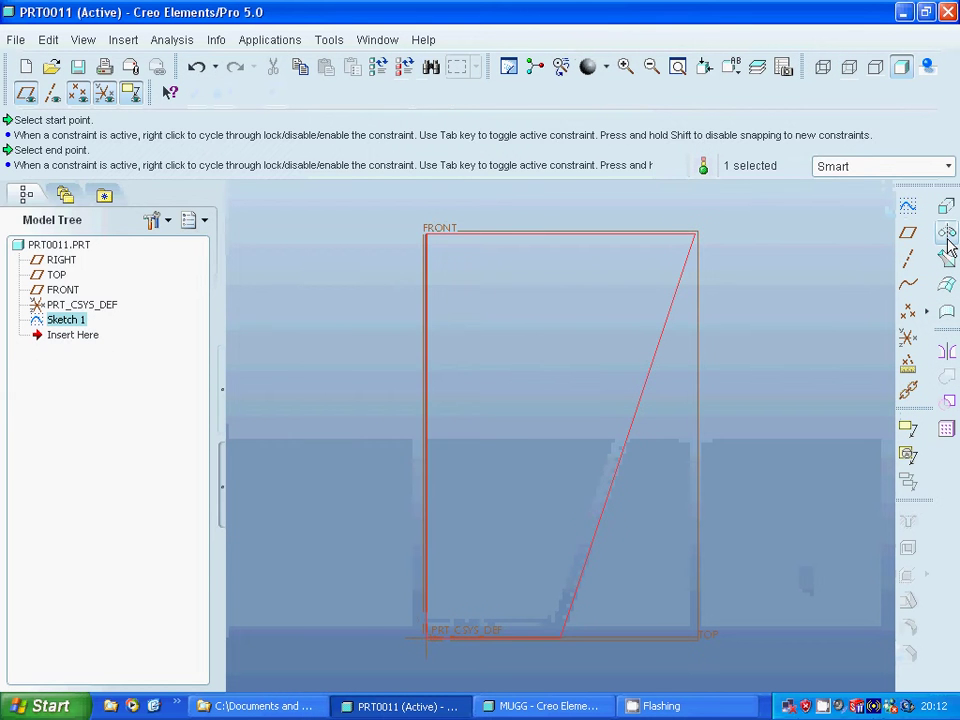
Revolve the tapered profile 360 degrees about its vertical edge to form a solid.
click(947, 257)
click(431, 439)
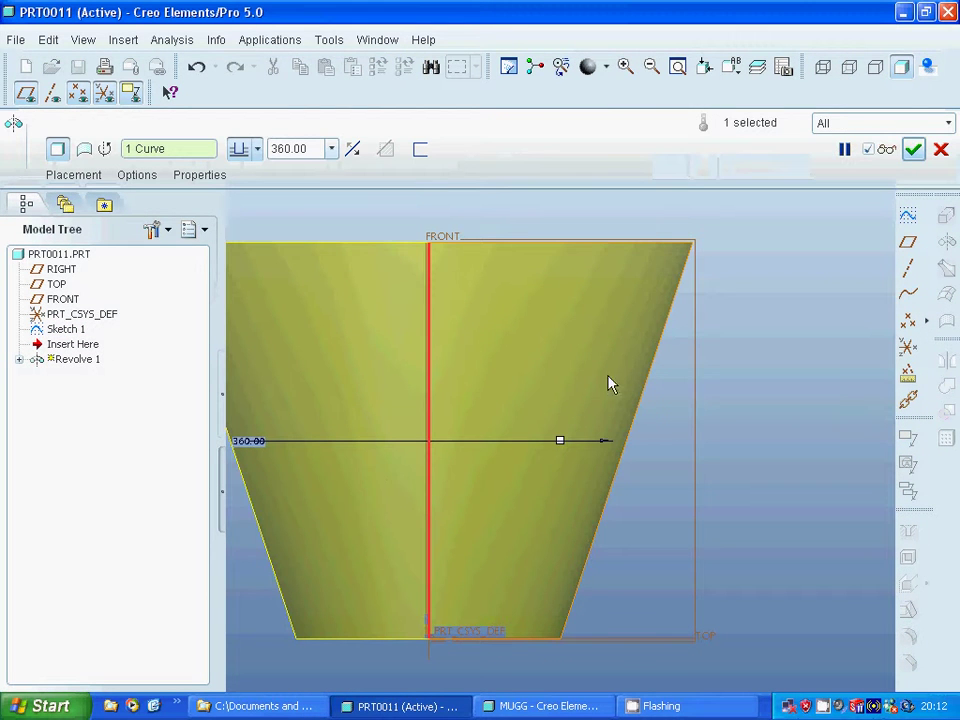
click(913, 149)
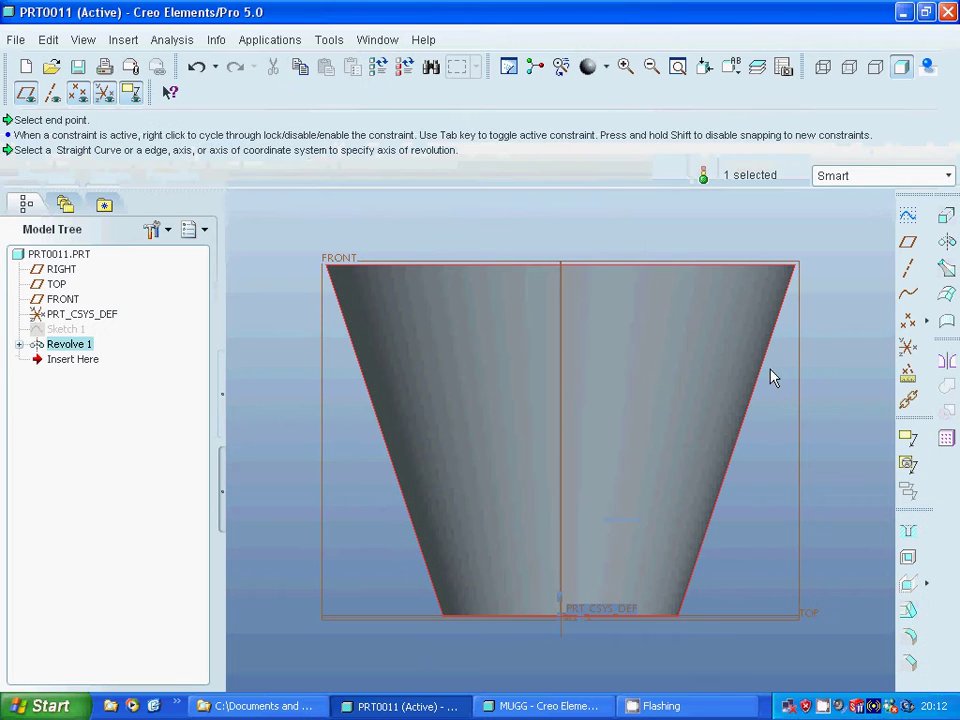
click(771, 386)
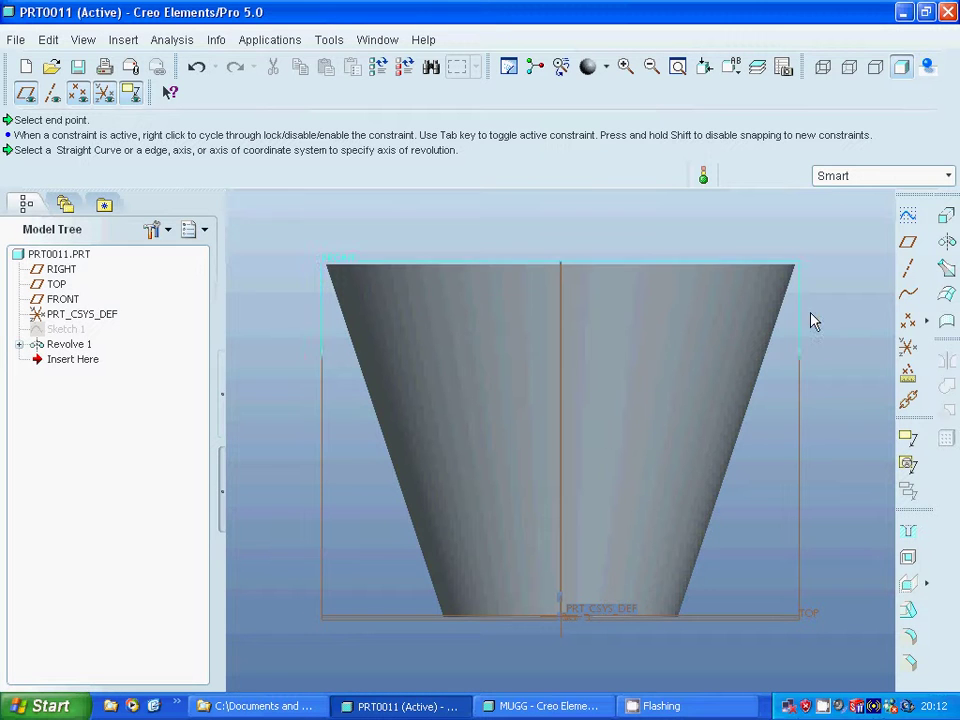
Create a datum plane parallel to the FRONT plane with an offset of 200.
click(909, 244)
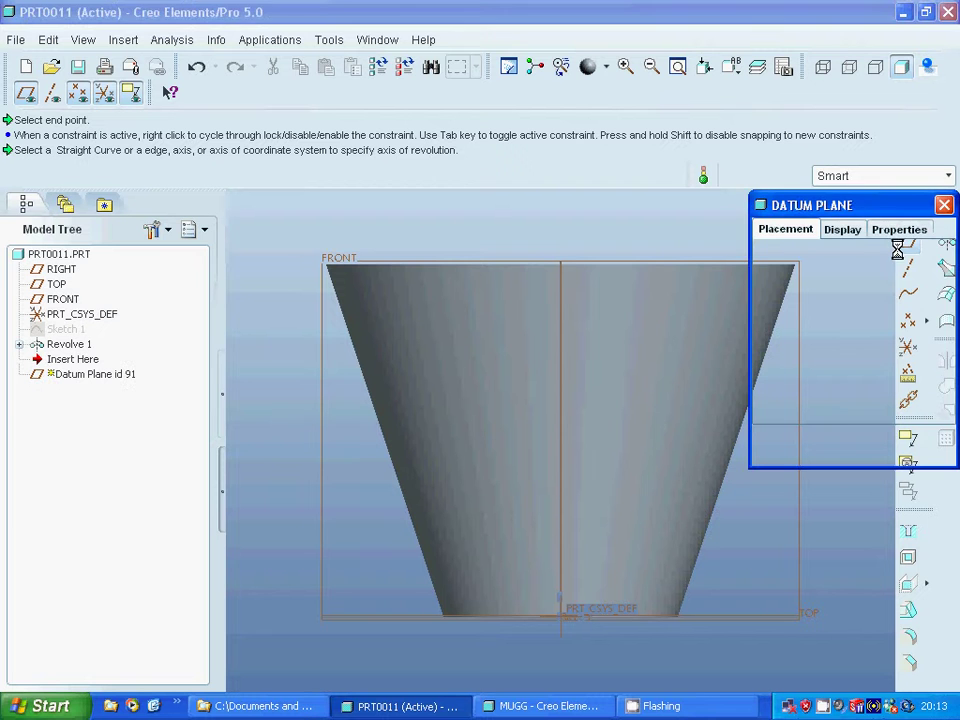
click(326, 262)
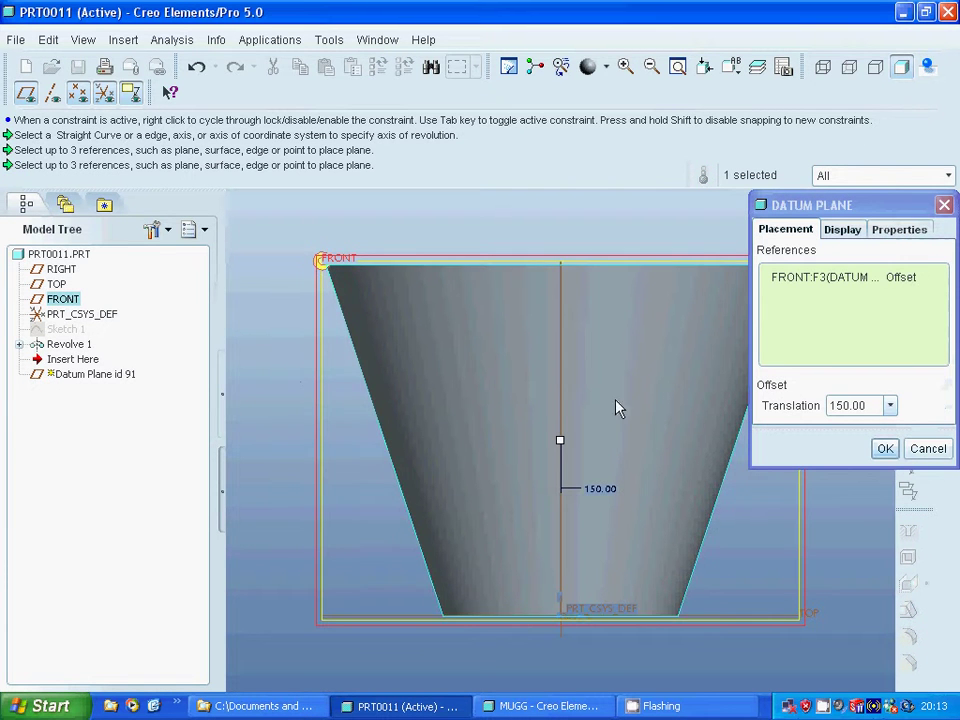
middle_drag(617, 407, 574, 435)
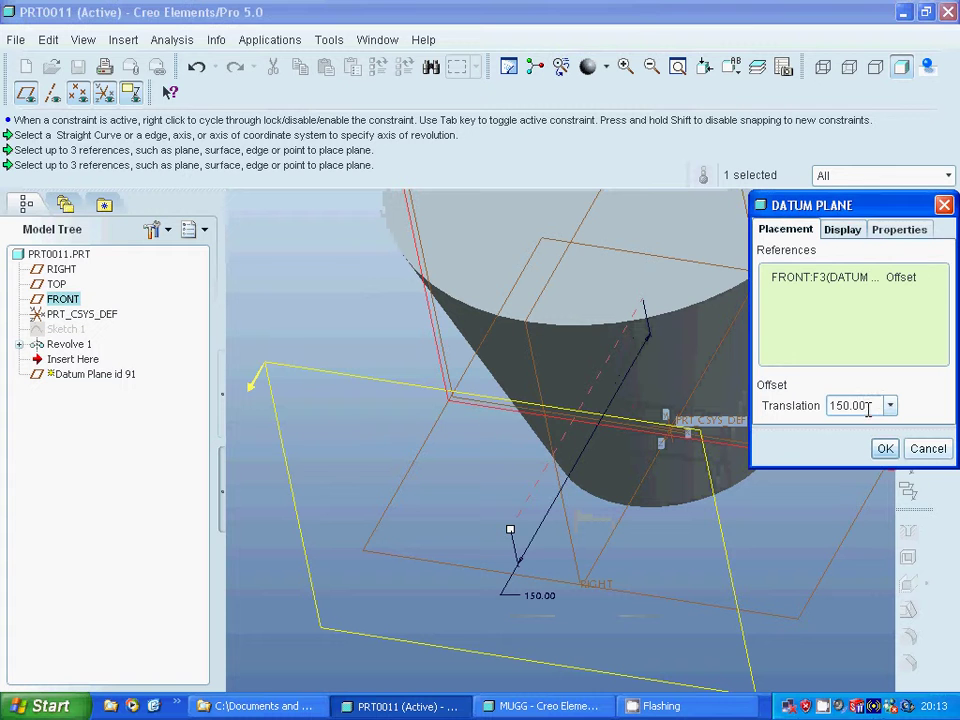
drag(870, 405, 821, 407)
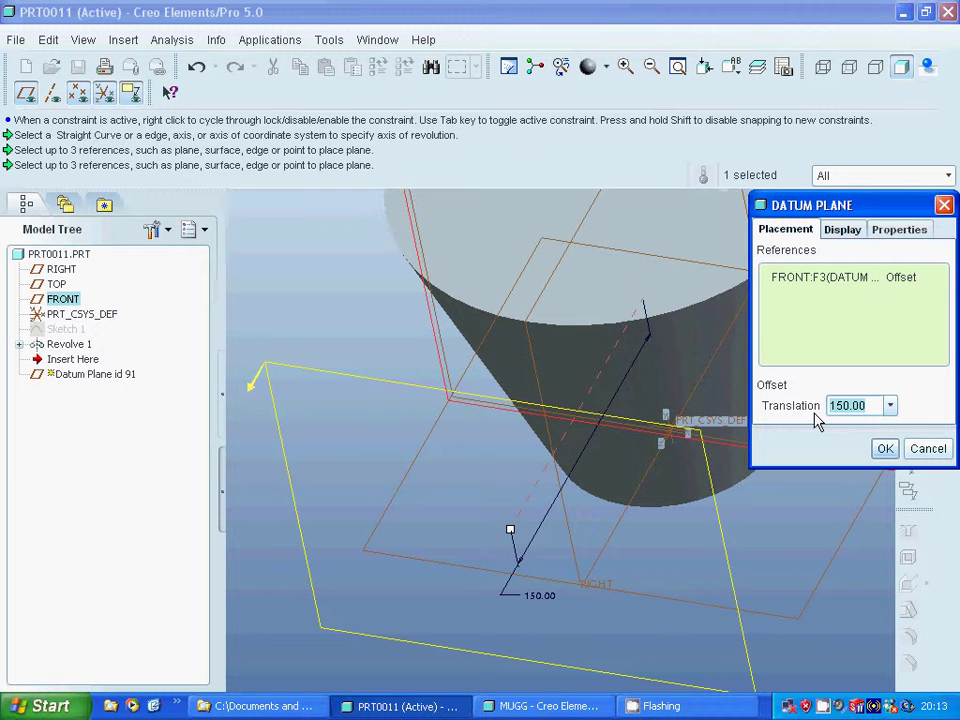
text(200)
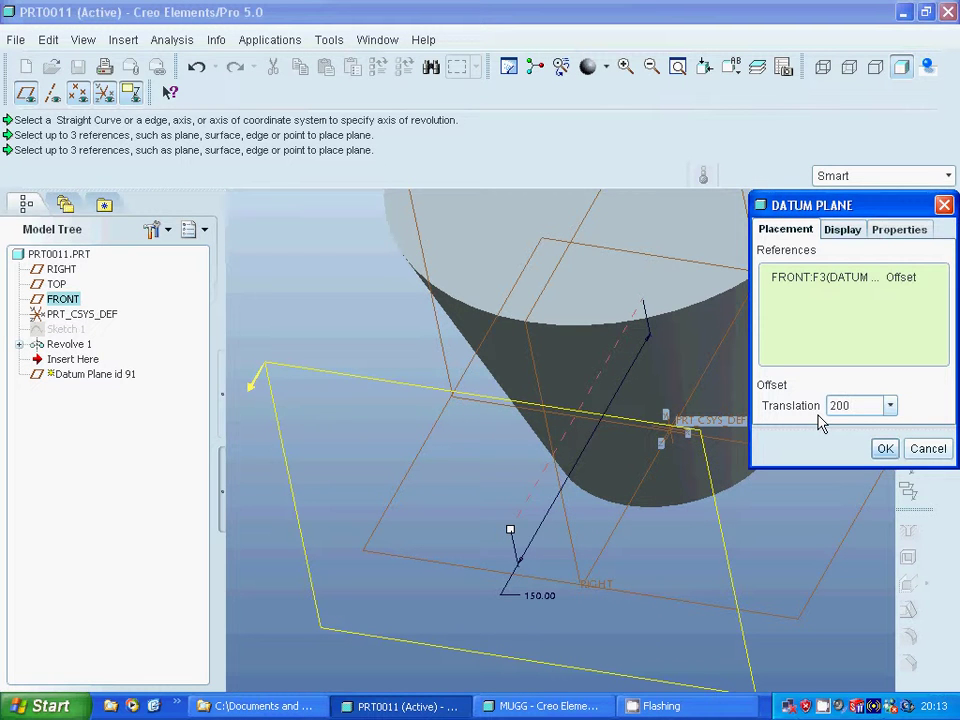
key(Return)
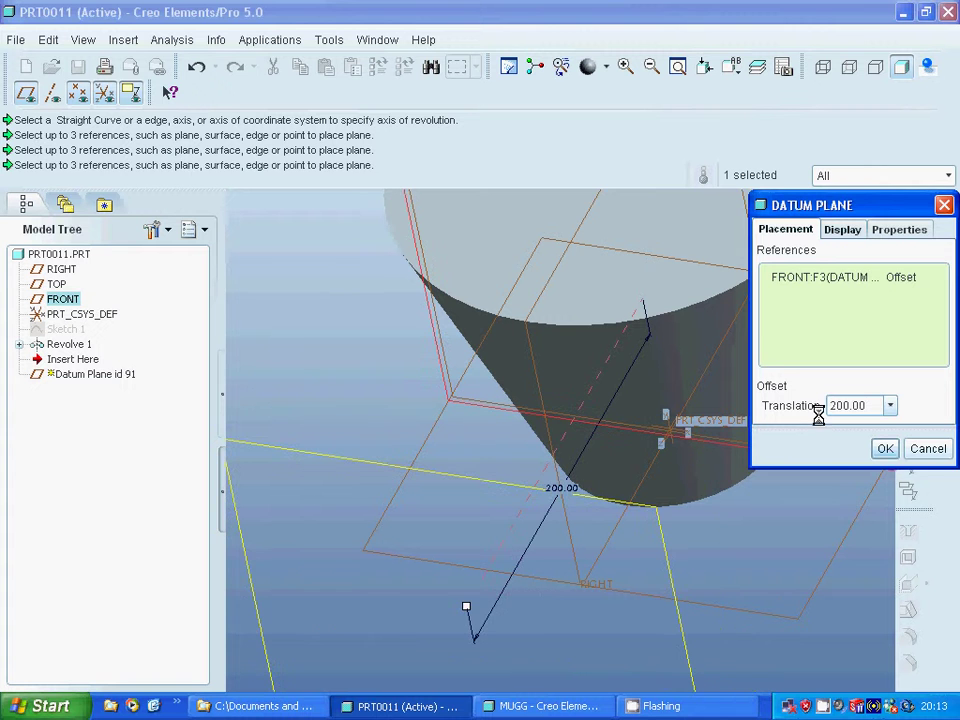
click(885, 449)
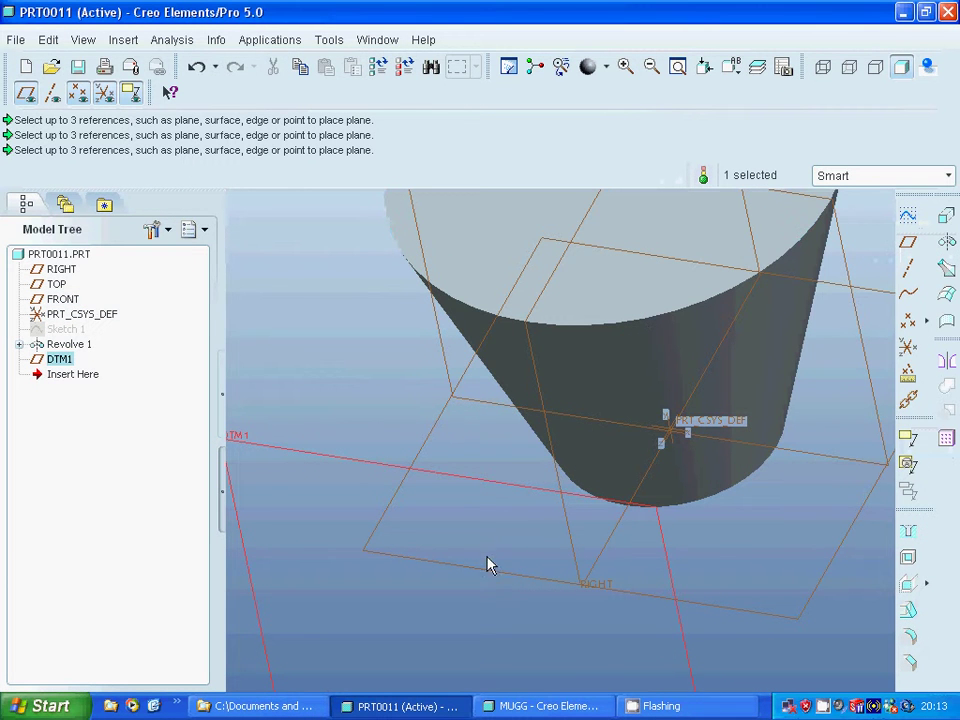
Start a sketch on the DTM1 plane and project the solid's lower edge, right slanted side and upper edge into it.
click(907, 215)
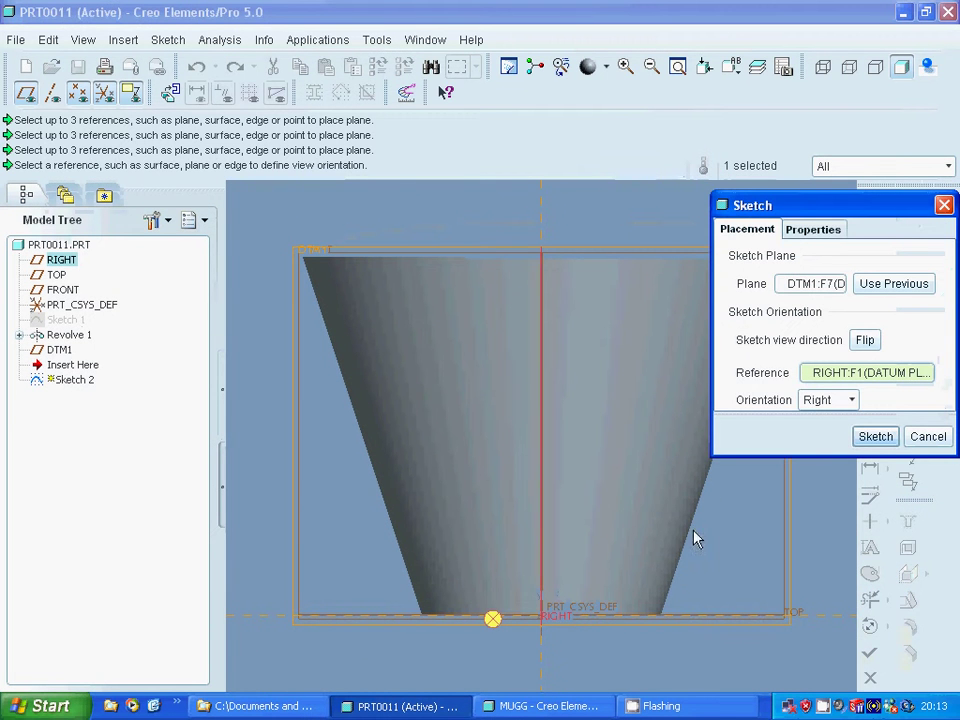
click(876, 437)
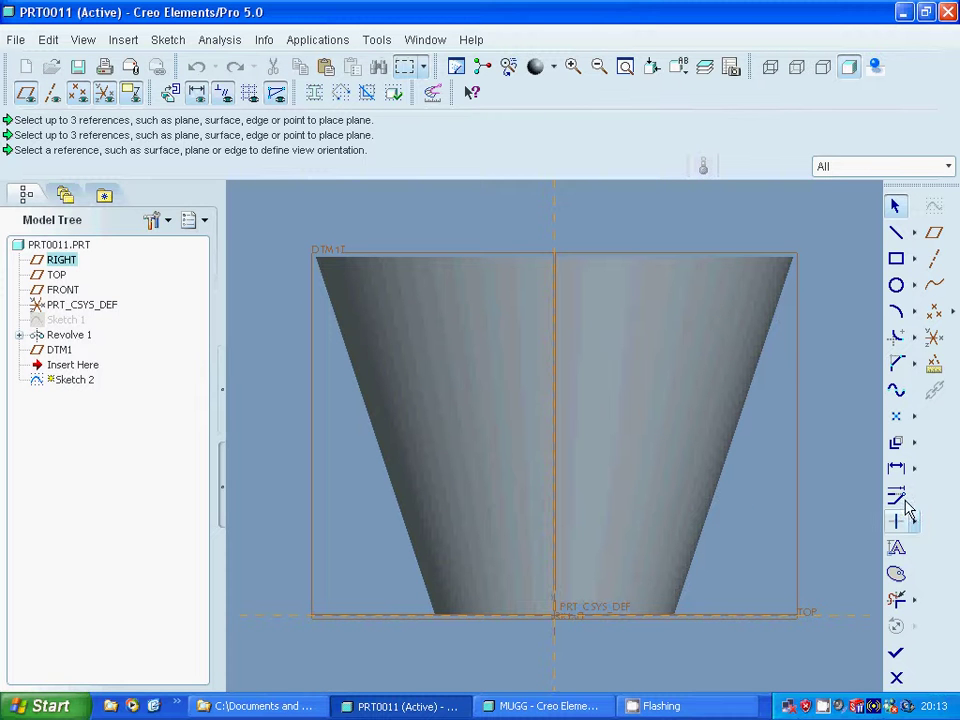
click(913, 447)
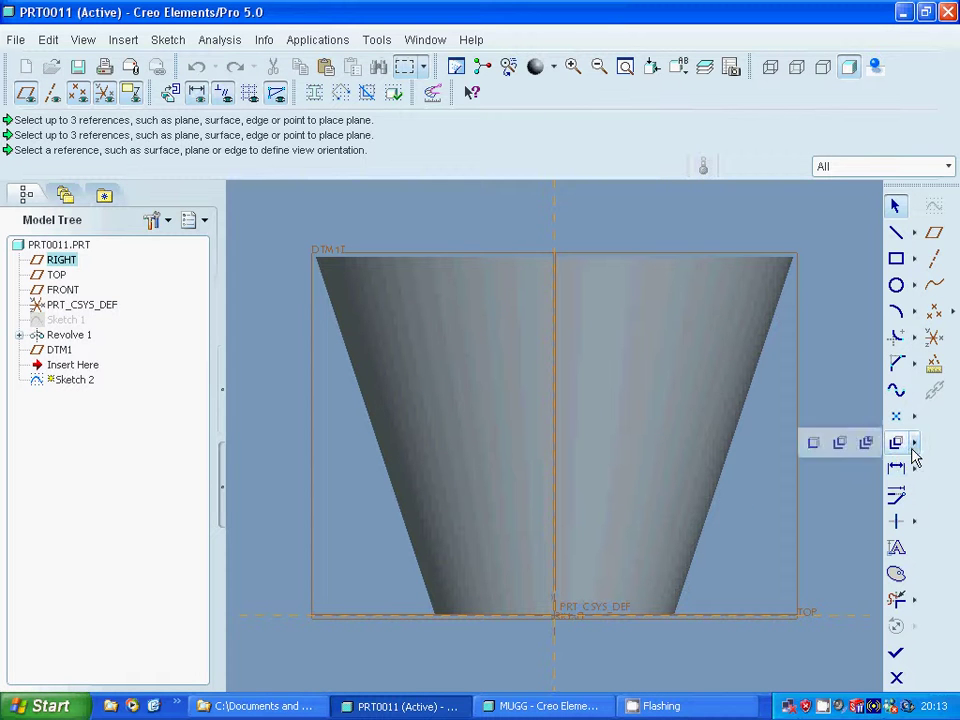
click(813, 443)
click(600, 619)
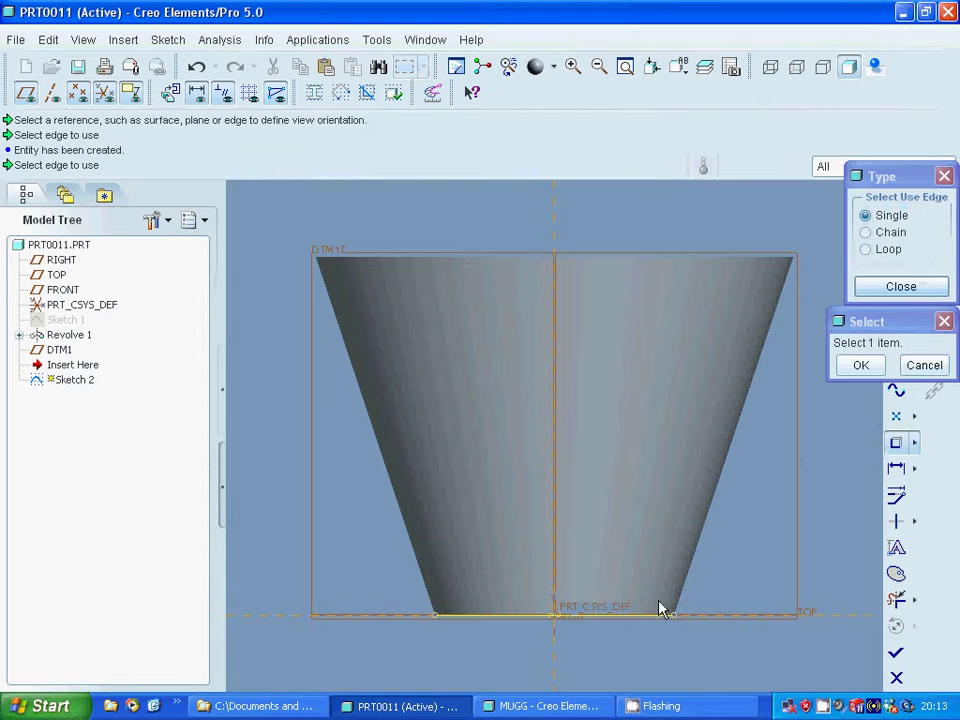
click(691, 566)
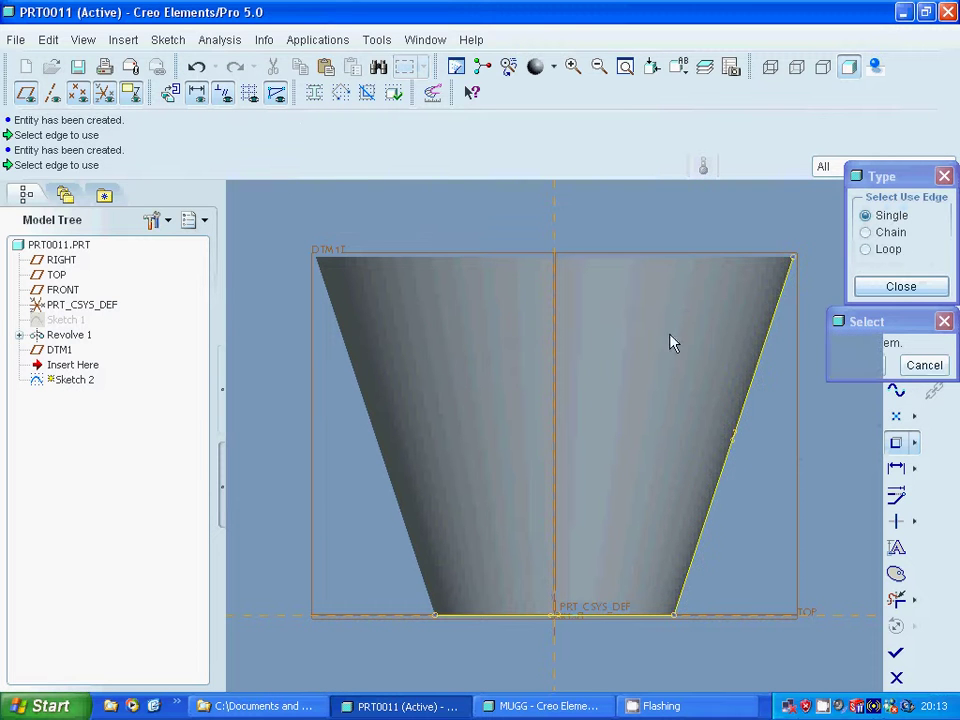
click(655, 262)
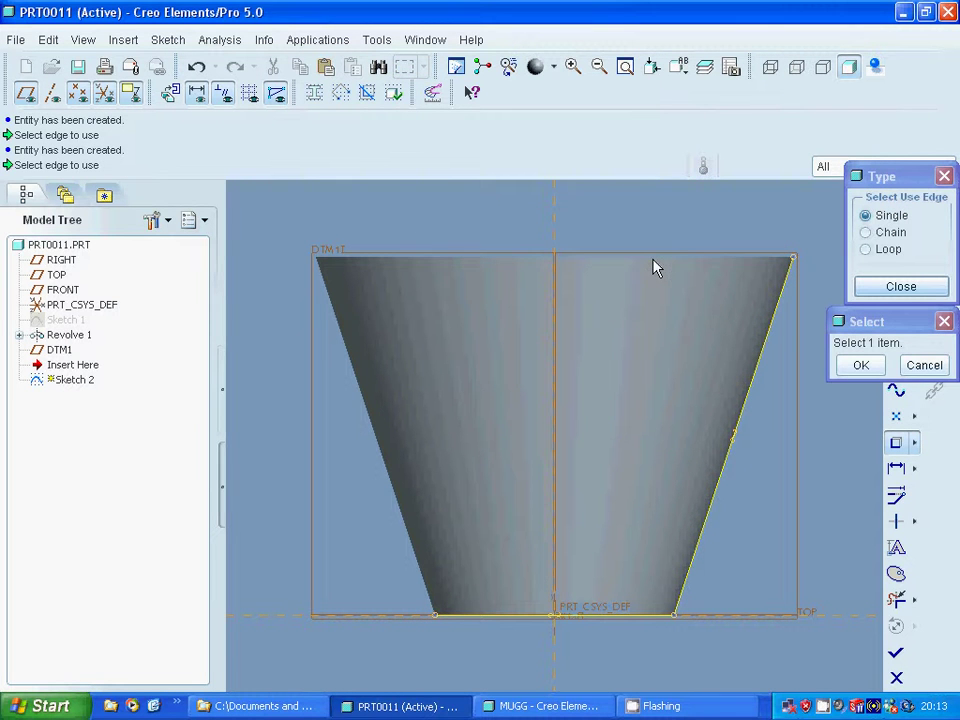
click(898, 287)
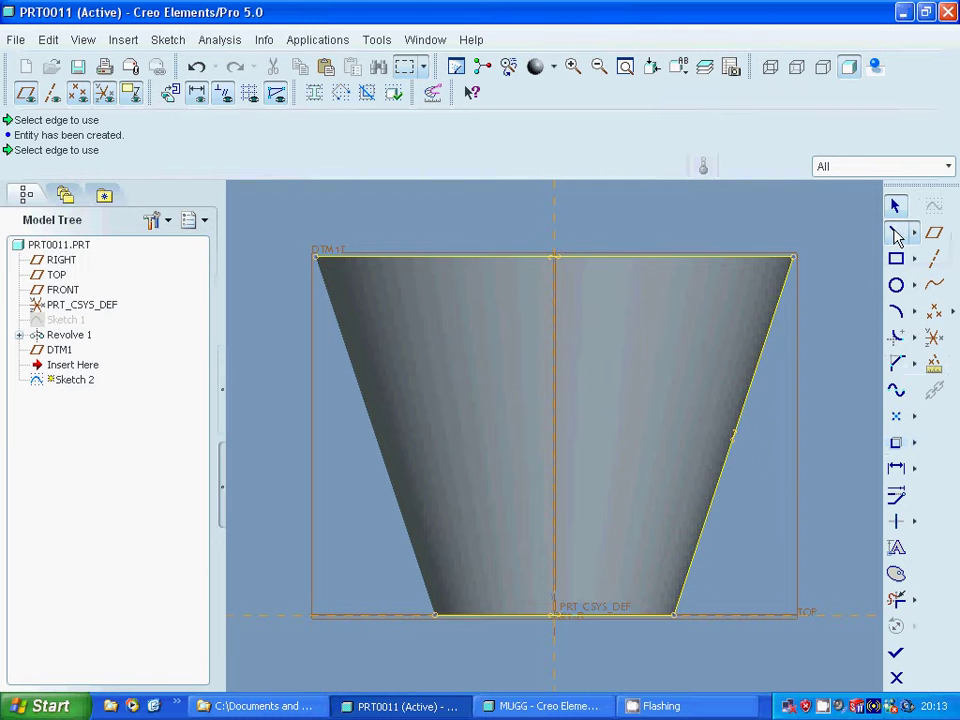
Draw a vertical line along the centre axis from the projected upper edge to the lower edge.
click(556, 258)
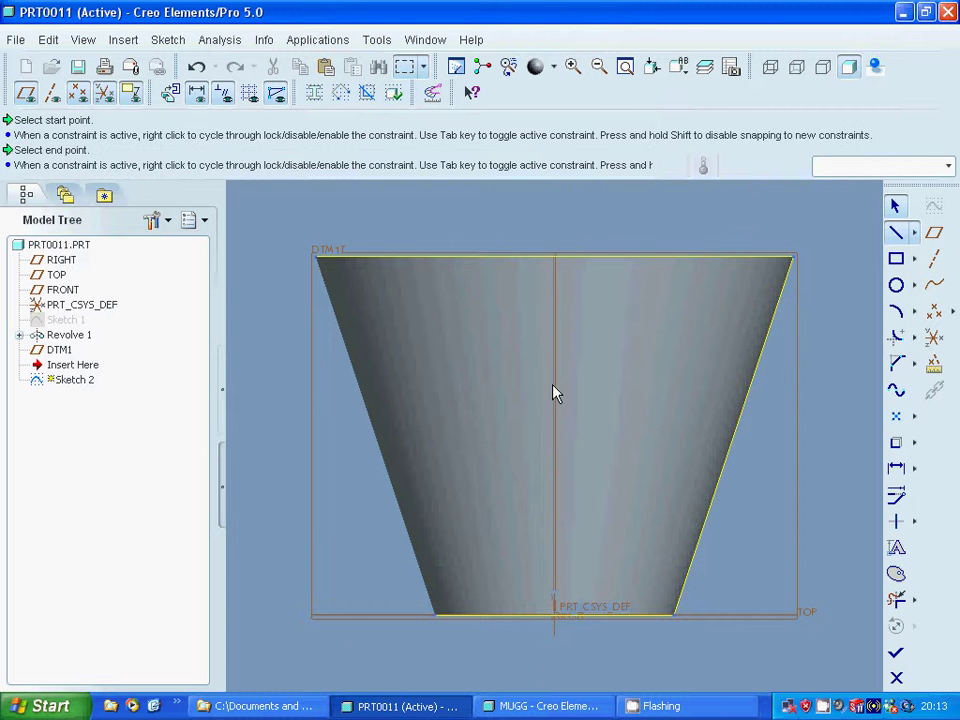
click(556, 618)
middle_click(598, 621)
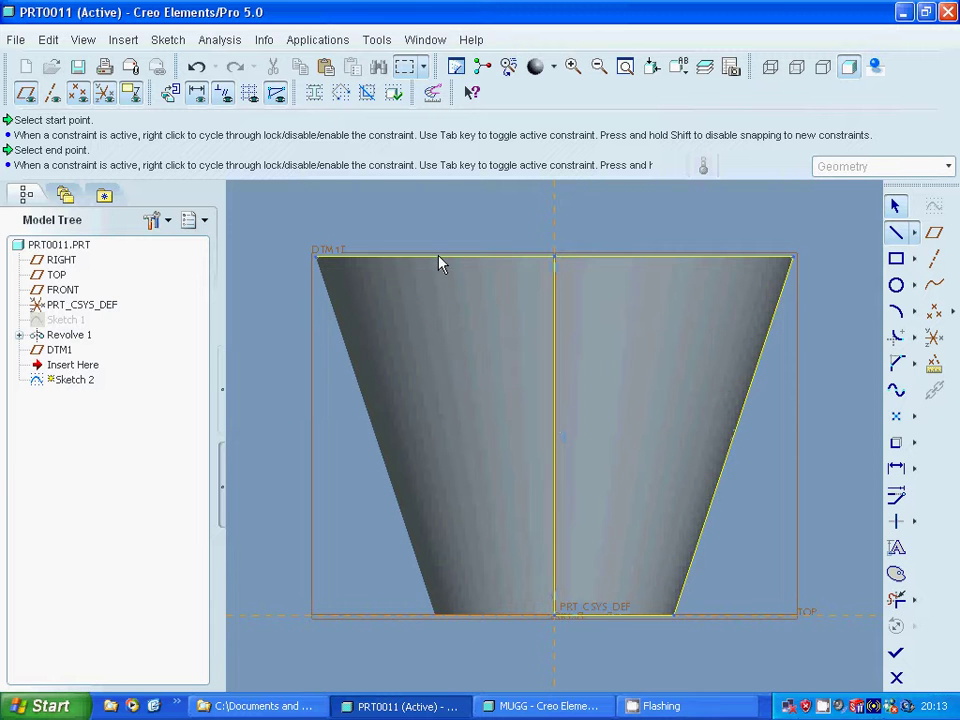
Trim away the halves of the projected upper and lower edges left of the centre line, undoing the excess trim.
click(896, 598)
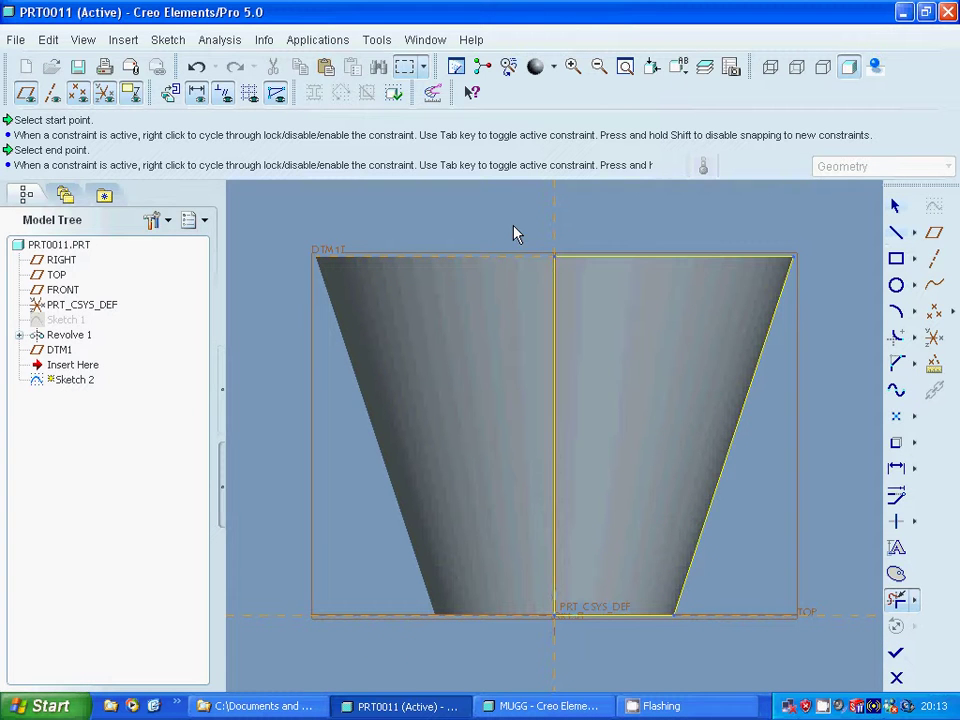
mouse_move(514, 231)
mouse_down()
mouse_move(745, 577)
mouse_move(741, 568)
mouse_up()
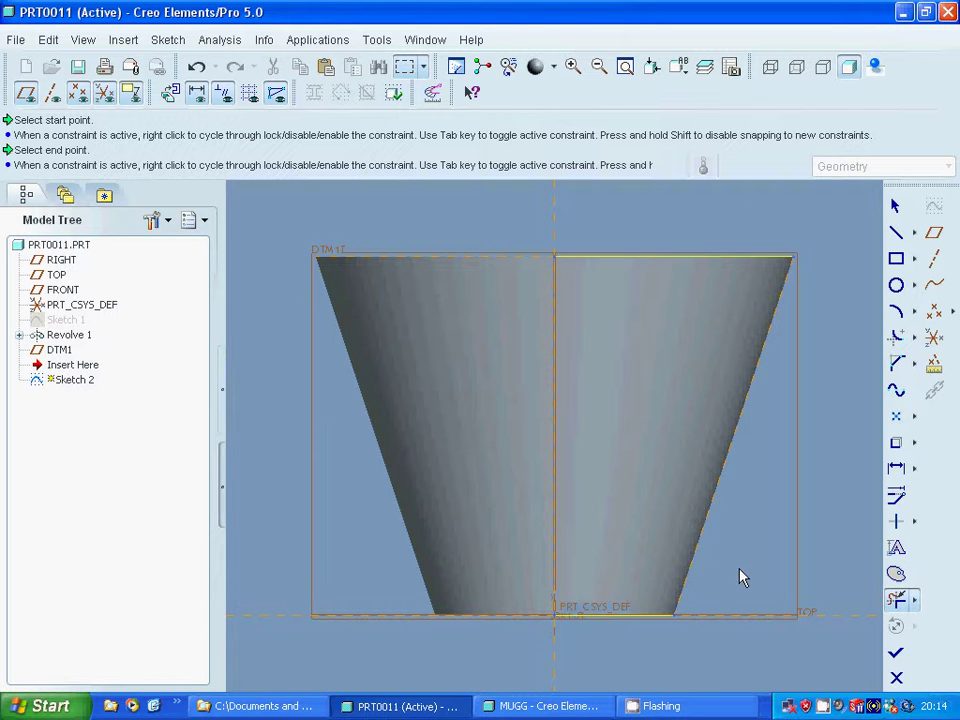
key(ctrl+z)
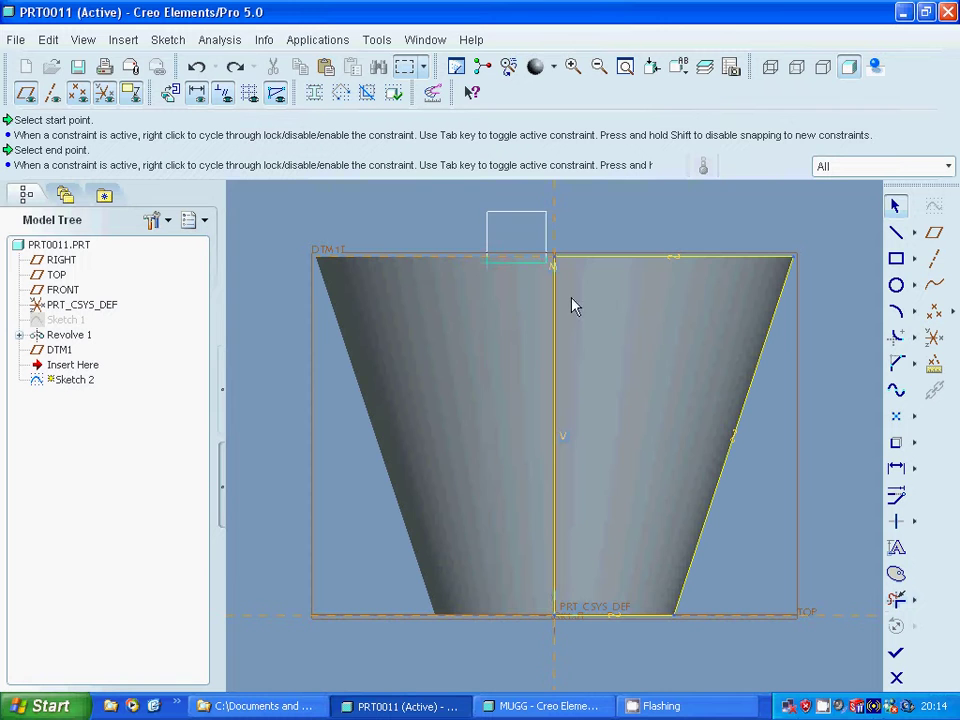
Select the whole half-profile in the sketch and scale it by a factor of 0.5 with Move & Resize.
drag(488, 210, 803, 658)
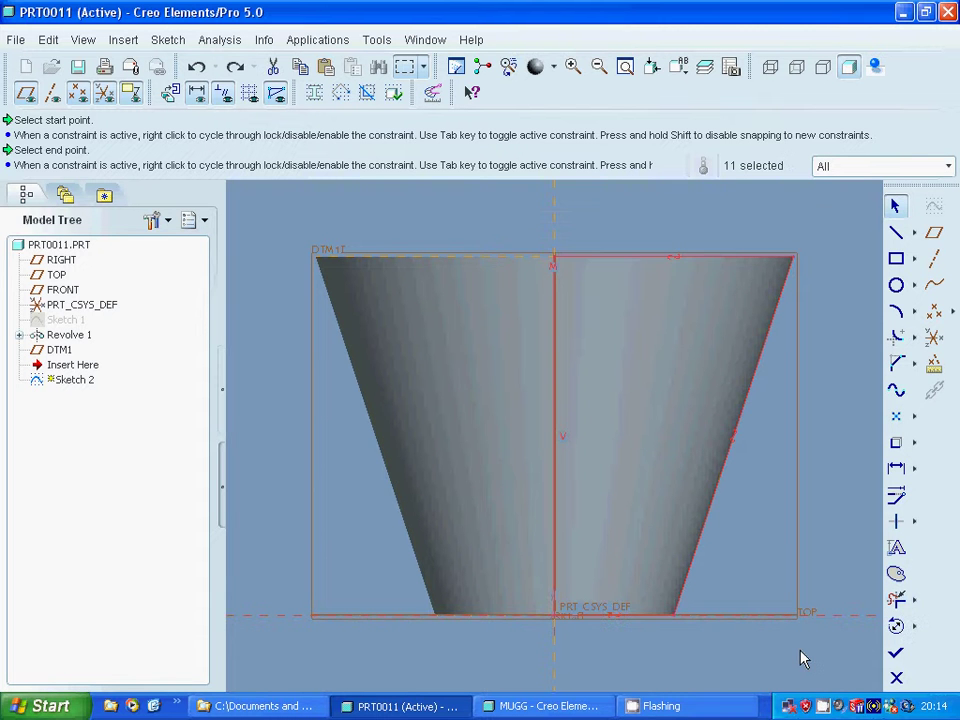
right_click(721, 502)
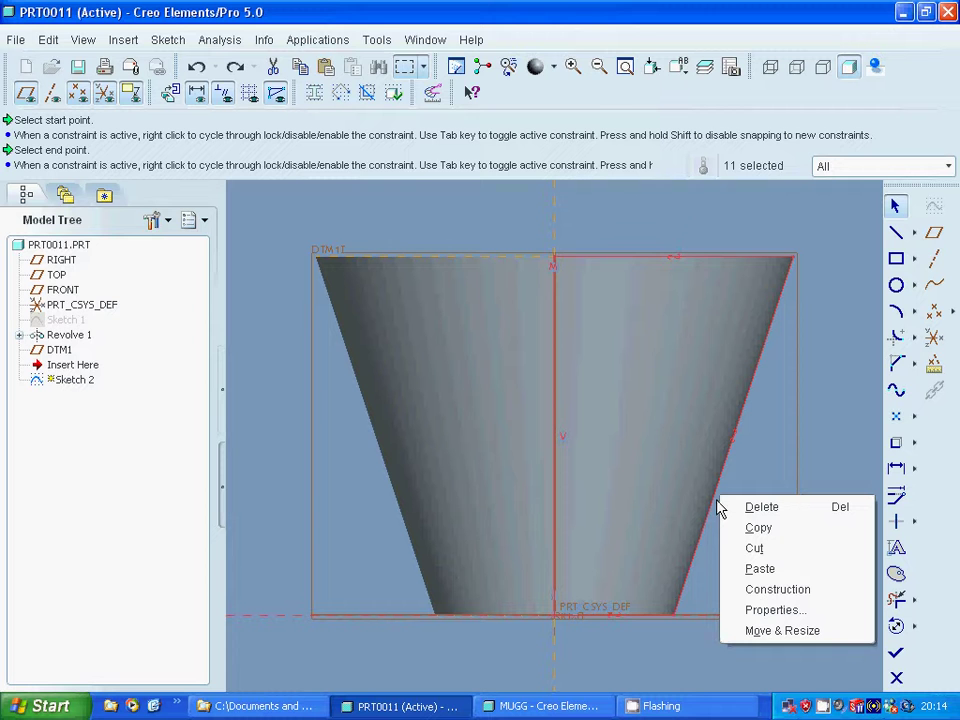
click(758, 634)
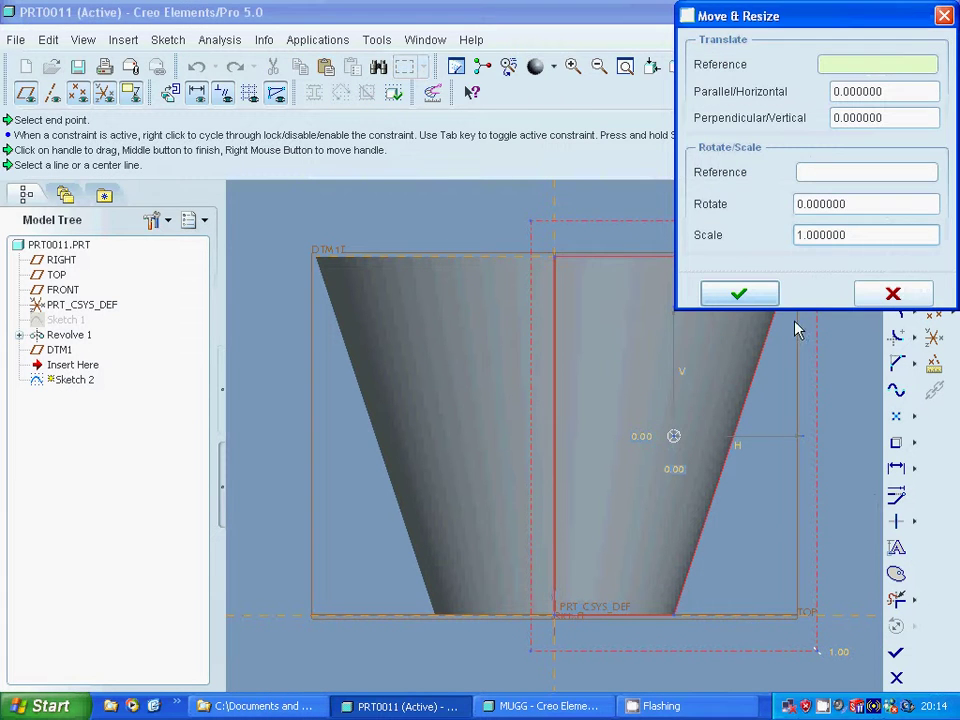
drag(849, 235, 765, 232)
text(0.5)
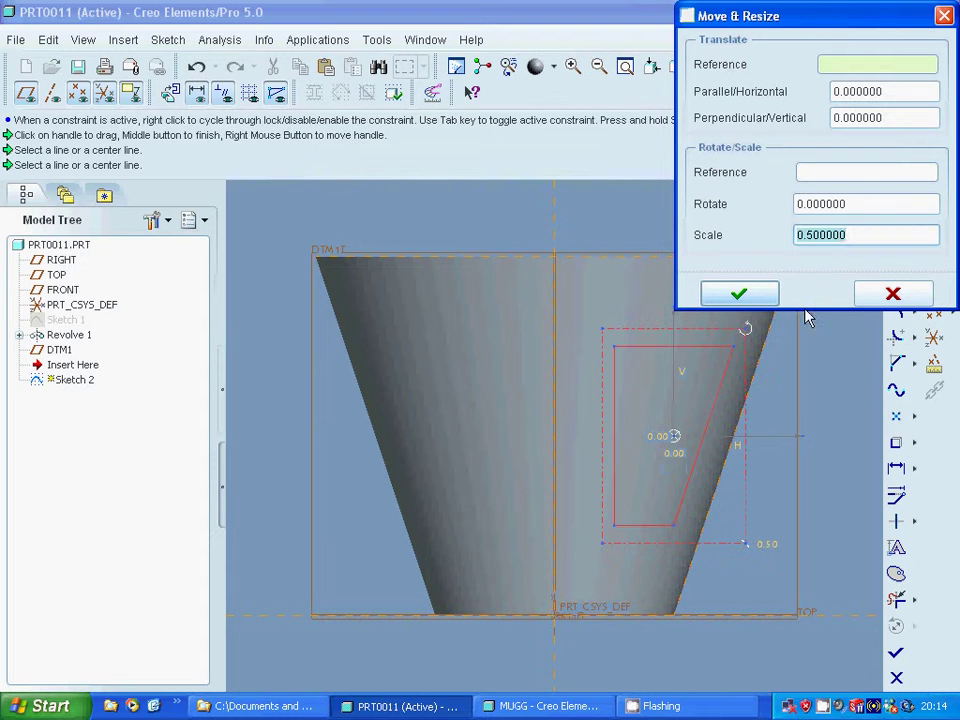
click(741, 298)
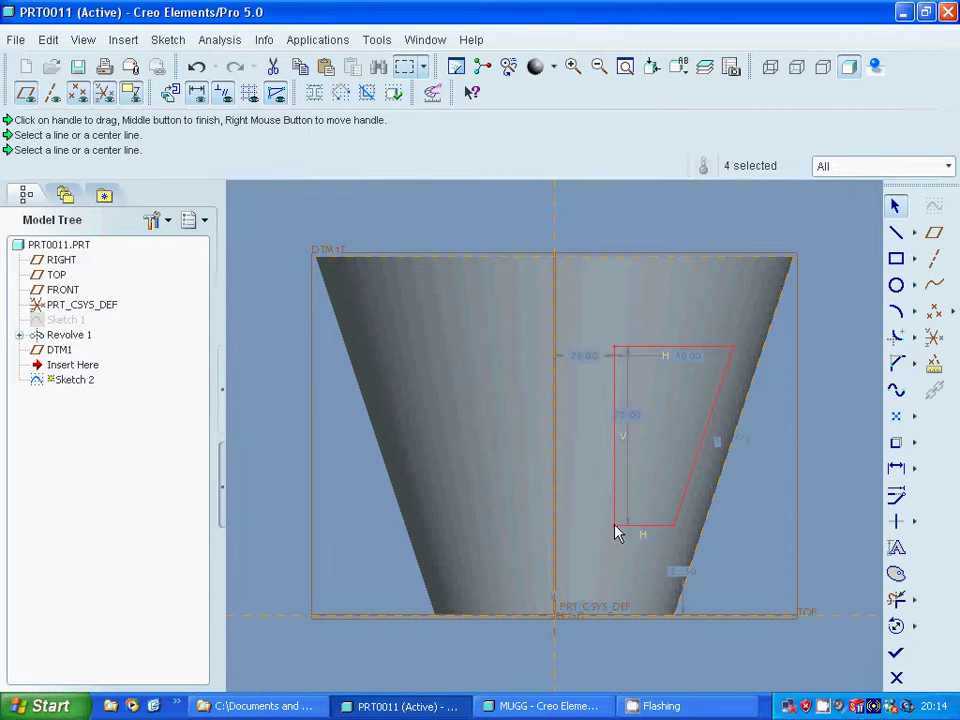
Try to align the scaled profile's lower inner corner with the centre axis using a coincident constraint, and undo the alignment.
drag(617, 533, 607, 554)
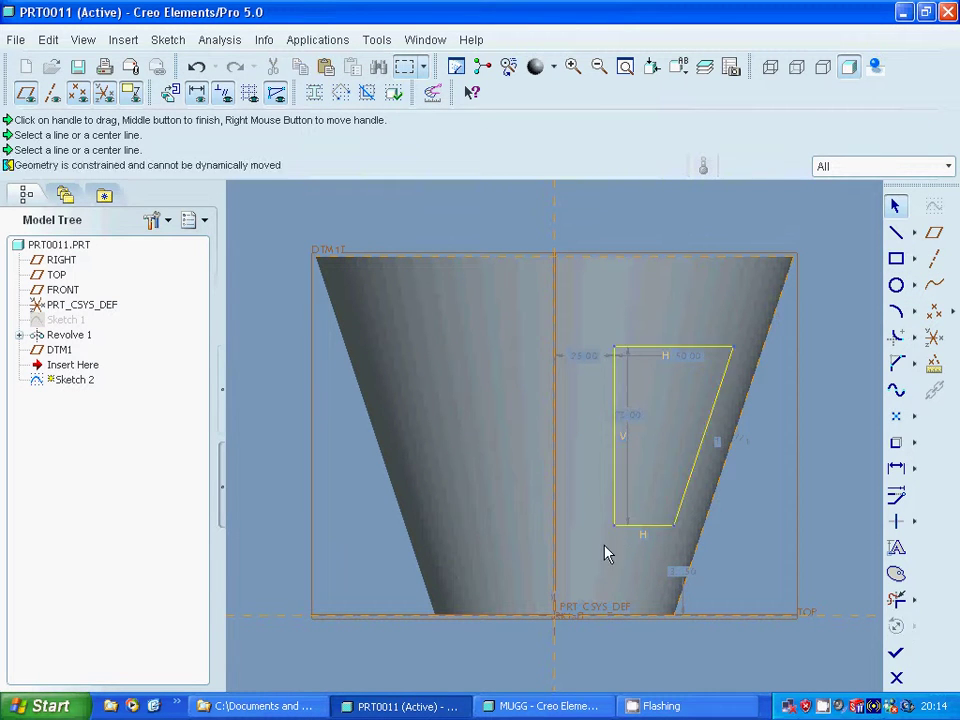
click(557, 625)
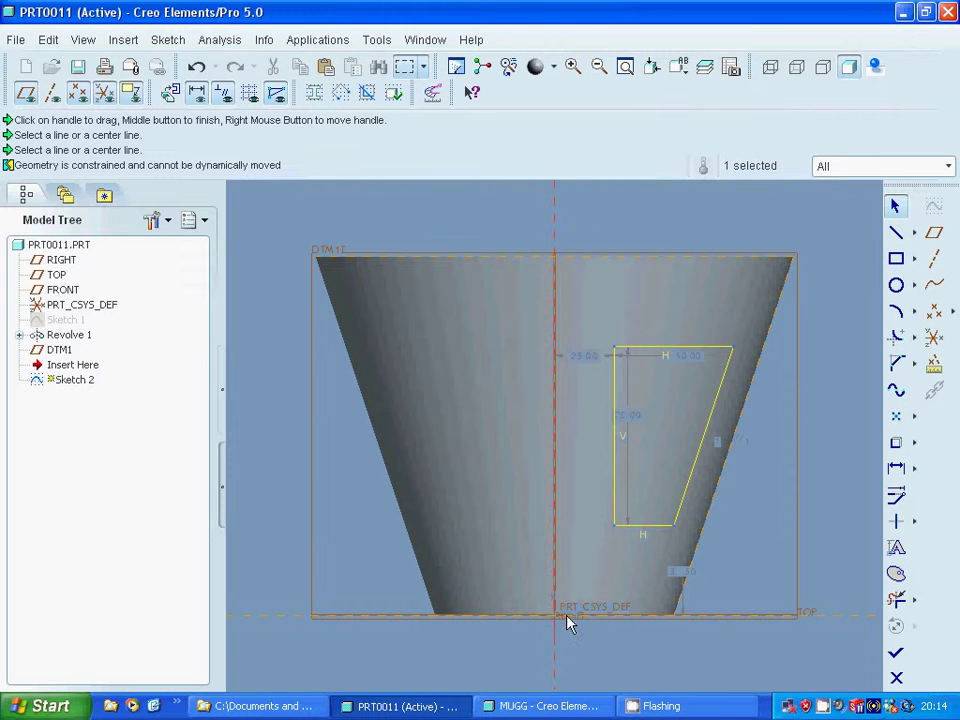
click(914, 522)
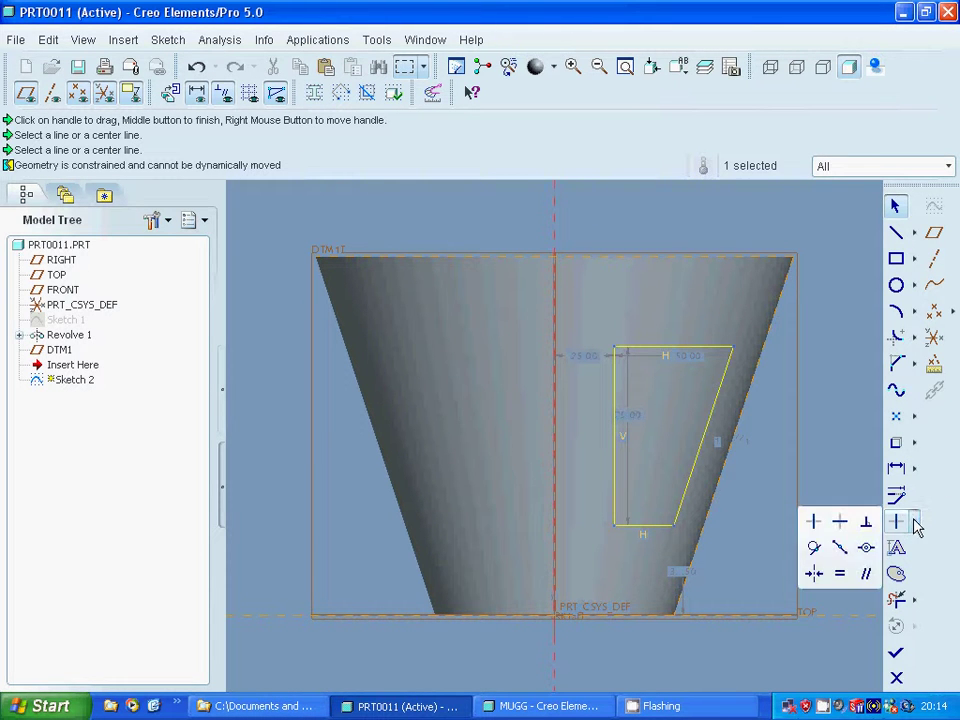
click(866, 548)
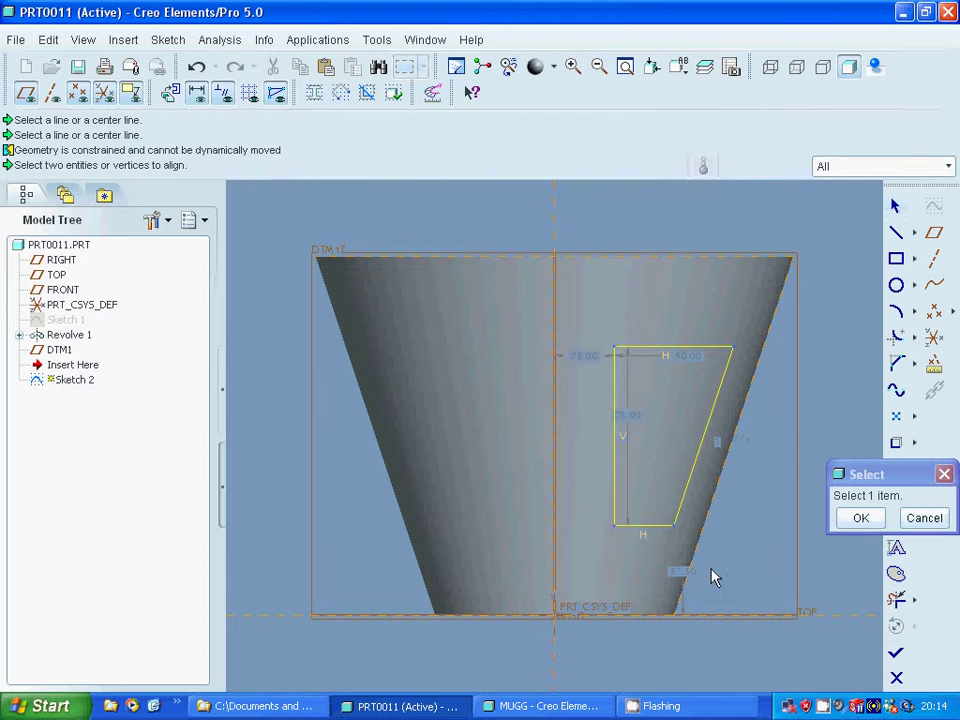
click(615, 530)
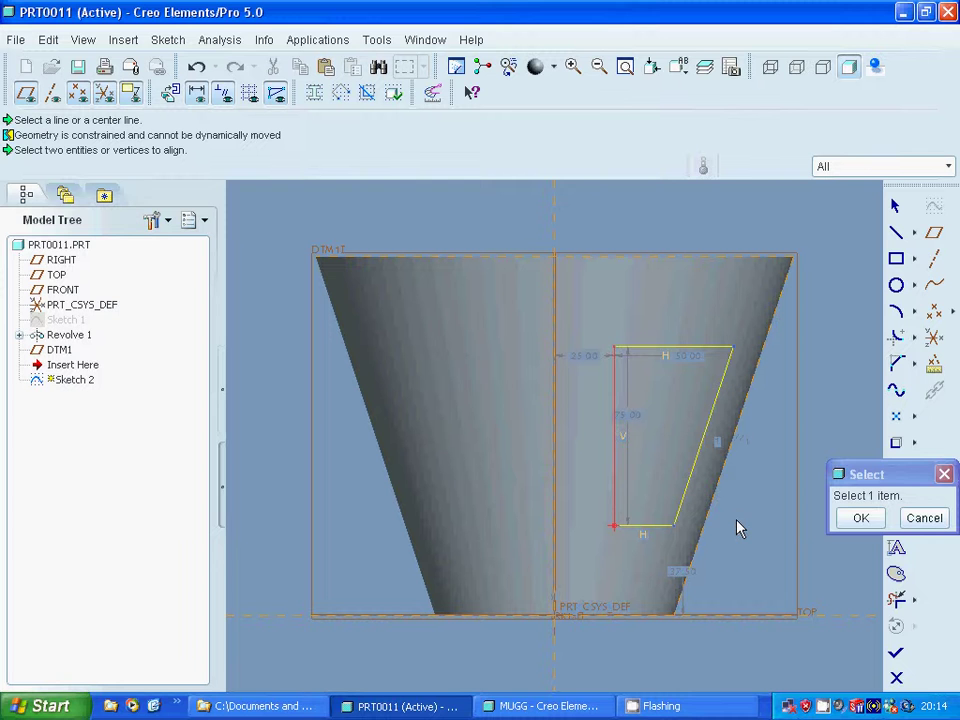
click(921, 518)
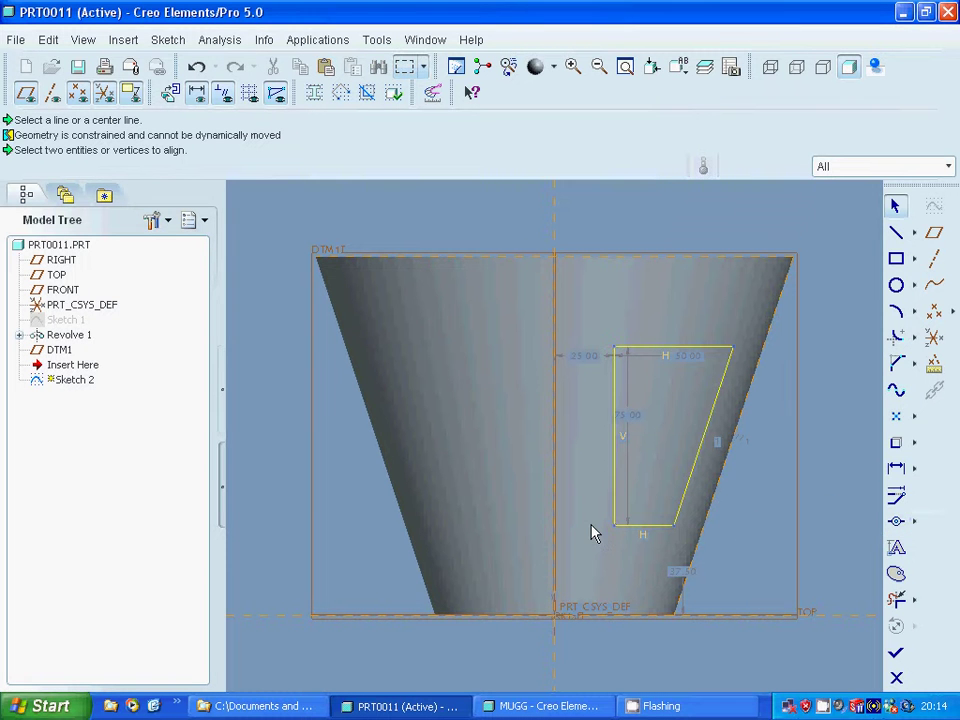
click(896, 521)
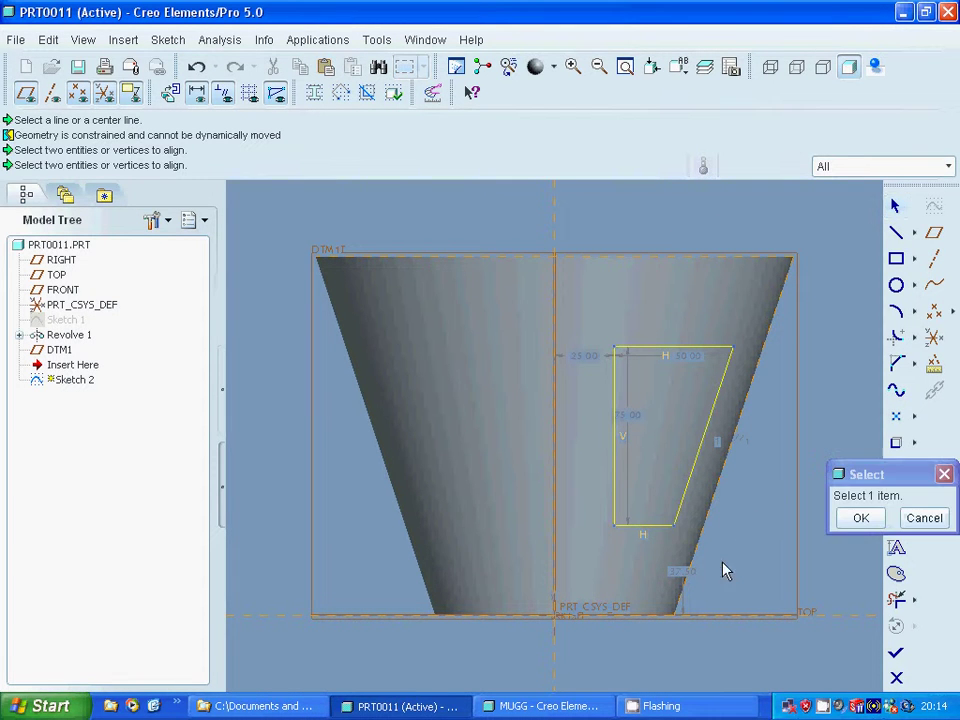
click(615, 527)
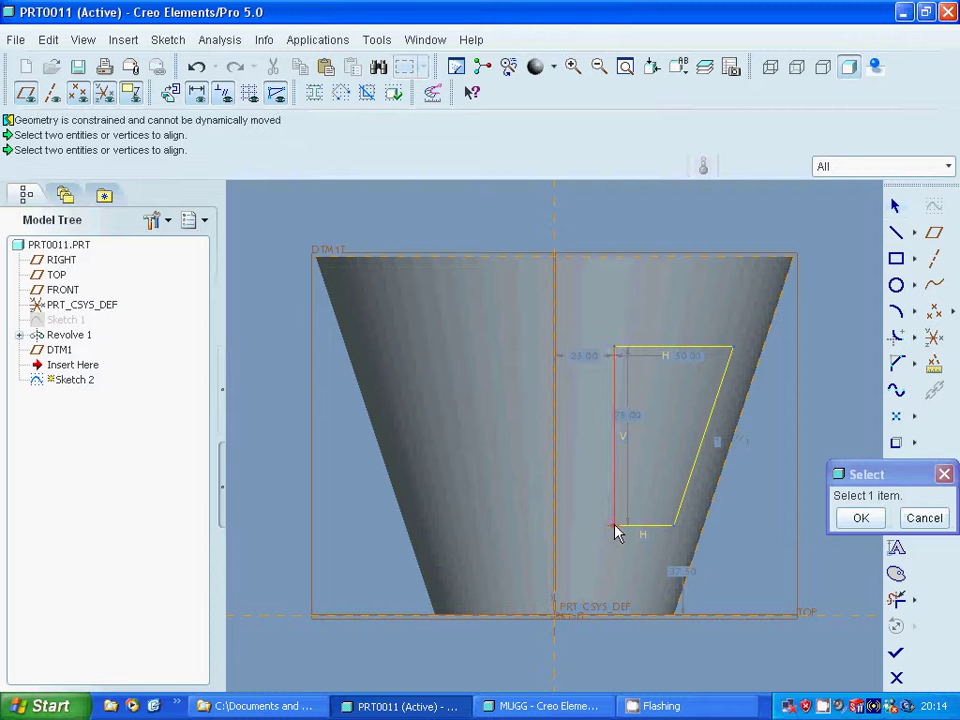
click(557, 622)
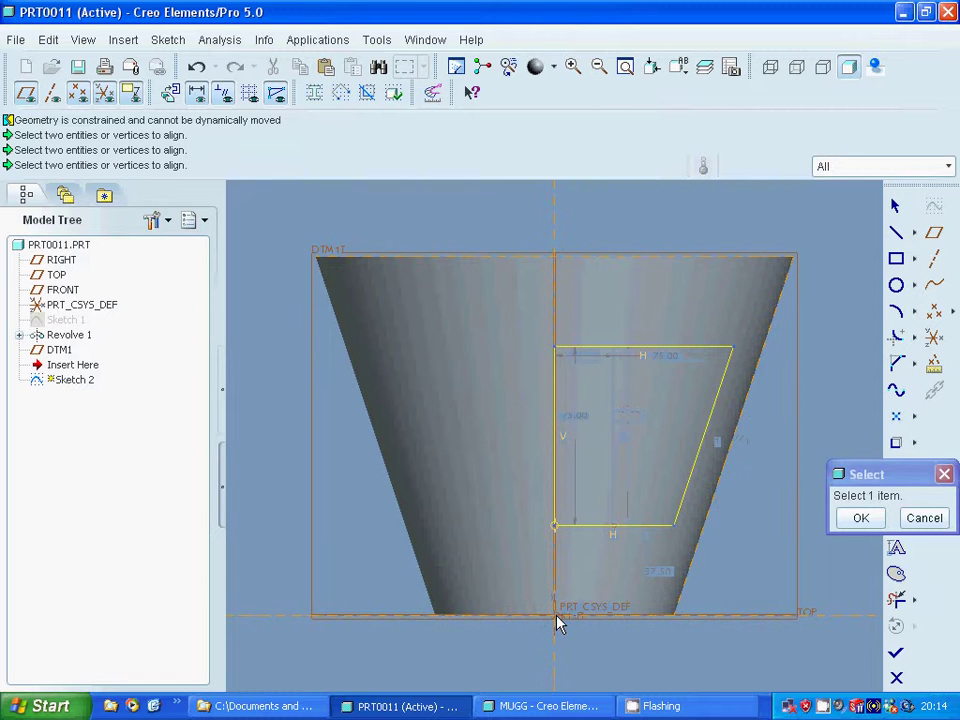
key(ctrl+z)
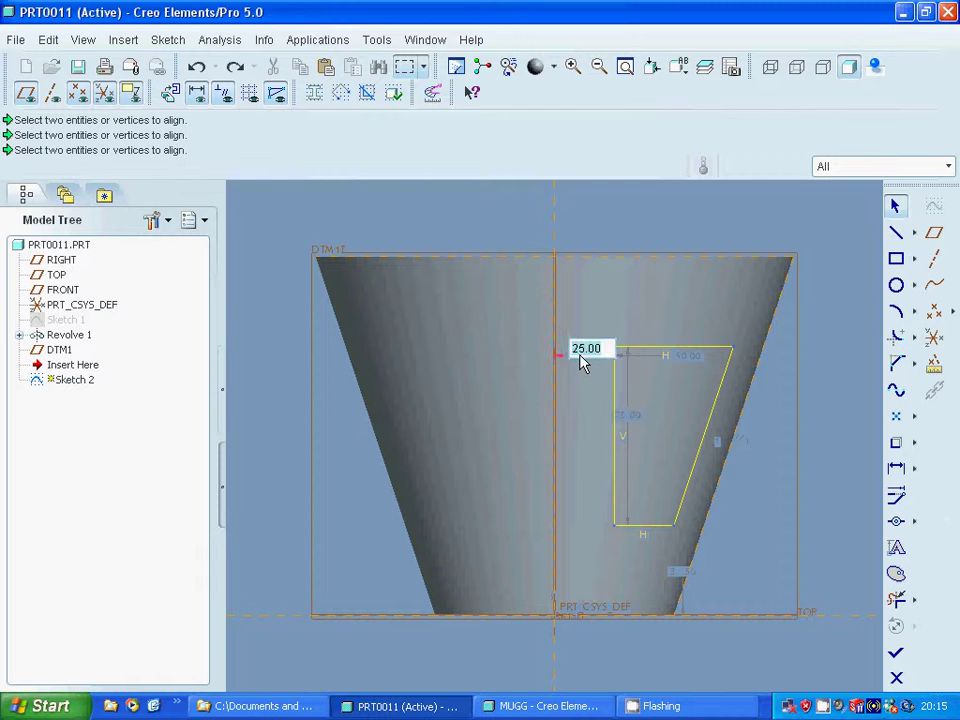
Set the profile's offsets from the centre axis and from the TOP plane to 0, and finish the sketch.
double_click(583, 360)
text(0)
key(Return)
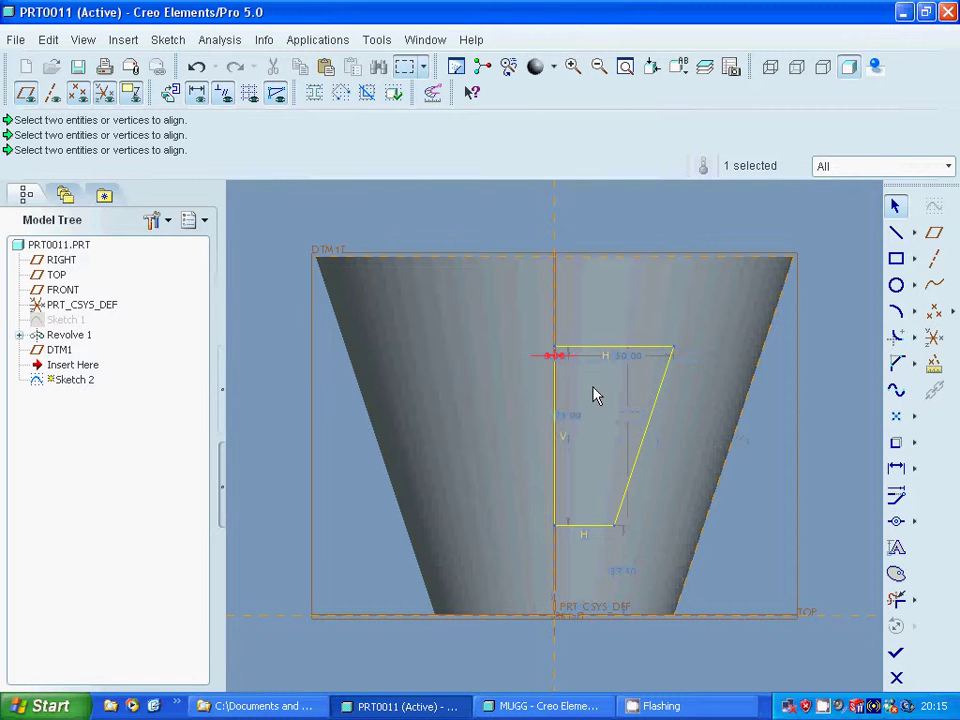
double_click(620, 570)
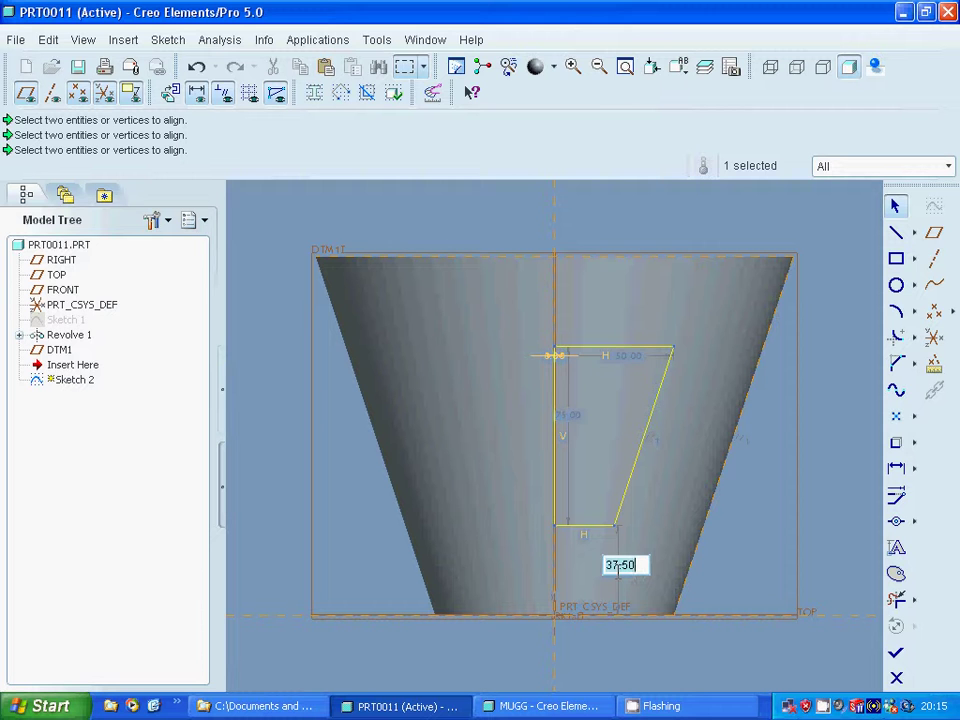
text(0)
key(Return)
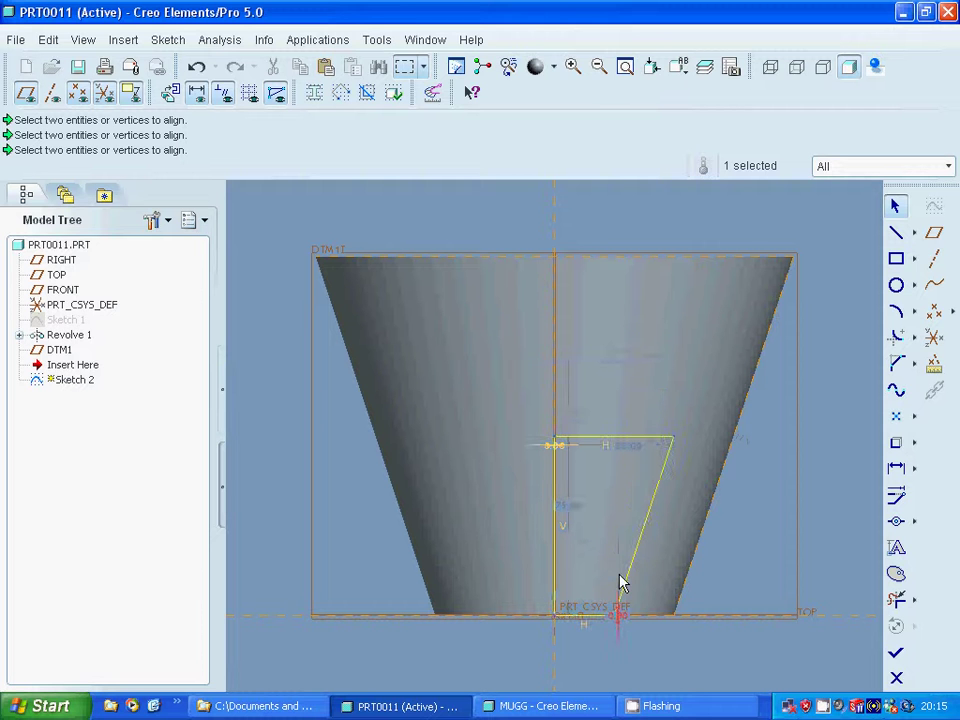
click(896, 652)
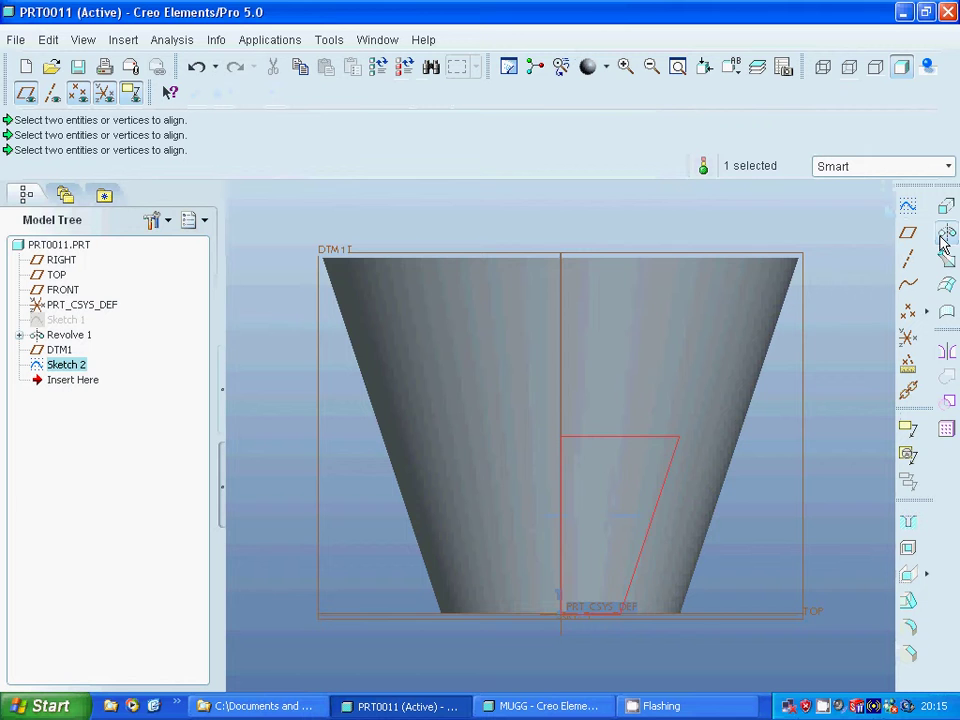
Revolve the smaller half-profile 360° about its vertical centre line into a second solid.
click(943, 236)
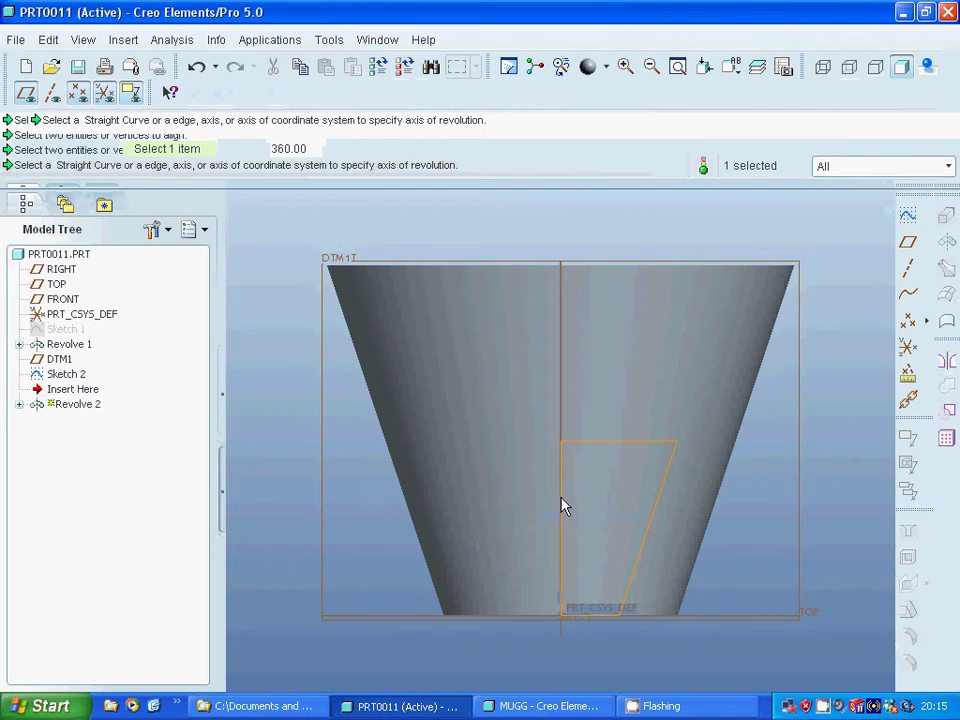
click(561, 505)
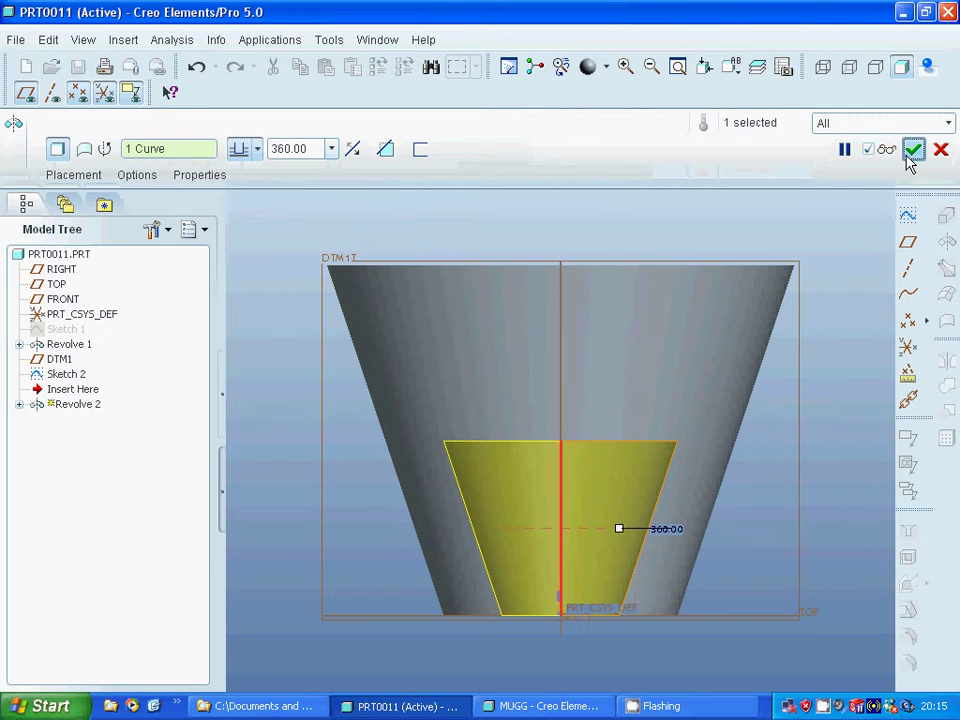
click(913, 152)
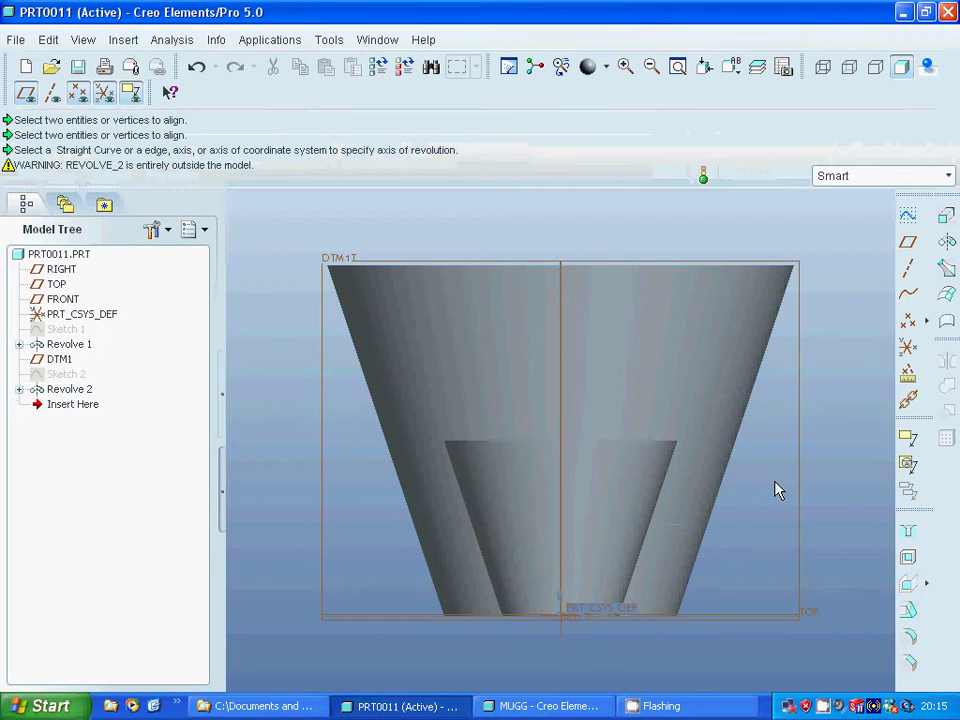
mouse_move(776, 486)
middle_down()
mouse_move(761, 514)
mouse_move(760, 492)
middle_up()
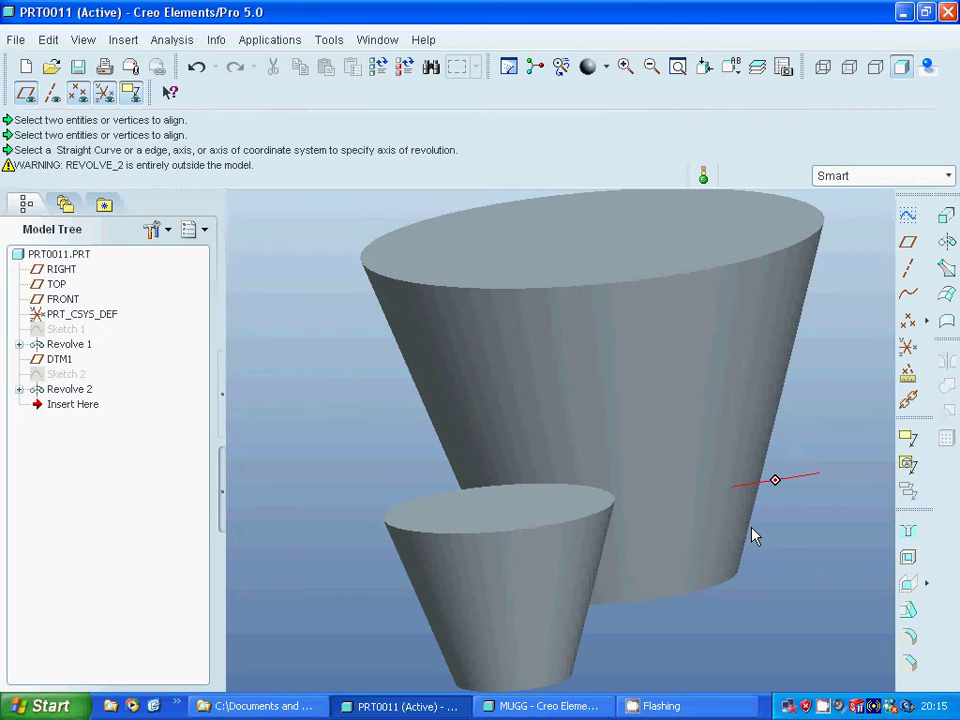
Scale the model by a factor of 2 with Scale Model and accept regenerating its dimensions.
click(70, 389)
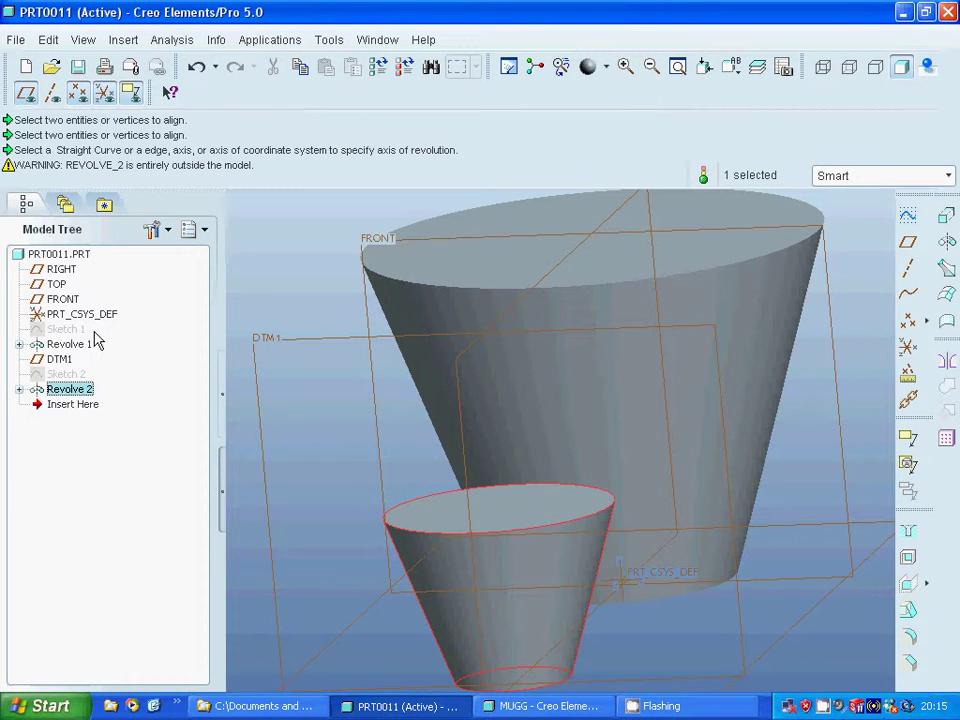
click(47, 40)
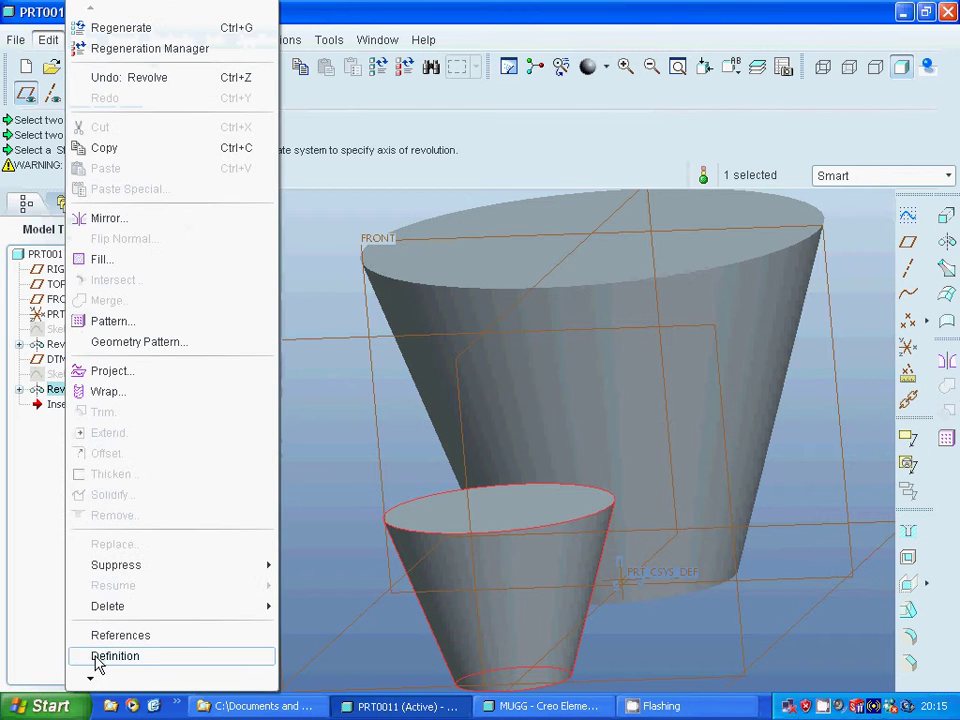
mouse_move(93, 678)
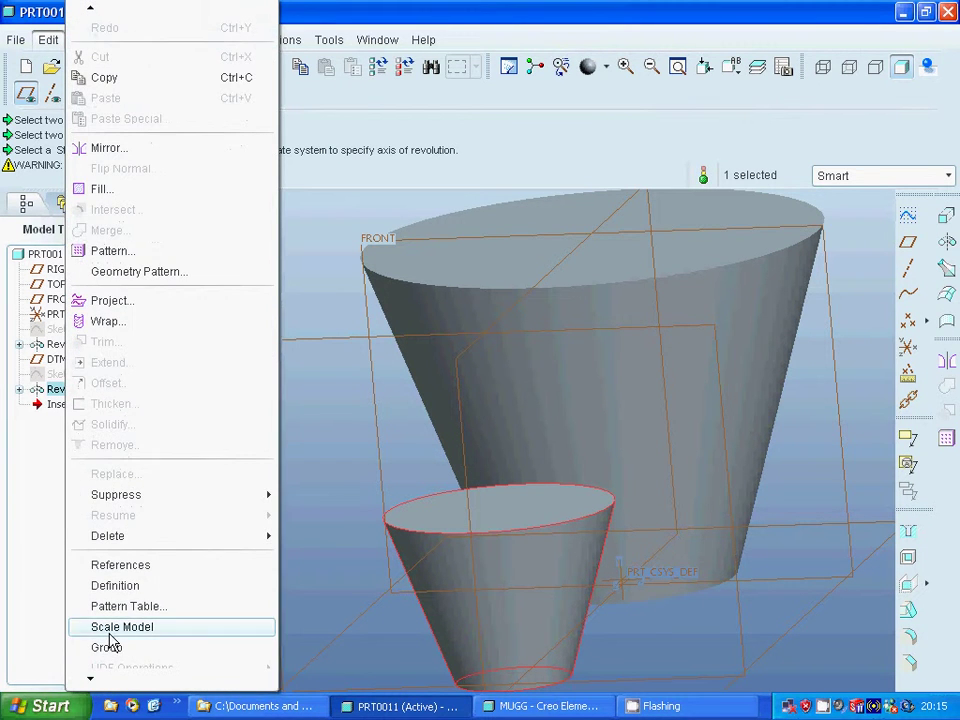
click(110, 630)
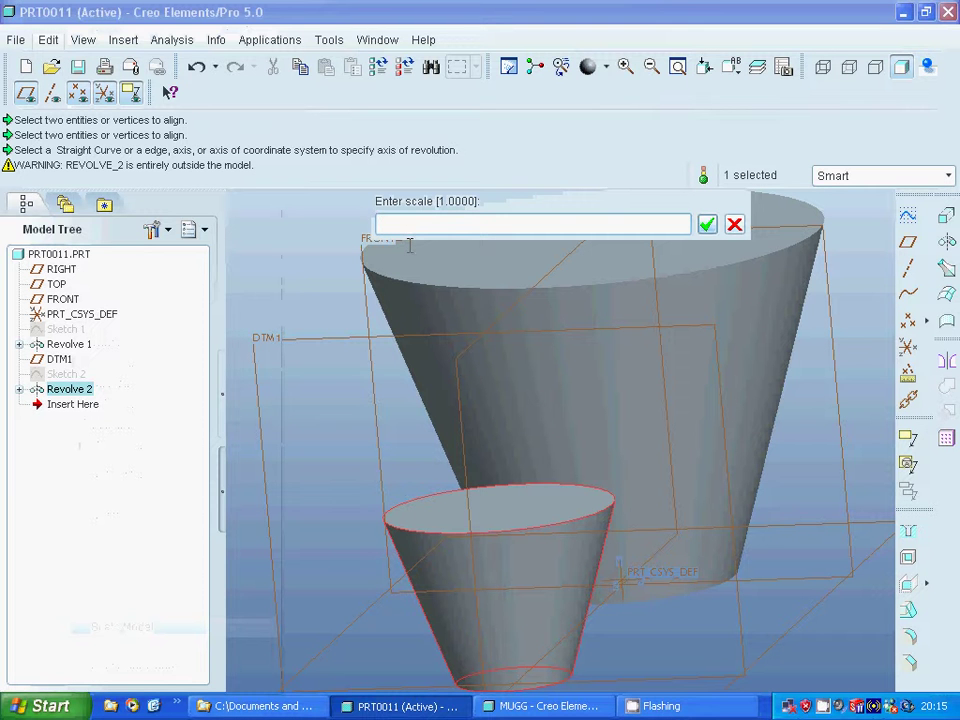
text(2)
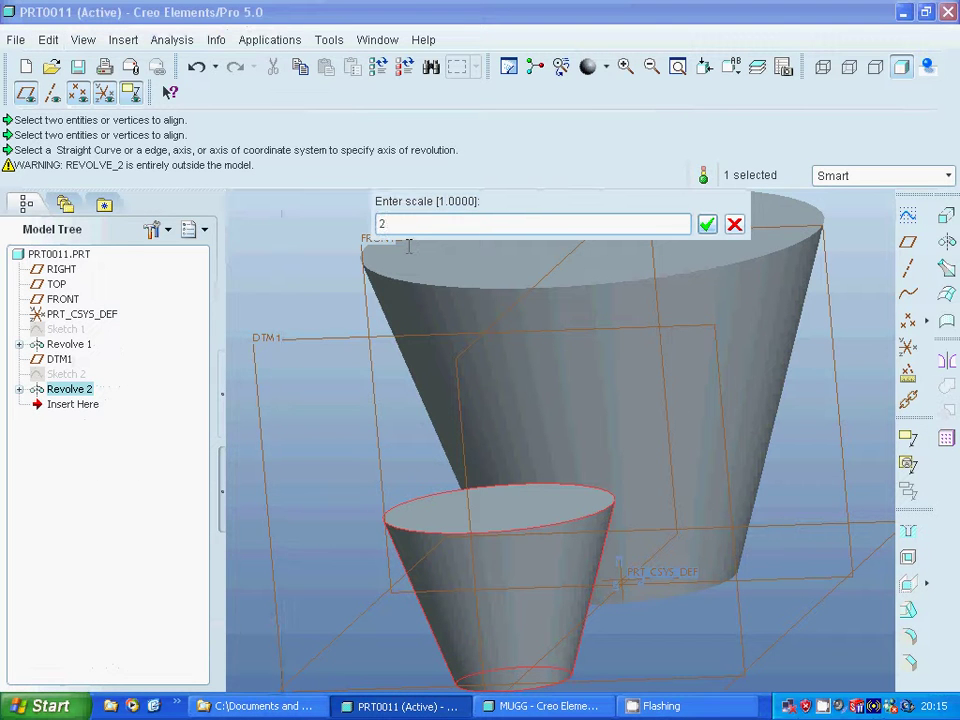
click(708, 226)
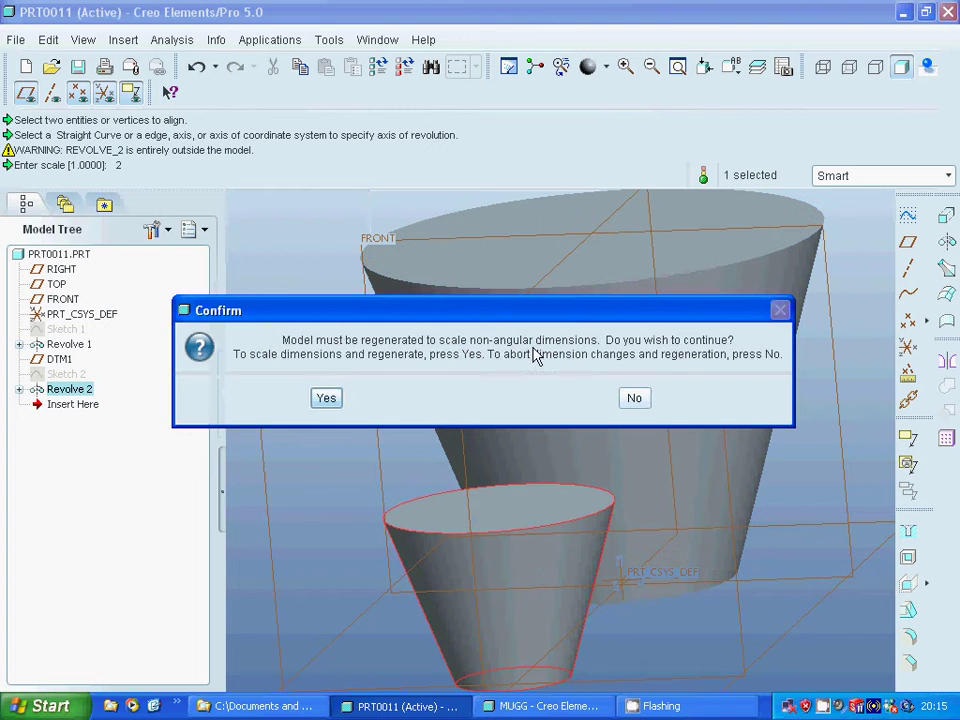
click(334, 402)
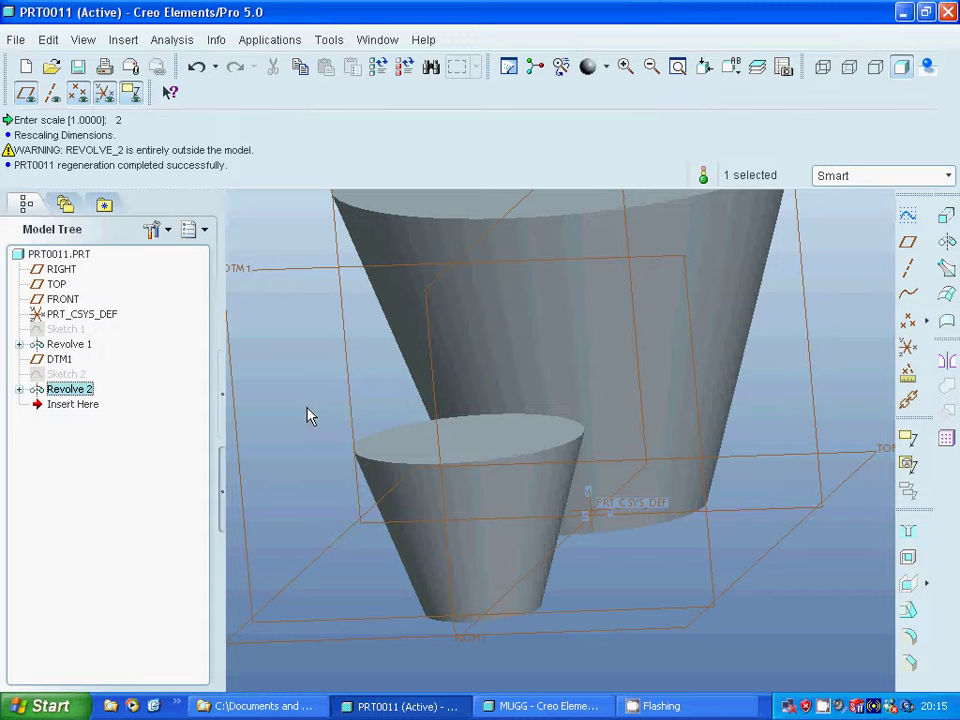
Open the section sketch inside Revolve 1 to examine its dimensions, and quit Sketcher without saving changes.
click(19, 344)
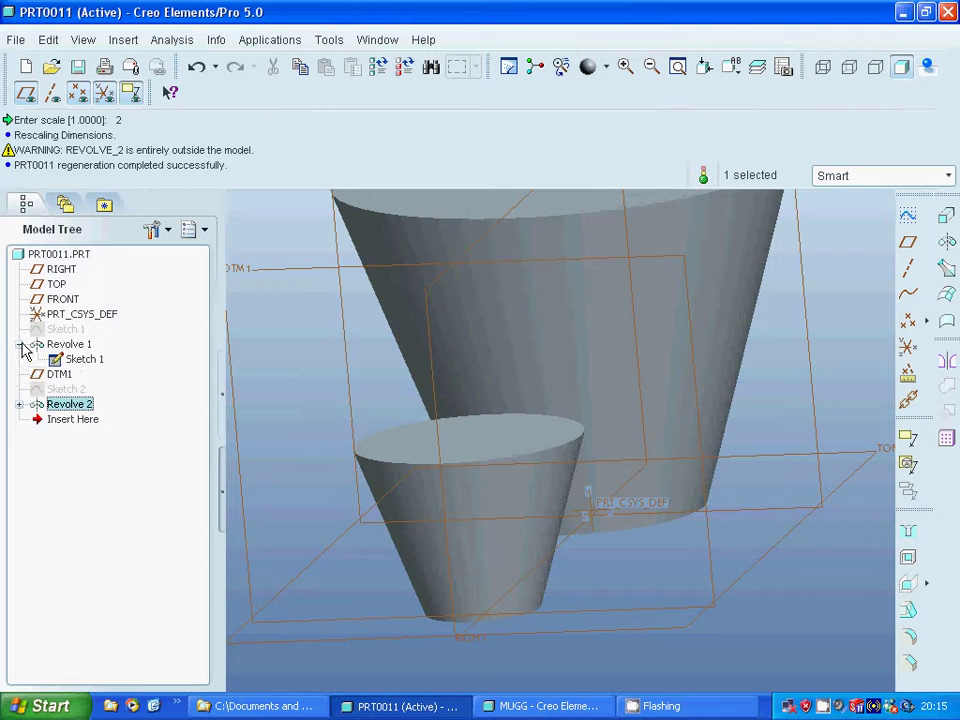
click(84, 359)
right_click(86, 361)
click(140, 390)
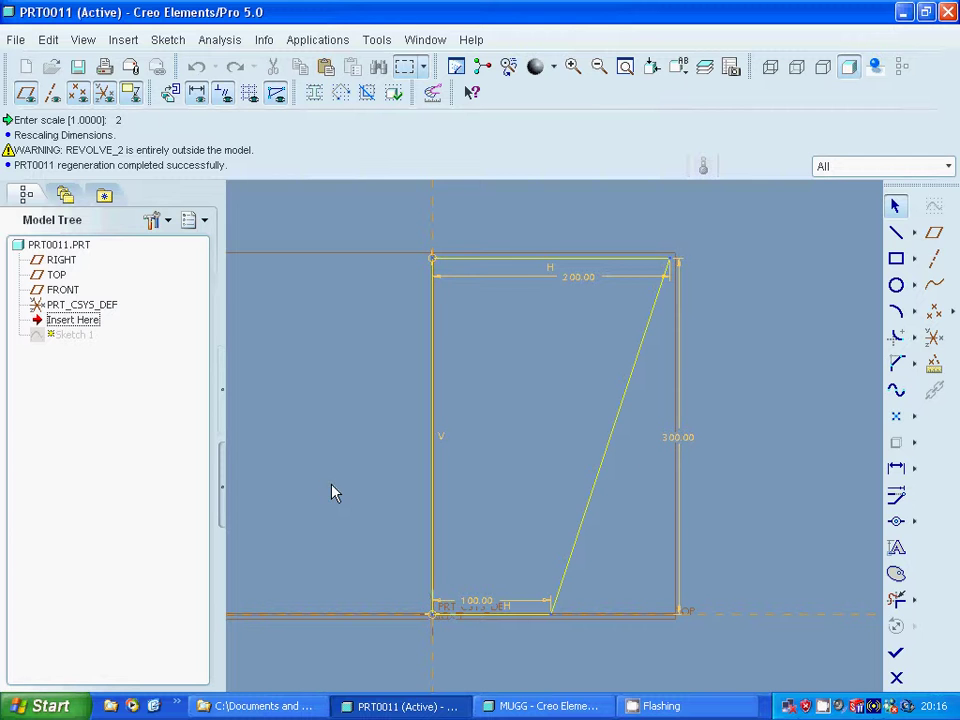
click(896, 678)
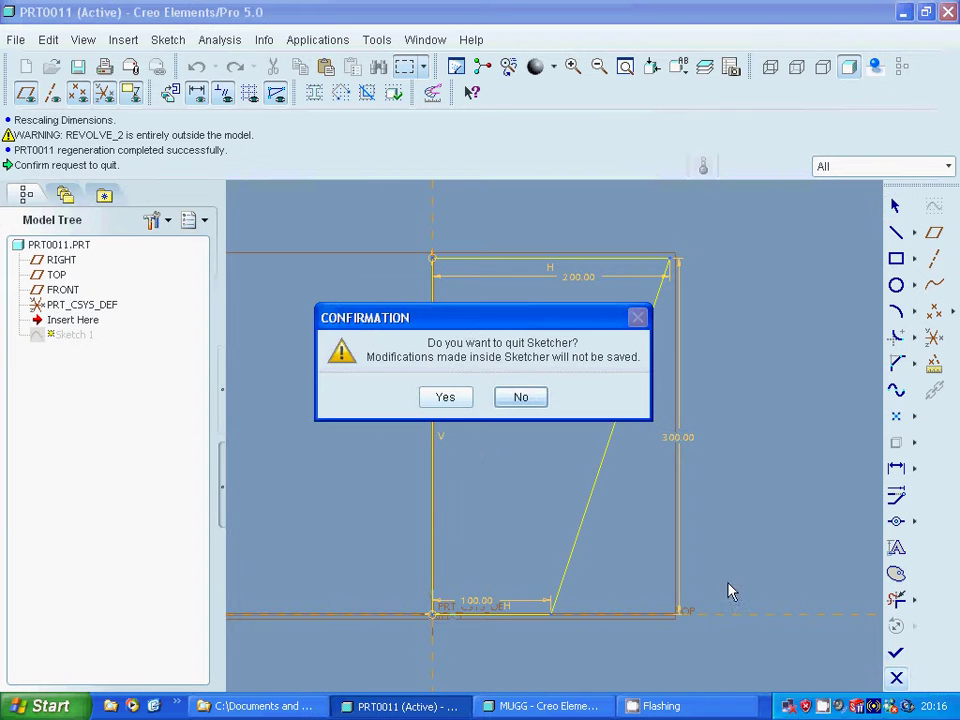
click(450, 398)
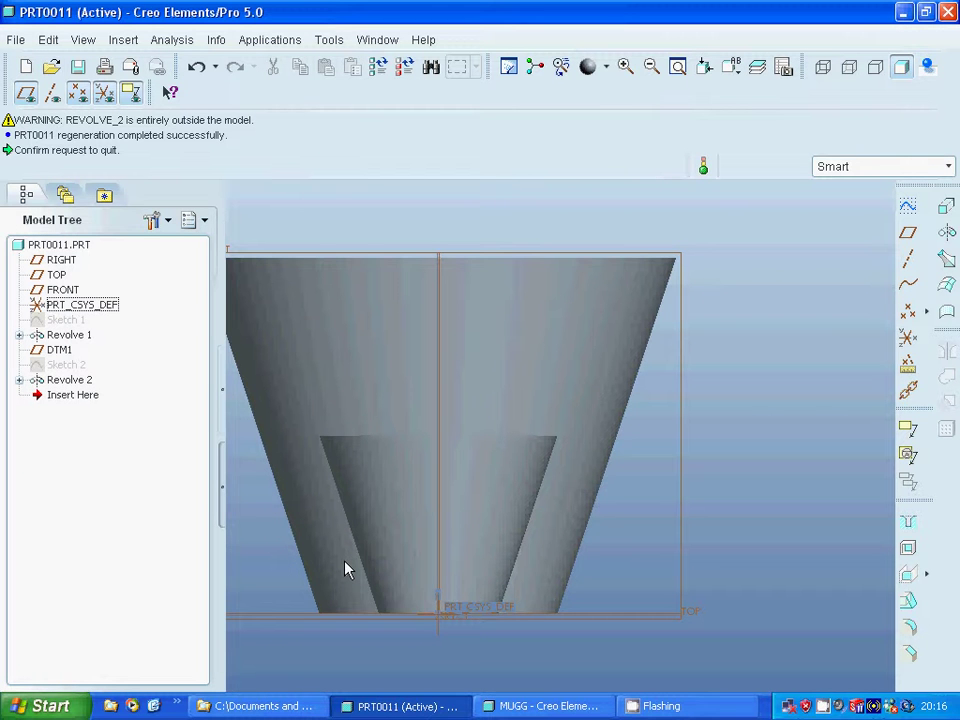
Undo the scaling of the model.
key(ctrl+z)
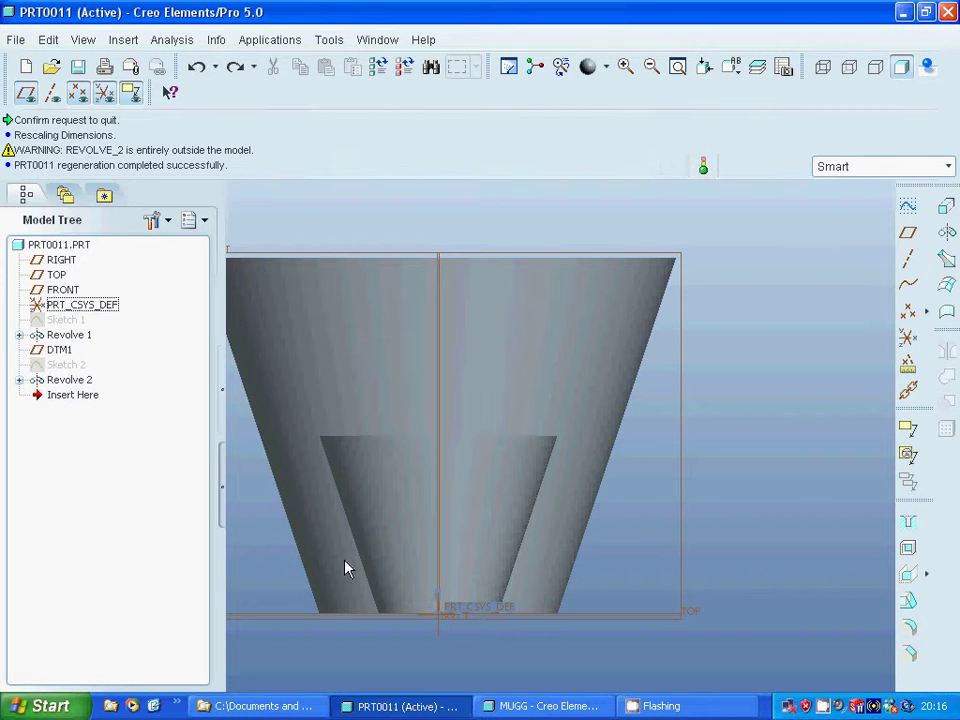
Reopen the section sketch inside Revolve 1 to check its dimensions, and accept it without edits.
click(19, 335)
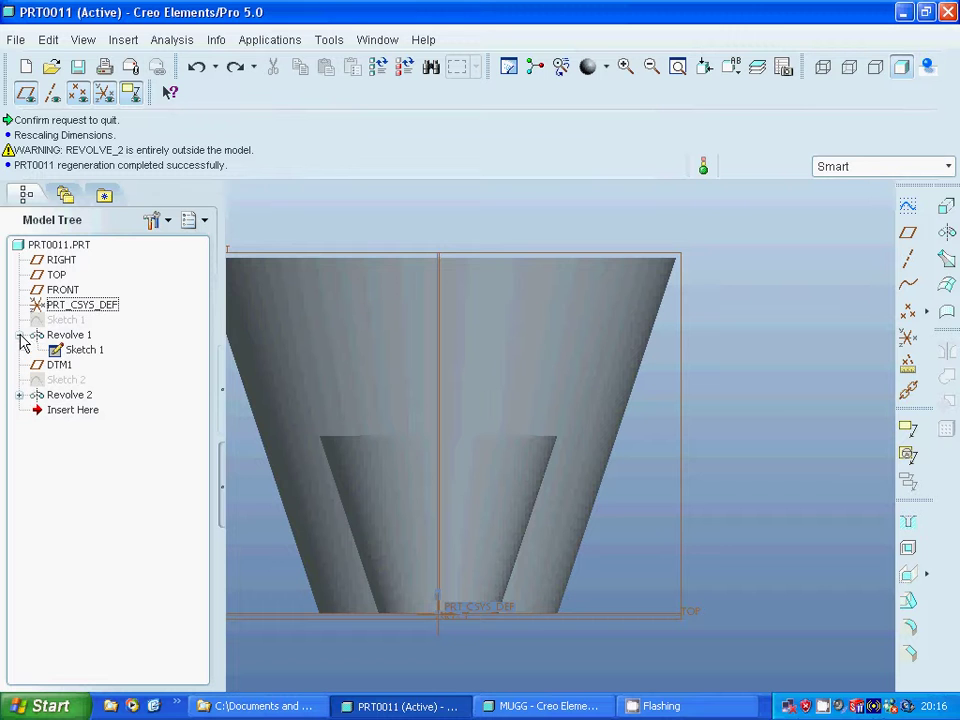
right_click(76, 350)
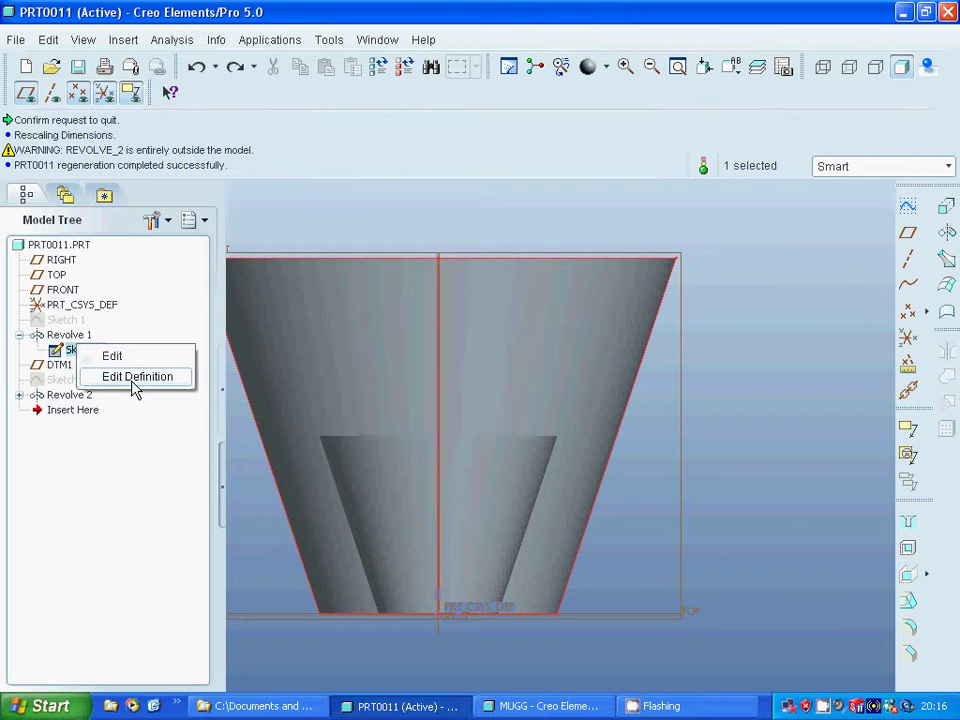
click(135, 377)
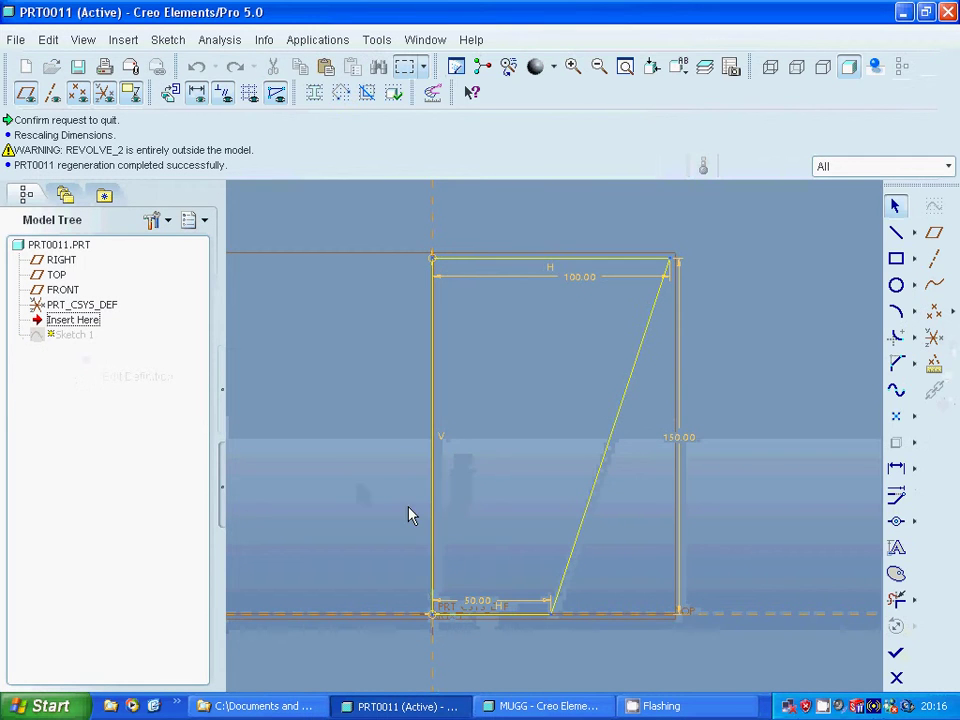
click(897, 655)
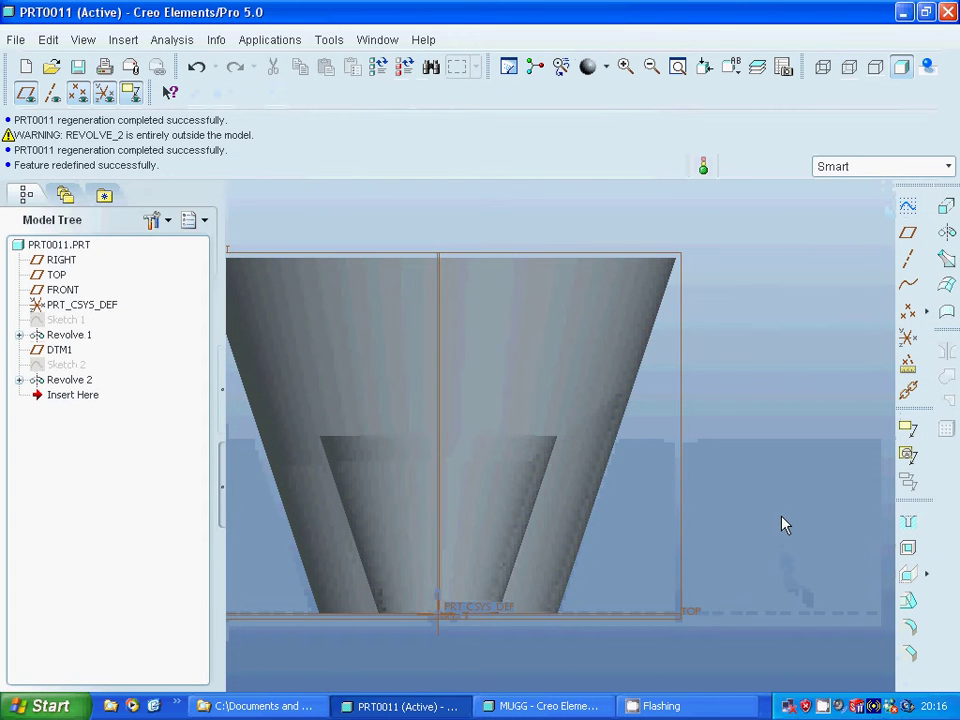
Start a new sketch on the FRONT plane with the RIGHT plane as reference, oriented to the right.
mouse_move(779, 520)
middle_down()
mouse_move(754, 516)
mouse_move(745, 527)
middle_up()
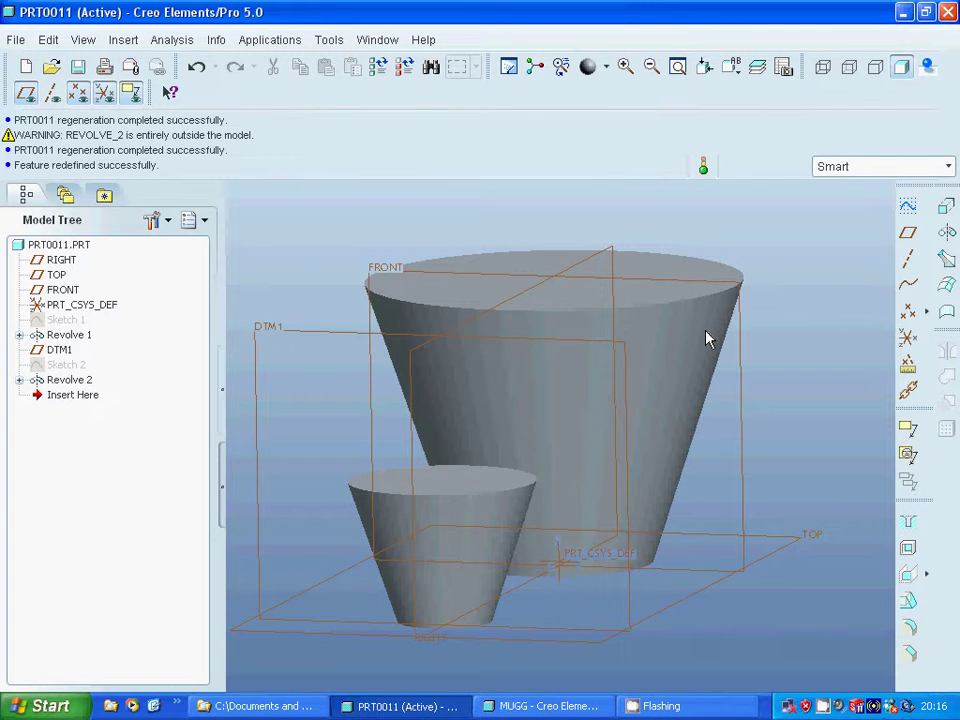
click(746, 343)
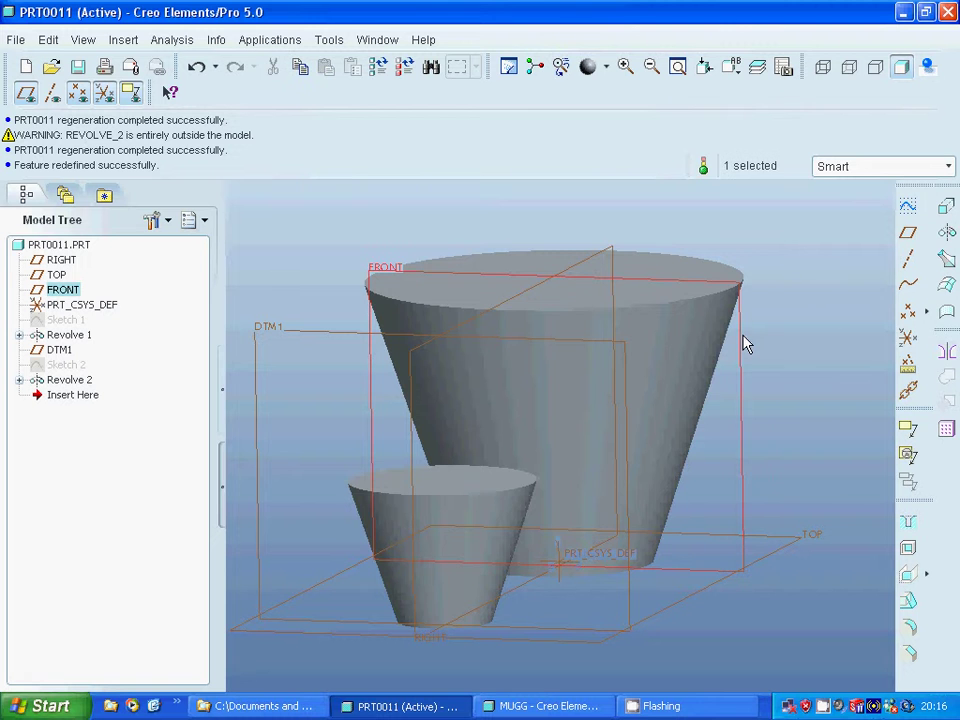
click(908, 206)
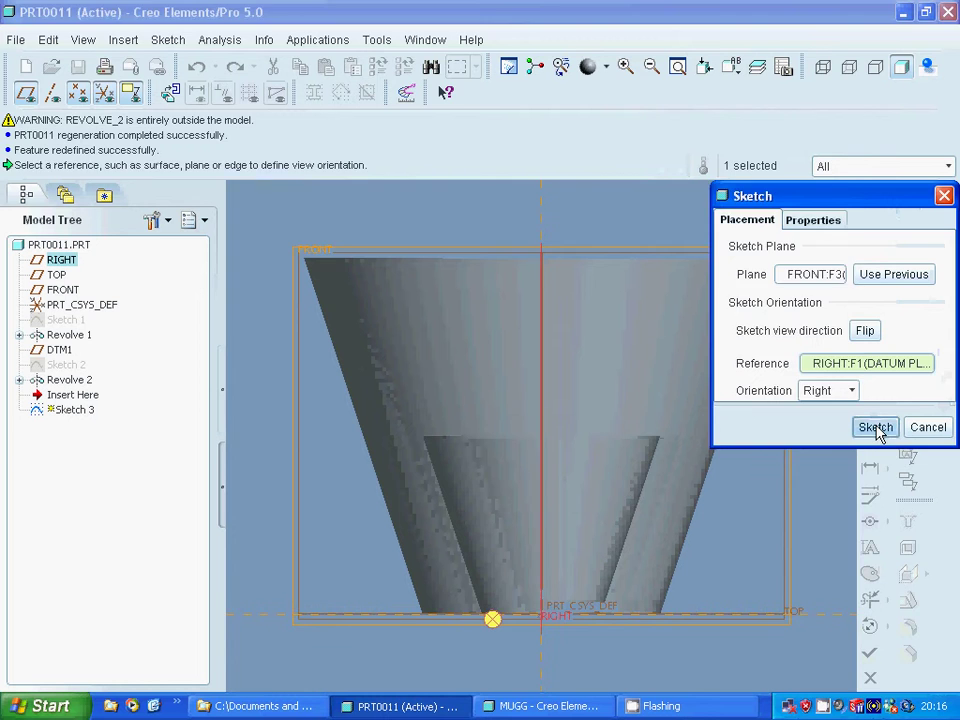
click(874, 427)
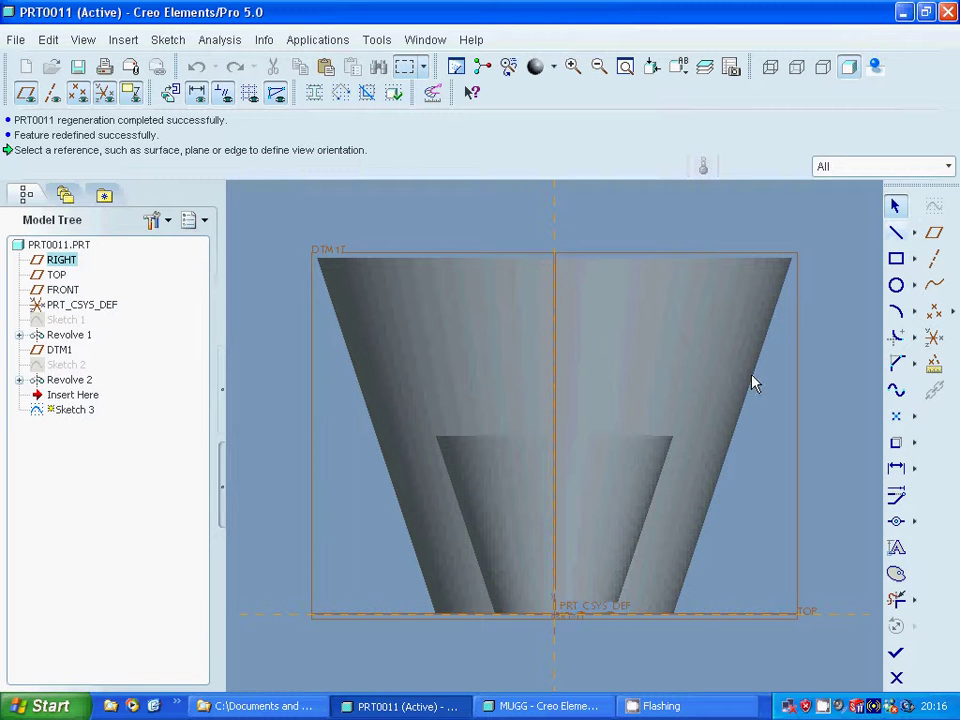
Project the large body's right slanted side edge and its top edge into the sketch as single edges.
click(896, 442)
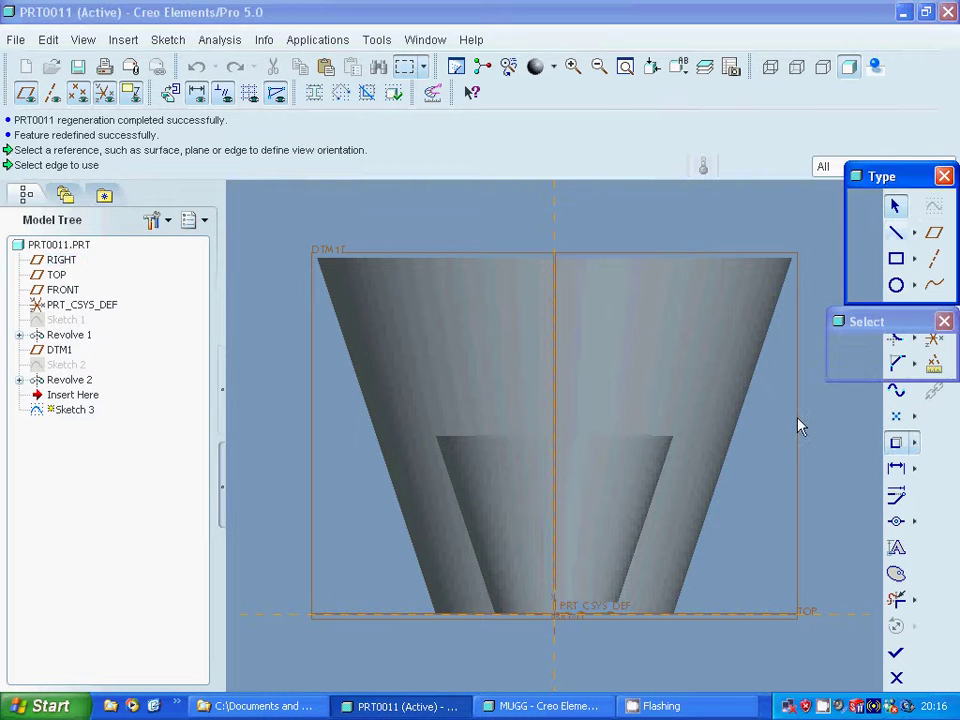
click(746, 402)
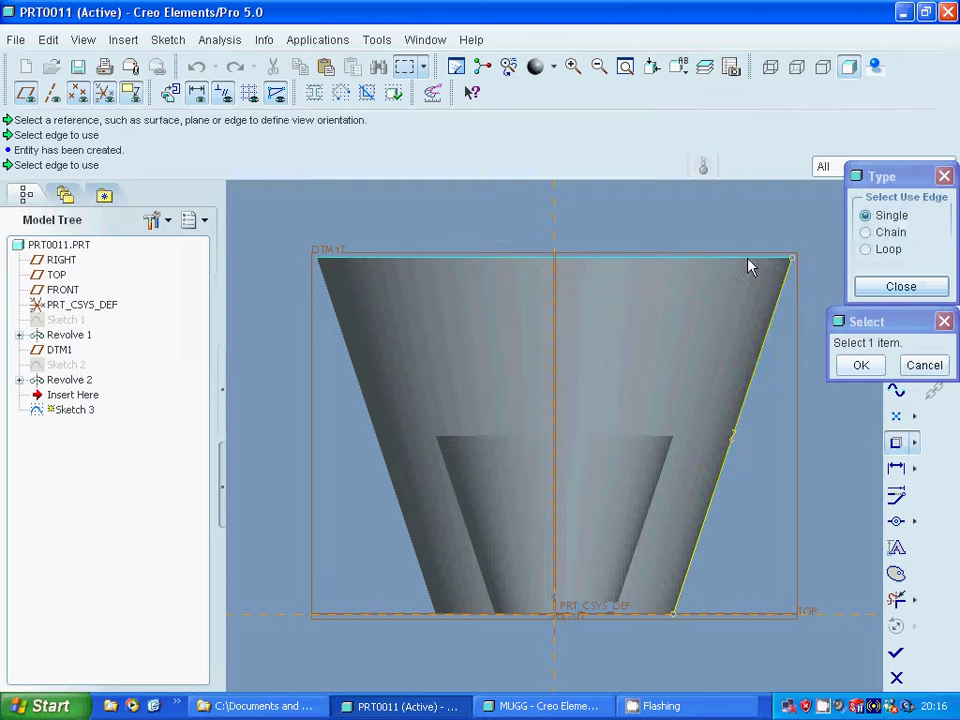
click(746, 261)
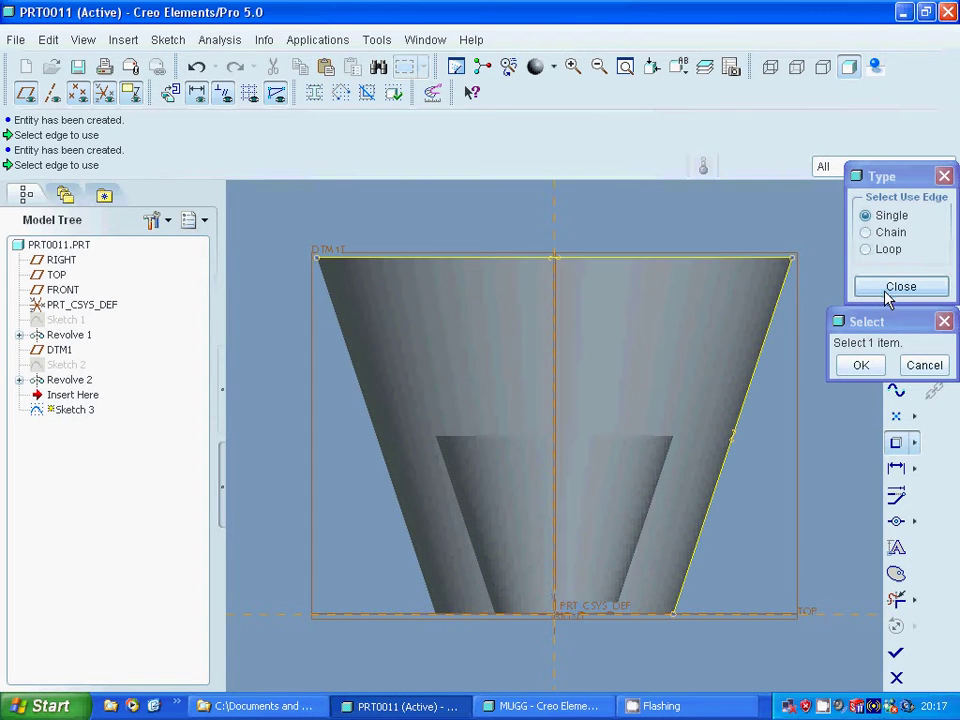
click(893, 287)
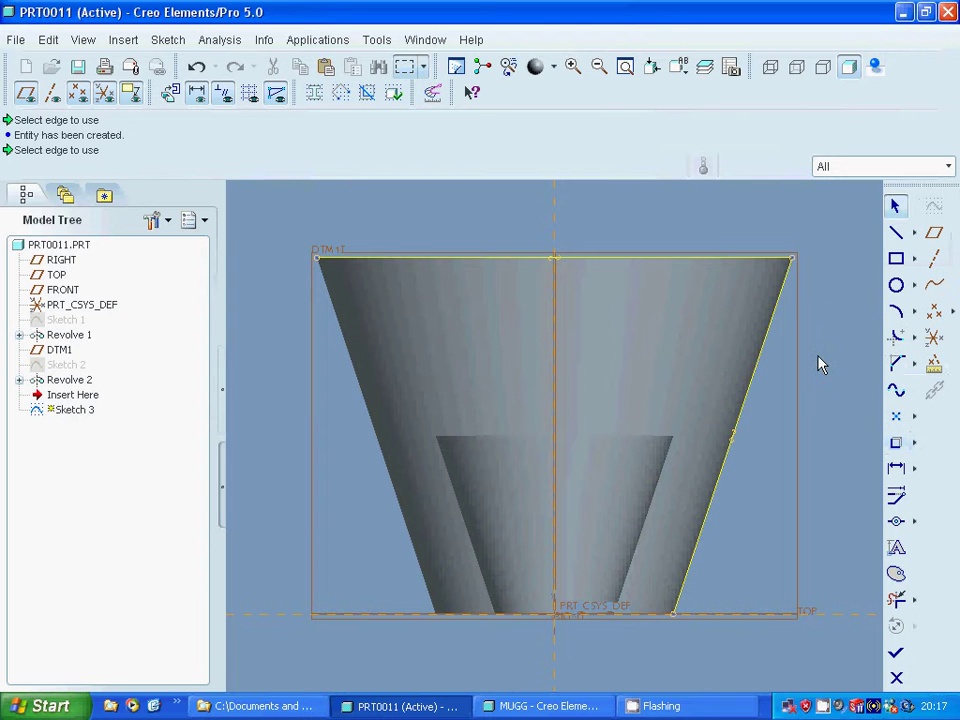
Draw a diagonal line from the slanted edge, about 48 below the rim, outward and up to the level of the top edge.
click(896, 232)
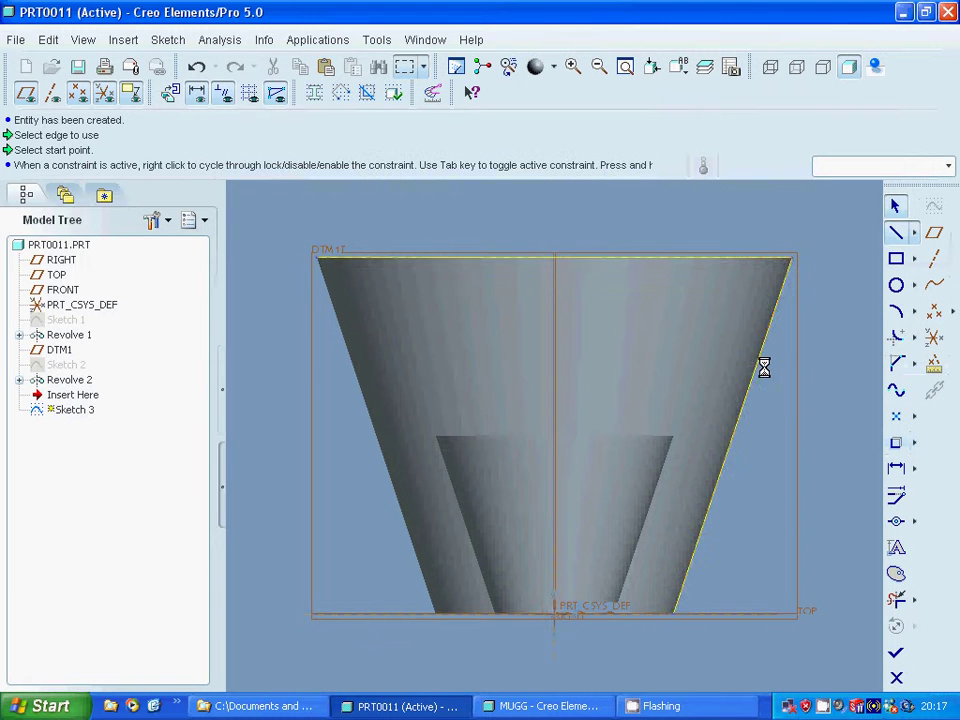
click(757, 378)
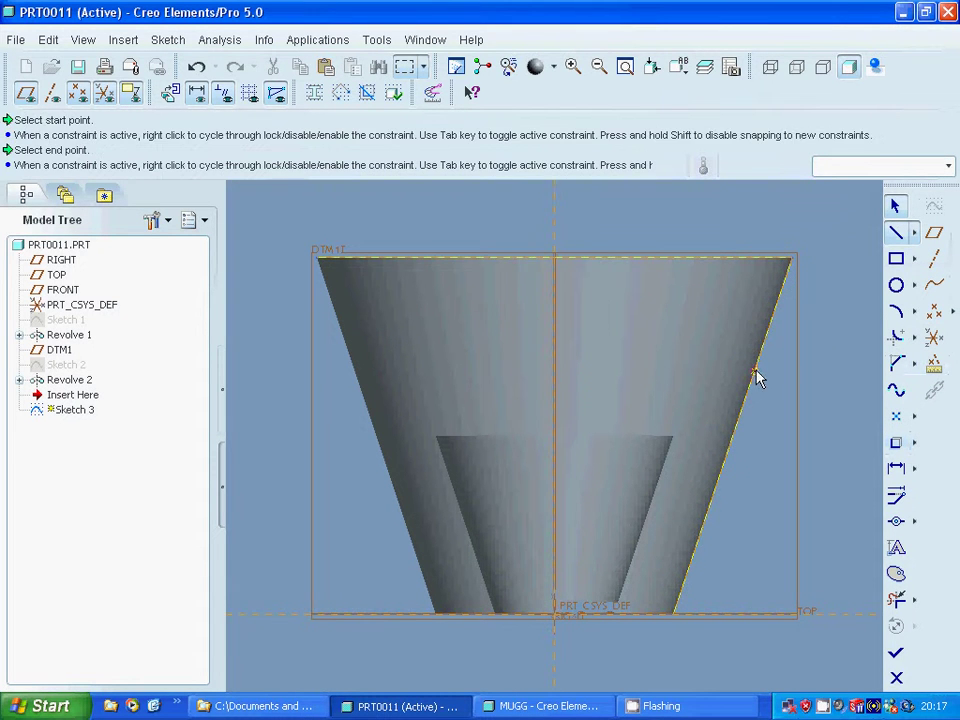
middle_click(830, 313)
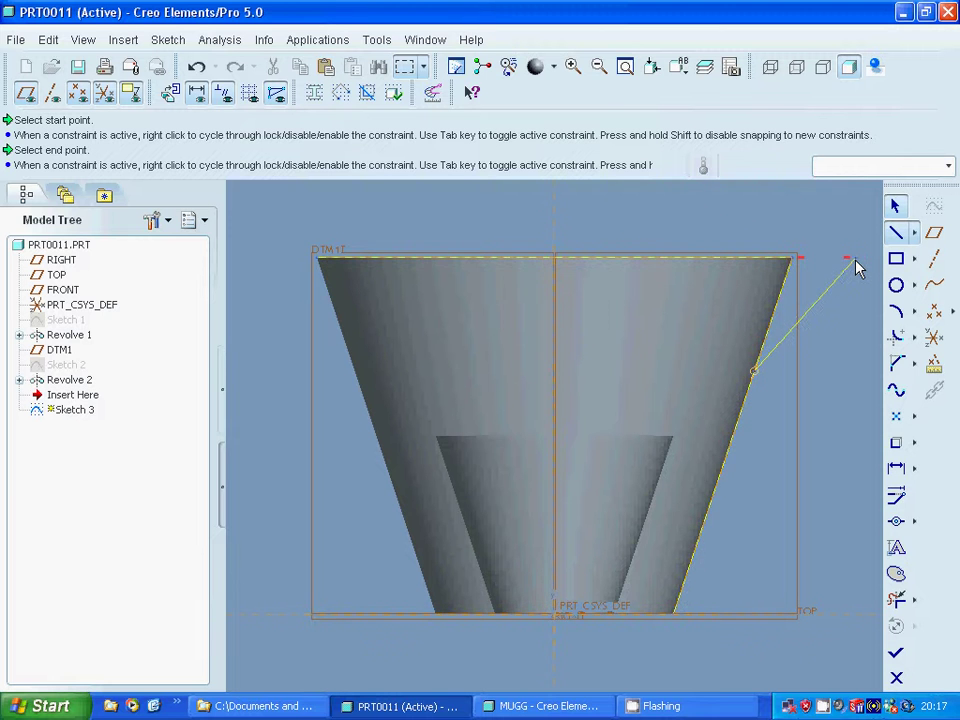
click(852, 259)
click(897, 230)
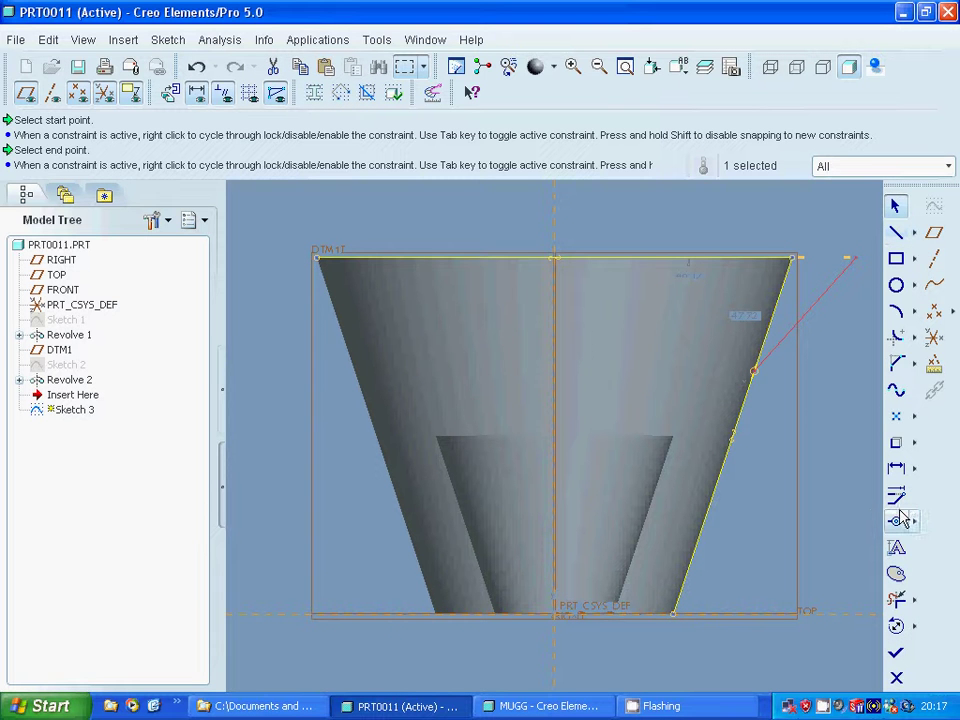
Trim away the projected slanted and top edges so only the diagonal line remains, and finish the sketch.
click(899, 603)
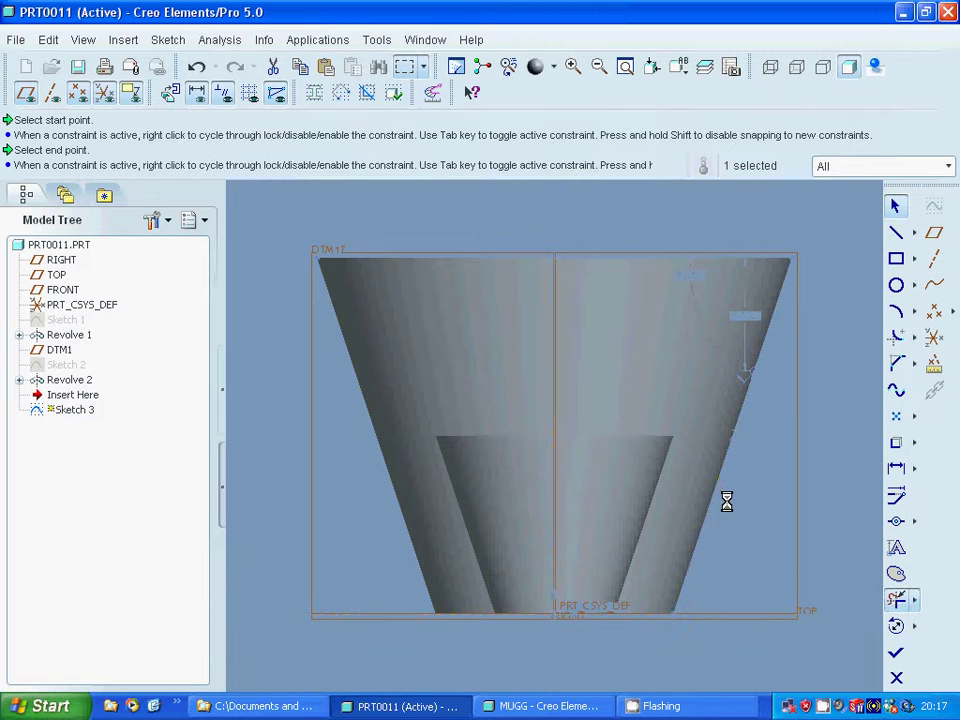
click(759, 320)
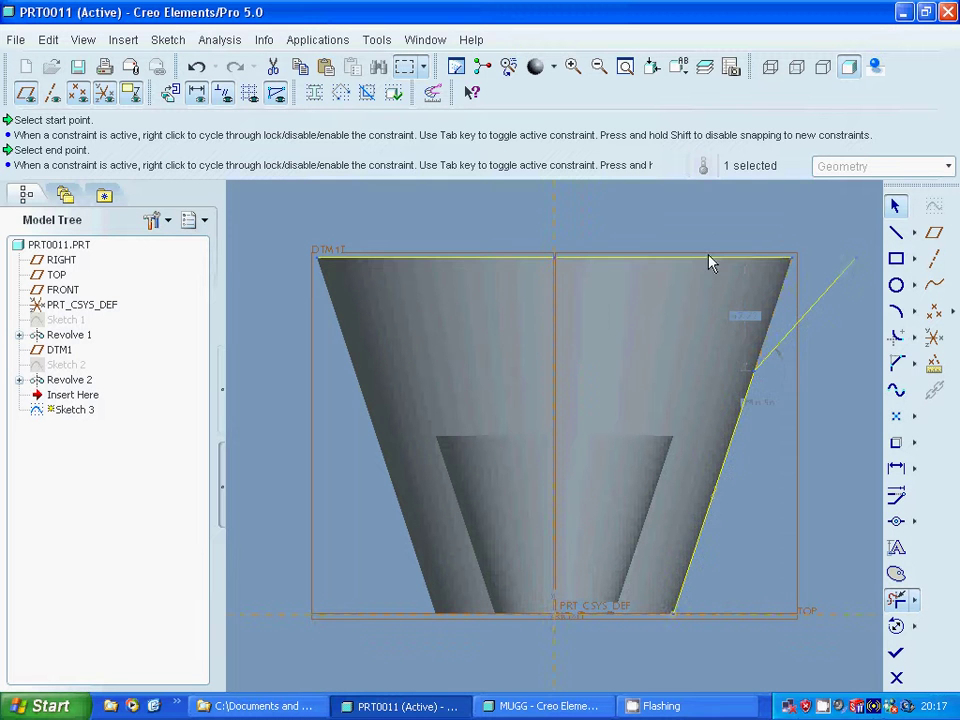
click(562, 281)
click(718, 486)
click(895, 652)
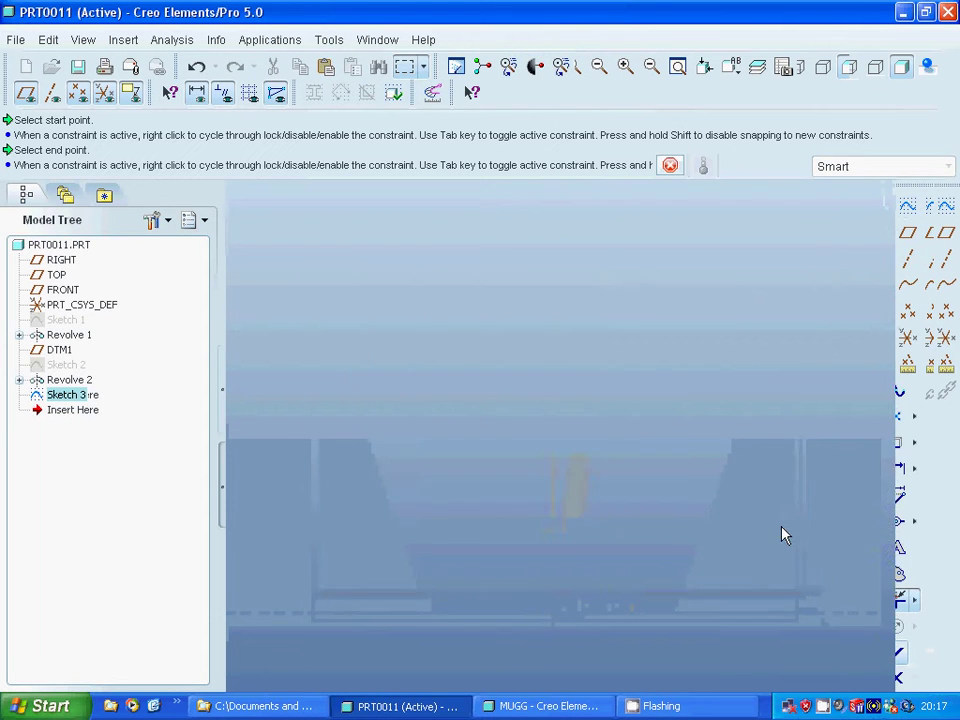
Start a sketch on the large body's top face and add the FRONT plane as a second sketch reference.
key(ctrl+d)
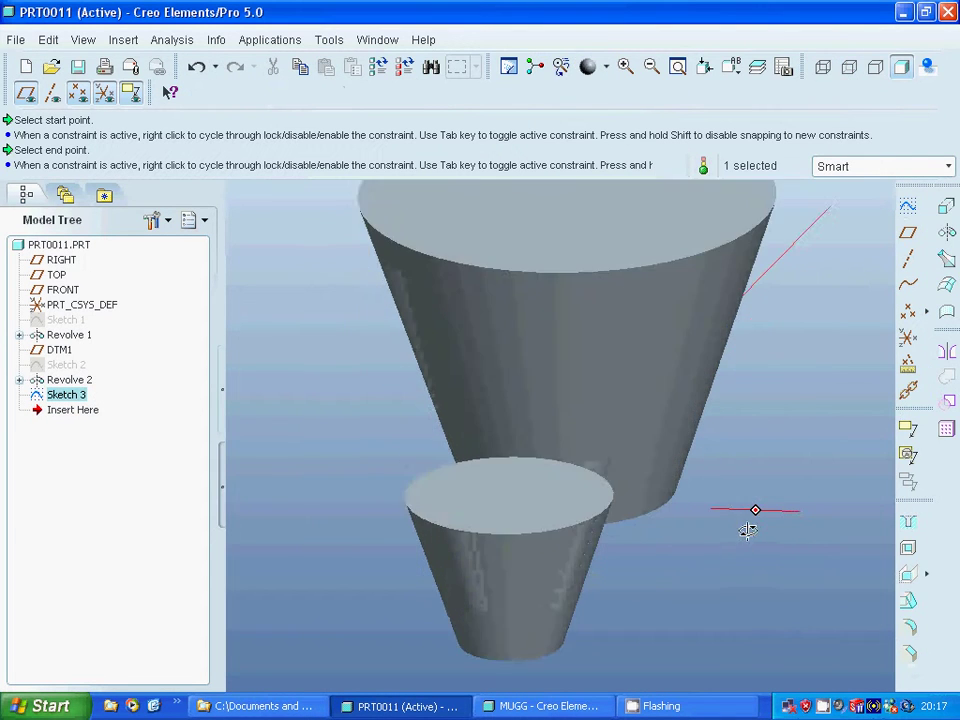
click(718, 259)
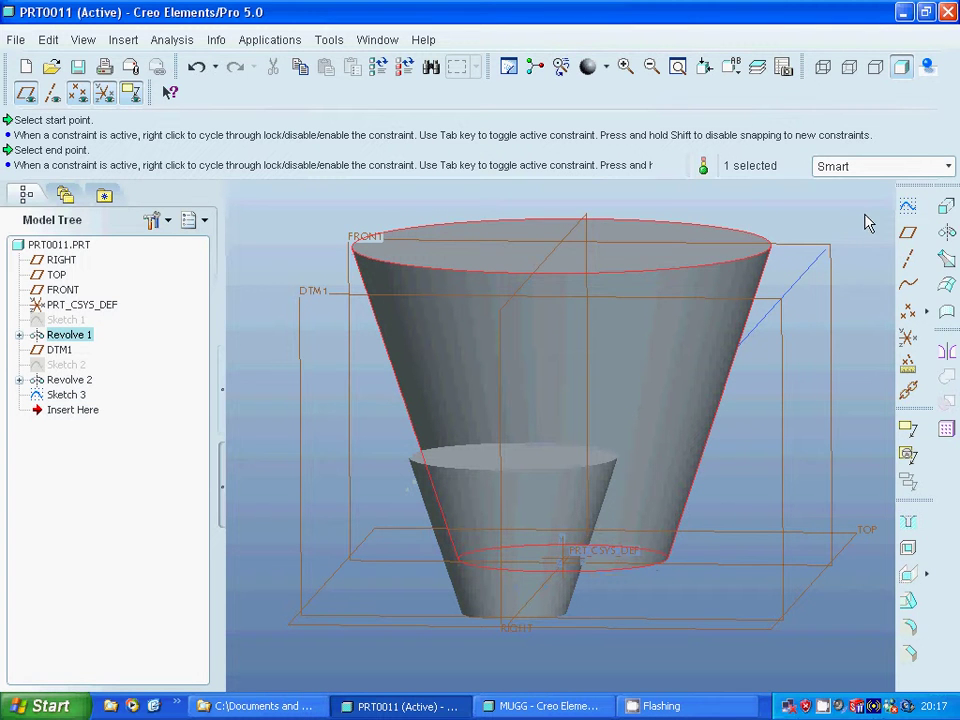
click(908, 428)
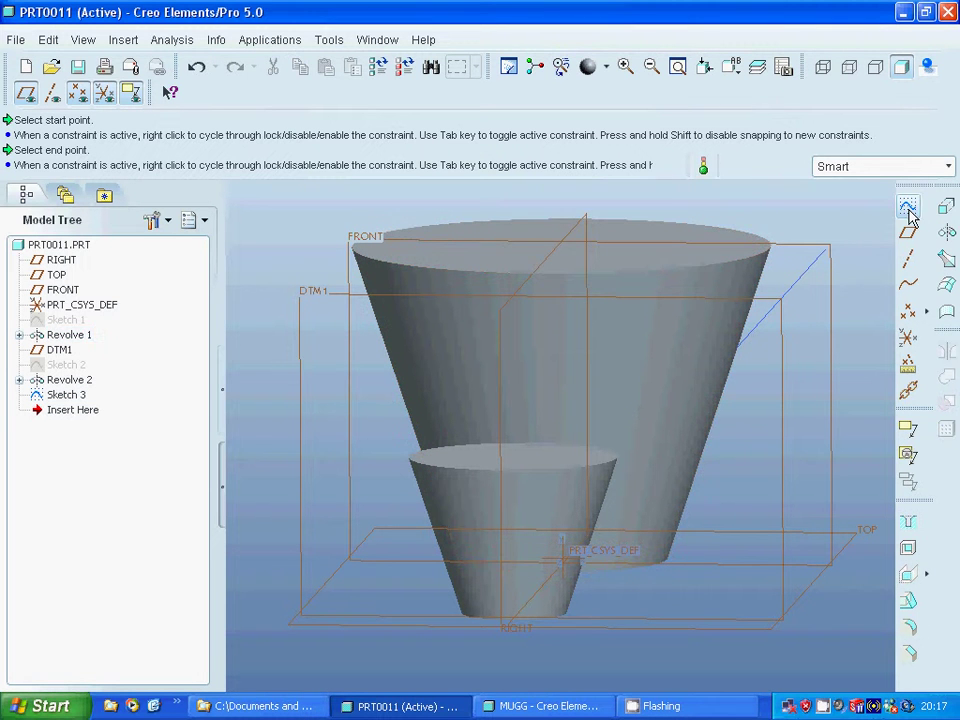
click(660, 262)
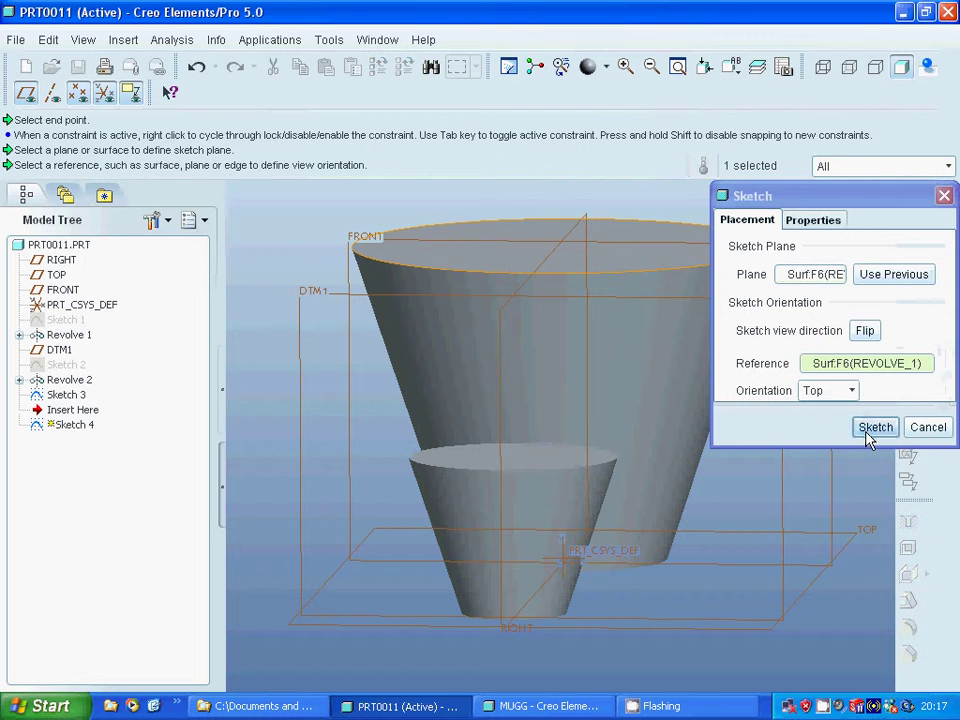
click(868, 430)
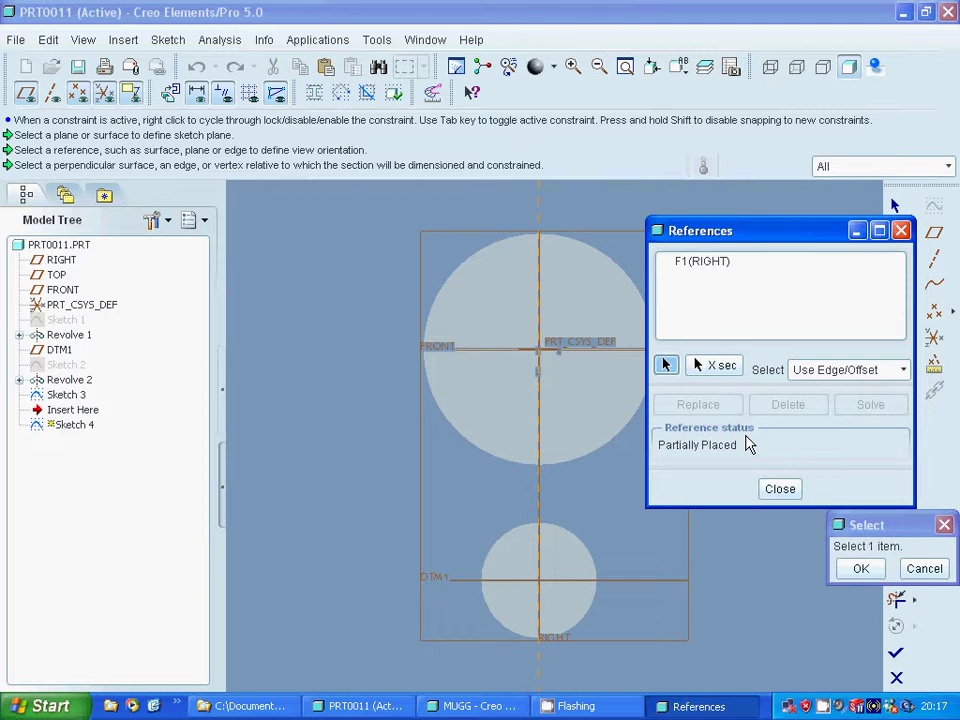
click(443, 349)
click(868, 404)
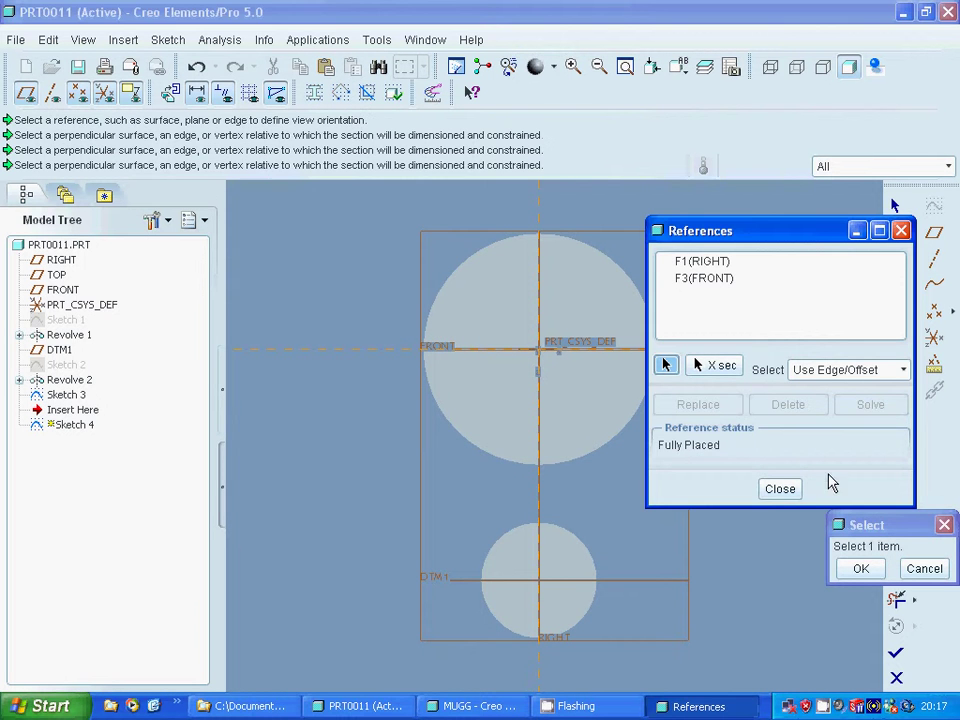
click(778, 489)
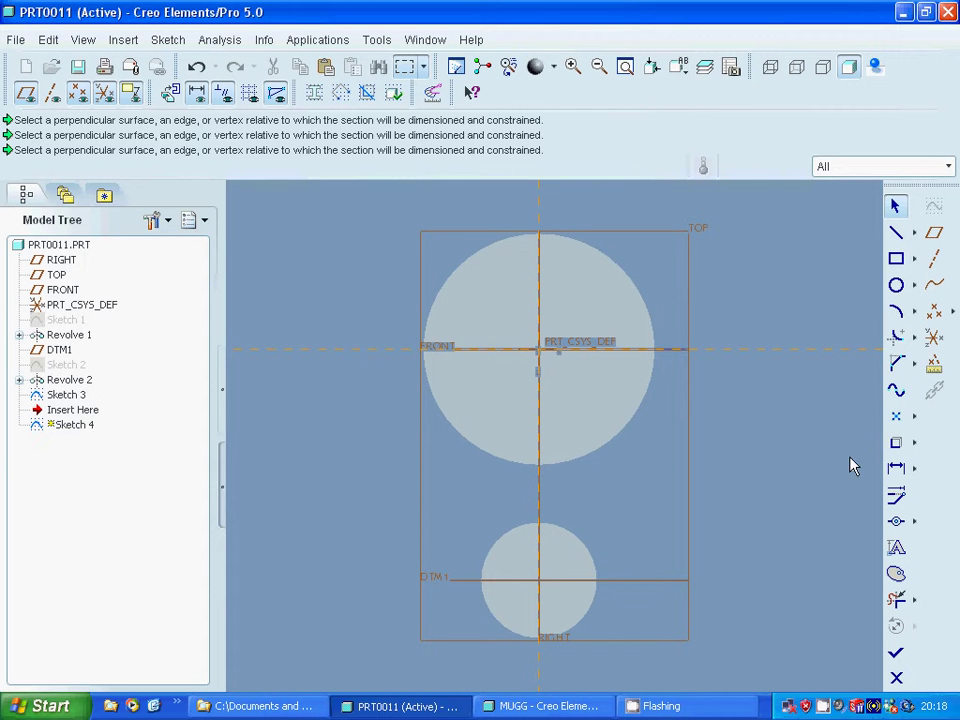
Project the diagonal line from Sketch 3 into the top-face sketch.
click(896, 445)
click(668, 352)
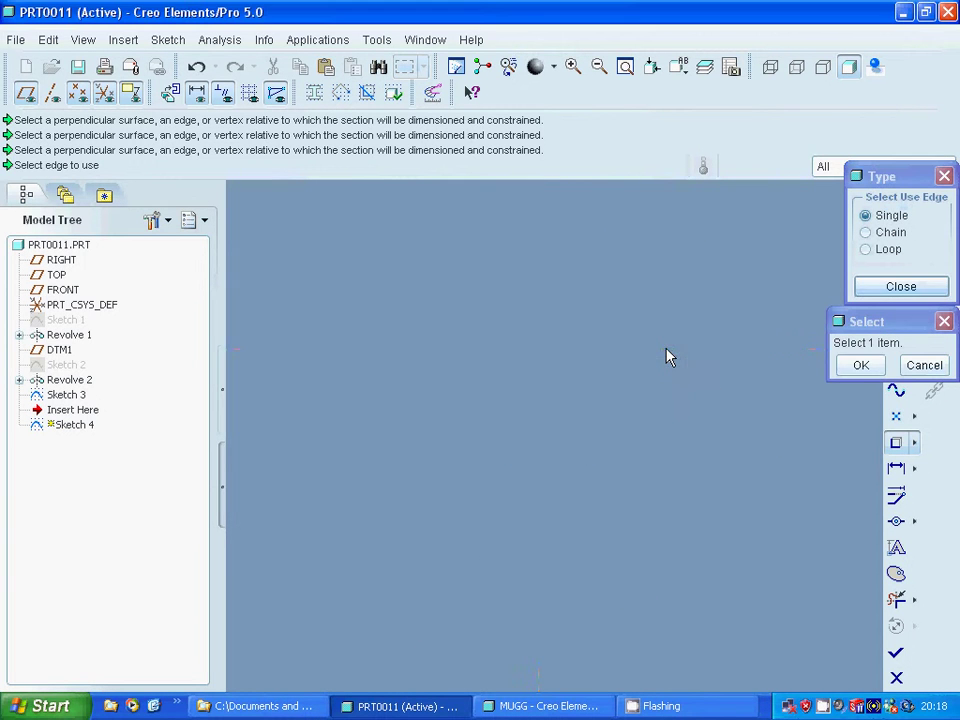
click(900, 287)
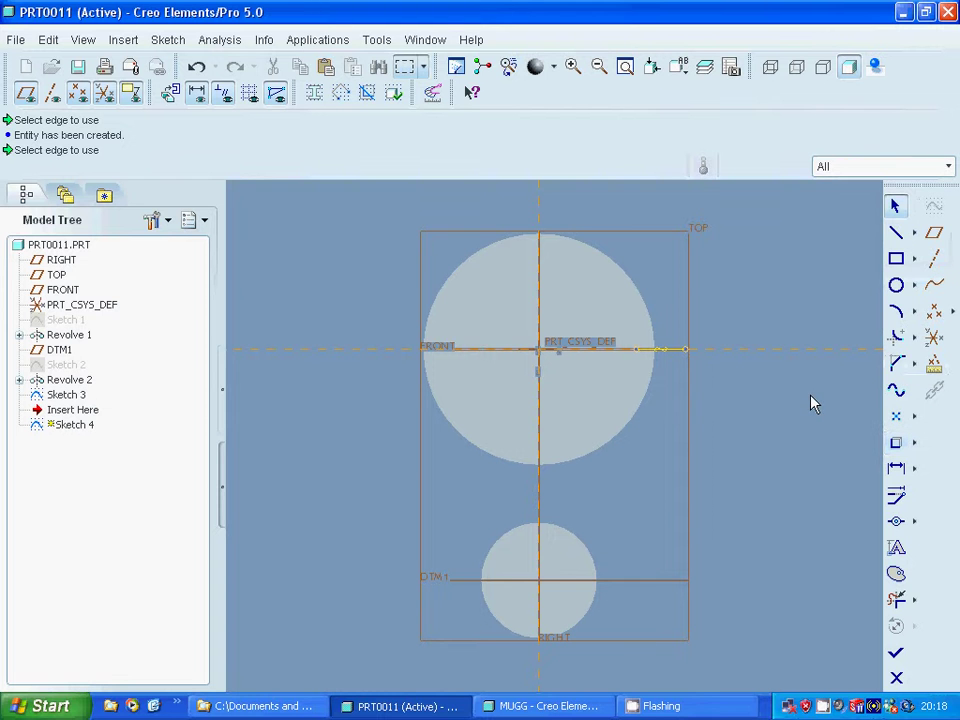
click(896, 232)
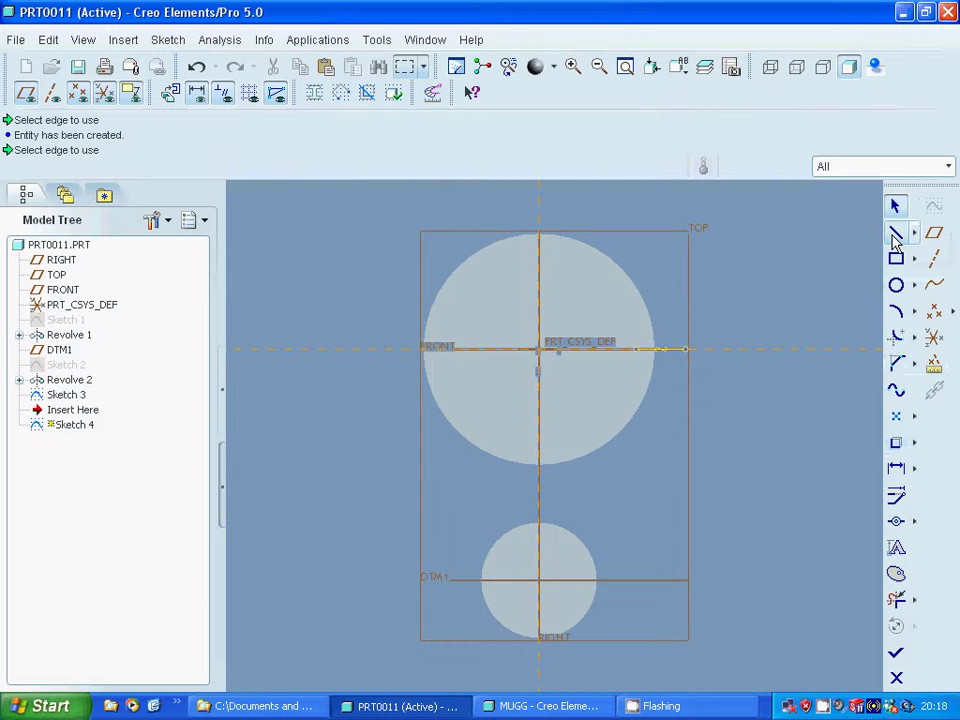
click(692, 351)
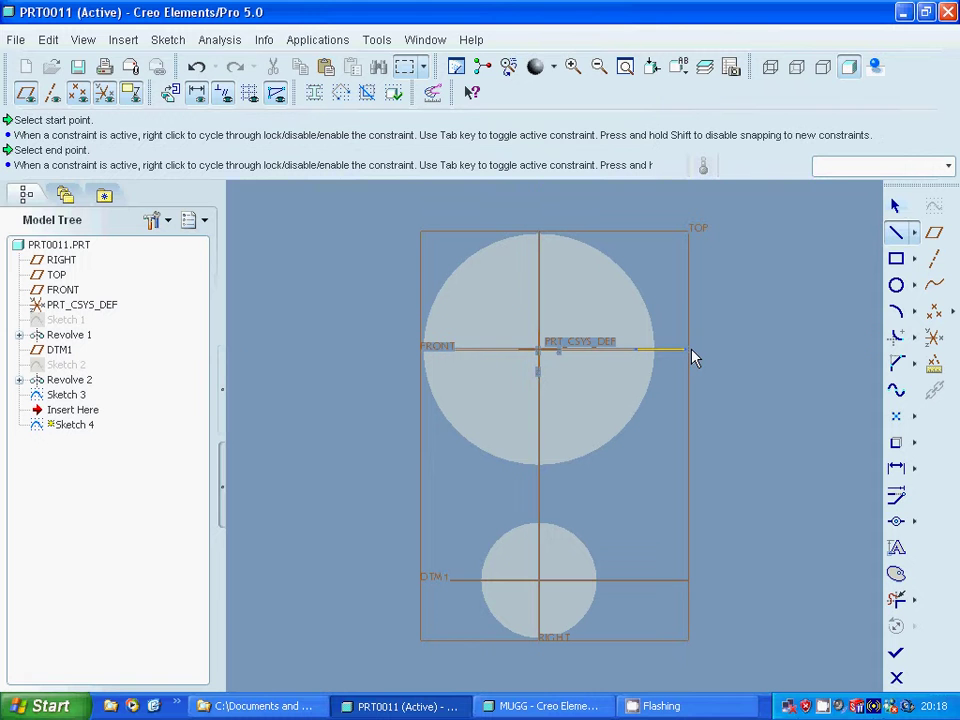
click(701, 358)
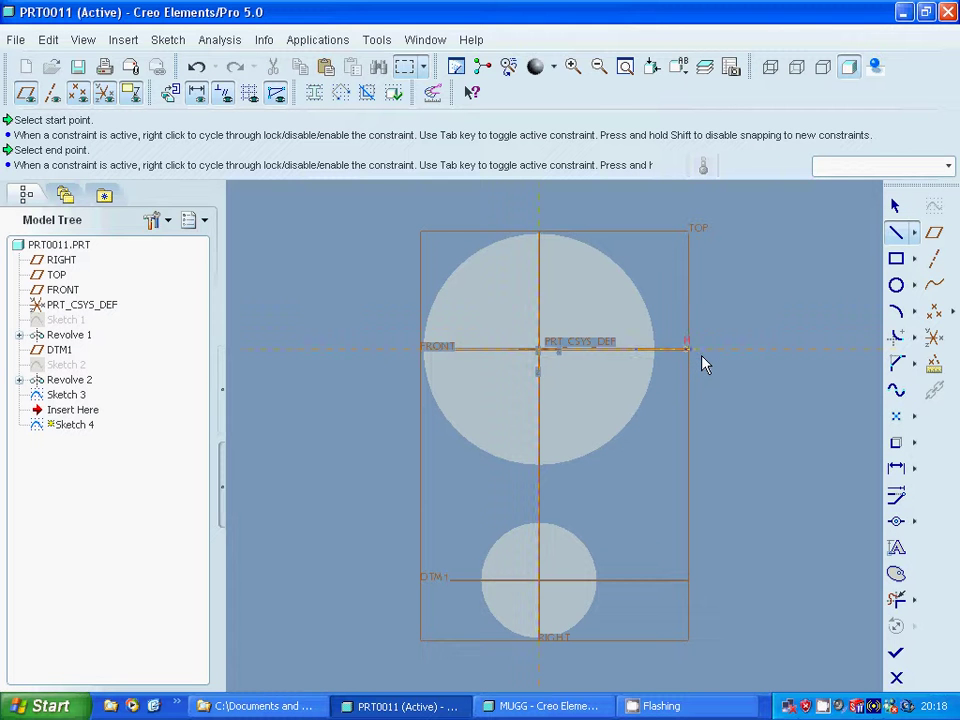
click(897, 207)
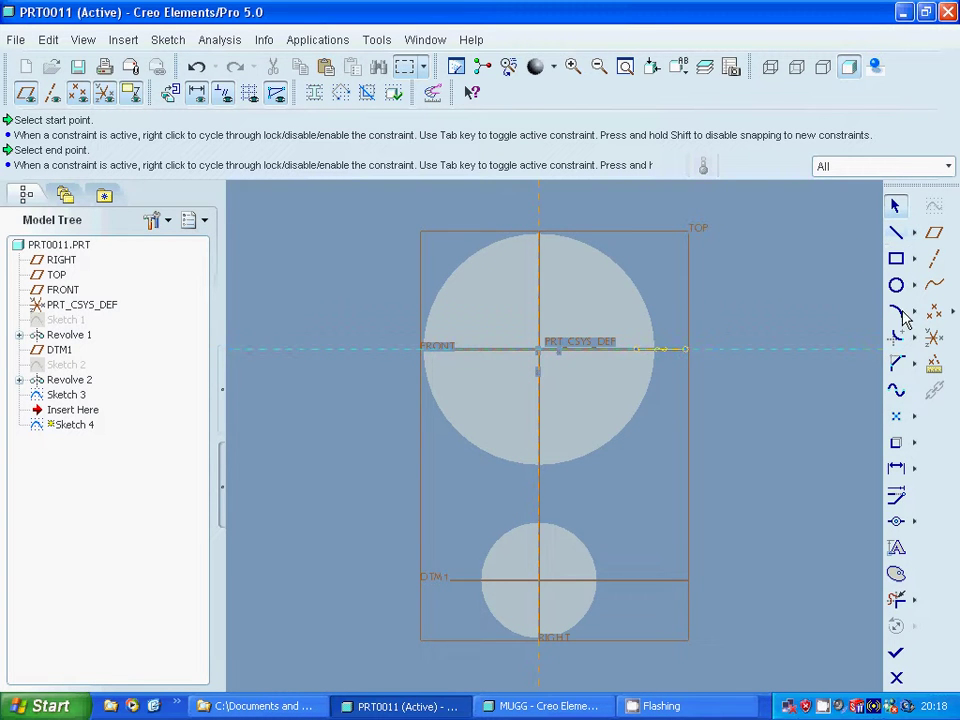
Project both halves of the large body's circular rim into the top-face sketch.
click(896, 442)
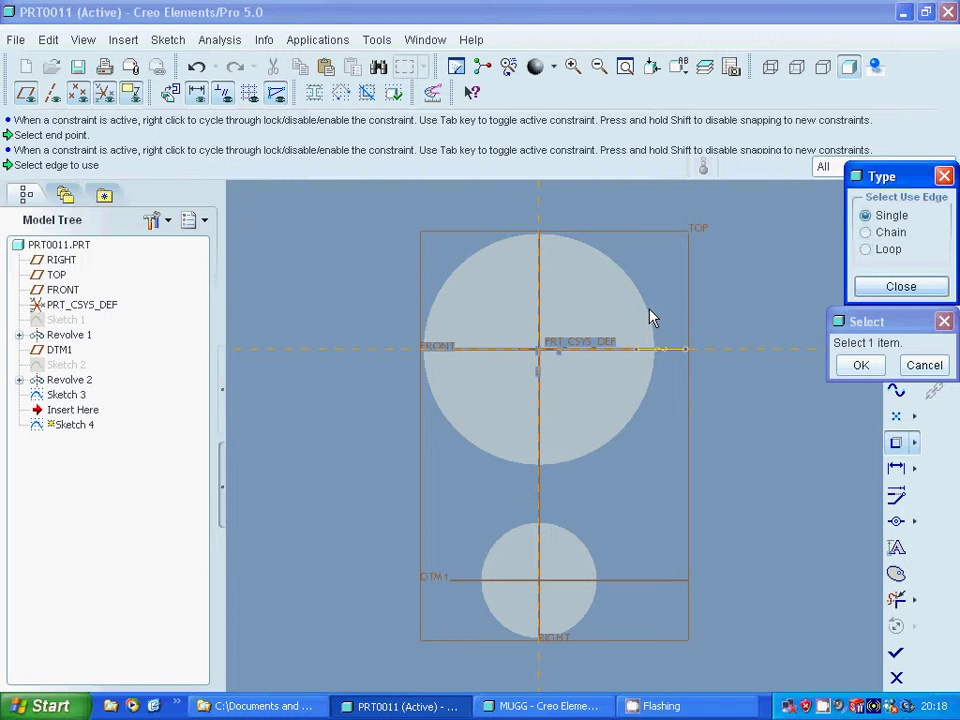
click(650, 317)
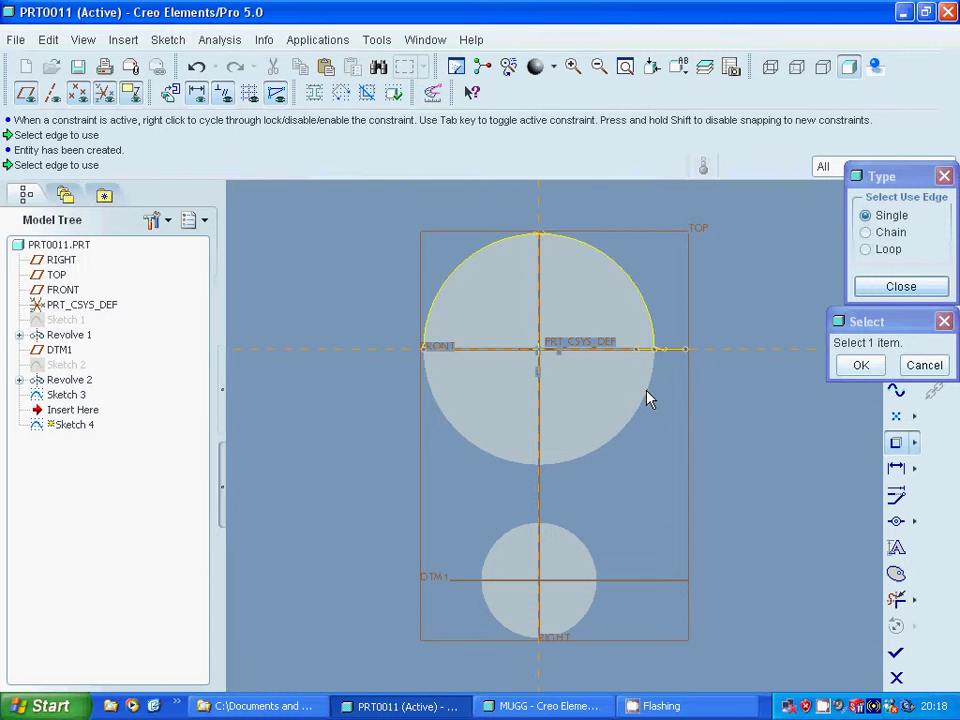
click(648, 398)
click(900, 286)
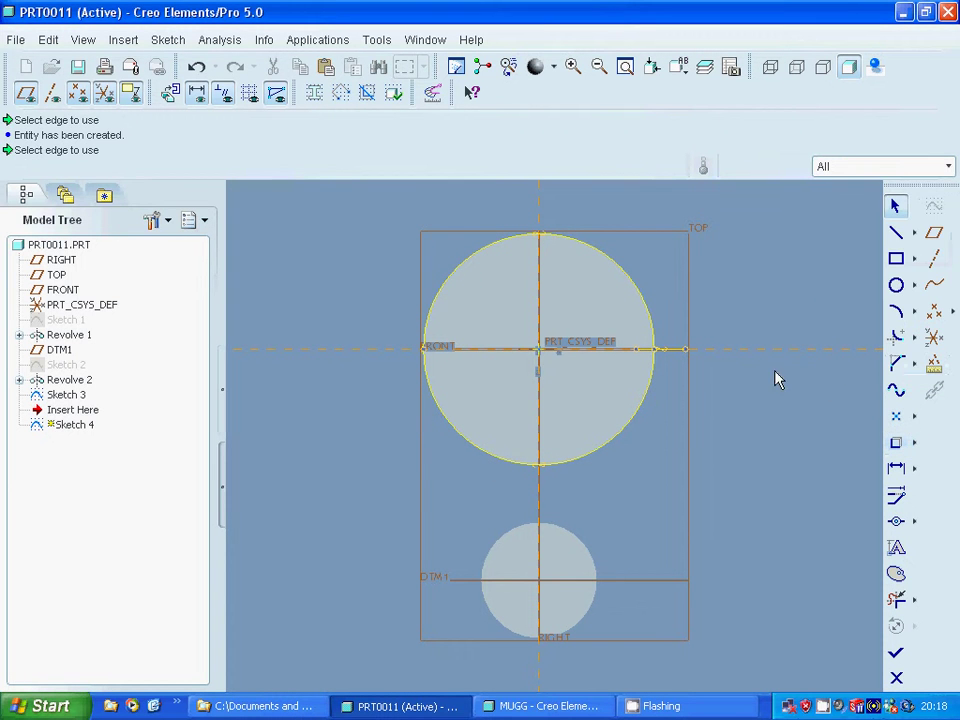
Draw two slanted lines from the projected diagonal's outer end to the large rim, one on each side, forming a symmetric V.
click(896, 232)
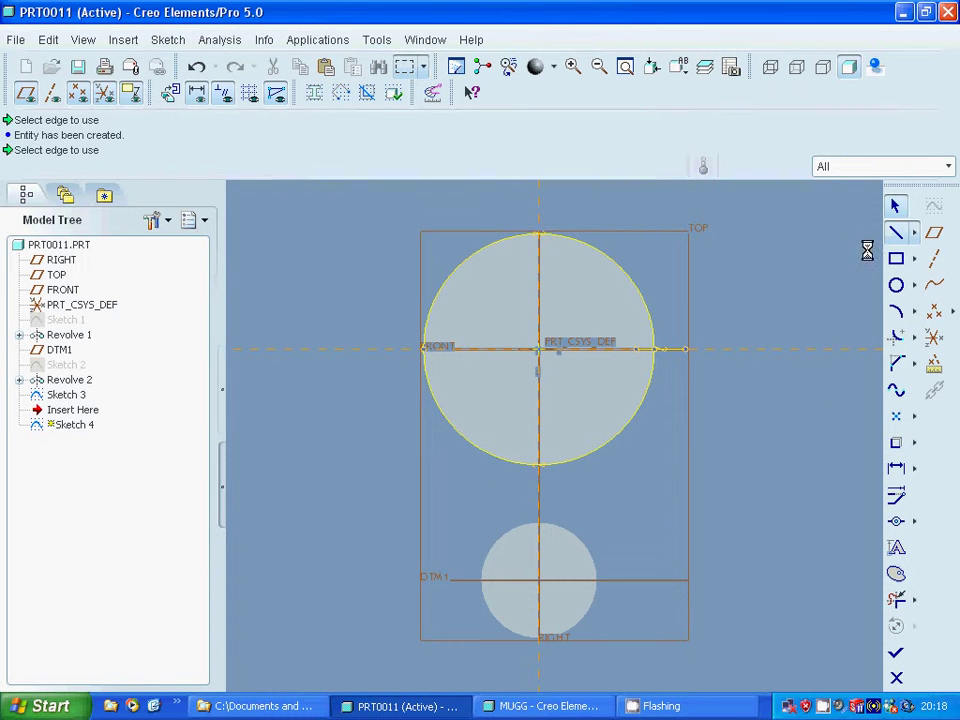
click(687, 350)
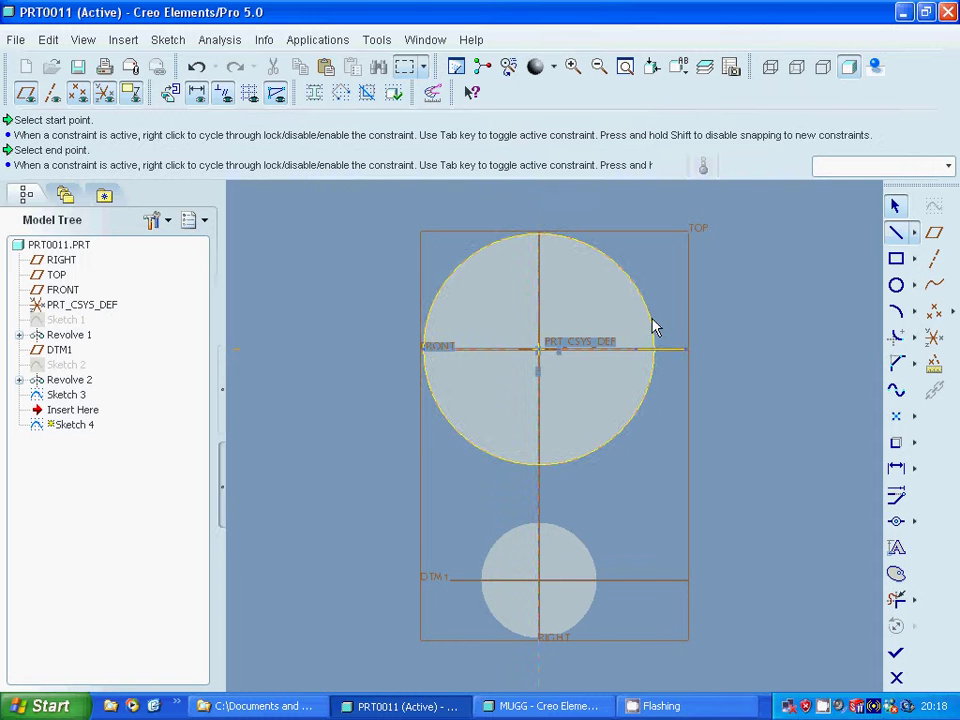
click(648, 313)
click(896, 207)
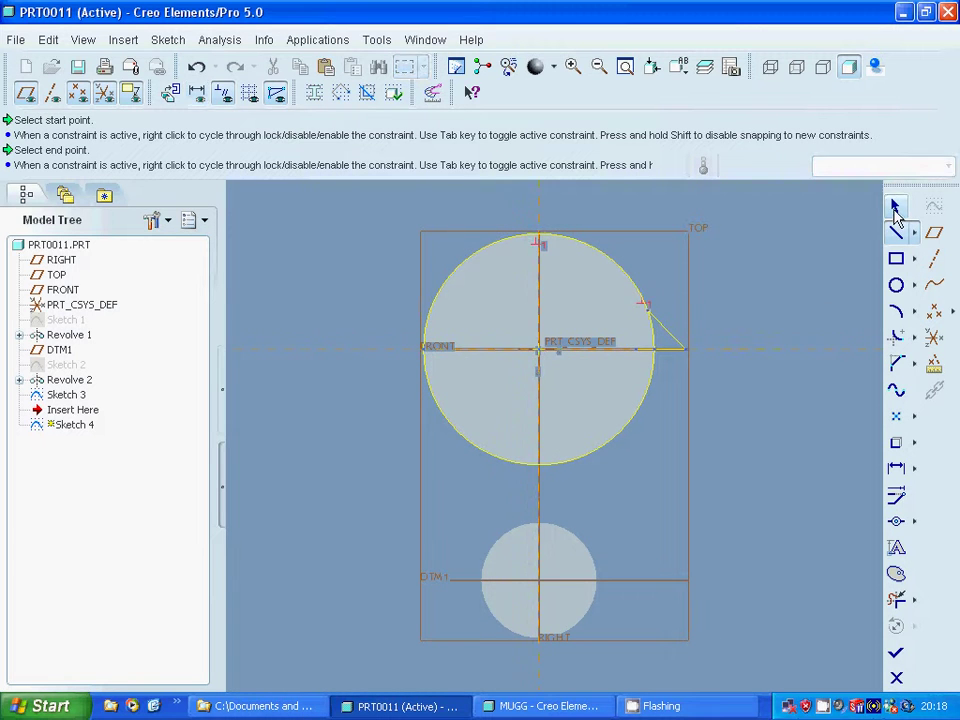
click(897, 233)
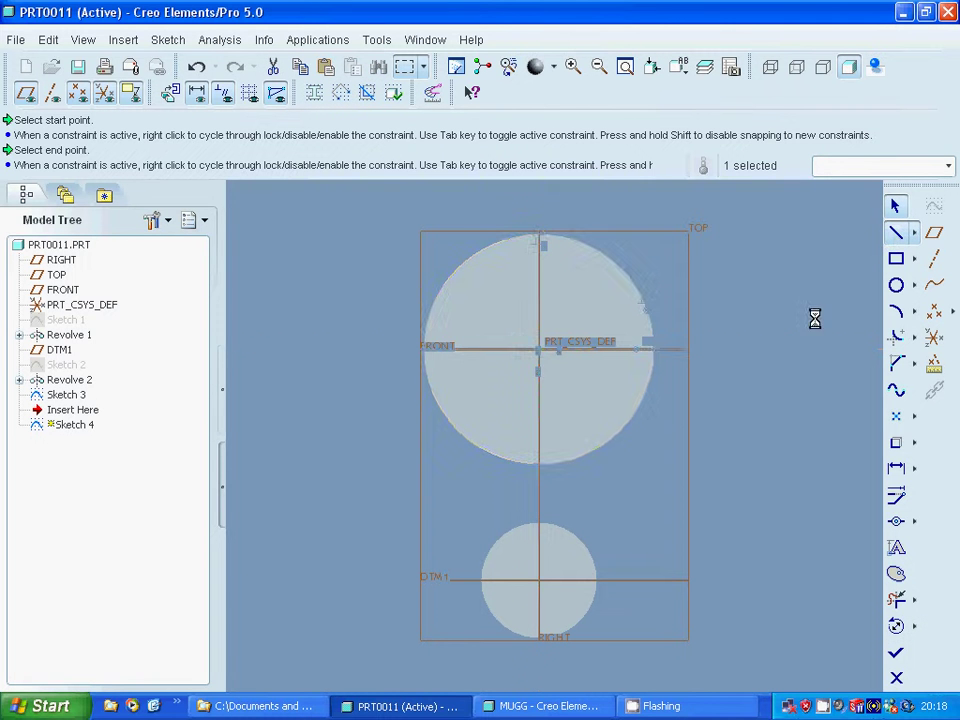
click(687, 350)
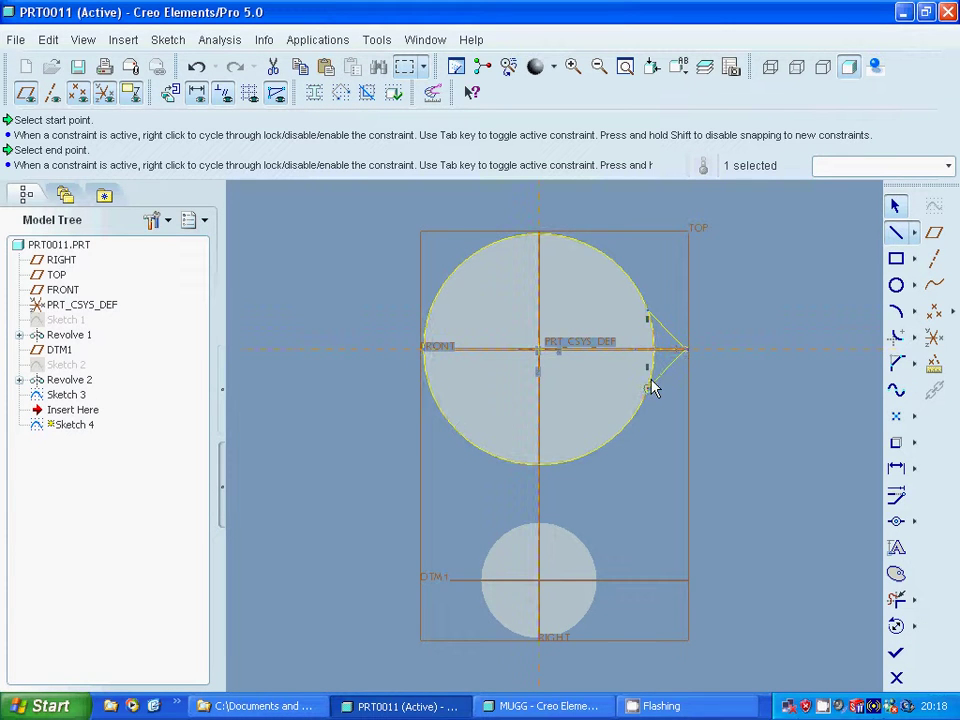
click(649, 381)
middle_click(649, 381)
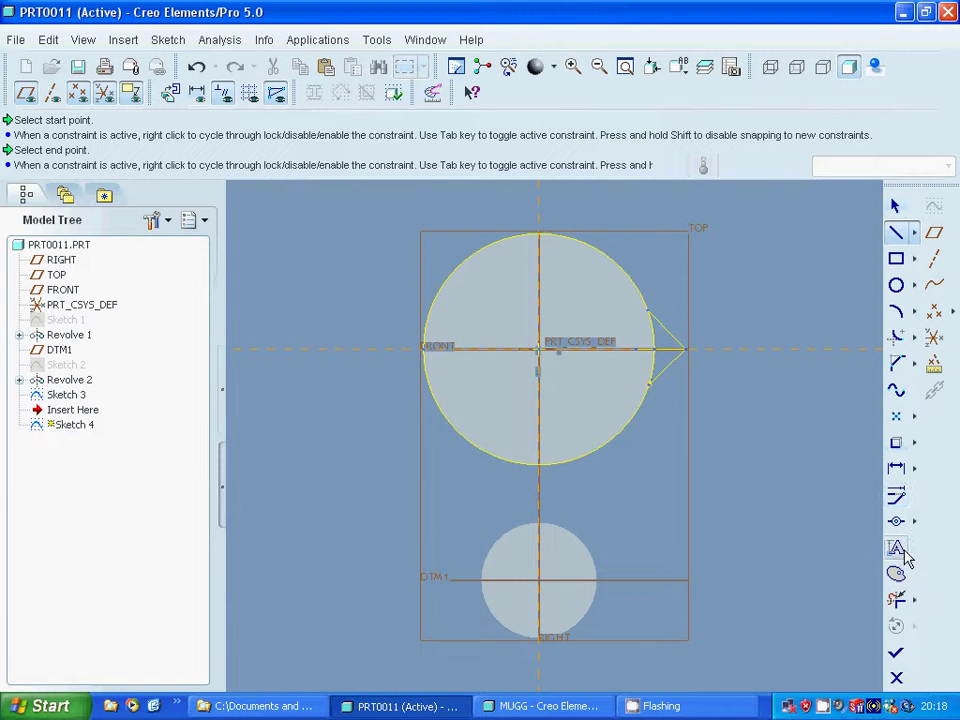
Trim the sketch down to the two slanted lines and the rim arc between them, and finish the sketch.
click(898, 599)
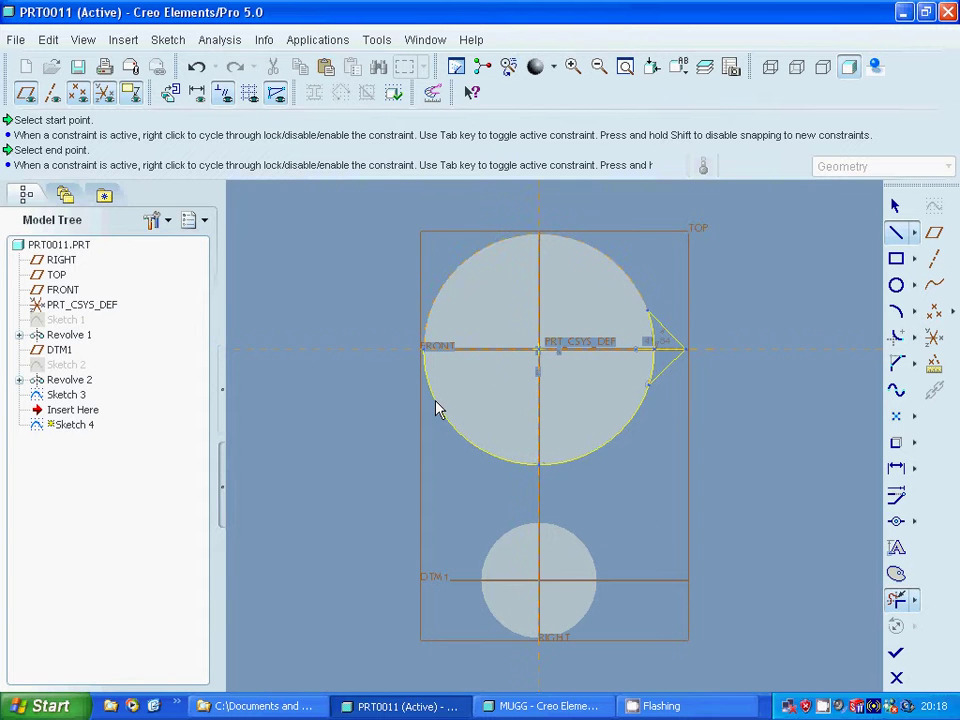
click(643, 355)
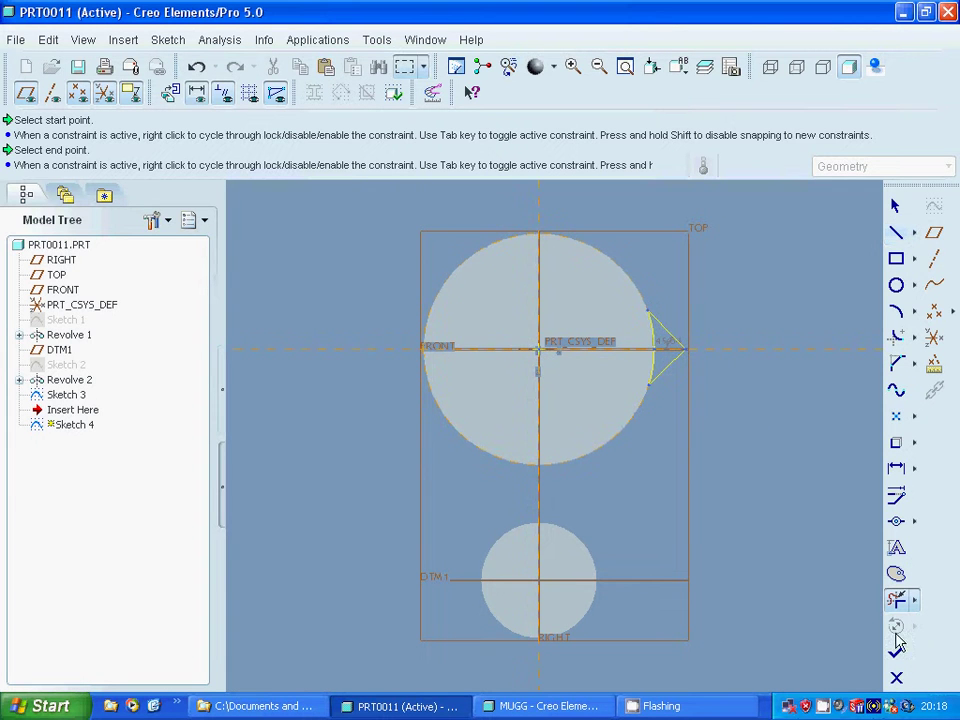
click(896, 648)
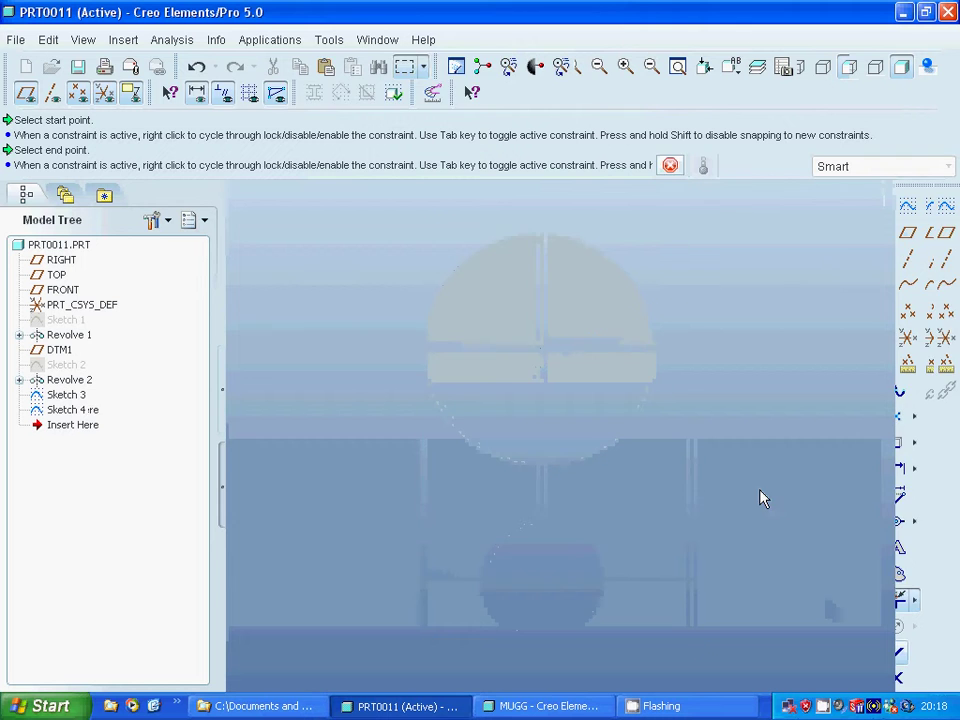
Start a Variable Section Sweep with the diagonal line of Sketch 3 as the origin trajectory.
mouse_move(760, 497)
middle_down()
mouse_move(701, 354)
mouse_move(728, 428)
middle_up()
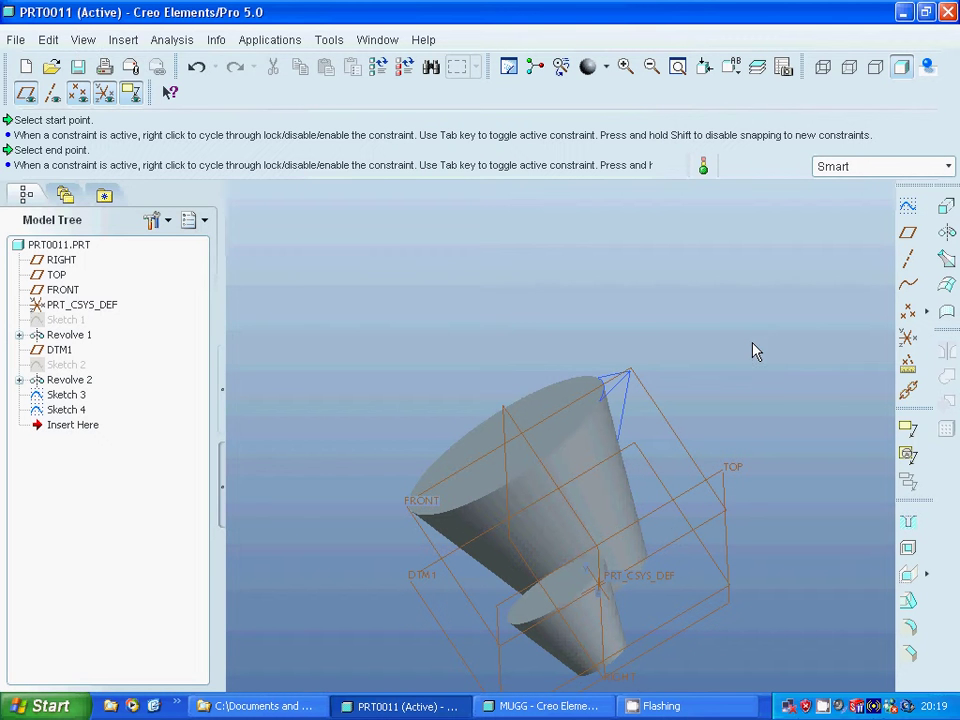
click(126, 41)
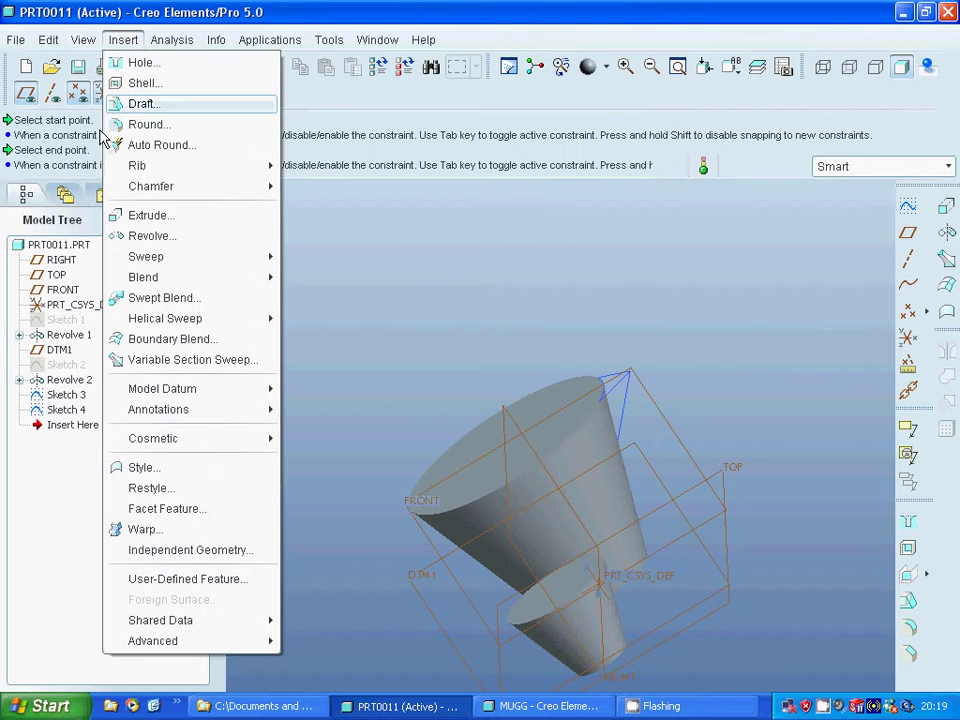
click(142, 362)
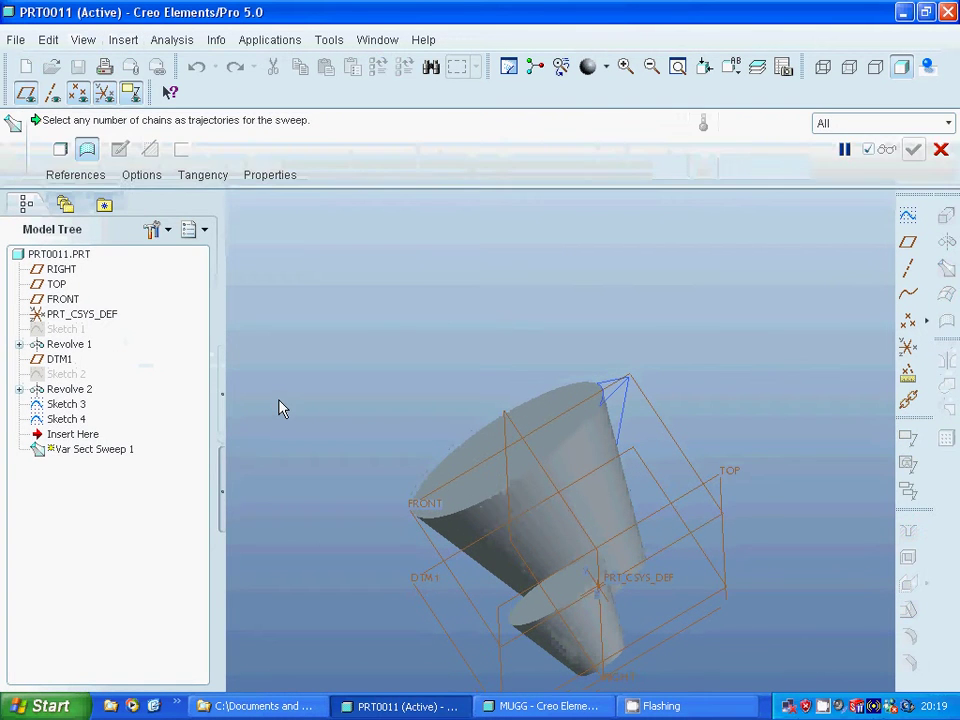
click(75, 175)
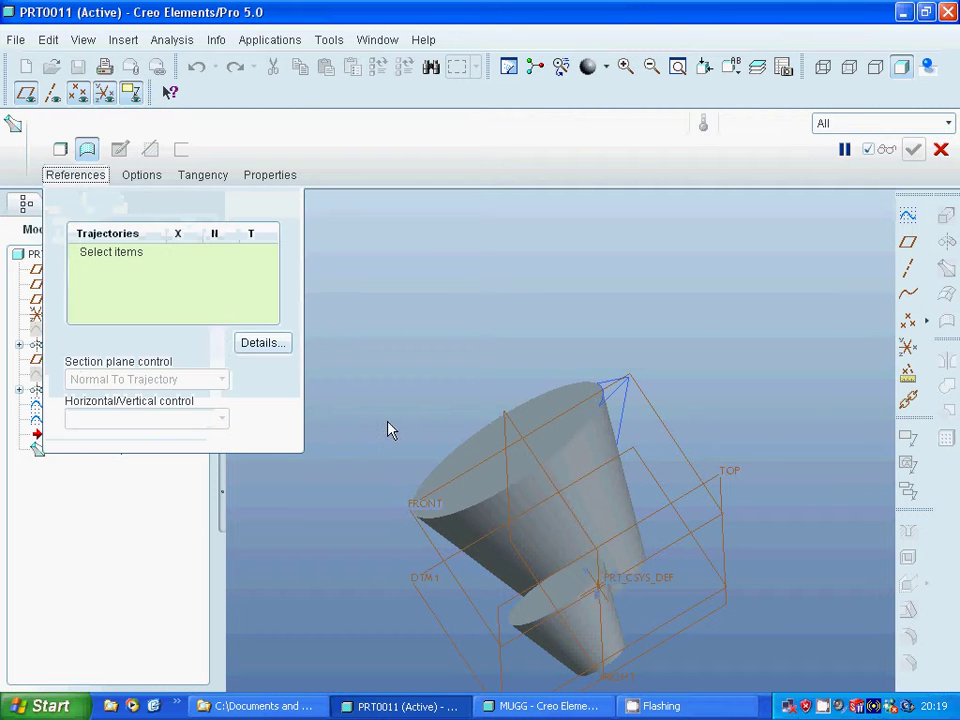
click(628, 412)
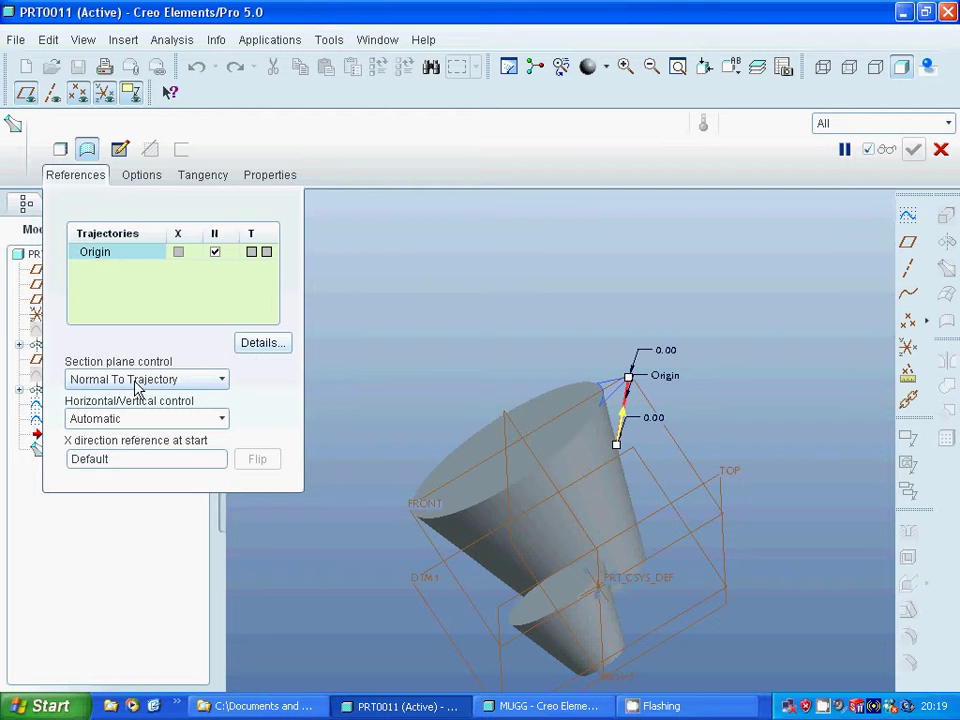
Set the sweep's section plane control to Normal To Projection with the RIGHT datum plane as direction reference.
click(222, 384)
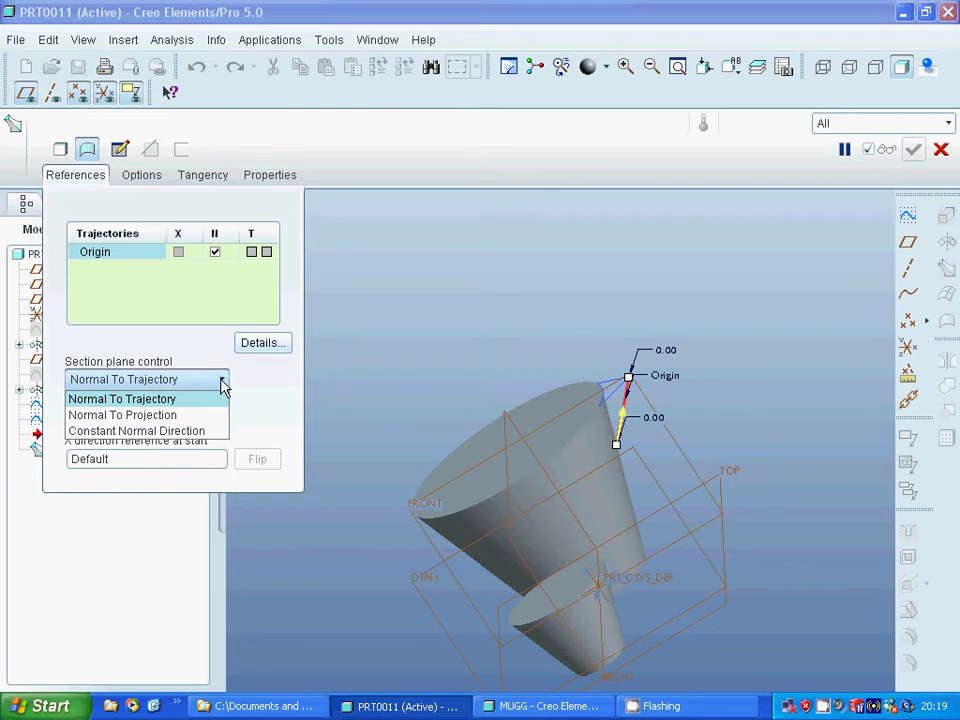
click(180, 415)
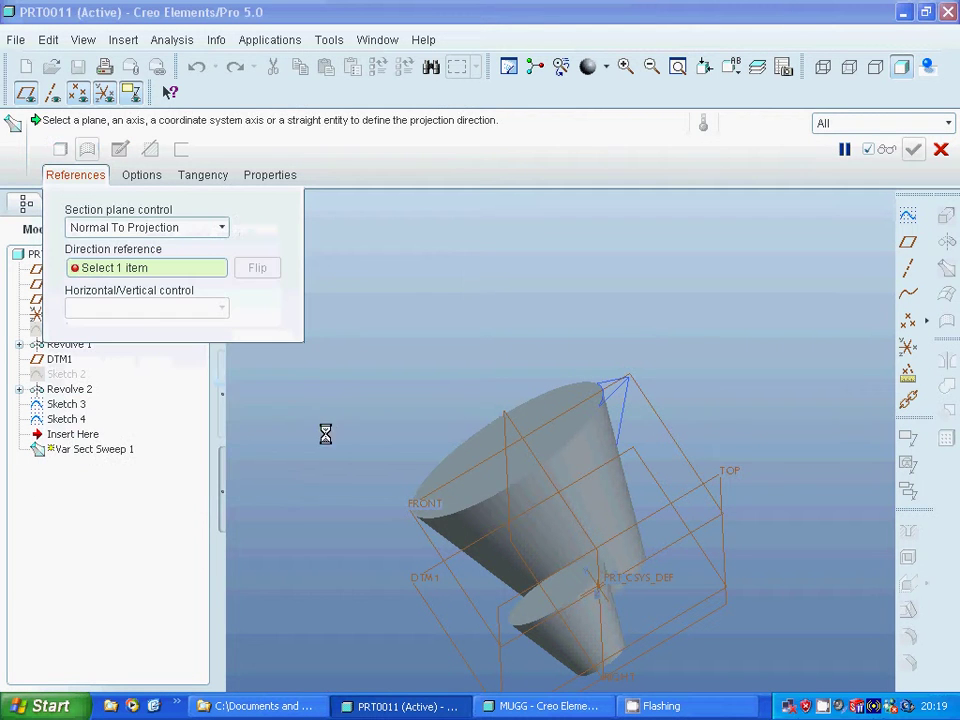
click(512, 550)
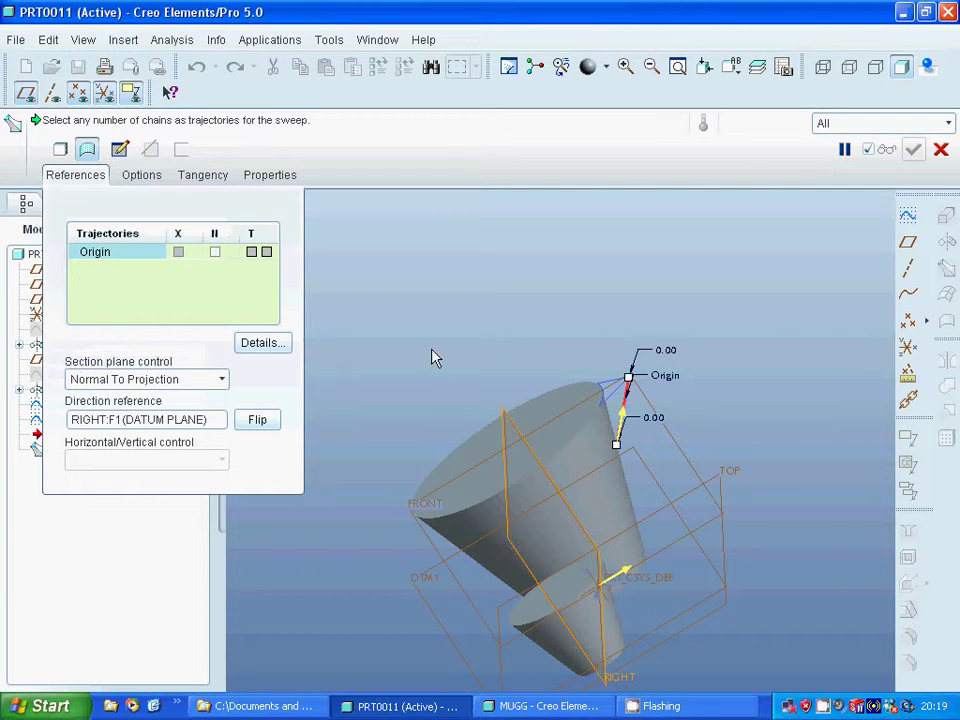
Start the sweep's section sketch and project the two slanted lines of Sketch 4 and the large body's circular rim into it.
click(119, 149)
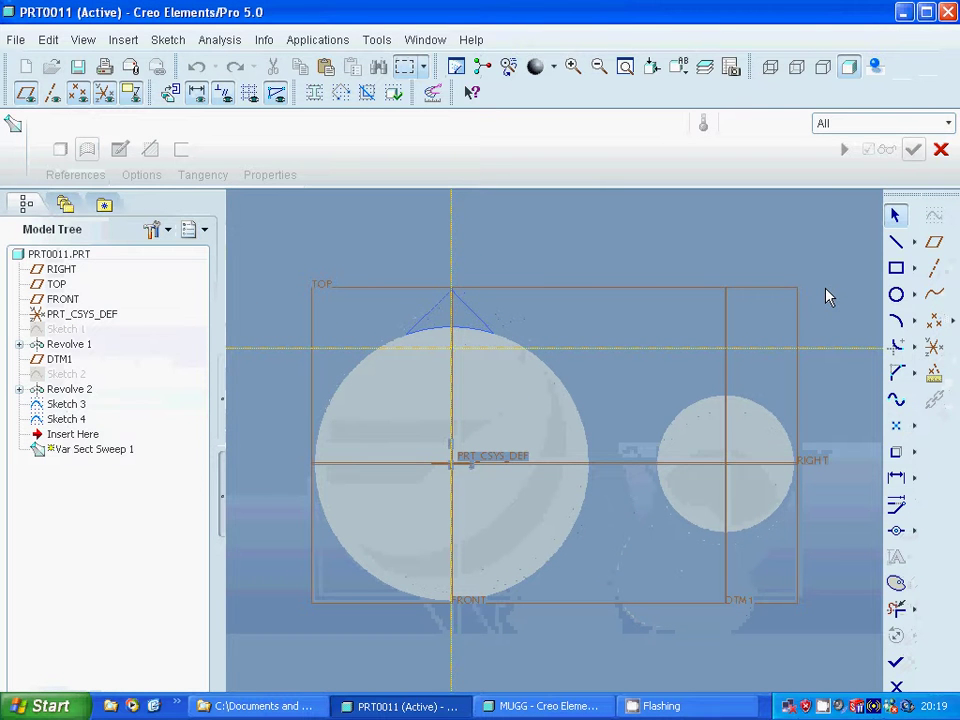
click(896, 451)
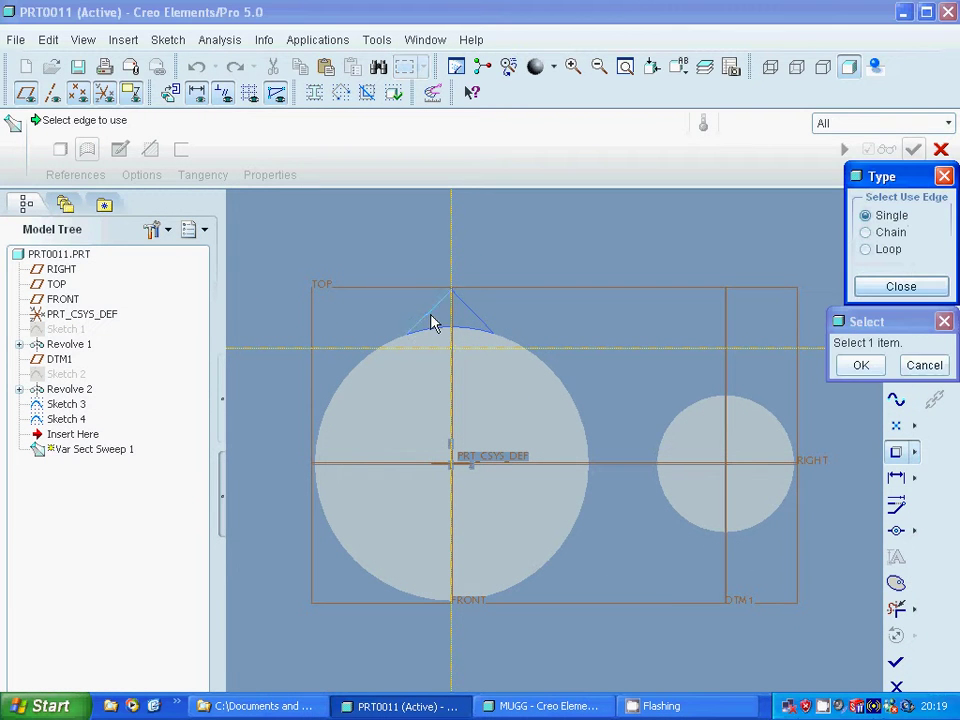
click(432, 322)
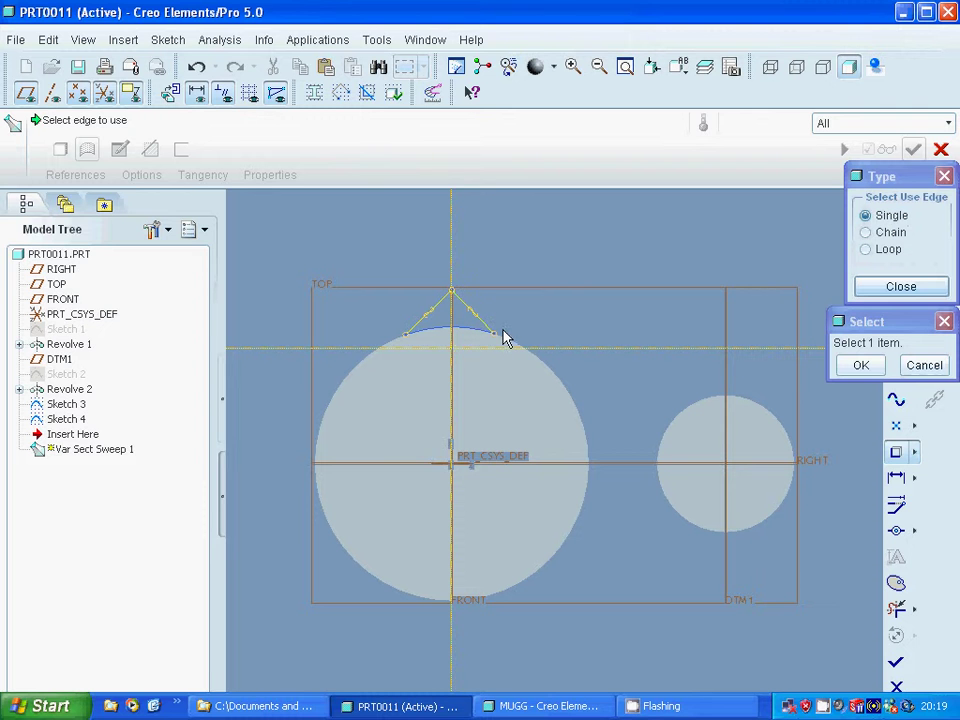
click(431, 332)
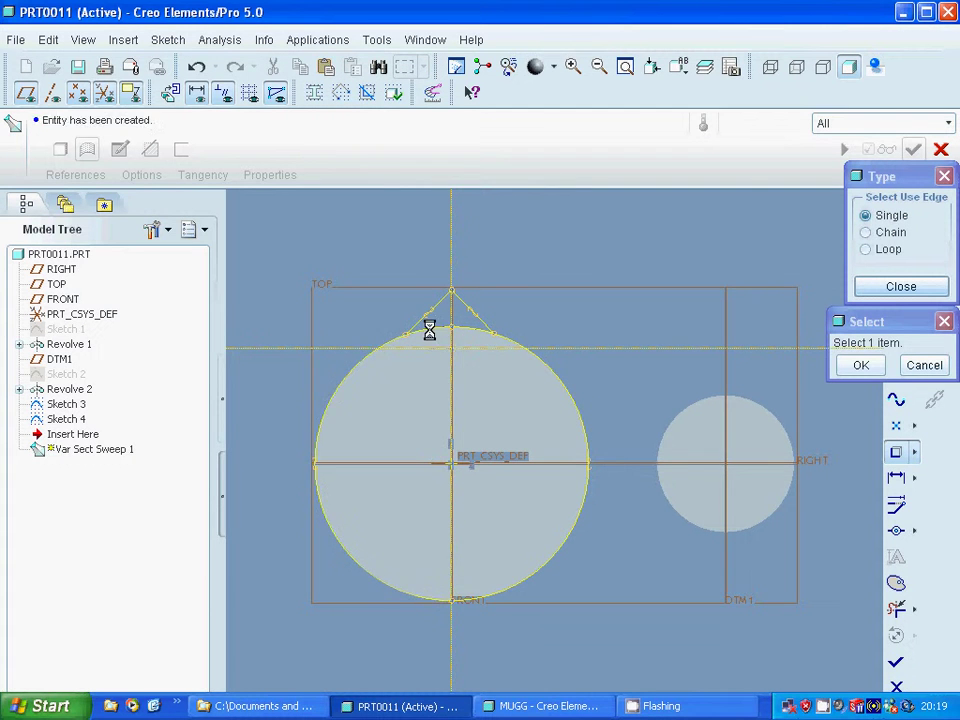
click(884, 289)
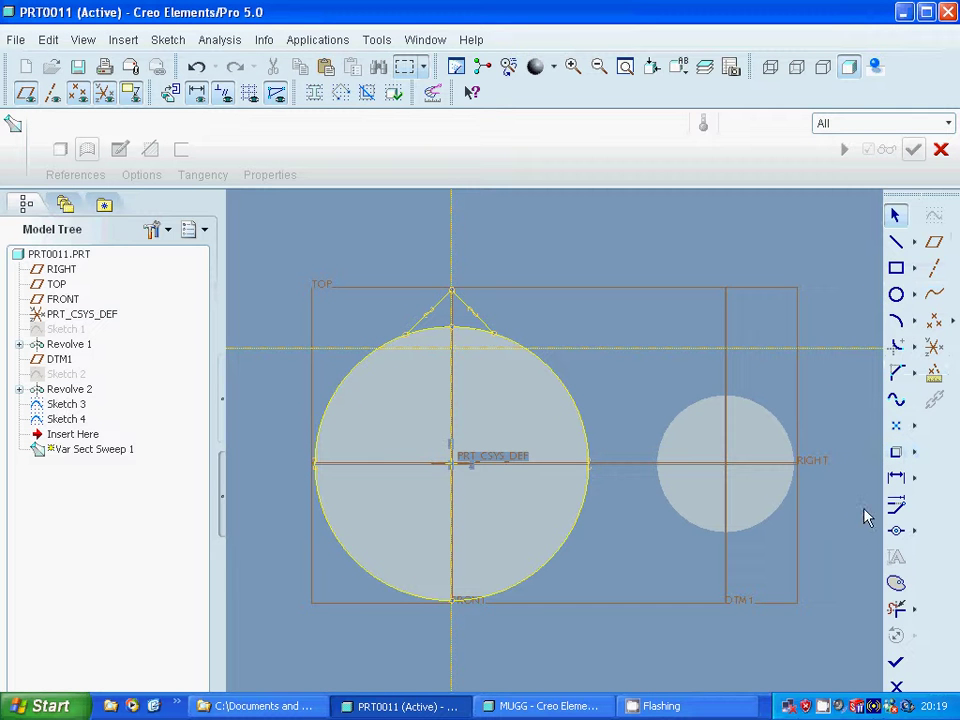
Trim away the rim outside the two slanted lines to leave a closed triangular section, and finish the section sketch.
click(896, 608)
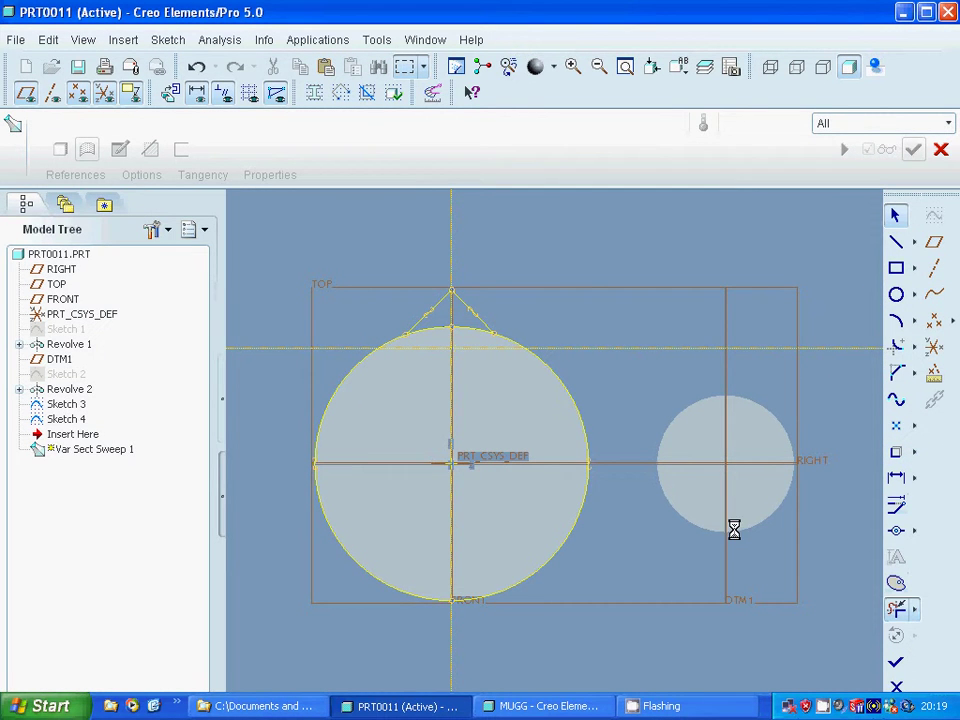
click(509, 349)
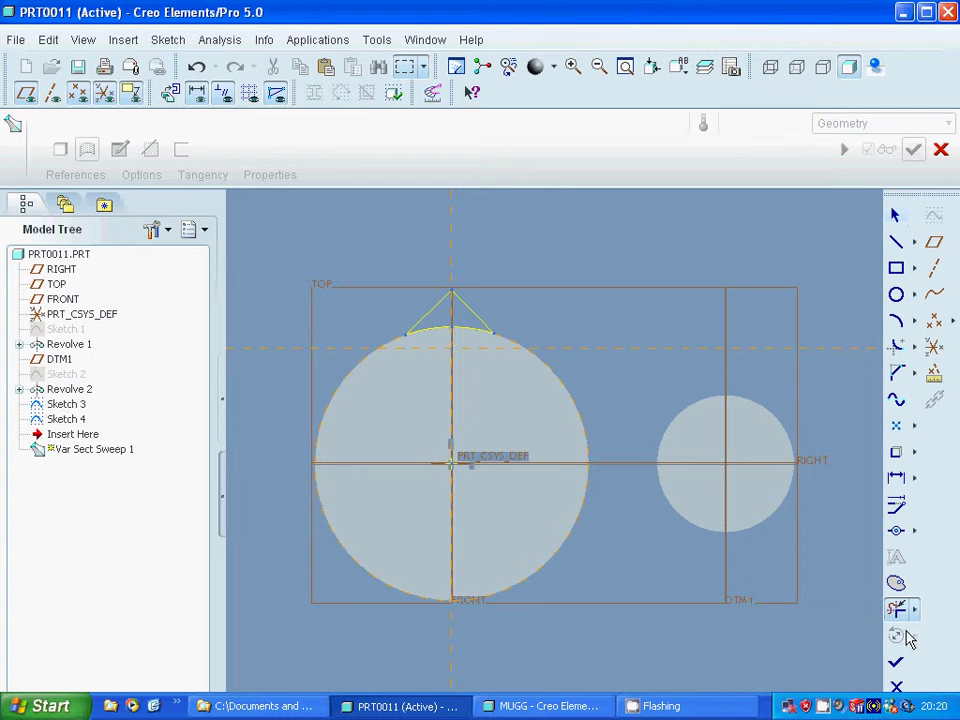
click(896, 661)
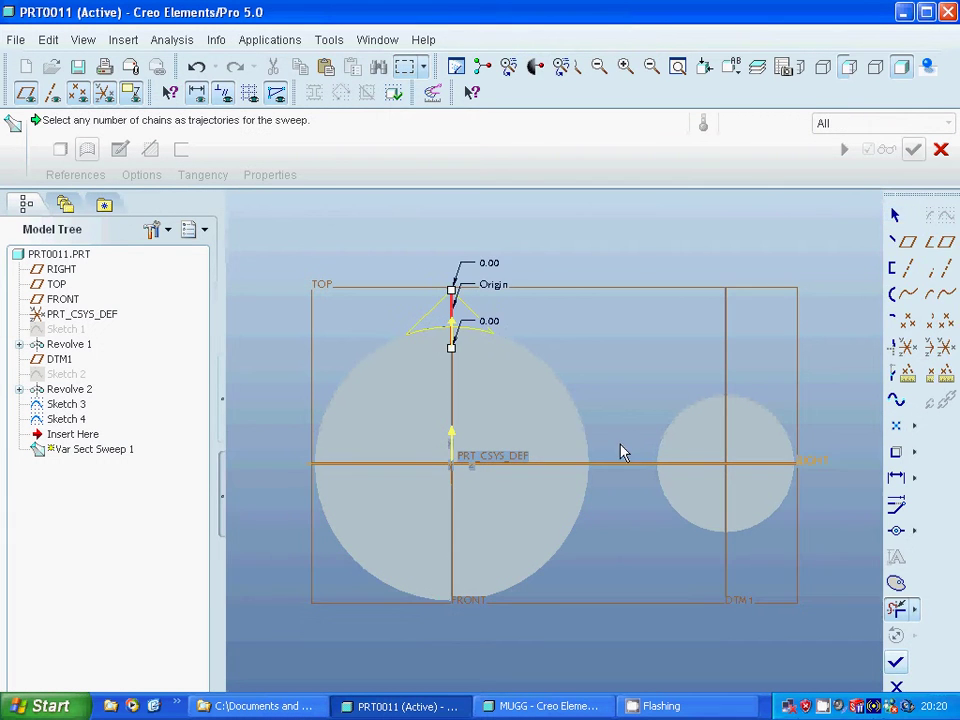
Switch the sweep from a variable to a constant section.
mouse_move(634, 491)
middle_down()
mouse_move(651, 495)
mouse_move(567, 419)
mouse_move(549, 371)
mouse_move(447, 318)
mouse_move(424, 328)
mouse_move(804, 298)
mouse_move(703, 324)
mouse_move(666, 311)
mouse_move(610, 335)
middle_up()
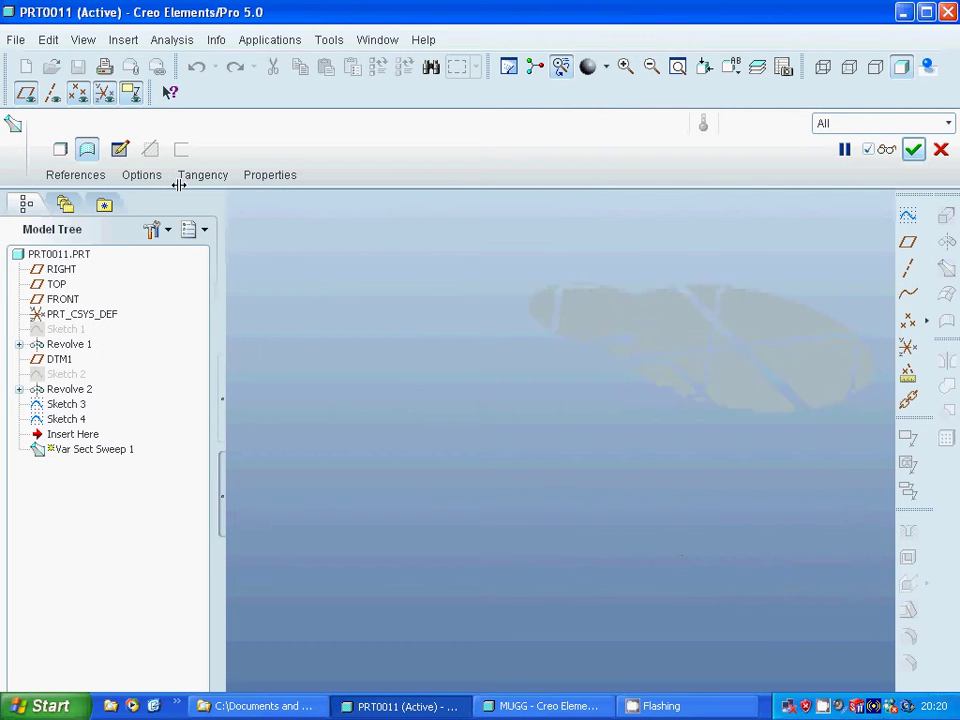
click(142, 179)
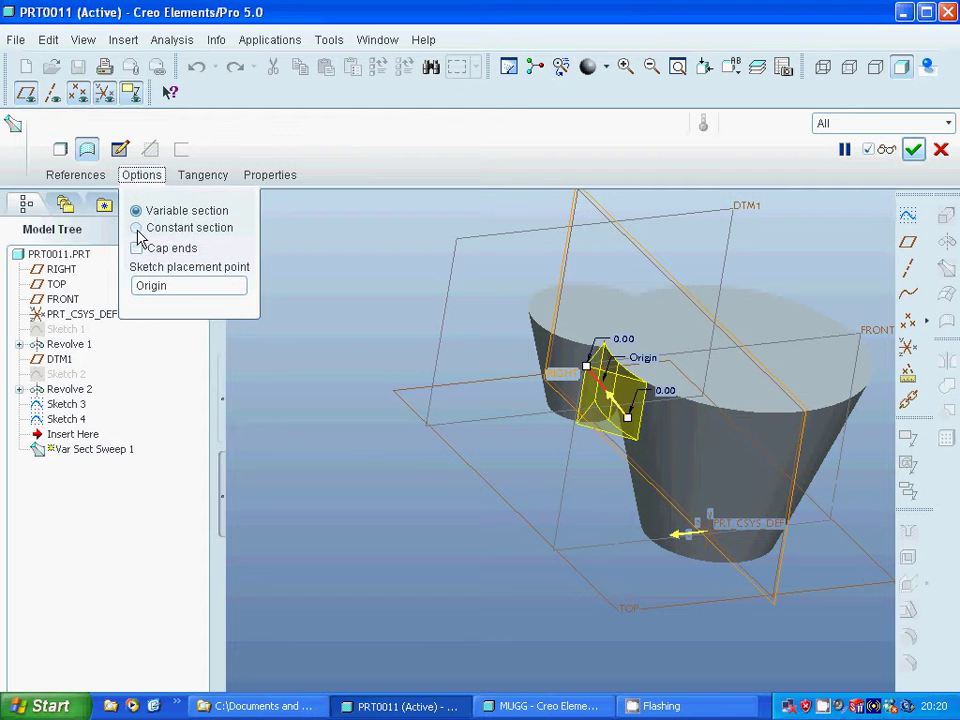
click(136, 228)
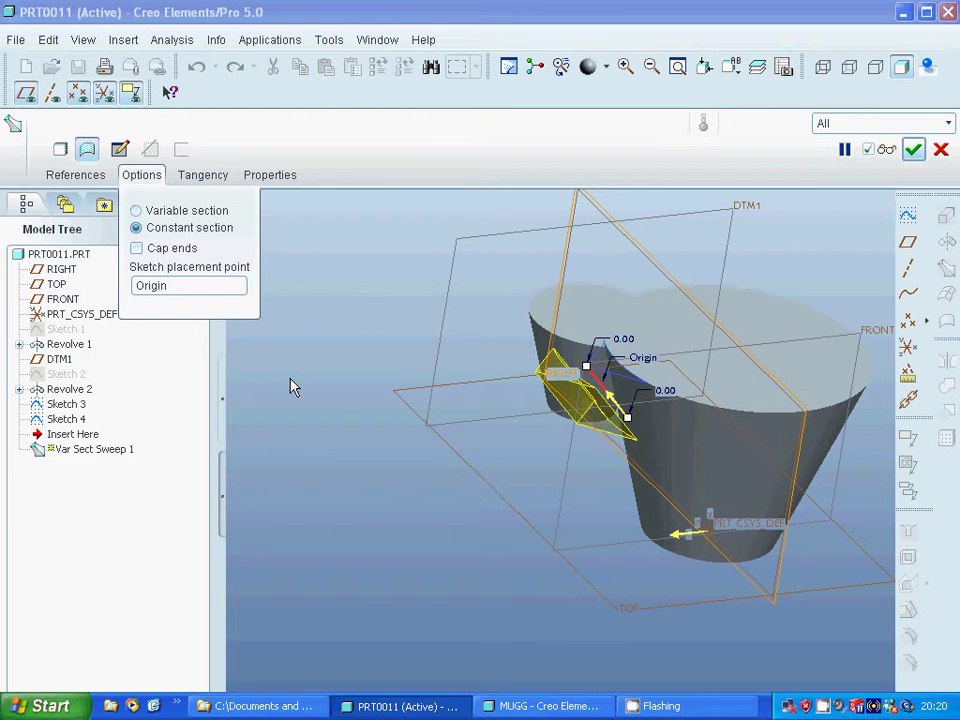
Restore the trajectory direction toward the diagonal line's outer tip and complete the constant-section sweep.
mouse_move(339, 422)
middle_down()
mouse_move(357, 450)
mouse_move(349, 429)
middle_up()
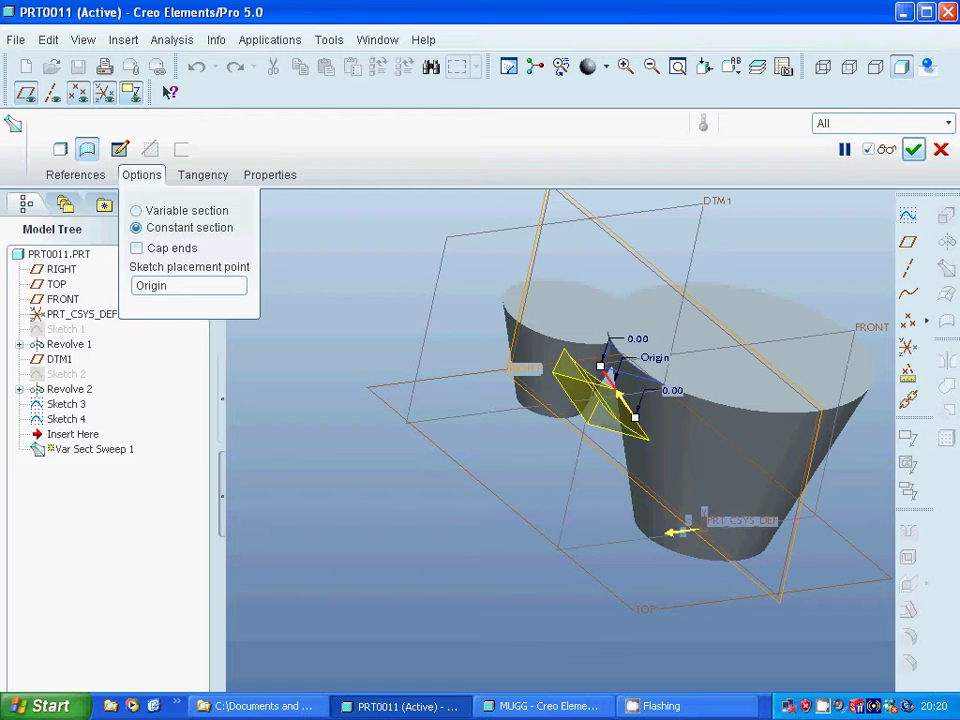
middle_drag(606, 380, 624, 416)
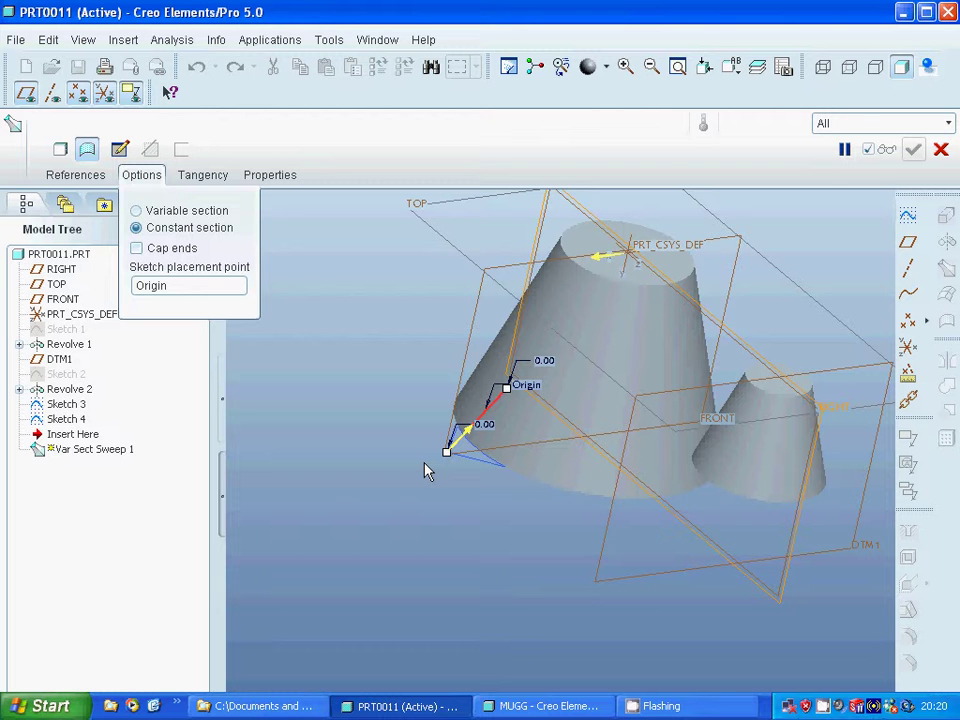
click(458, 448)
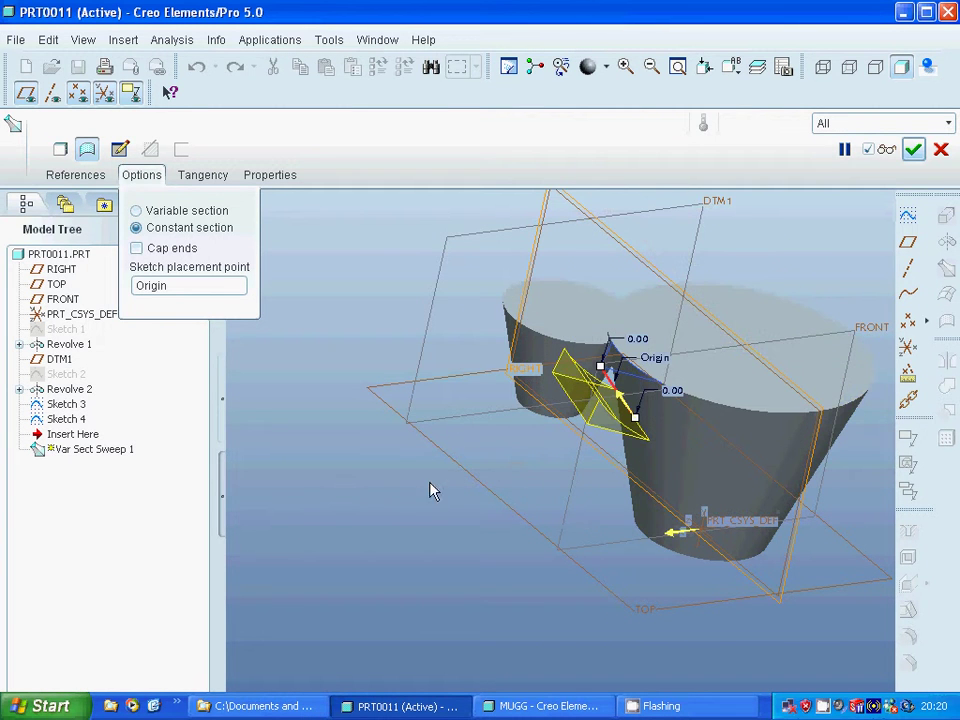
mouse_move(421, 494)
middle_down()
mouse_move(422, 446)
mouse_move(399, 495)
middle_up()
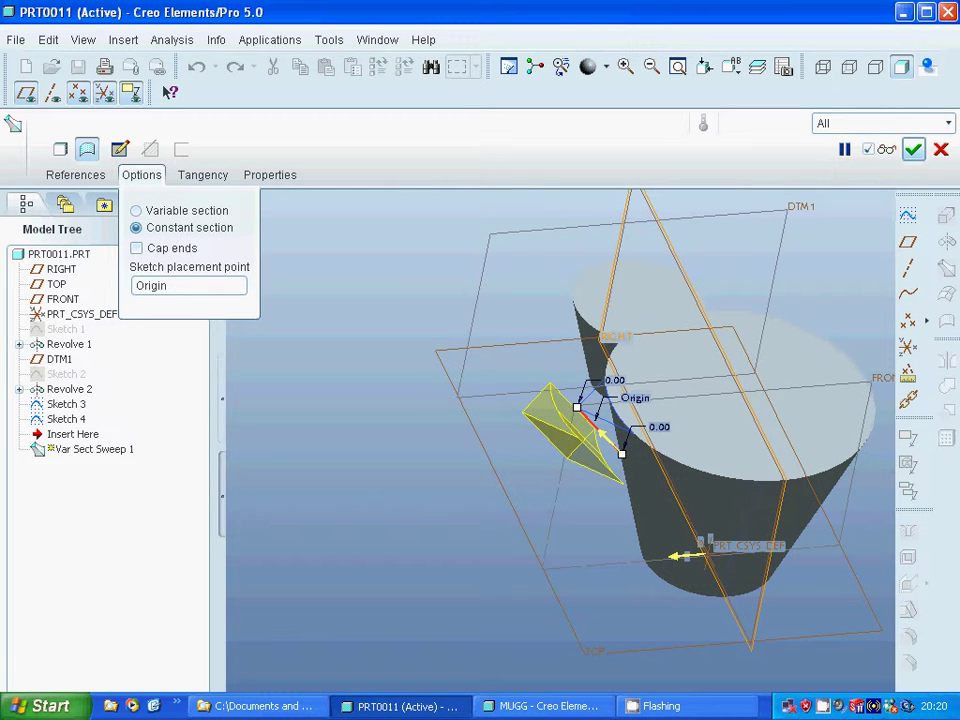
click(914, 150)
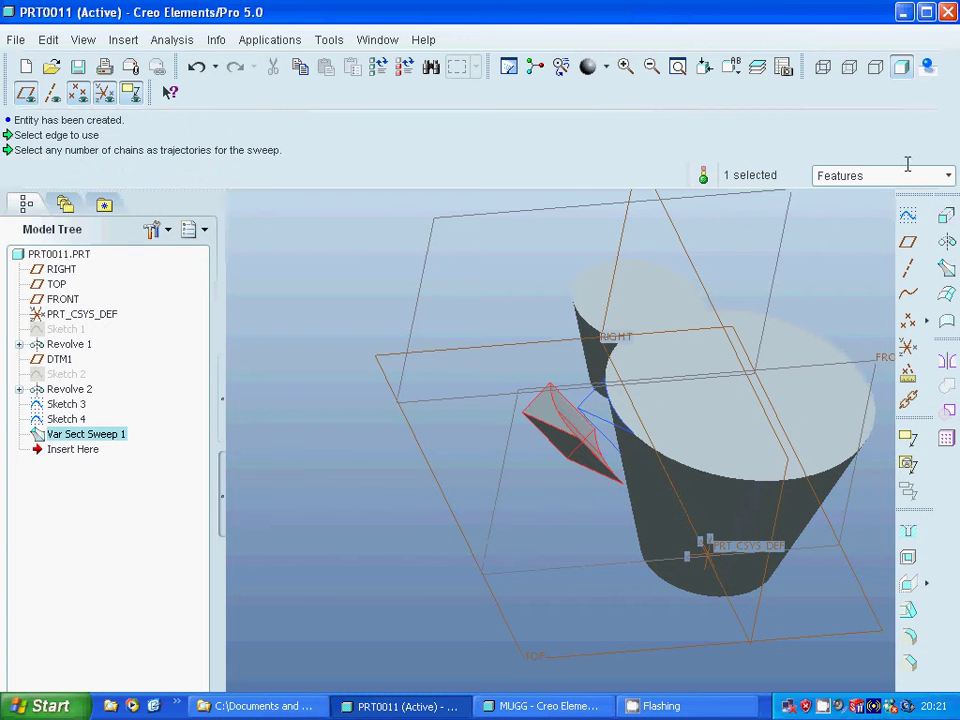
Reopen the spout sweep's definition and try a variable and a constant section with capped ends.
right_click(88, 436)
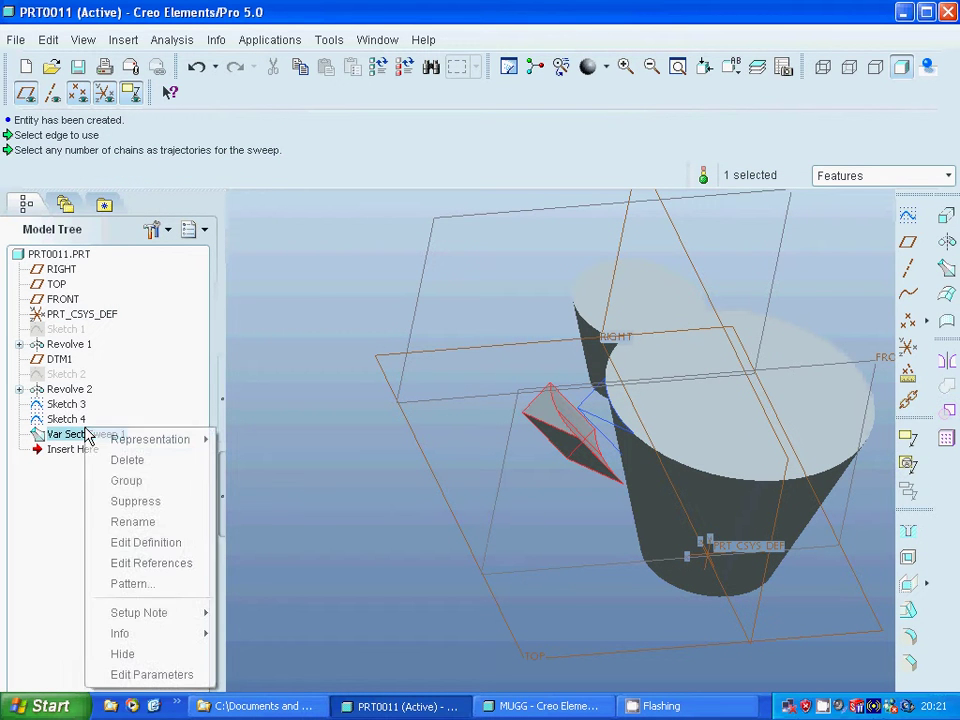
click(146, 543)
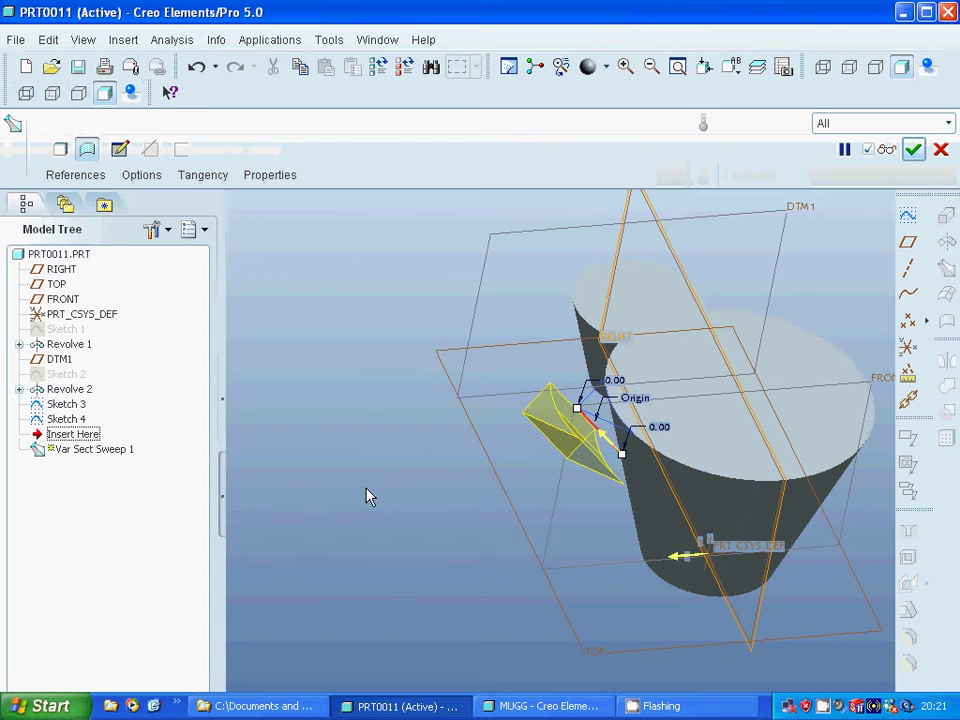
click(141, 174)
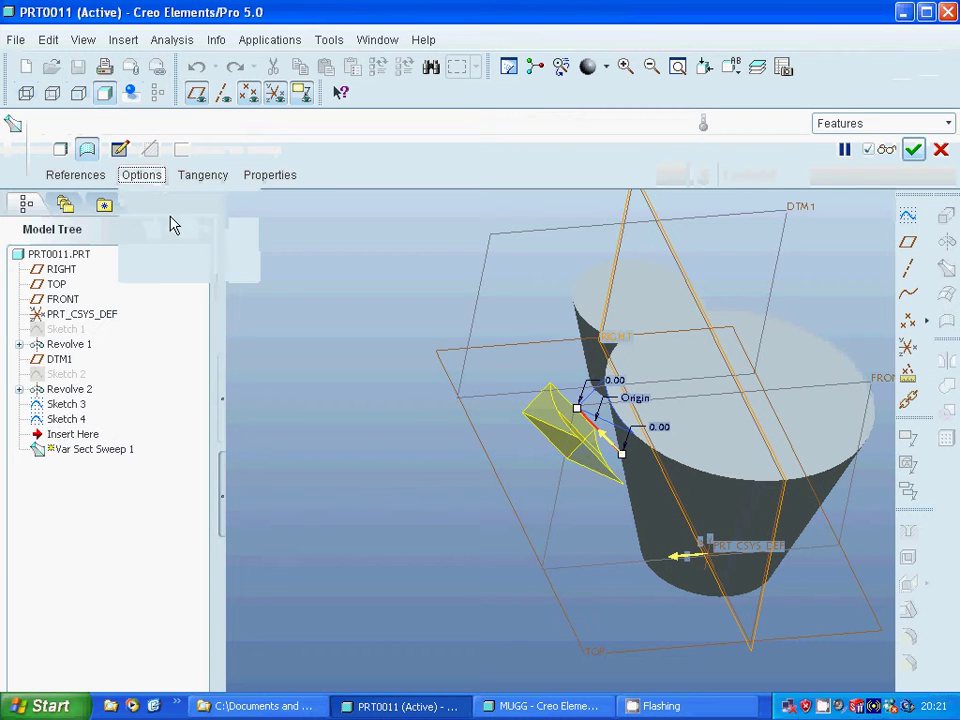
click(145, 211)
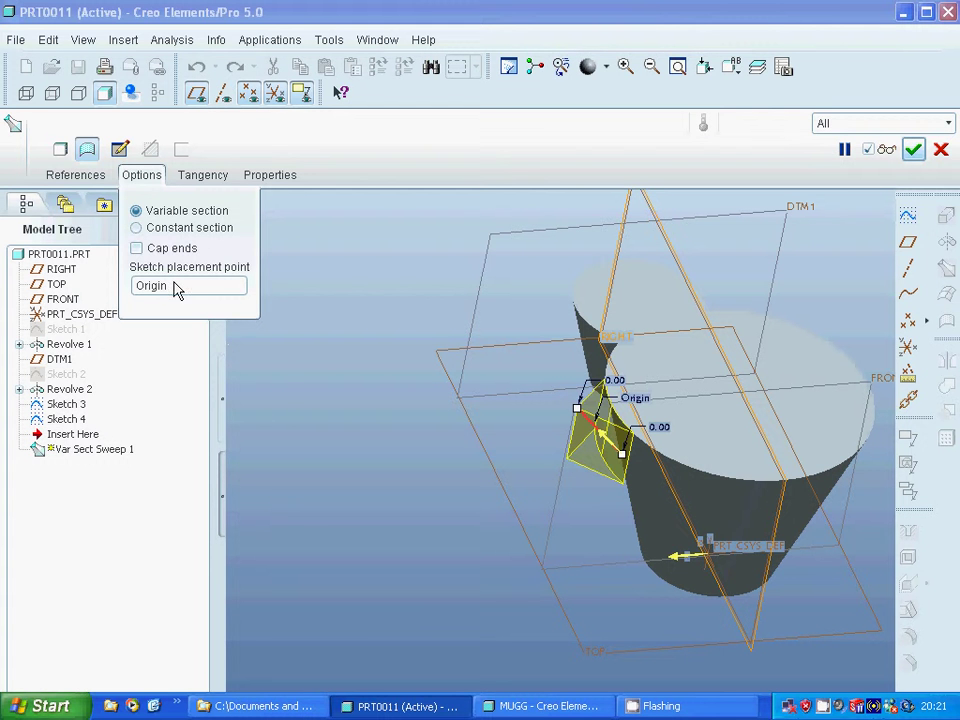
click(137, 248)
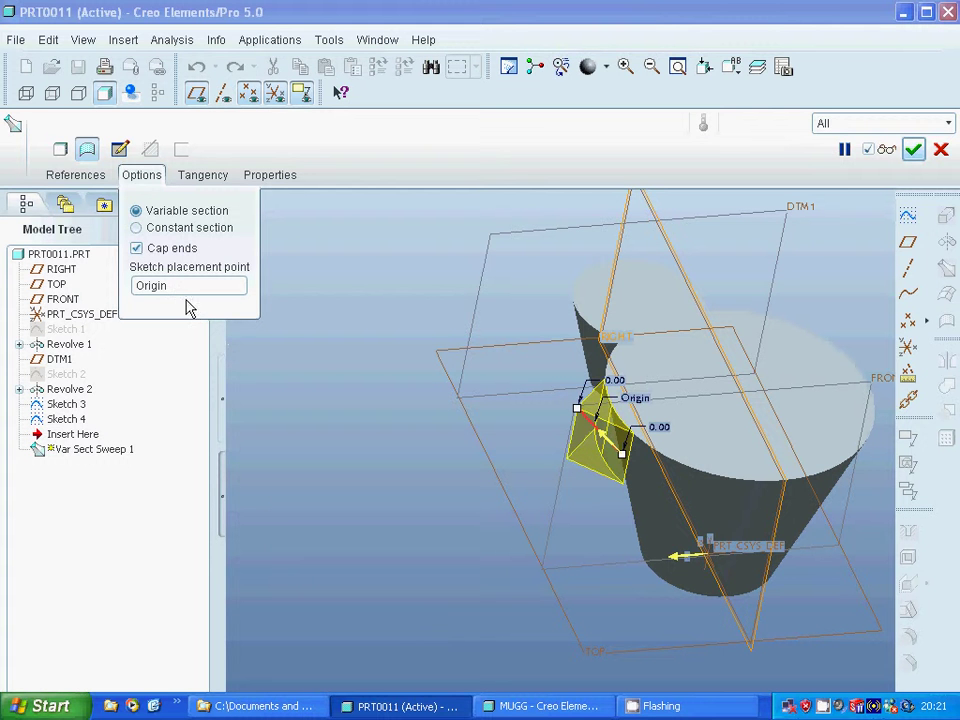
mouse_move(346, 420)
middle_down()
mouse_move(349, 371)
mouse_move(323, 377)
mouse_move(351, 380)
middle_up()
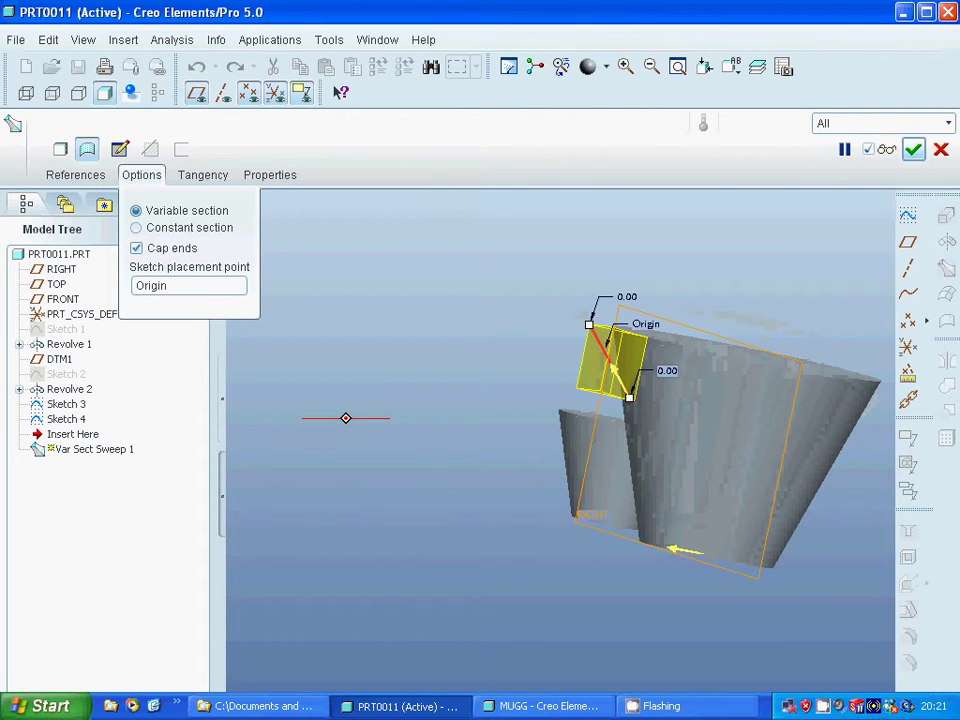
click(182, 230)
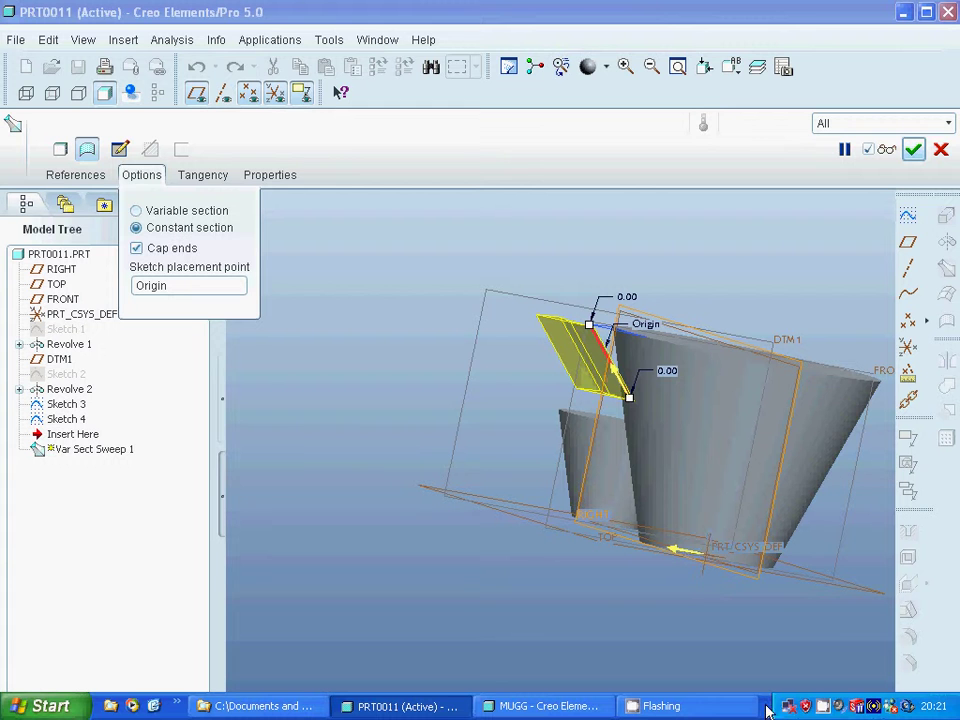
right_click(826, 708)
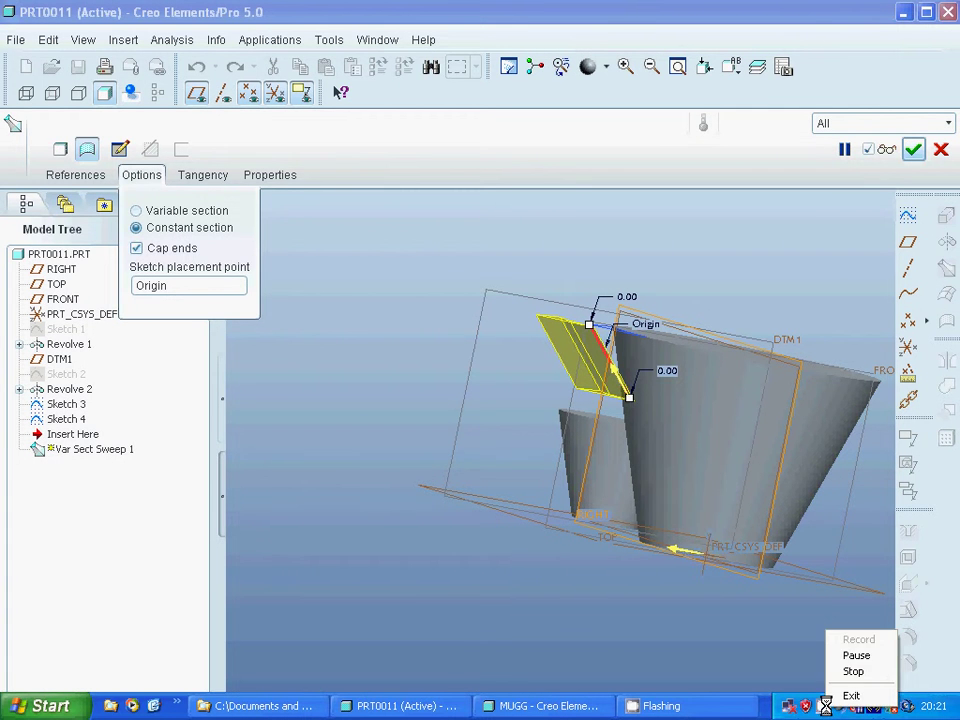
click(850, 656)
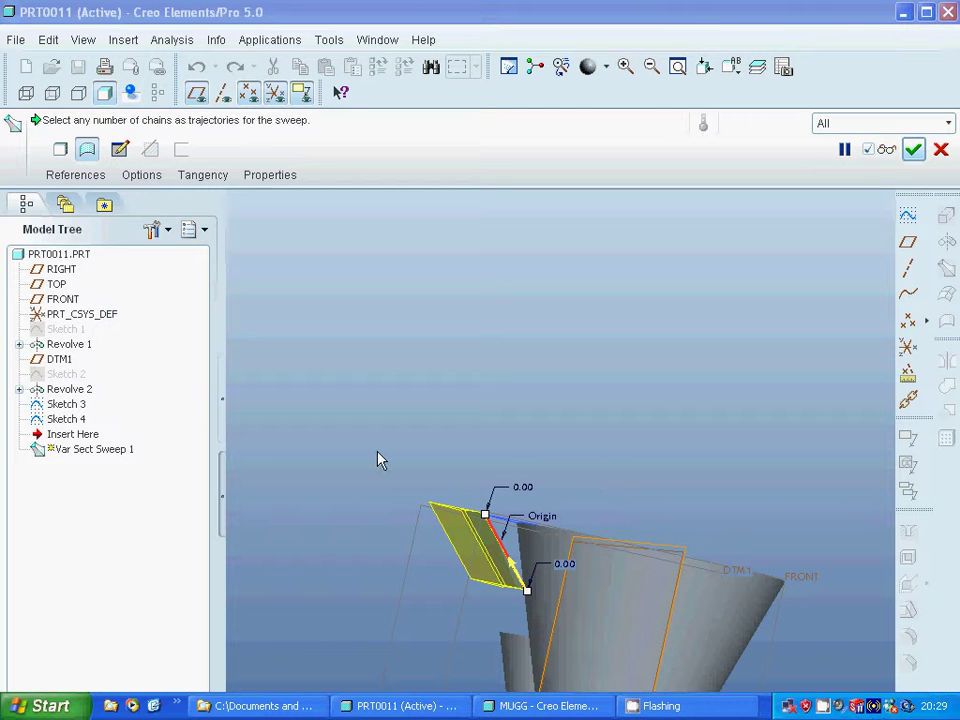
Try reversing the spout sweep's trajectory direction, and discard the redefinition.
middle_drag(384, 456, 395, 490)
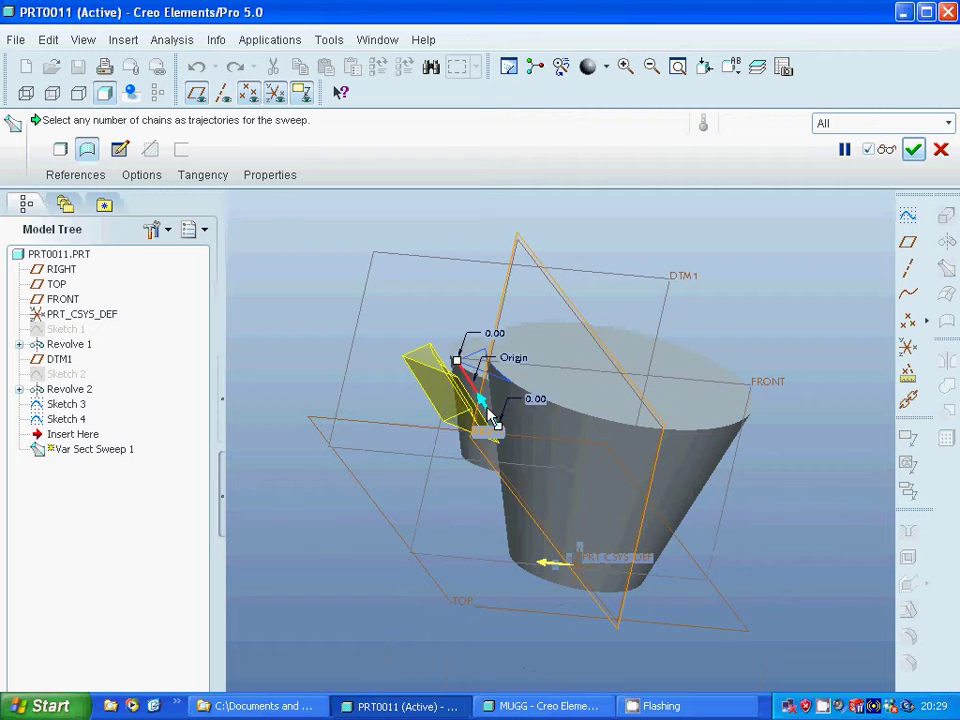
click(488, 412)
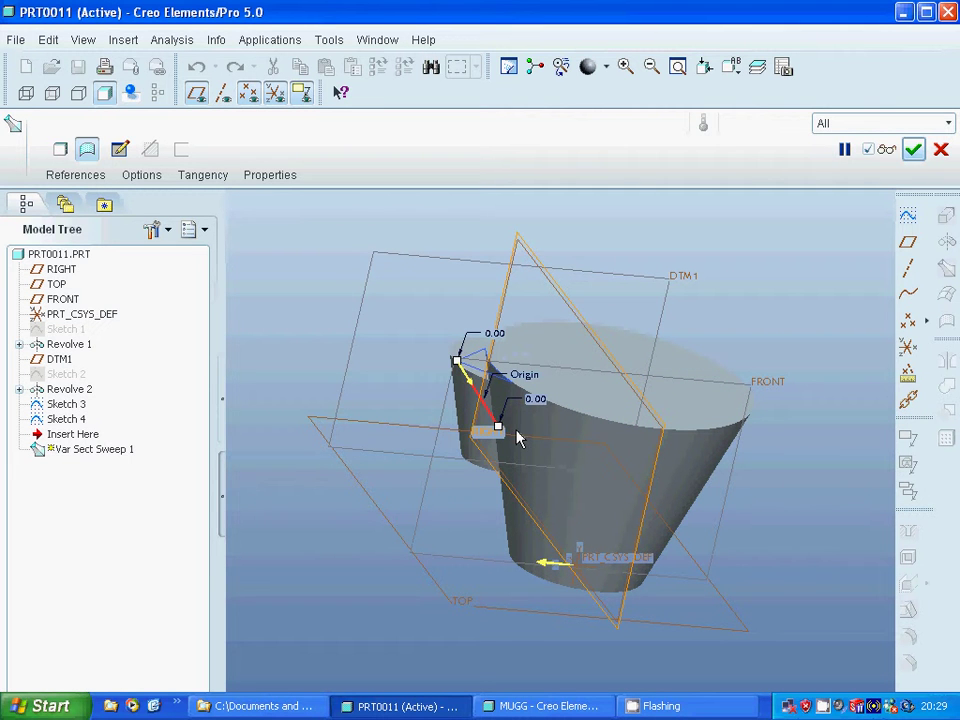
click(481, 400)
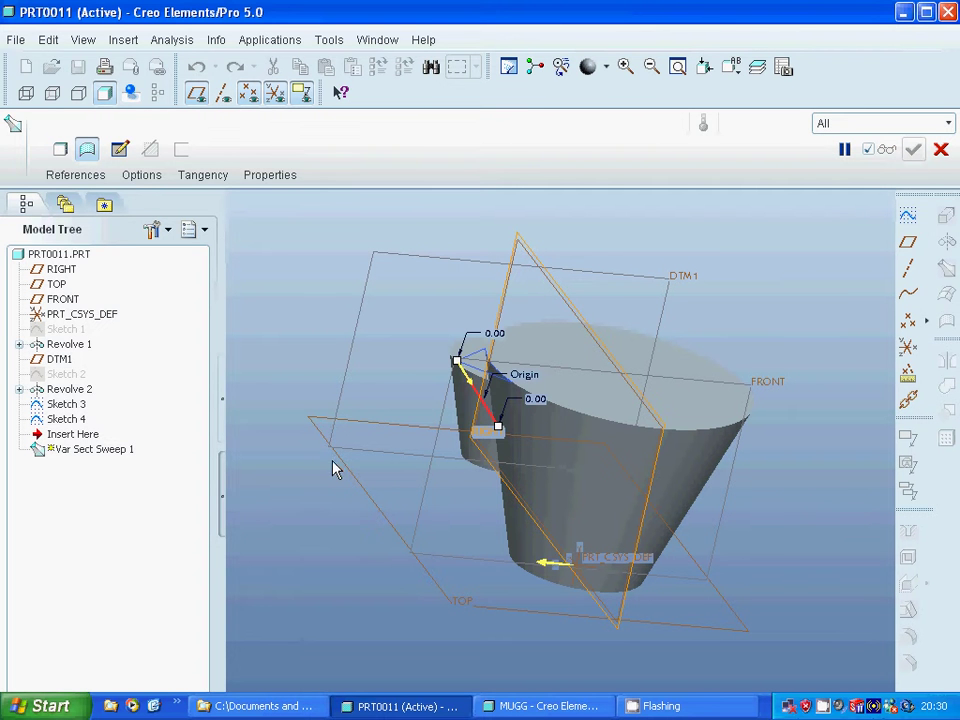
click(942, 151)
click(452, 398)
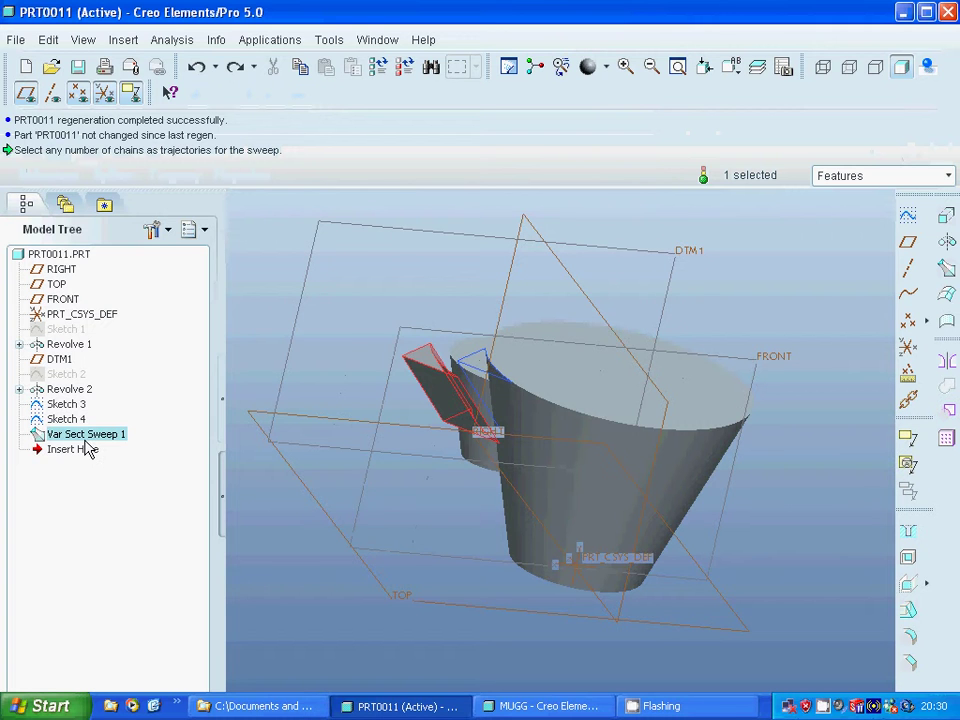
Delete the Var Sect Sweep 1 feature from the part.
right_click(90, 440)
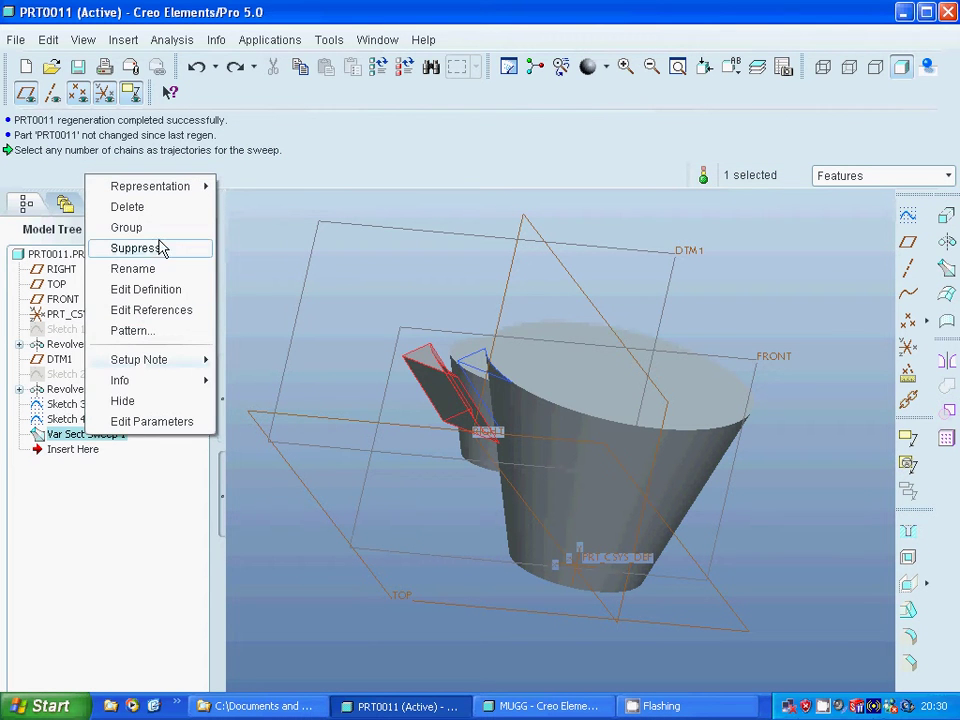
click(127, 206)
click(438, 398)
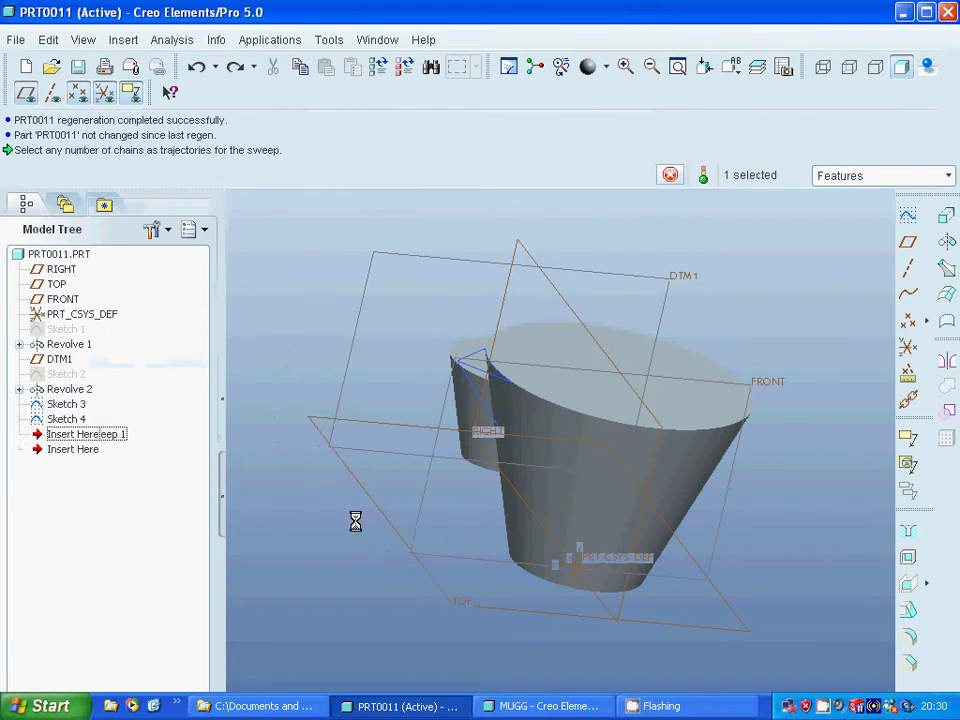
Redefine Sketch 3 and delete its diagonal trajectory line.
click(80, 405)
right_click(80, 405)
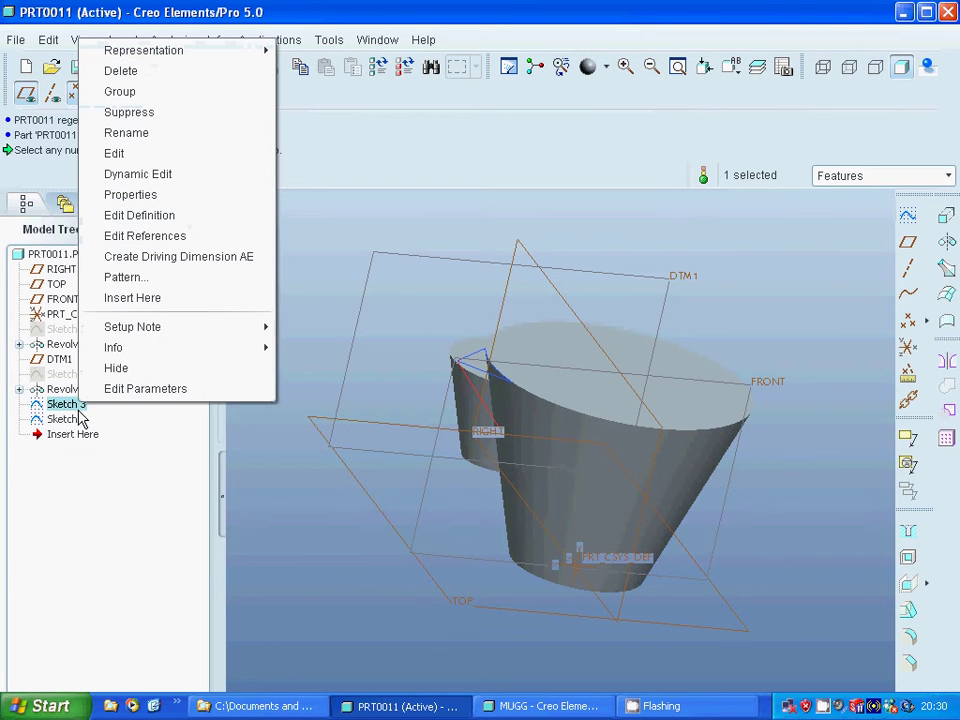
click(140, 214)
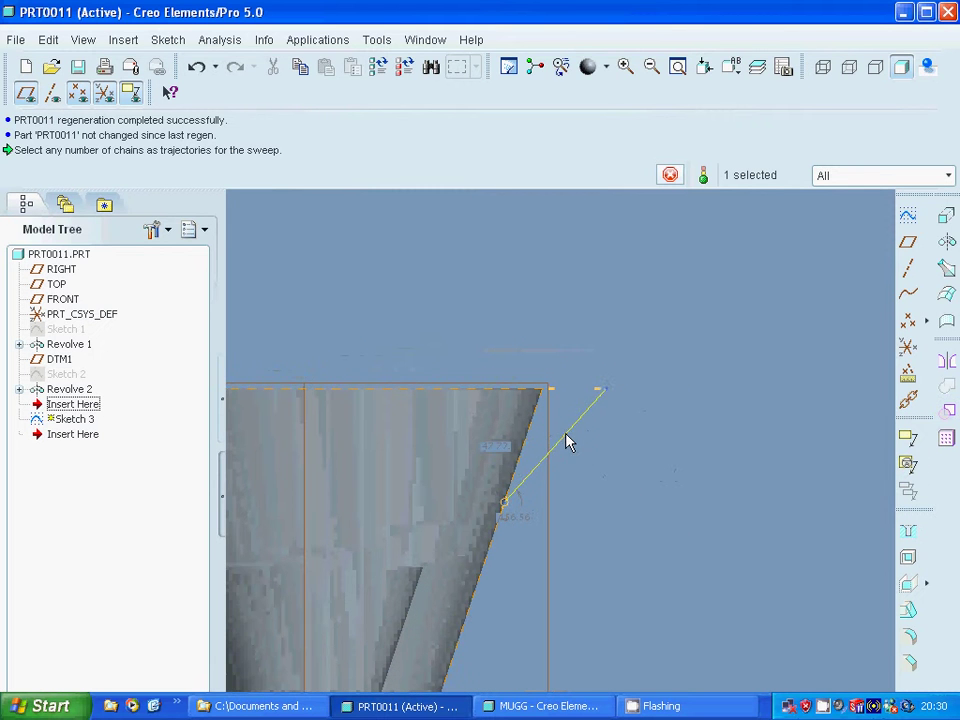
right_click(568, 441)
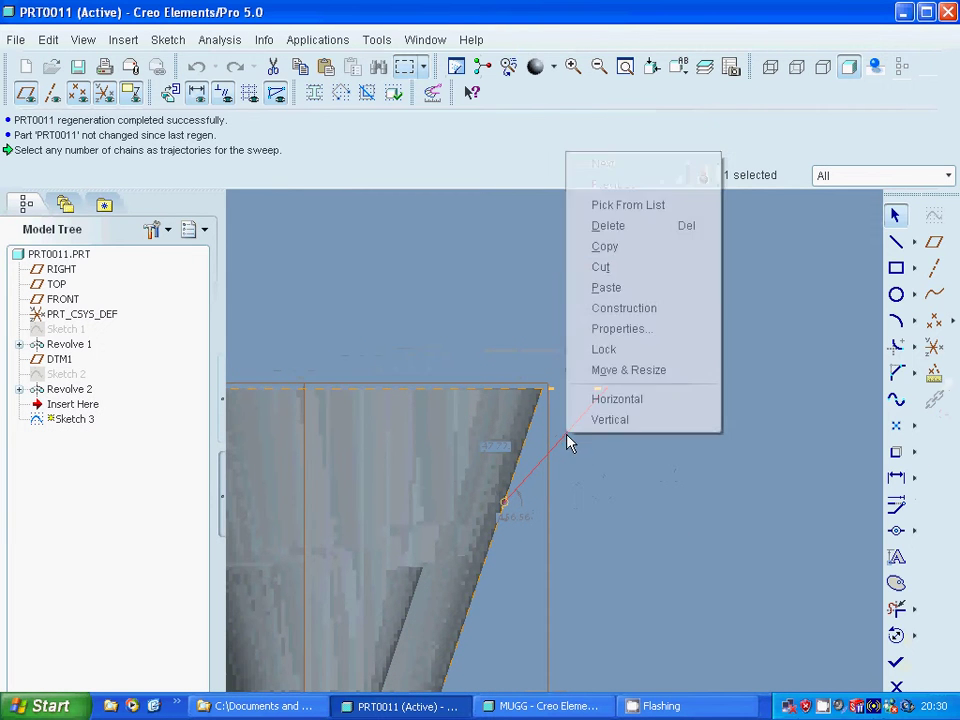
click(618, 226)
click(462, 404)
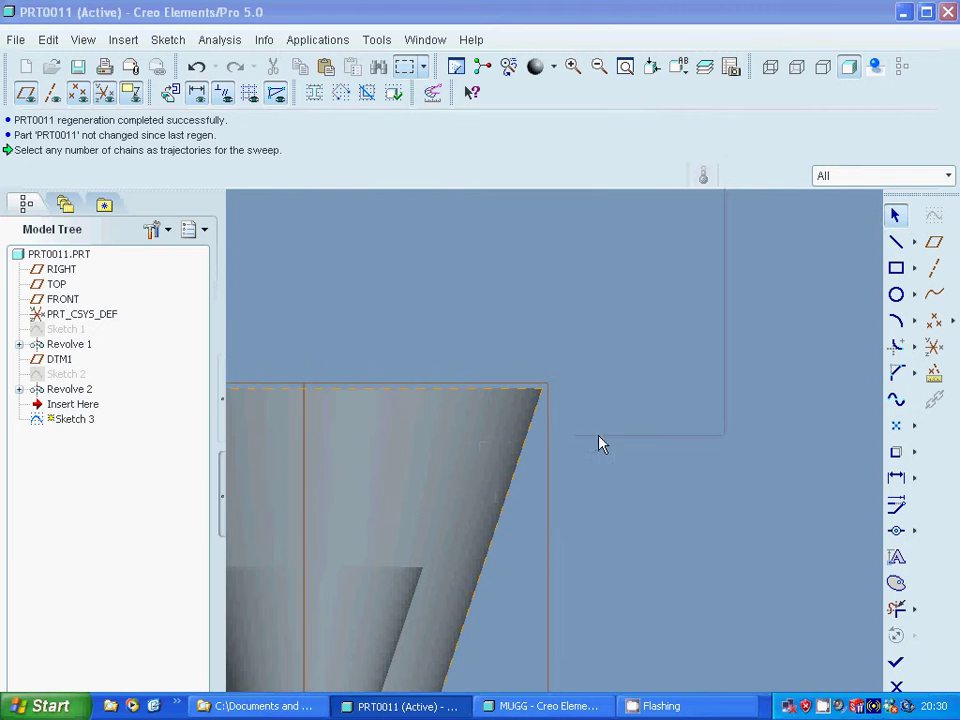
Draw a new diagonal line from a point outside the rim, level with it, to the slanted wall about 45 units from the rim.
click(896, 243)
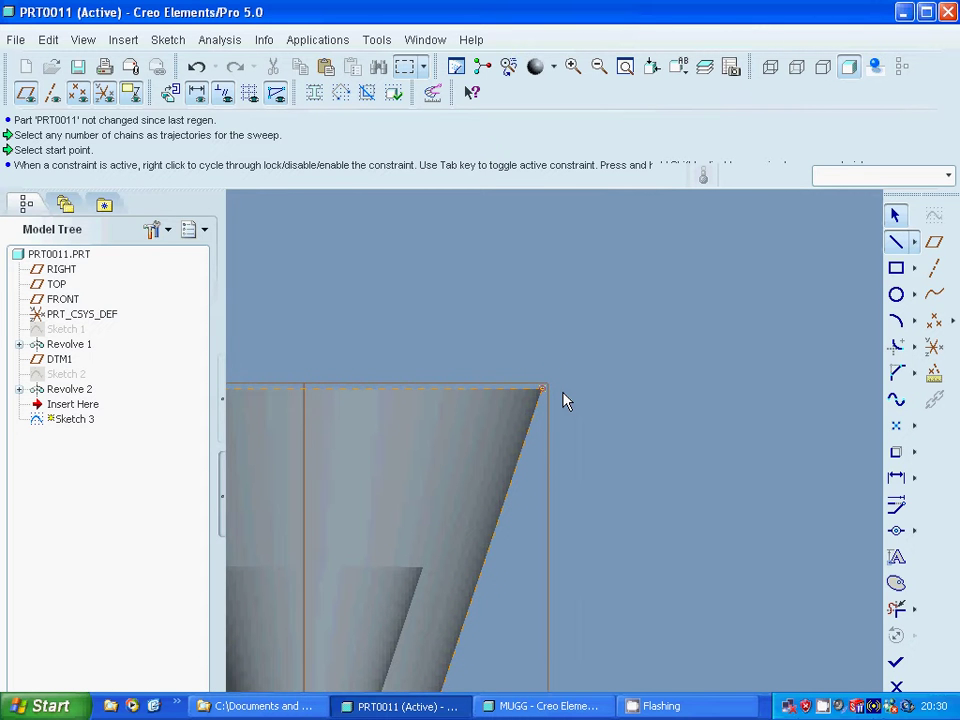
click(614, 393)
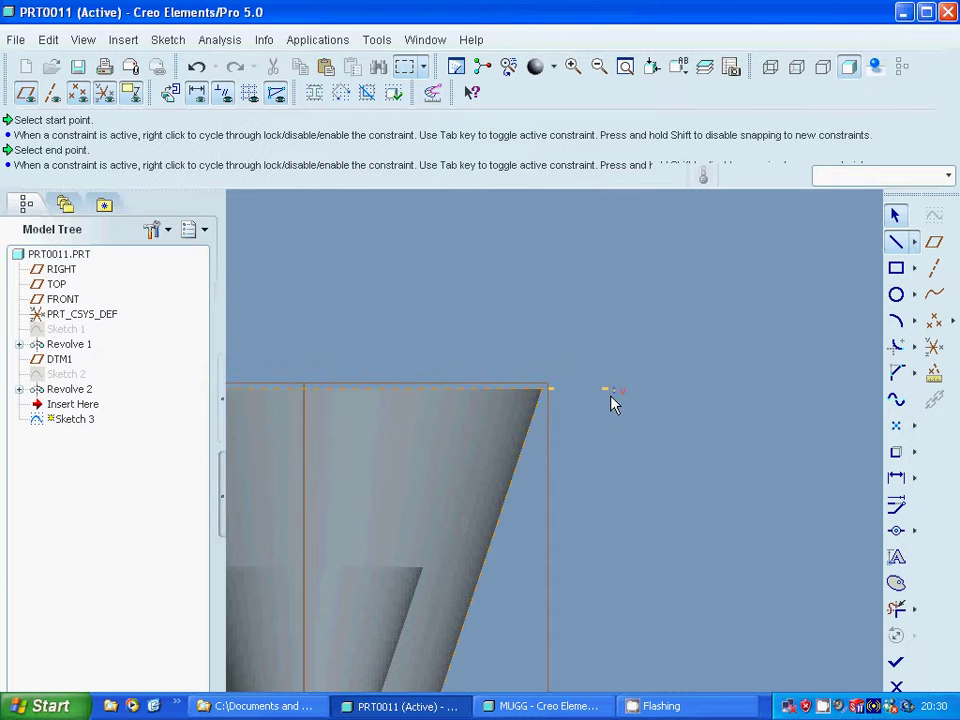
click(508, 494)
middle_click(870, 255)
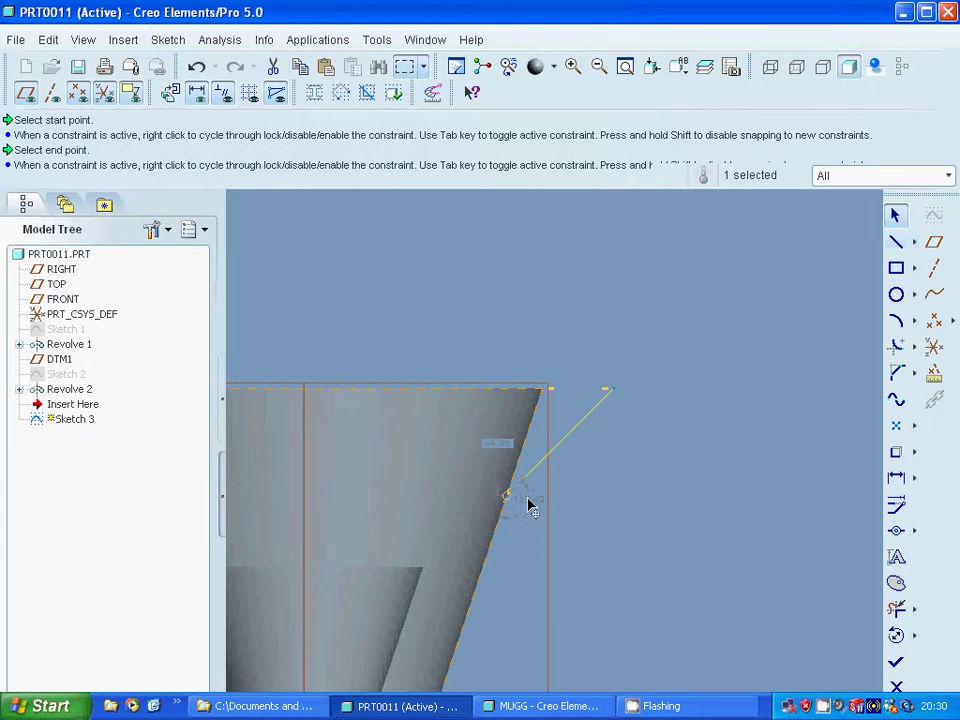
Set the angle between the diagonal line and the mug wall to 150 degrees, and finish Sketch 3, accepting the regeneration result.
double_click(514, 500)
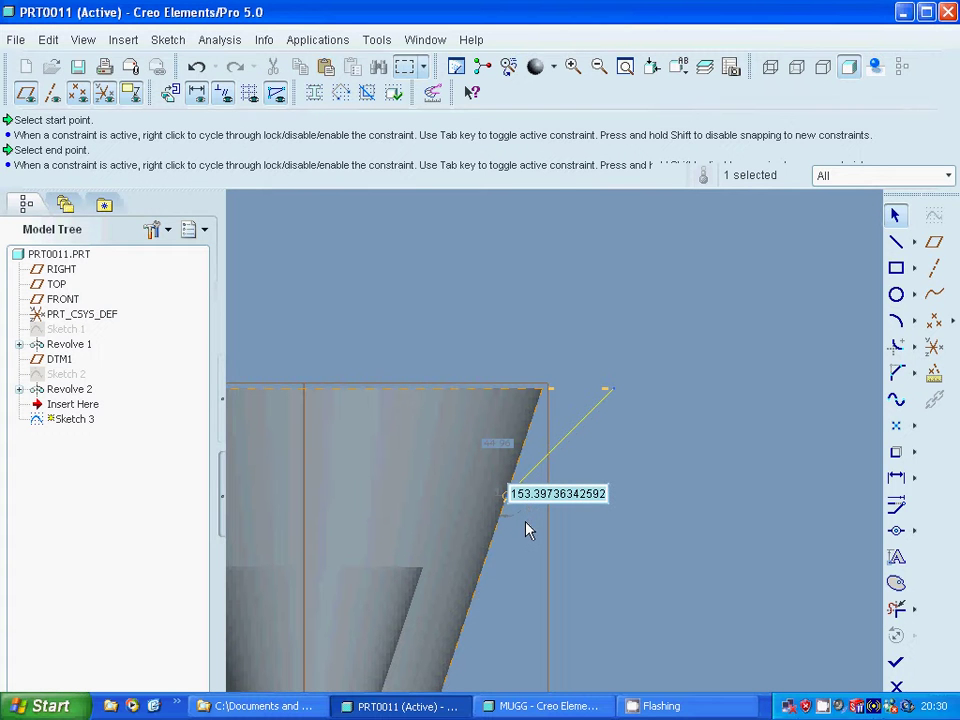
text(1)
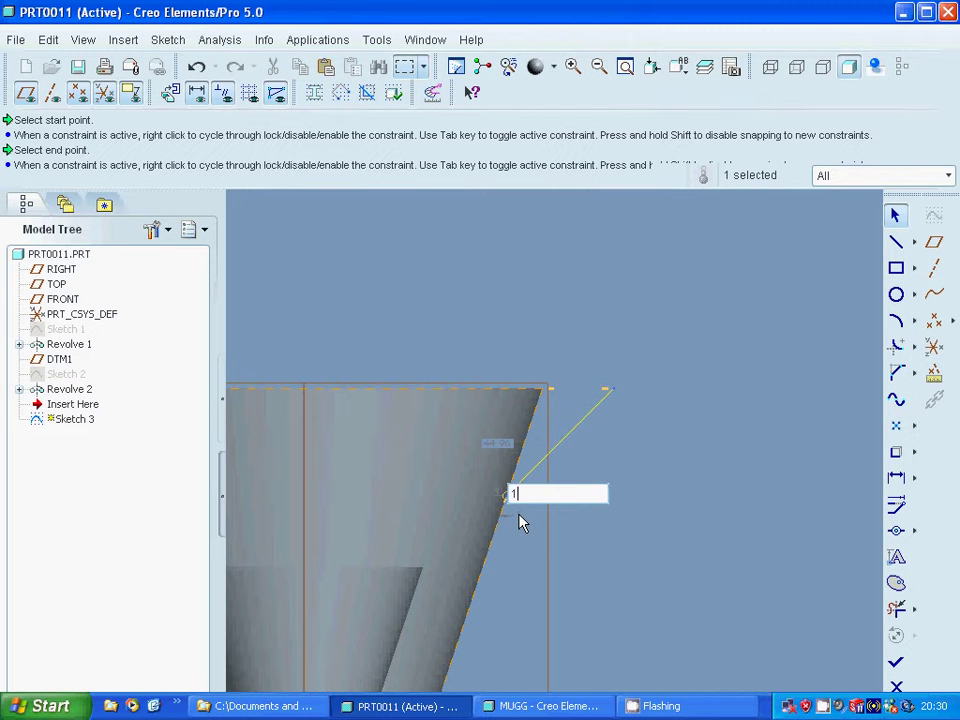
text(50)
key(Return)
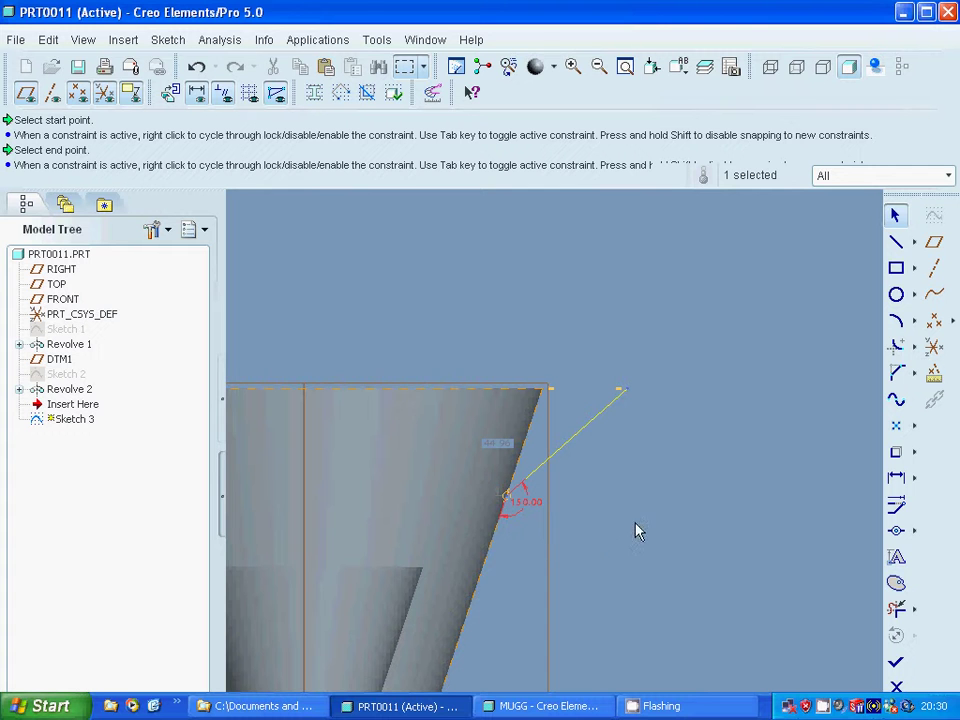
click(895, 668)
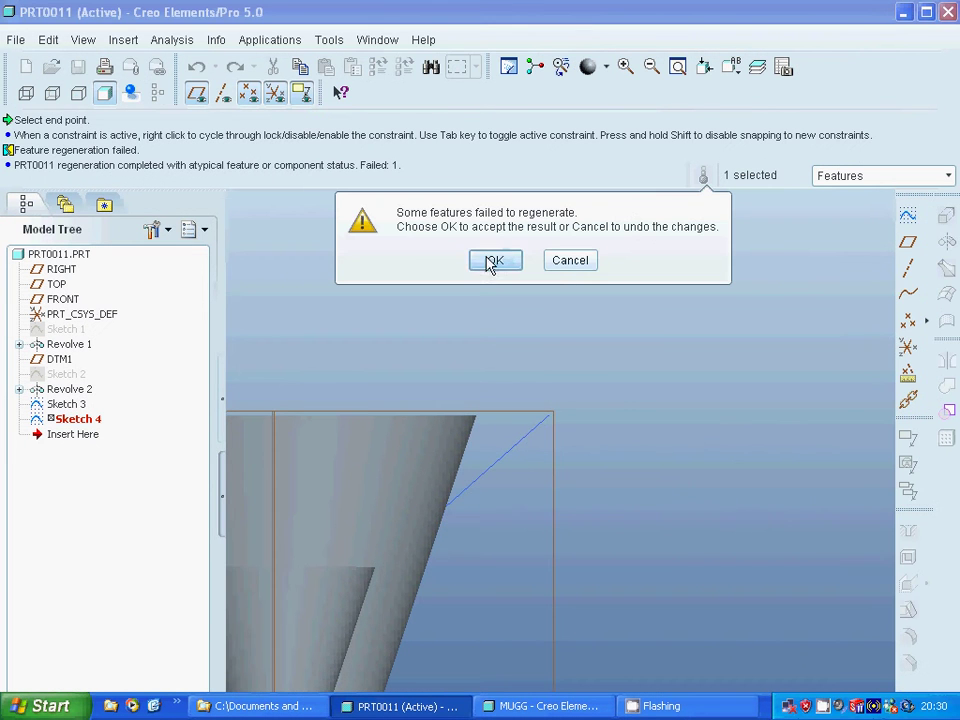
click(494, 261)
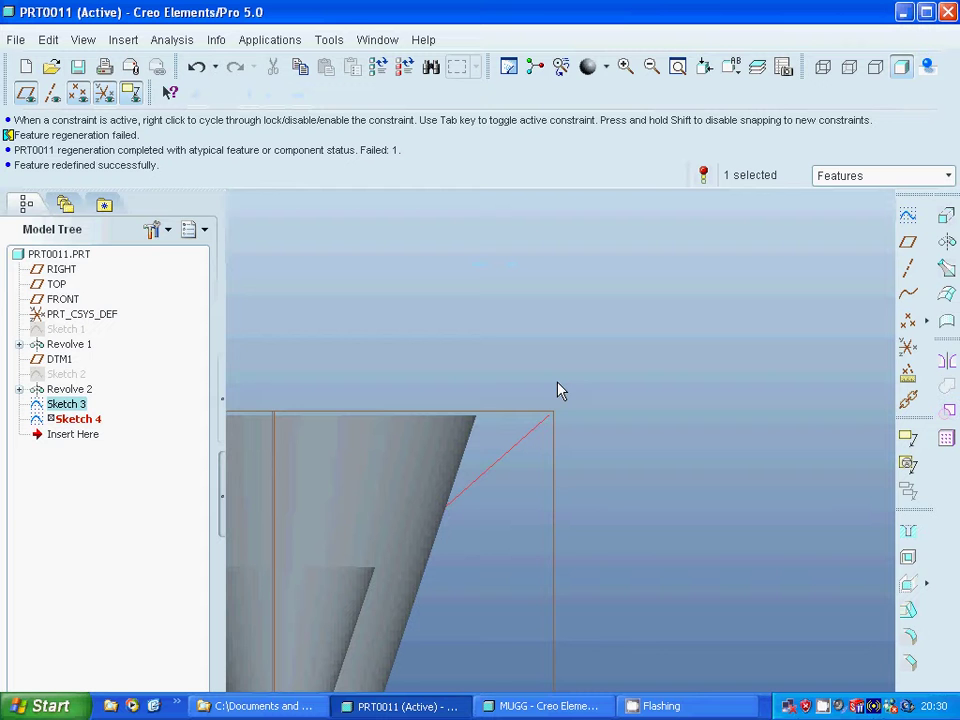
Redefine the failed Sketch 4, delete all of its sketch references, and continue sketching without any.
right_click(93, 422)
click(135, 546)
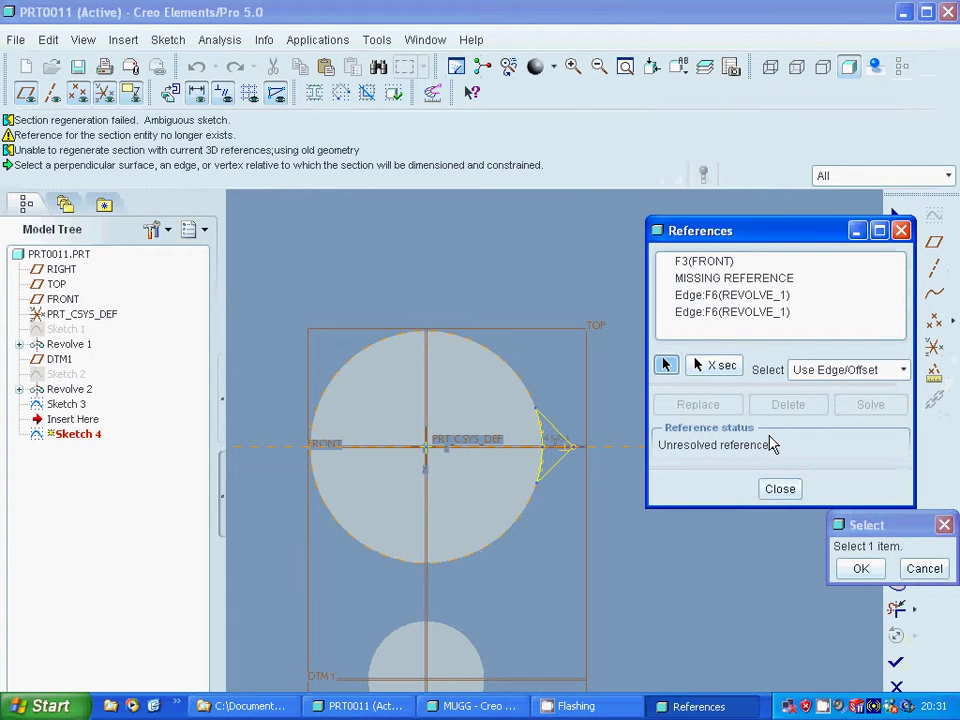
click(701, 263)
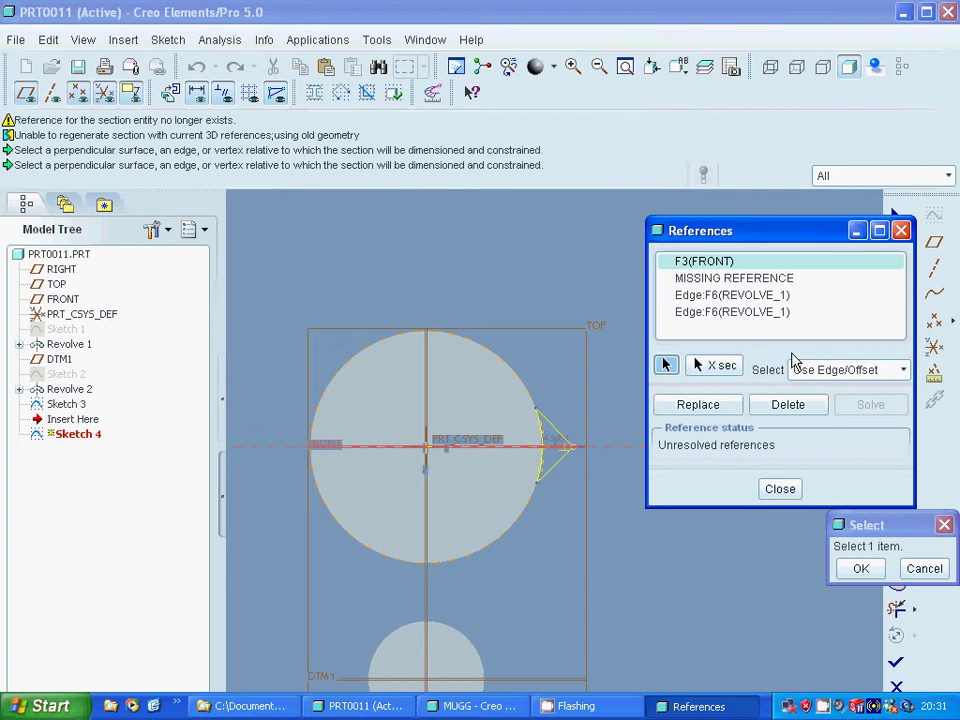
click(795, 410)
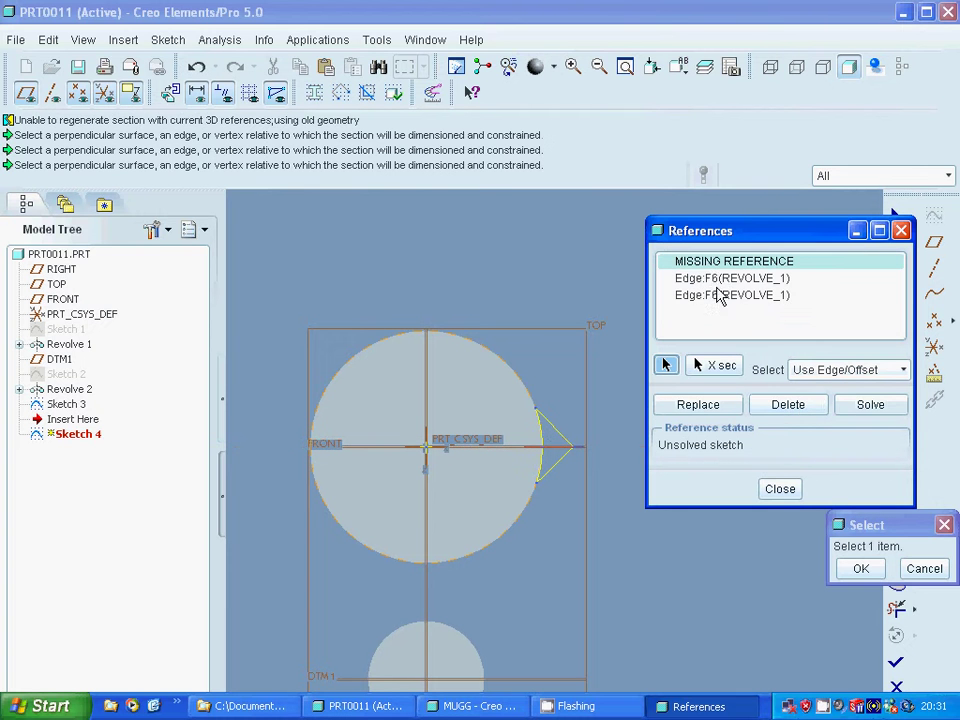
click(788, 408)
click(788, 405)
click(786, 404)
click(781, 489)
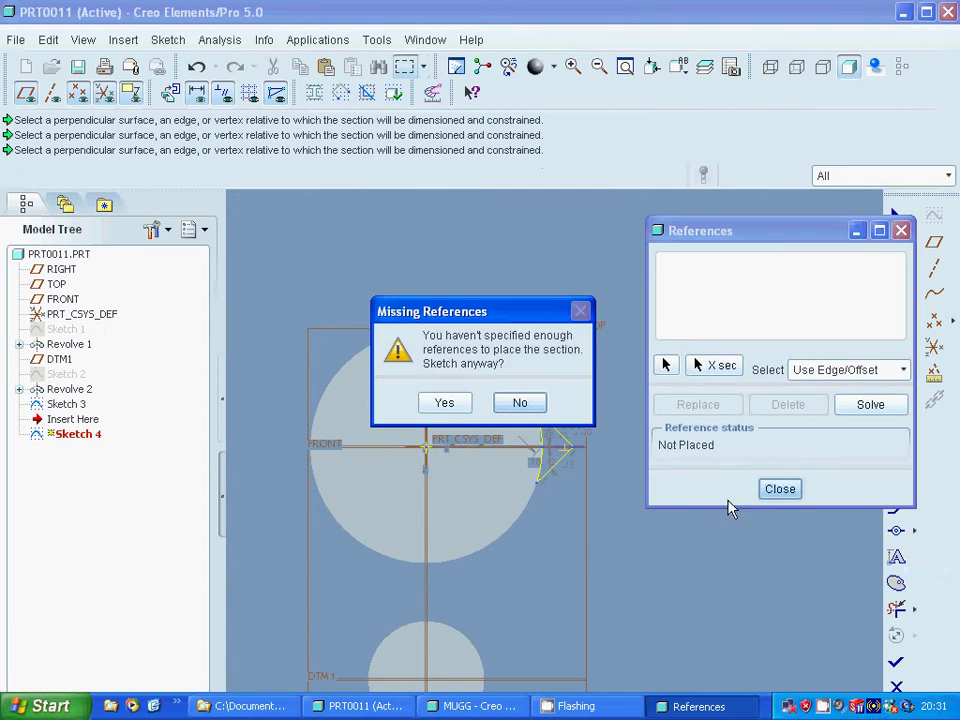
click(441, 405)
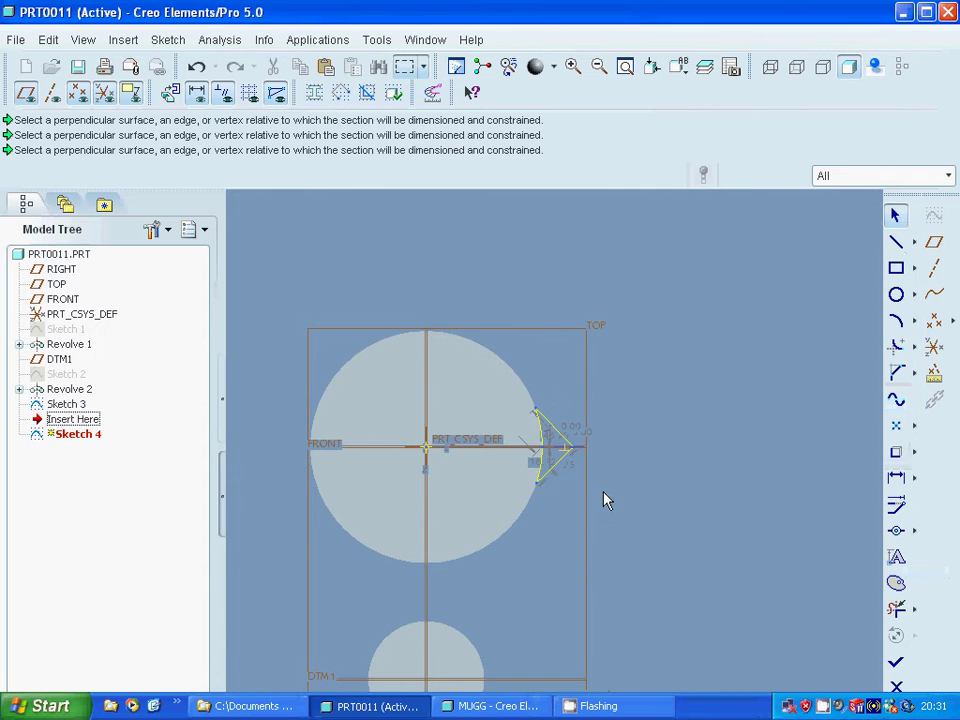
Project Sketch 3's diagonal line into Sketch 4 as a single edge.
click(896, 451)
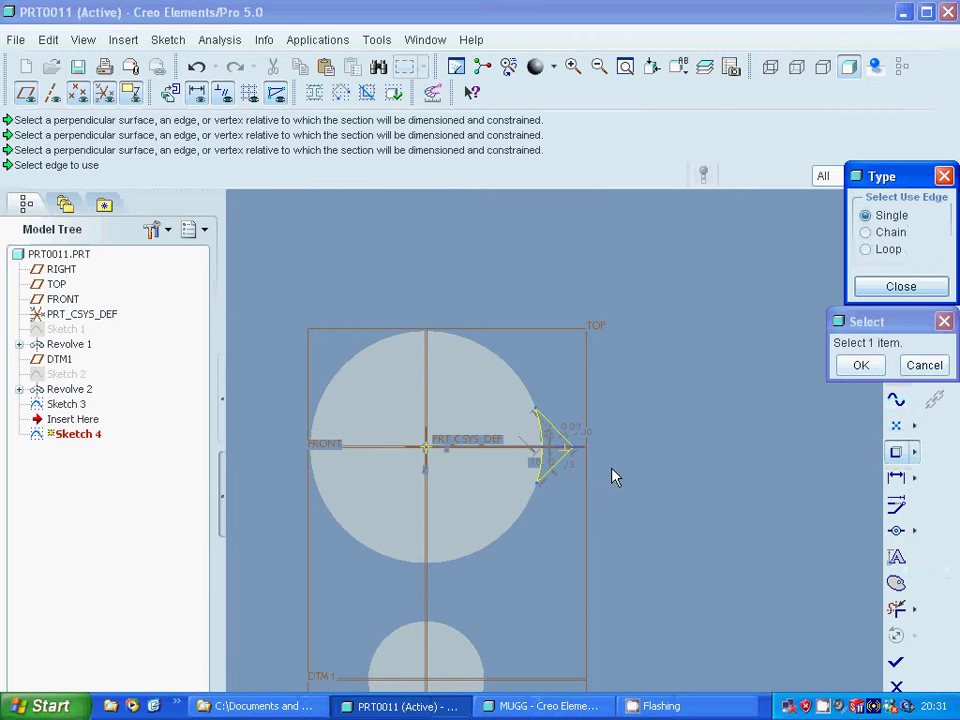
click(583, 455)
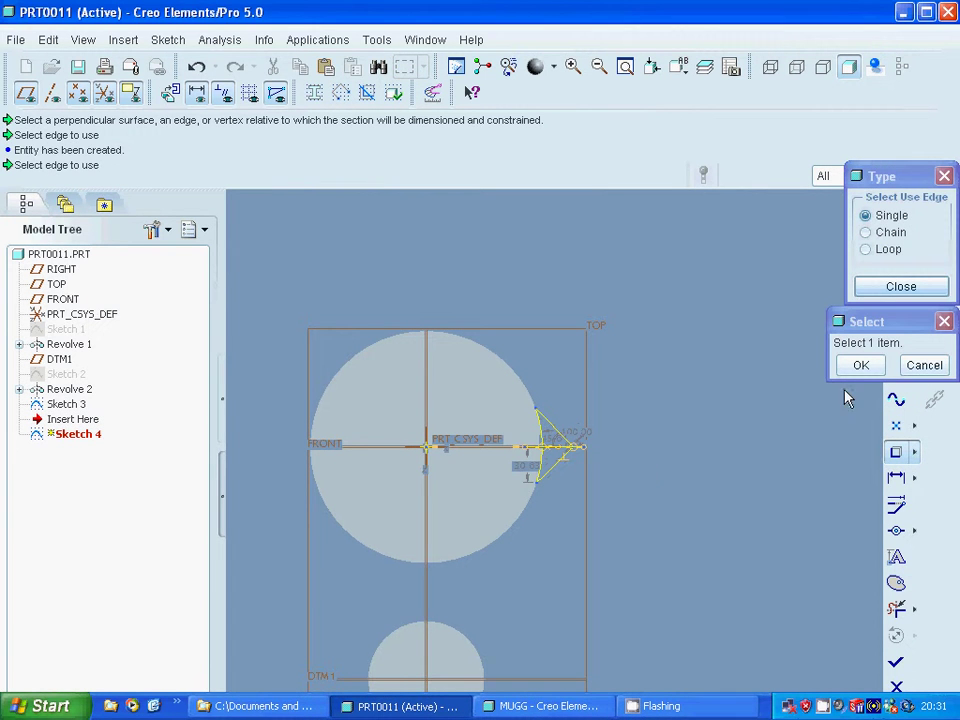
click(890, 286)
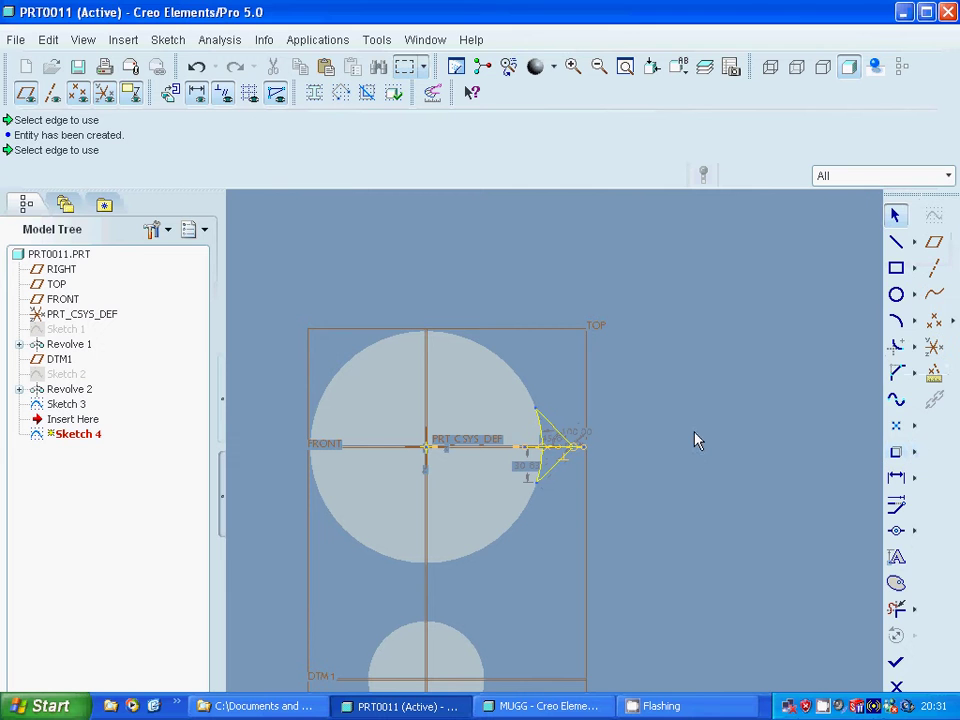
Delete the two slanted lines of the spout triangle in Sketch 4.
click(554, 437)
right_click(562, 440)
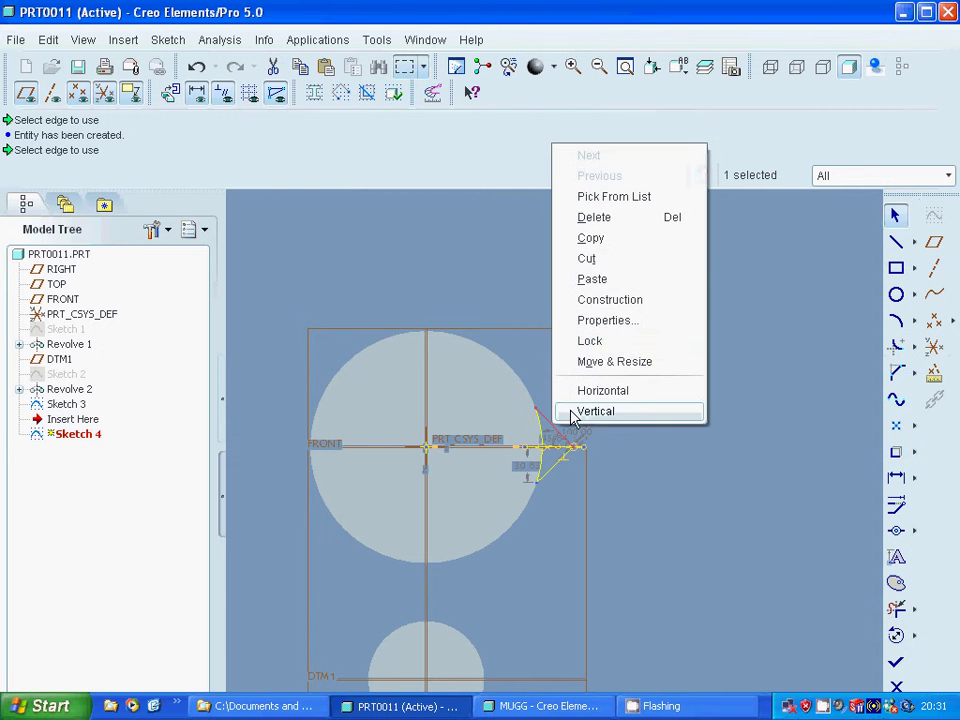
click(597, 224)
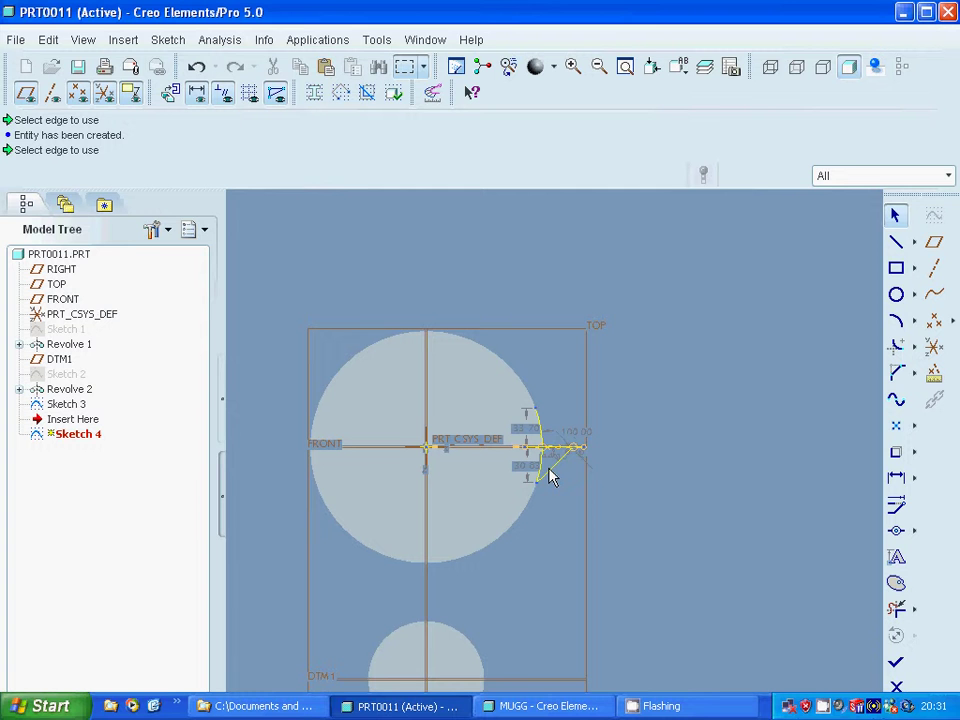
click(550, 476)
right_click(551, 475)
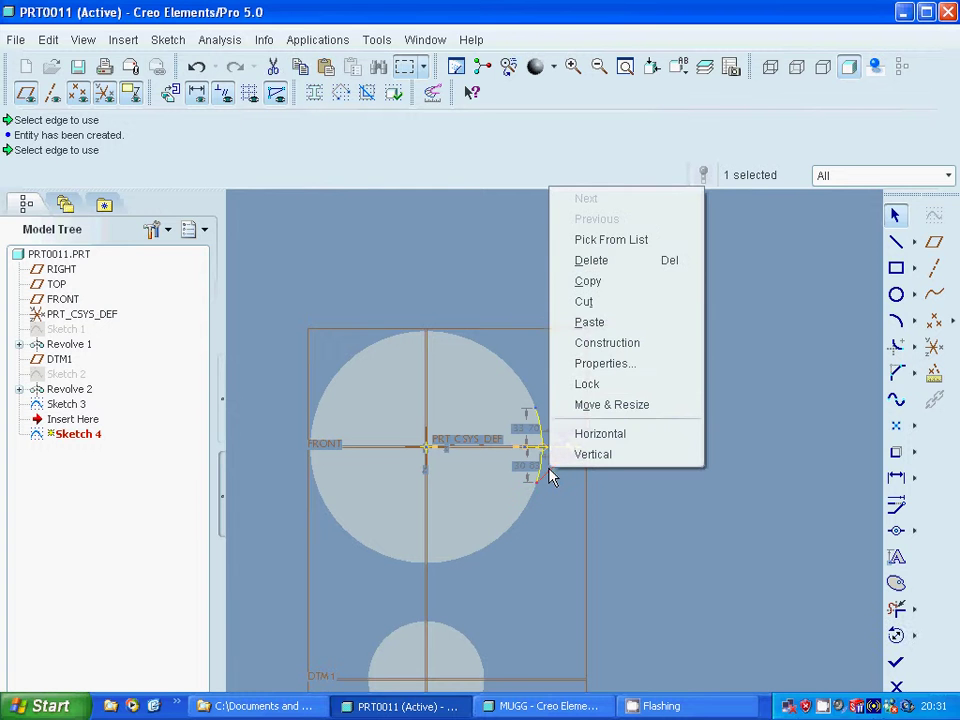
click(588, 262)
Draw two new lines joining both ends of the rim arc to the outer end of the projected line.
click(896, 242)
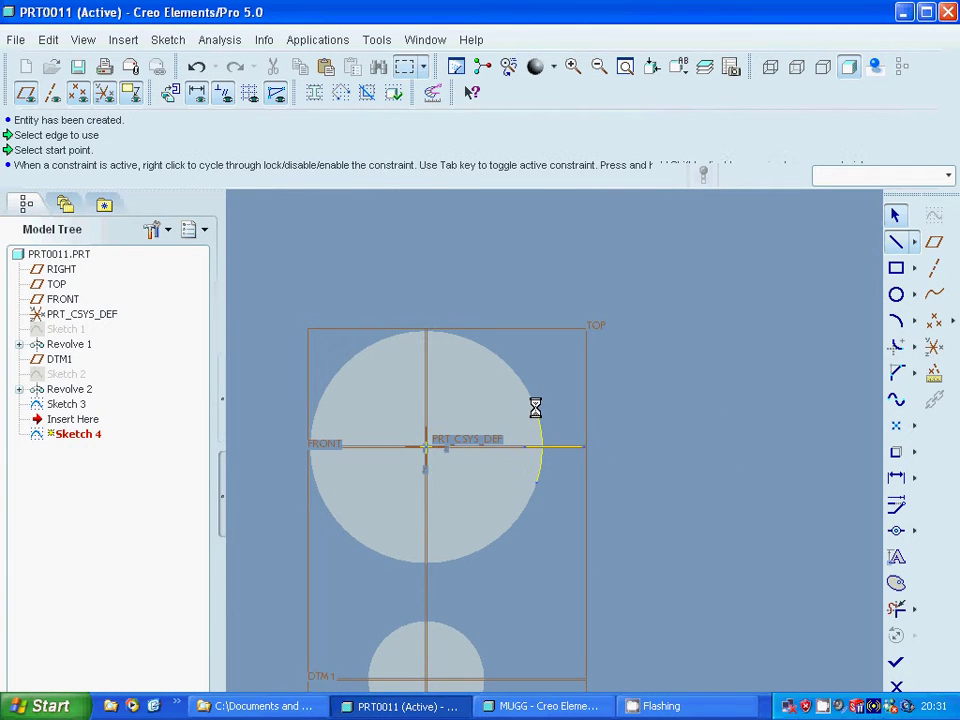
click(586, 447)
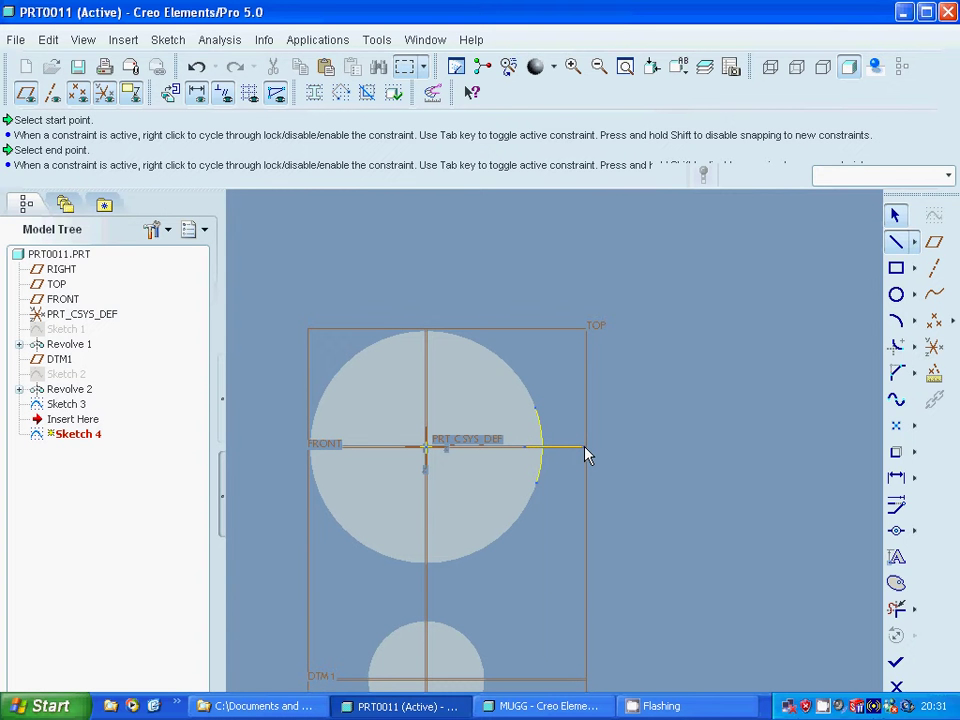
click(585, 447)
click(537, 486)
middle_click(538, 491)
middle_click(566, 461)
Delete the projected line from the middle of the spout triangle and finish Sketch 4.
click(560, 456)
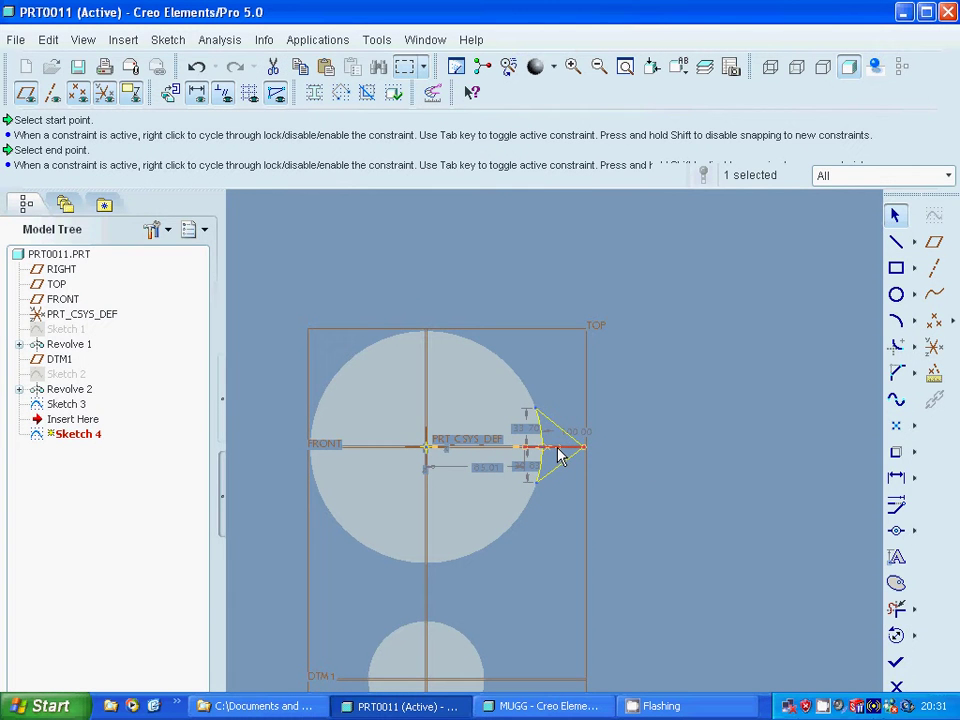
right_click(560, 456)
click(604, 272)
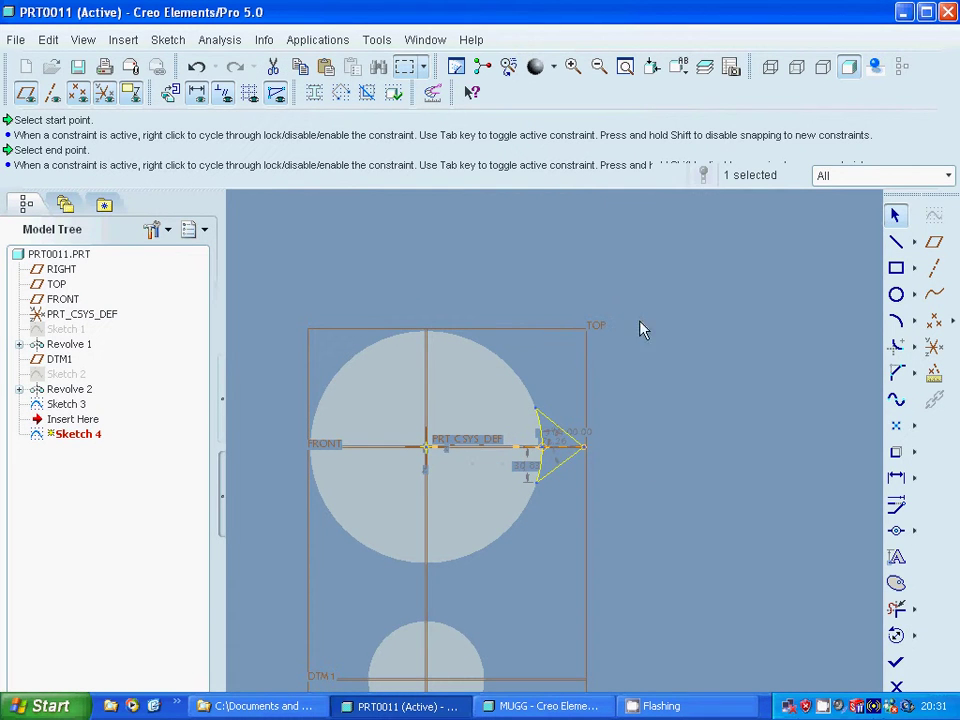
click(896, 662)
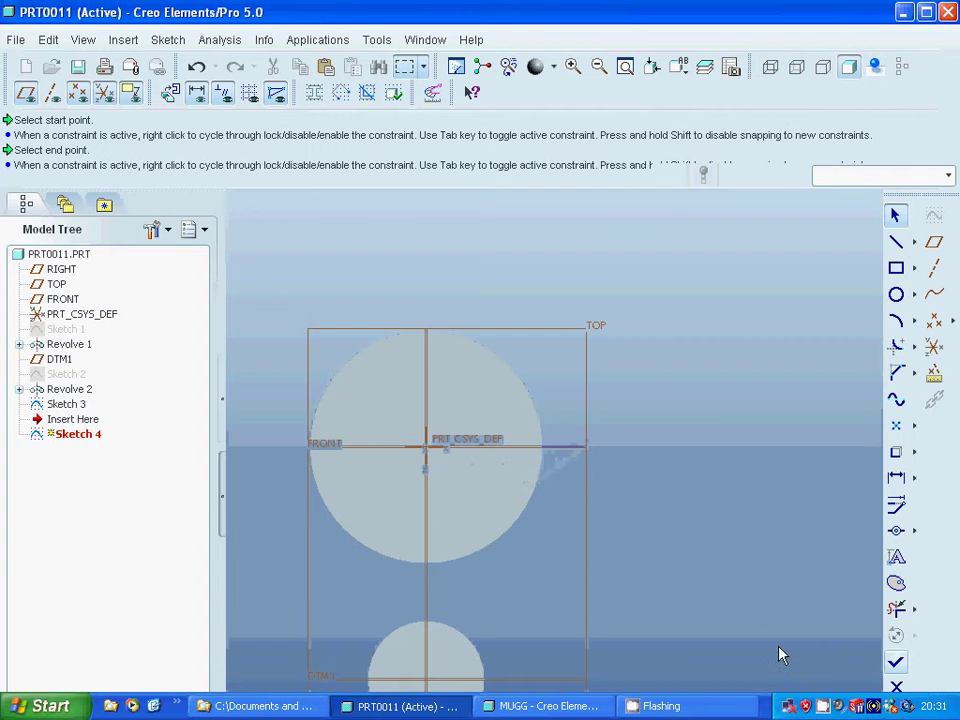
click(679, 573)
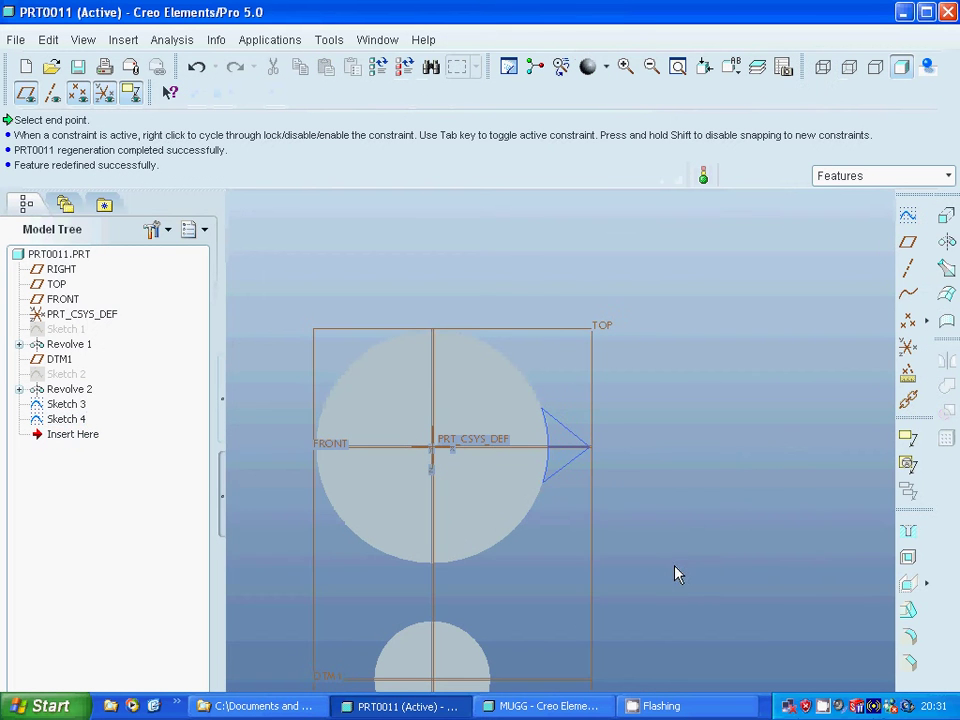
Start a solid Variable Section Sweep with Sketch 3's diagonal line as the origin trajectory.
mouse_move(677, 572)
middle_down()
mouse_move(617, 533)
mouse_move(559, 594)
middle_up()
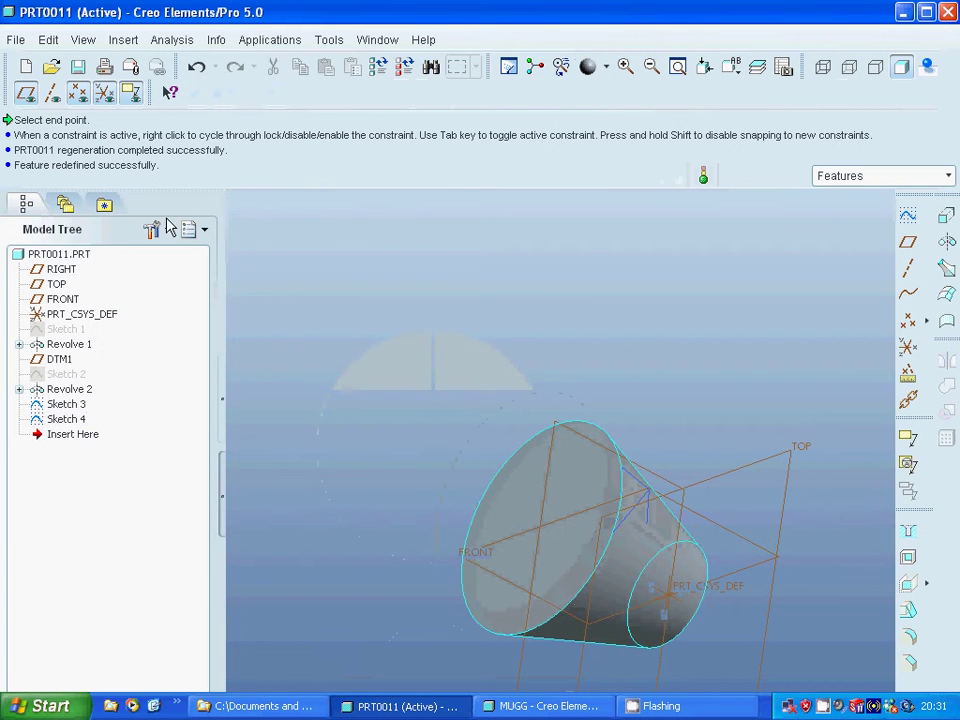
click(106, 40)
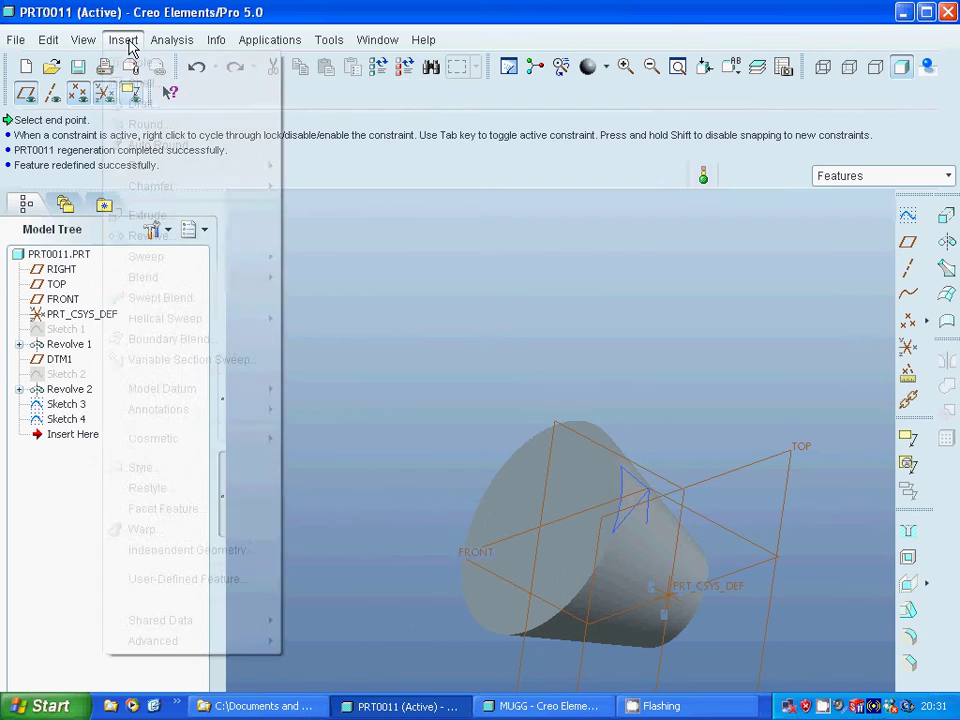
click(168, 362)
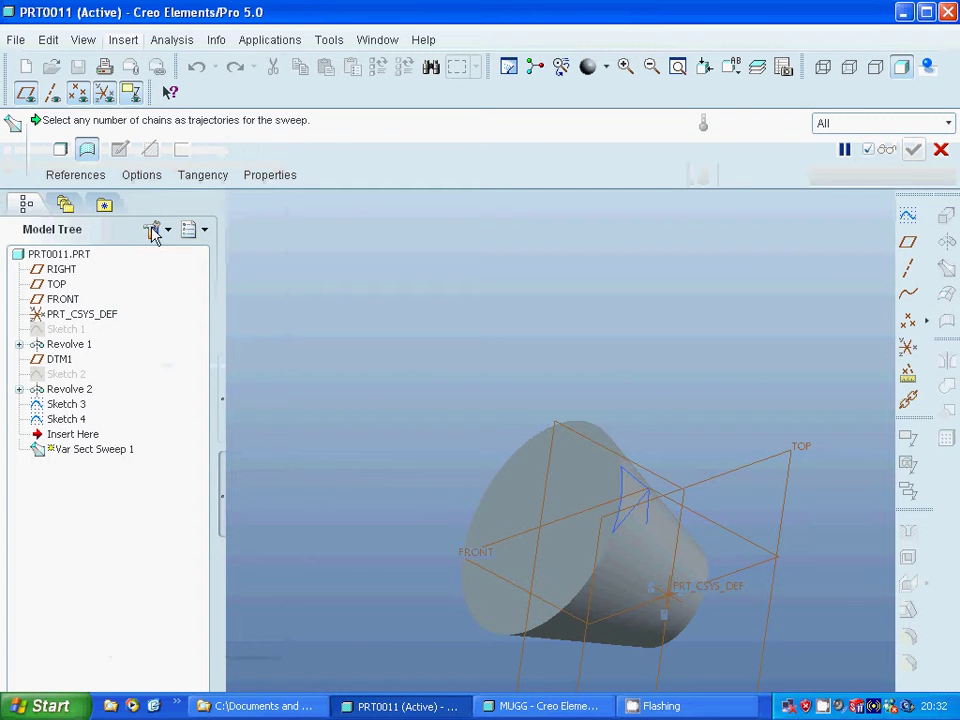
click(60, 149)
click(75, 175)
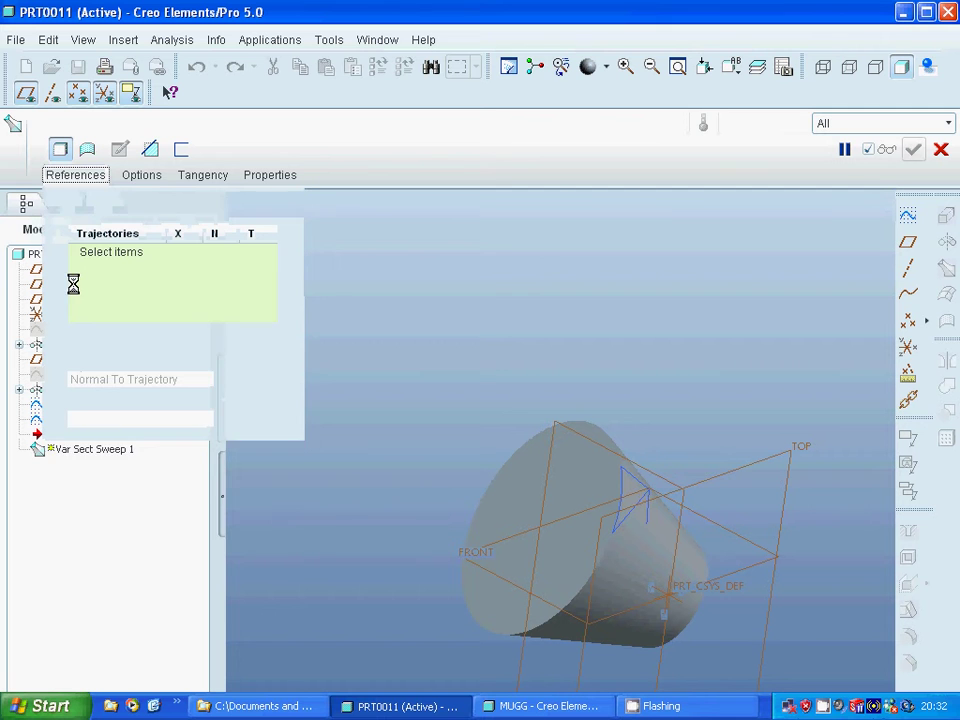
click(646, 520)
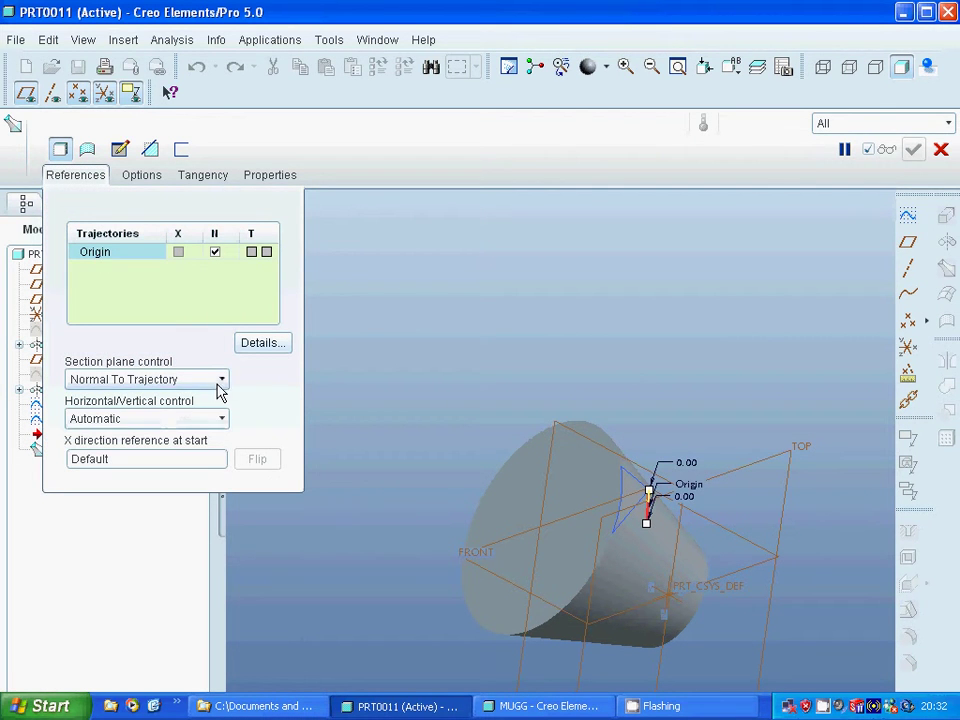
Set the sweep's section plane control to Normal To Projection, with the RIGHT datum plane as direction reference.
click(219, 382)
click(167, 414)
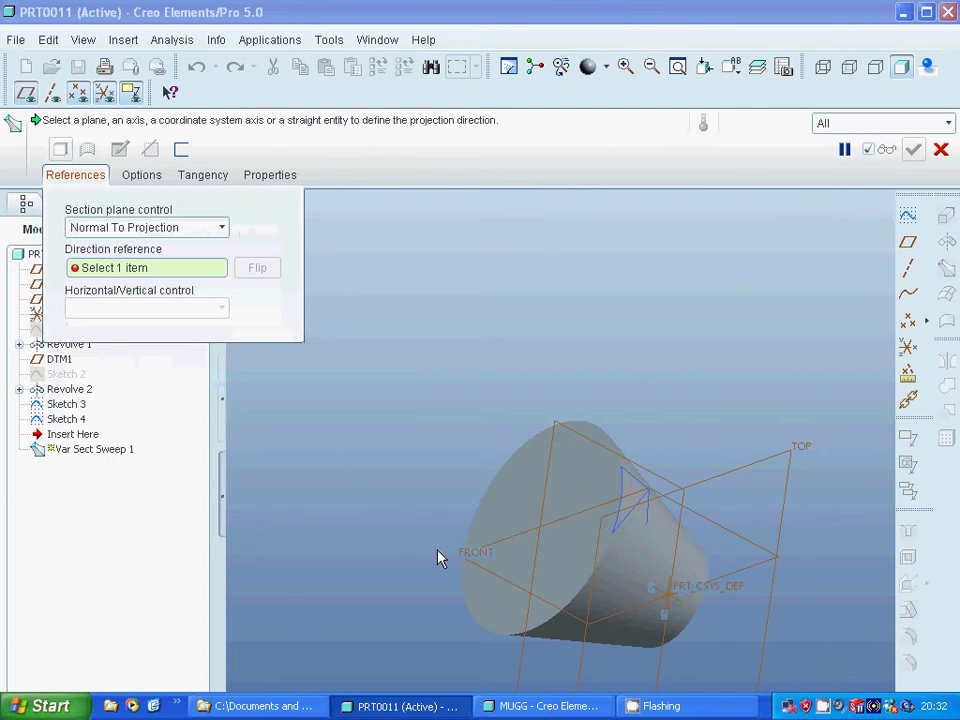
click(545, 520)
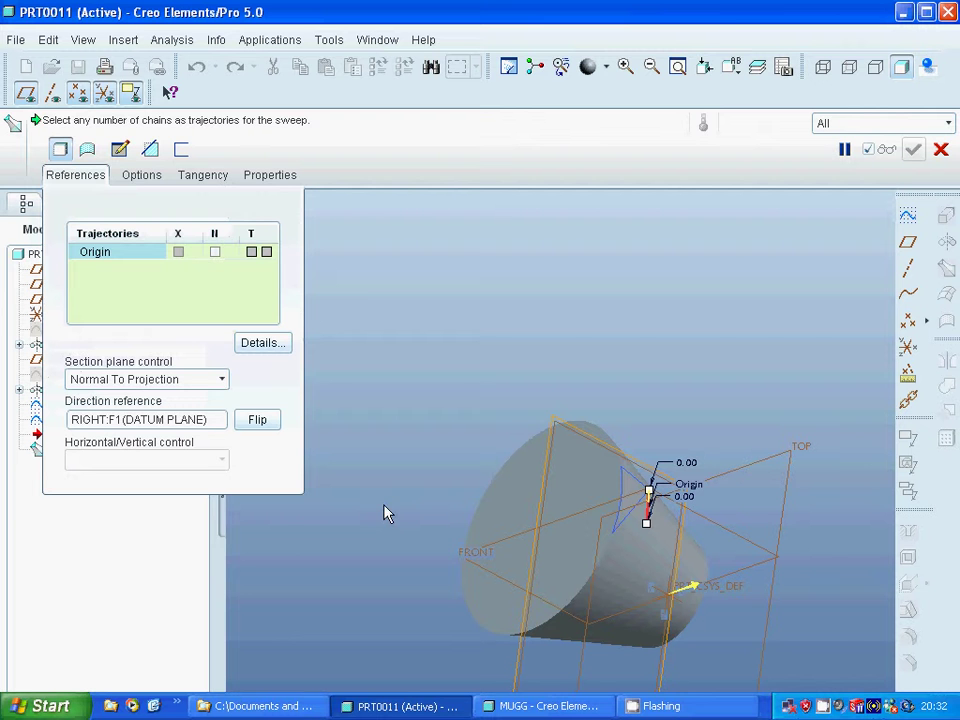
Open the sweep section sketch and project the spout triangle's two slanted lines and both halves of the rim circle as single edges.
click(121, 151)
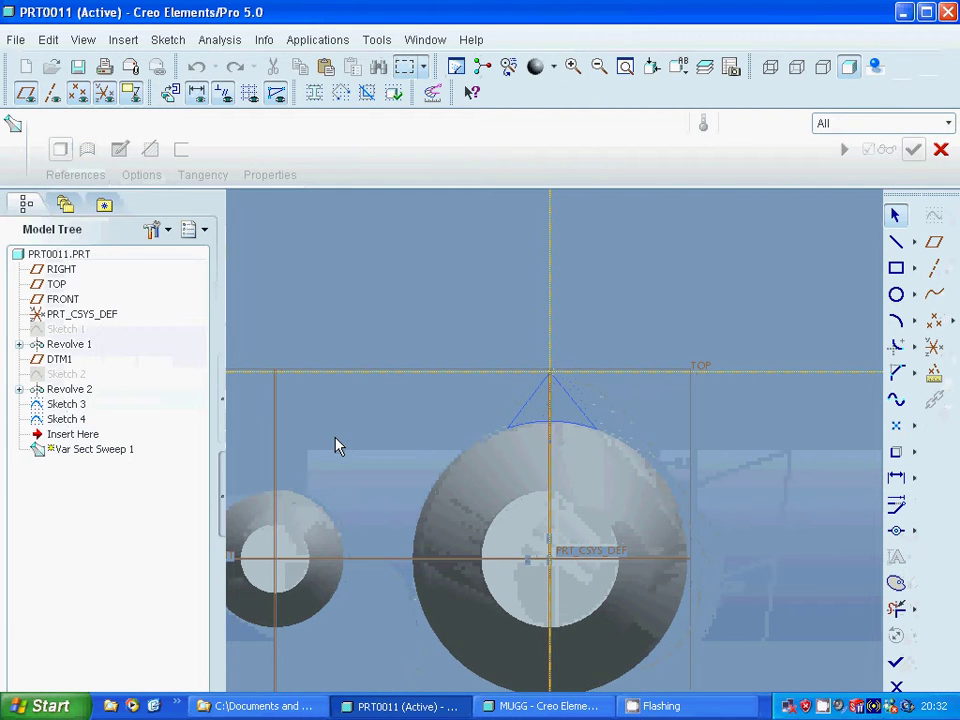
click(896, 451)
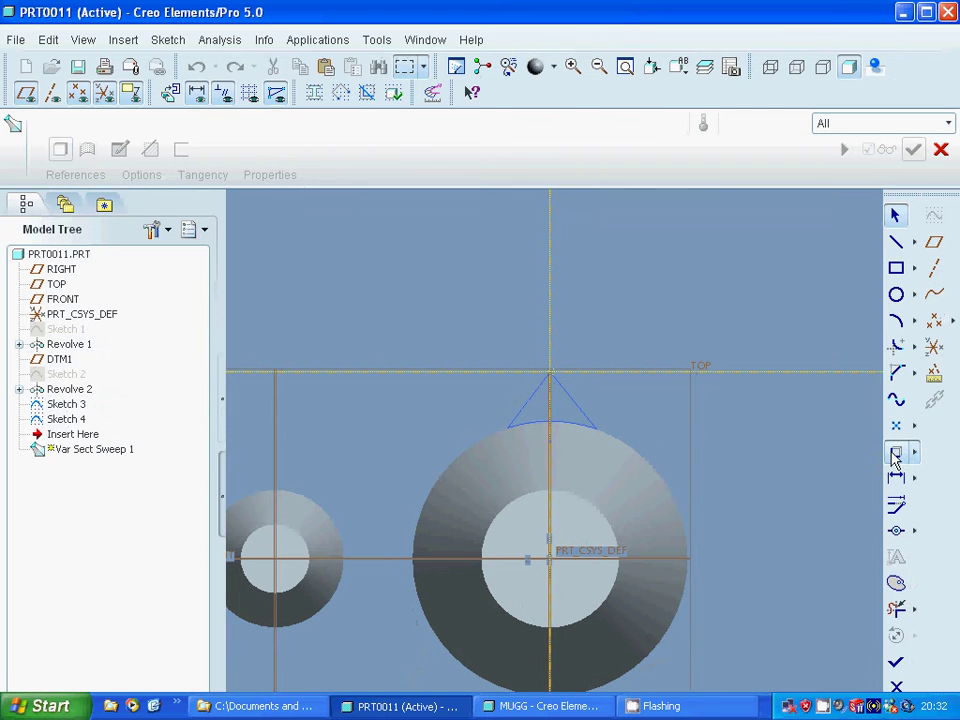
click(579, 407)
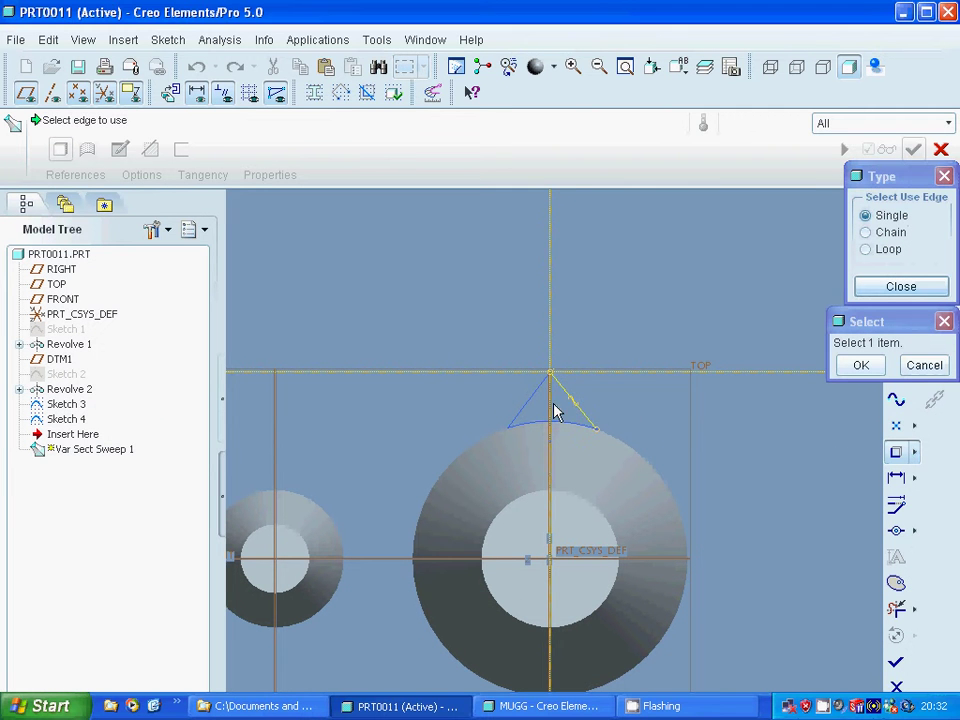
click(531, 410)
click(531, 428)
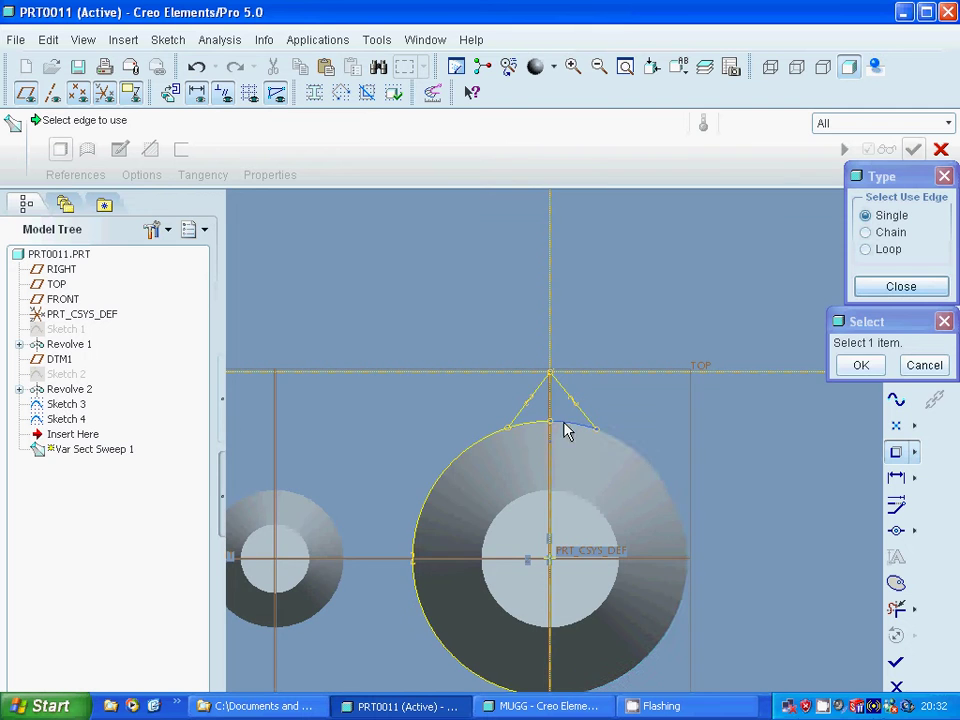
click(565, 430)
click(880, 288)
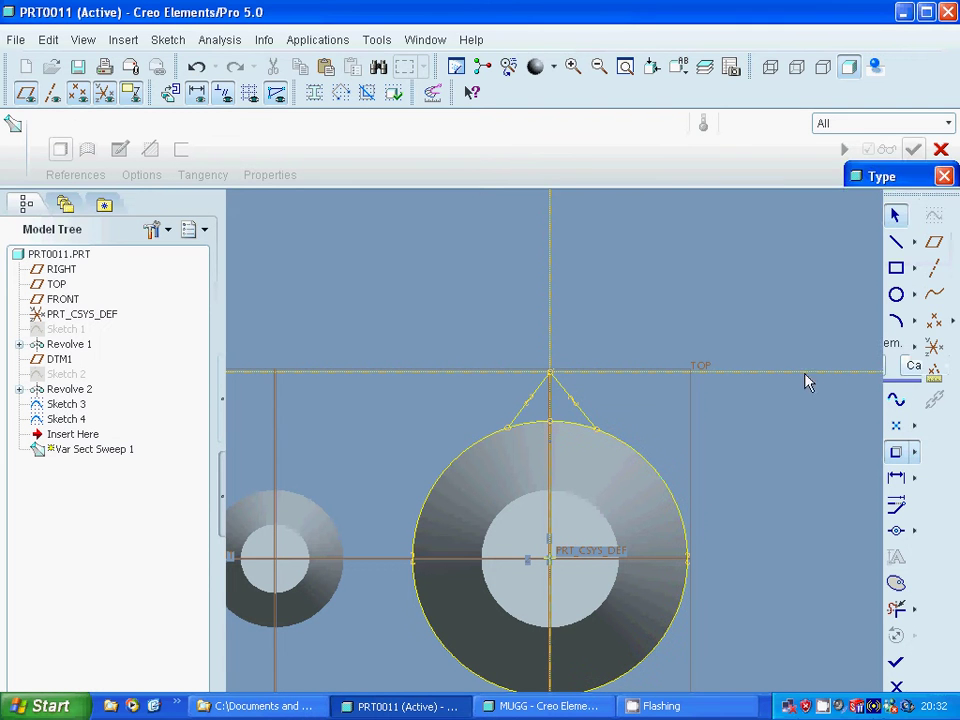
Trim the rim circle outside the spout triangle to leave a closed outline, and finish the section.
click(896, 607)
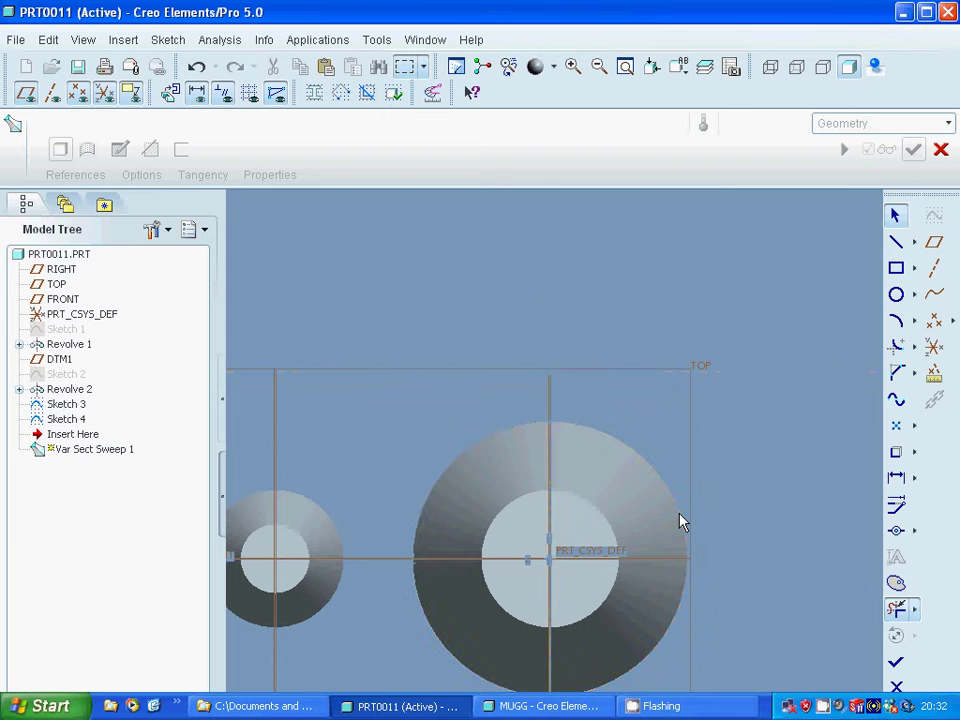
click(450, 470)
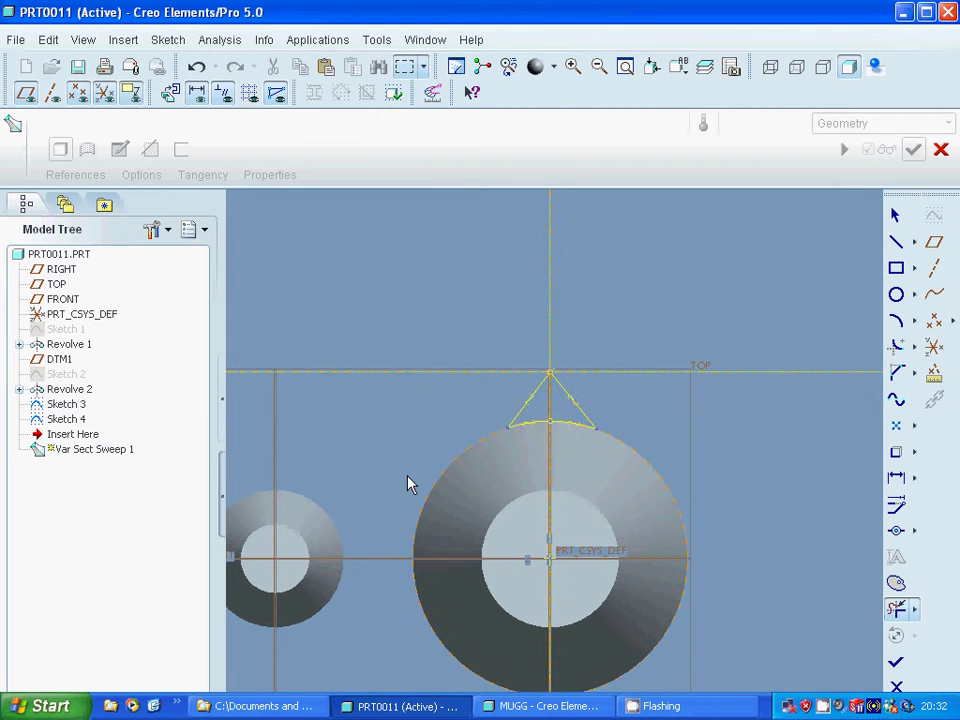
click(896, 661)
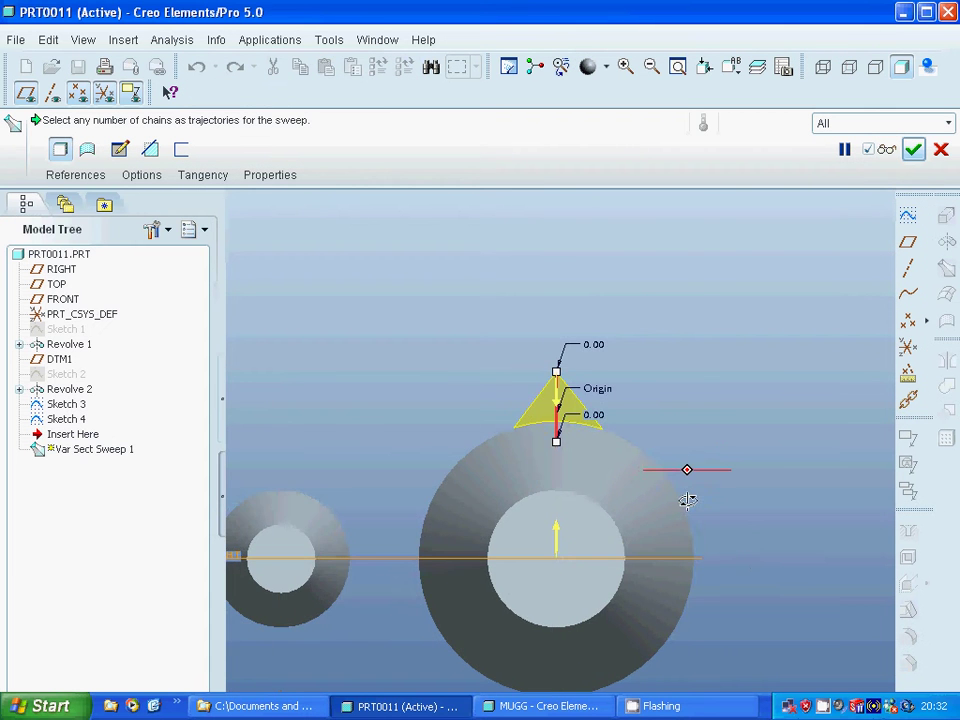
Switch the sweep to a constant section and complete the spout feature.
mouse_move(687, 500)
middle_down()
mouse_move(744, 568)
mouse_move(776, 546)
mouse_move(801, 554)
middle_up()
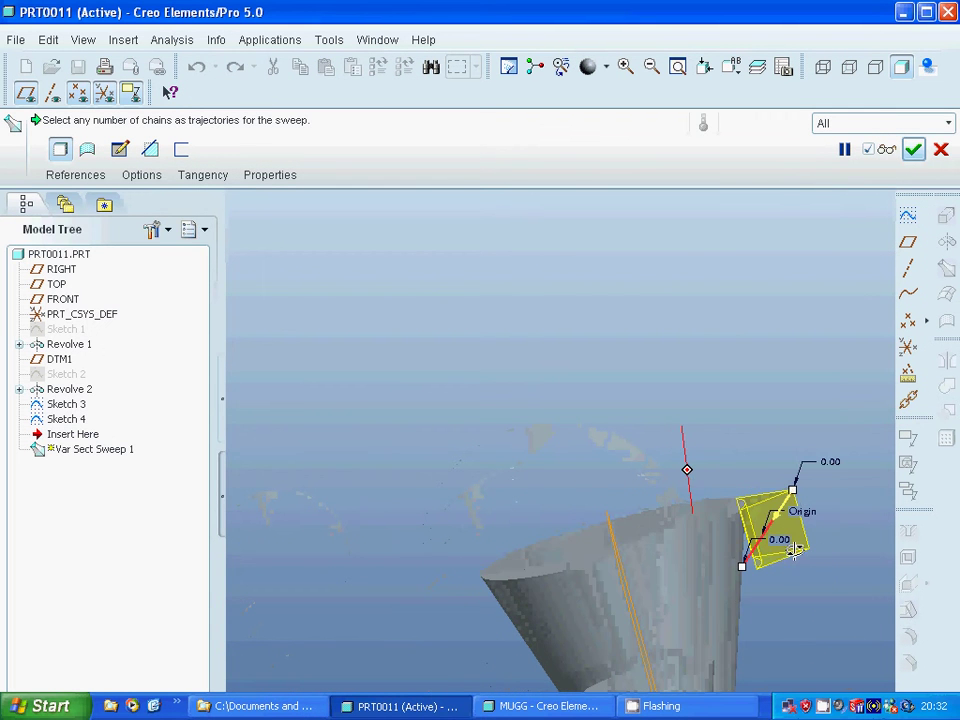
click(141, 176)
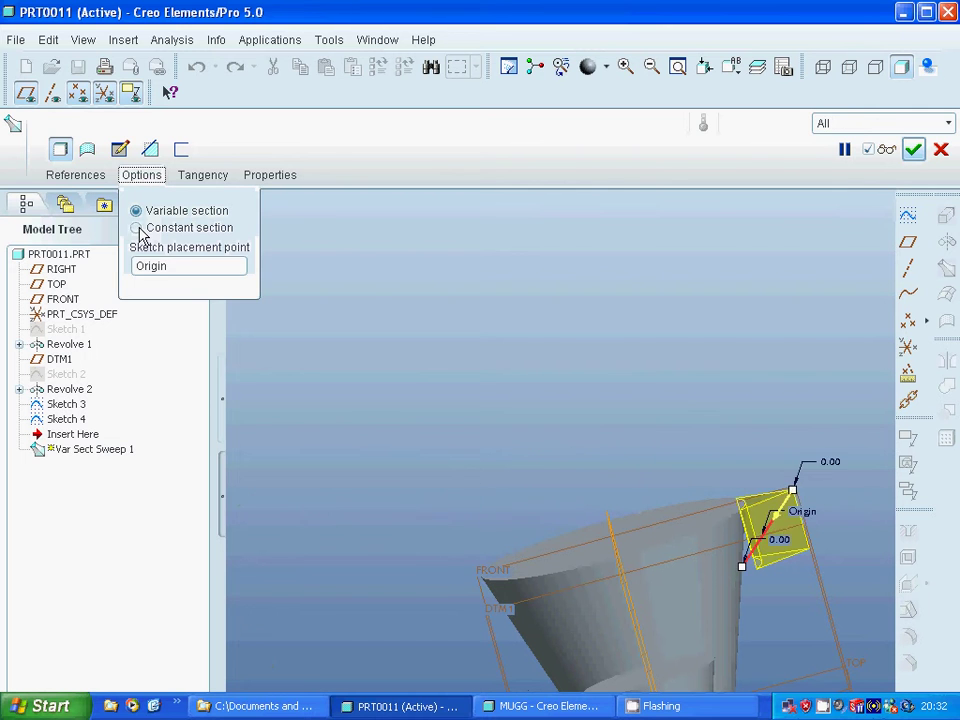
click(136, 228)
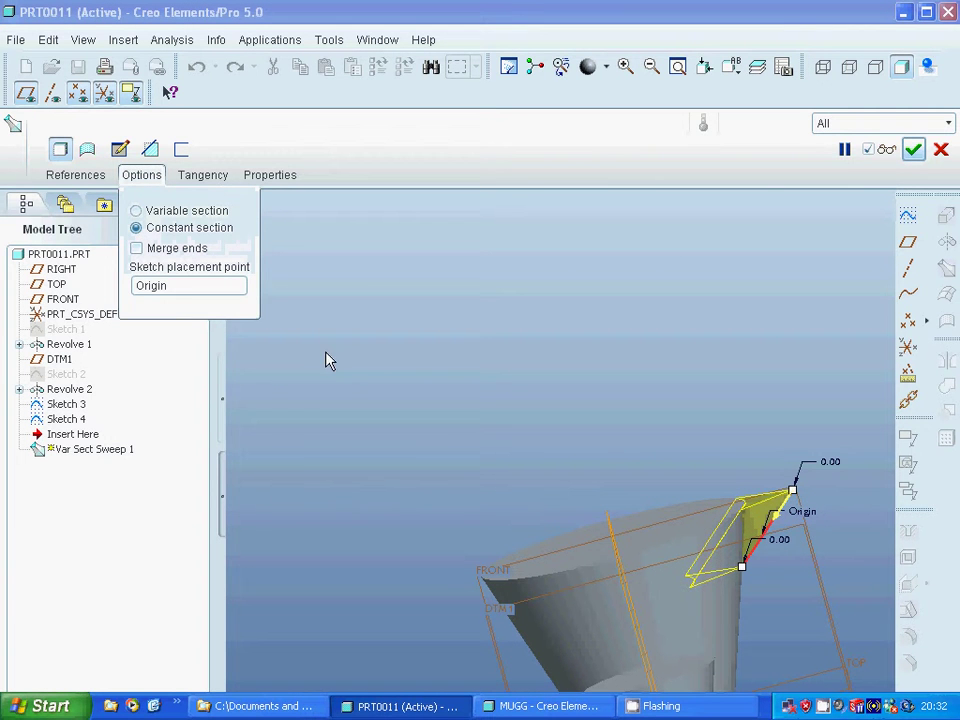
click(913, 150)
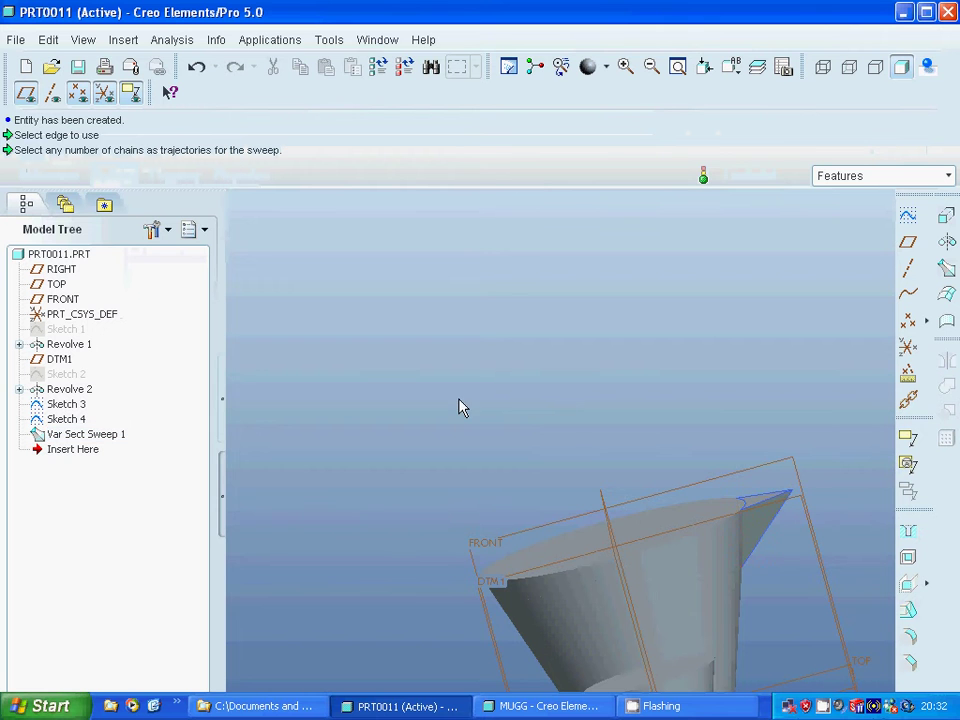
mouse_move(456, 405)
middle_down()
mouse_move(452, 366)
mouse_move(447, 387)
middle_up()
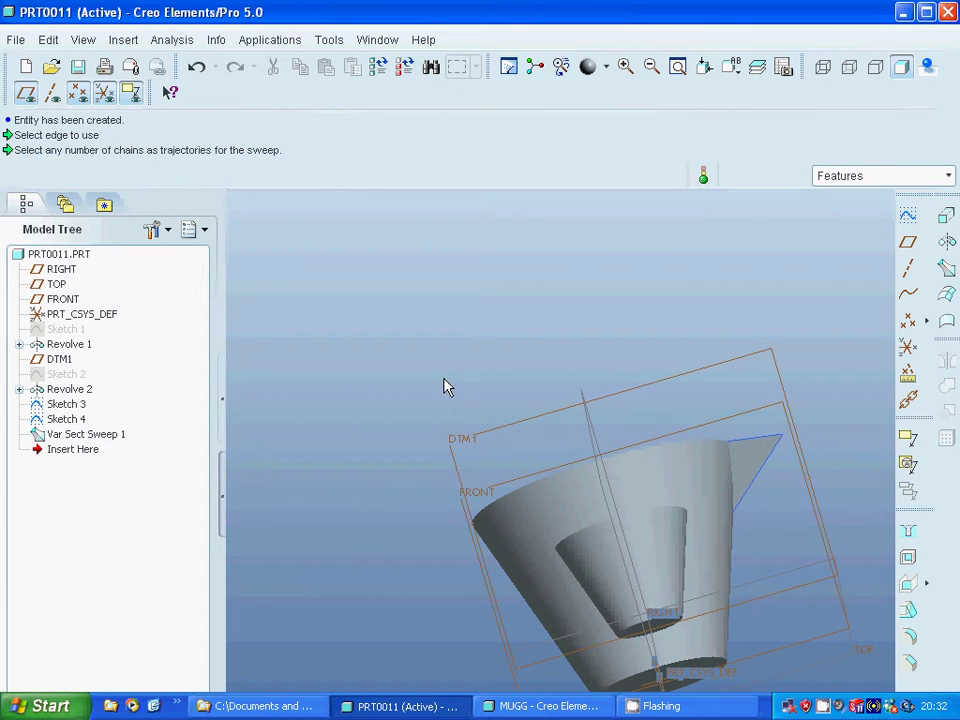
Start a new sketch on the DTM1 plane, with the RIGHT plane as its reference oriented to the right.
click(493, 439)
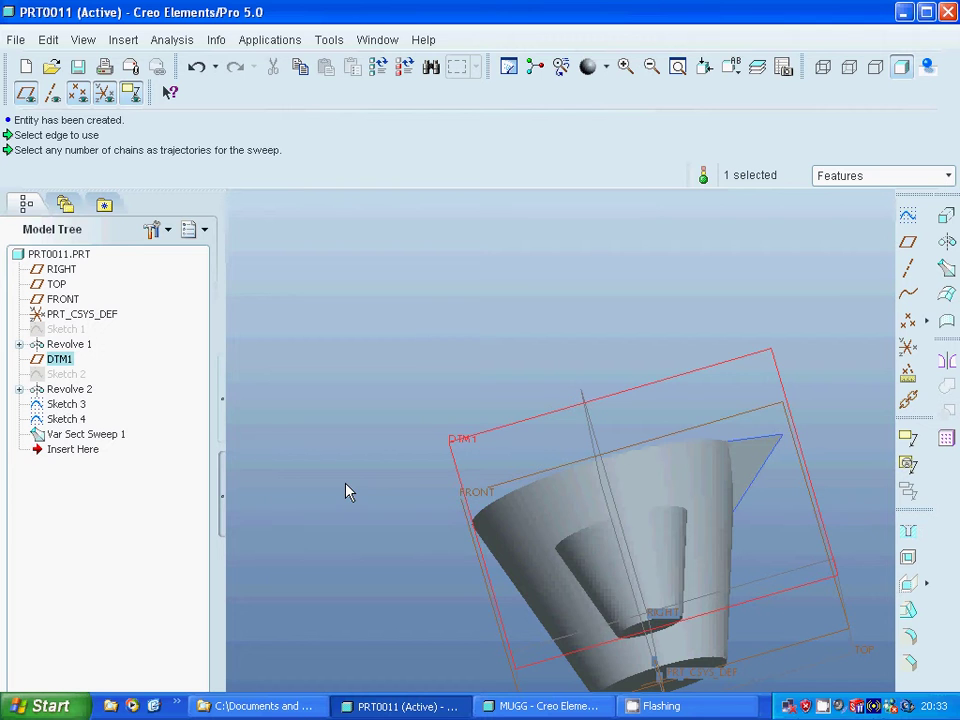
click(907, 215)
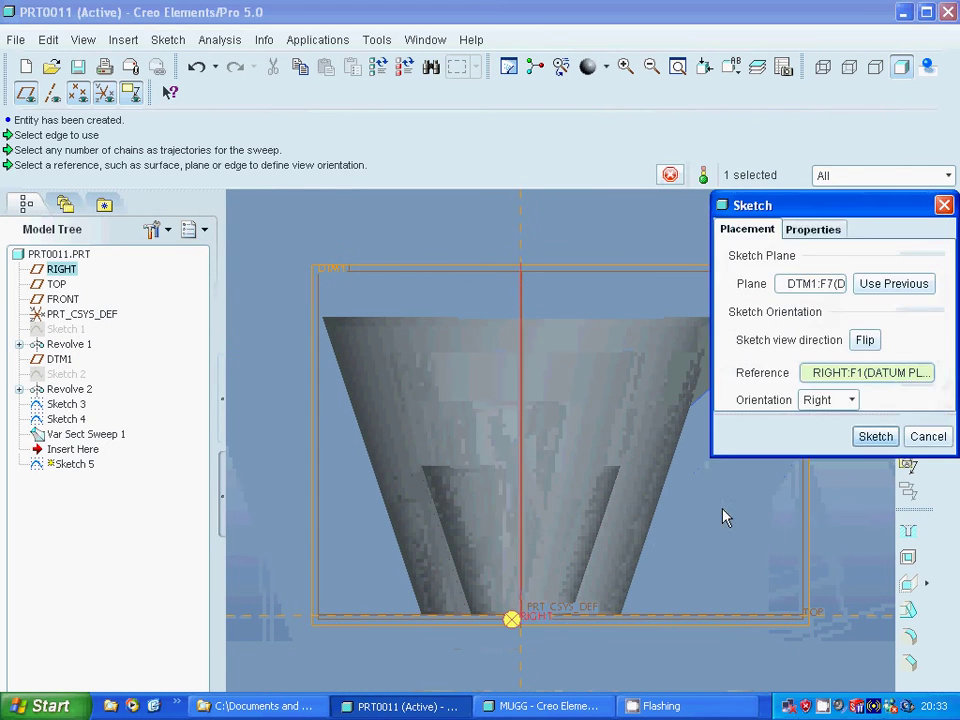
click(888, 438)
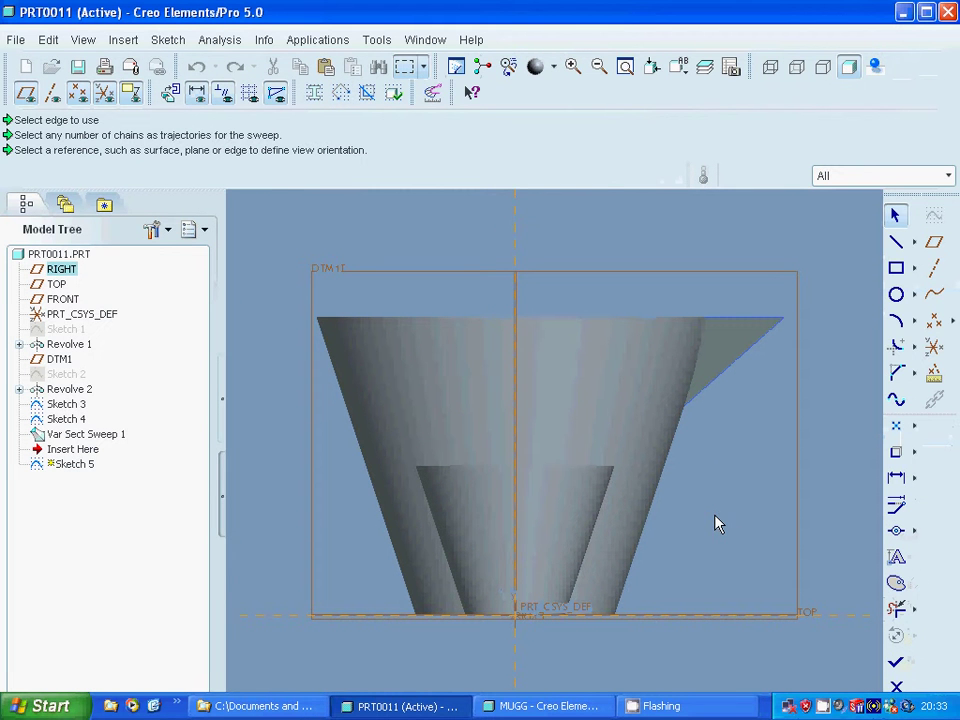
Project the outer slanted edge of the half-scale copy into the sketch as a single edge.
click(896, 243)
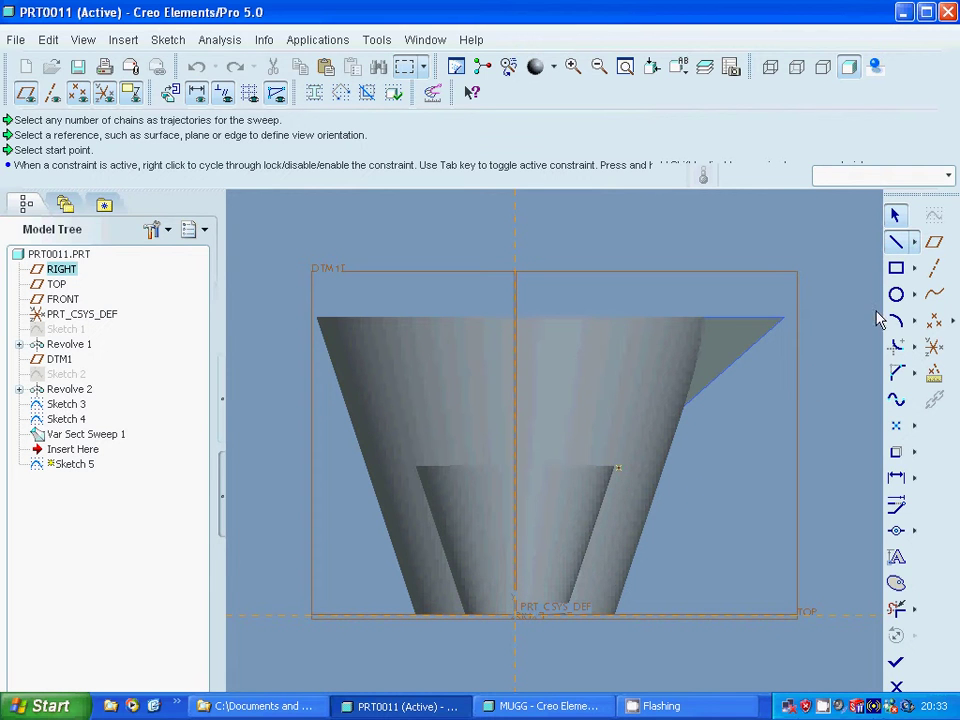
click(896, 220)
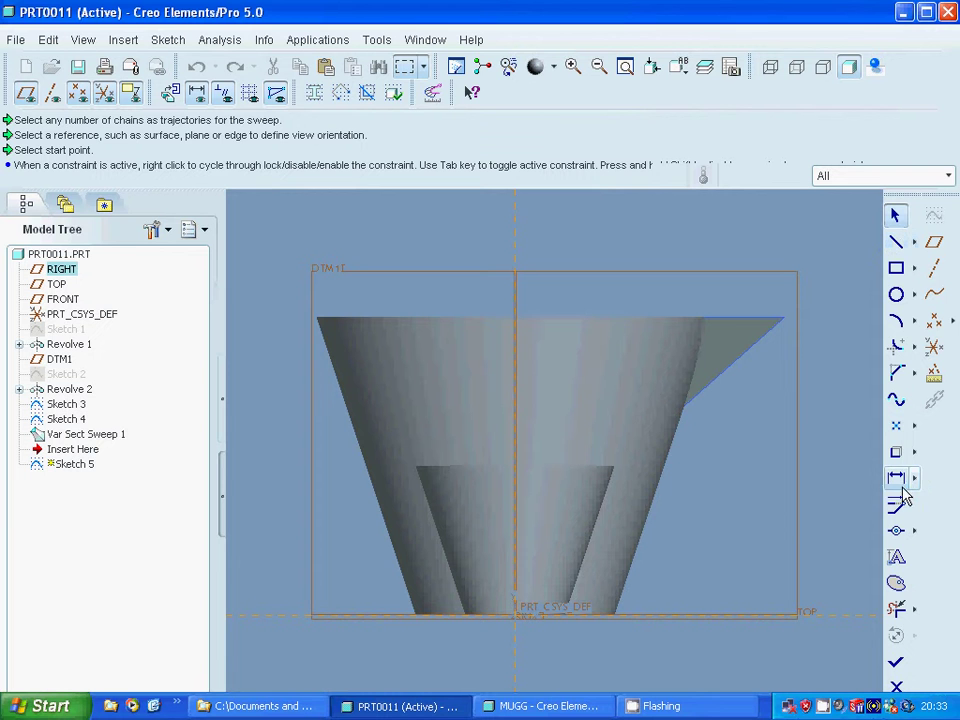
click(896, 454)
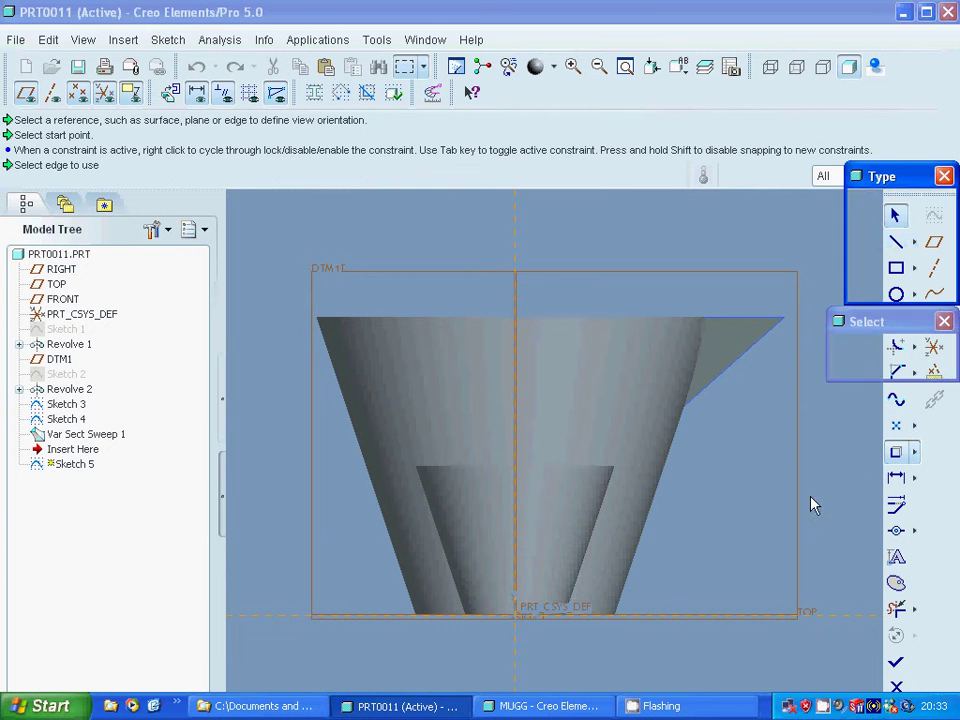
click(597, 533)
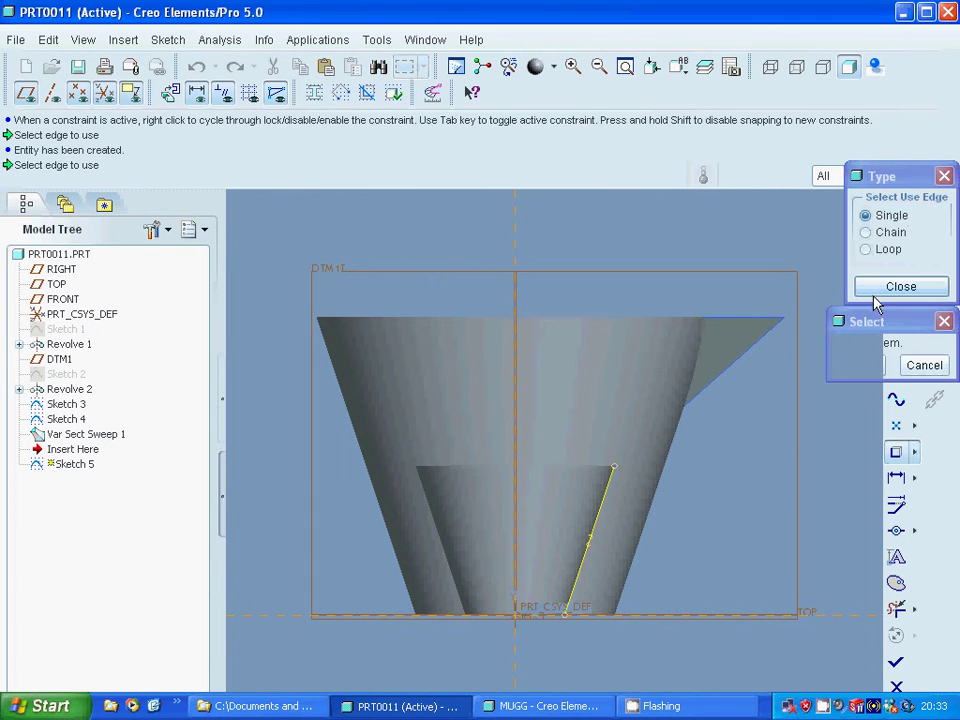
click(901, 286)
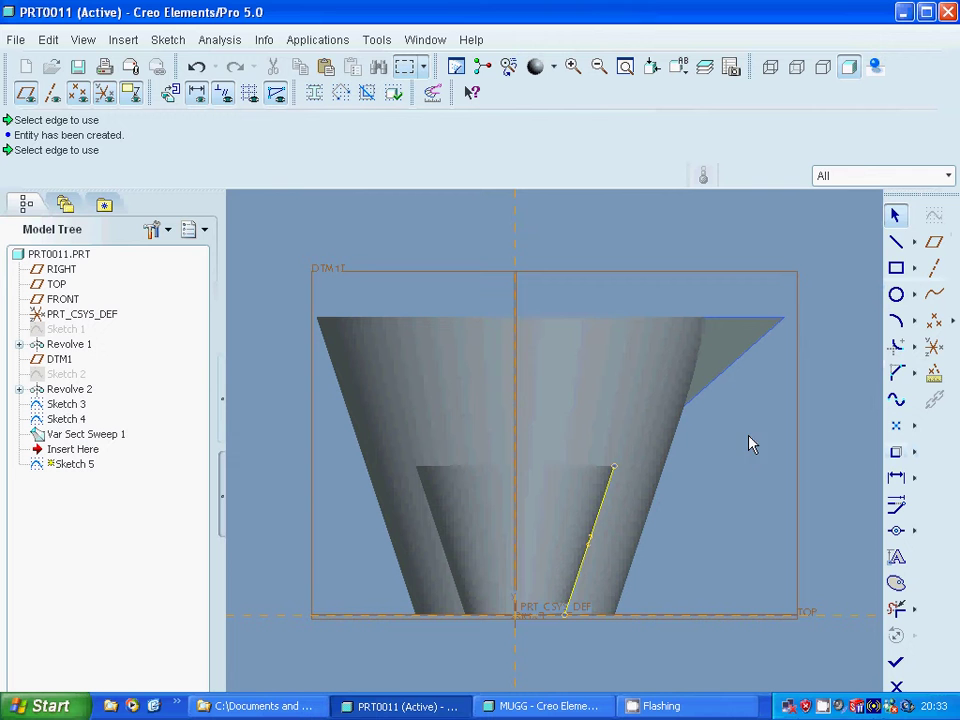
Draw a line sloping up and outward from the projected edge, and set the angle between them to 150 degrees.
click(896, 241)
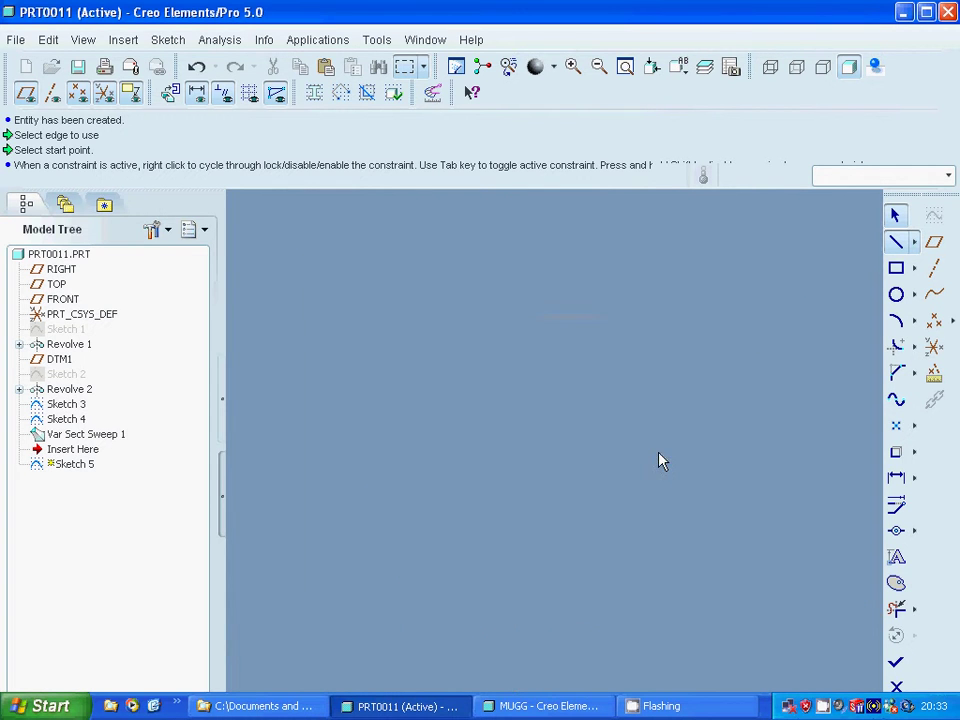
click(654, 461)
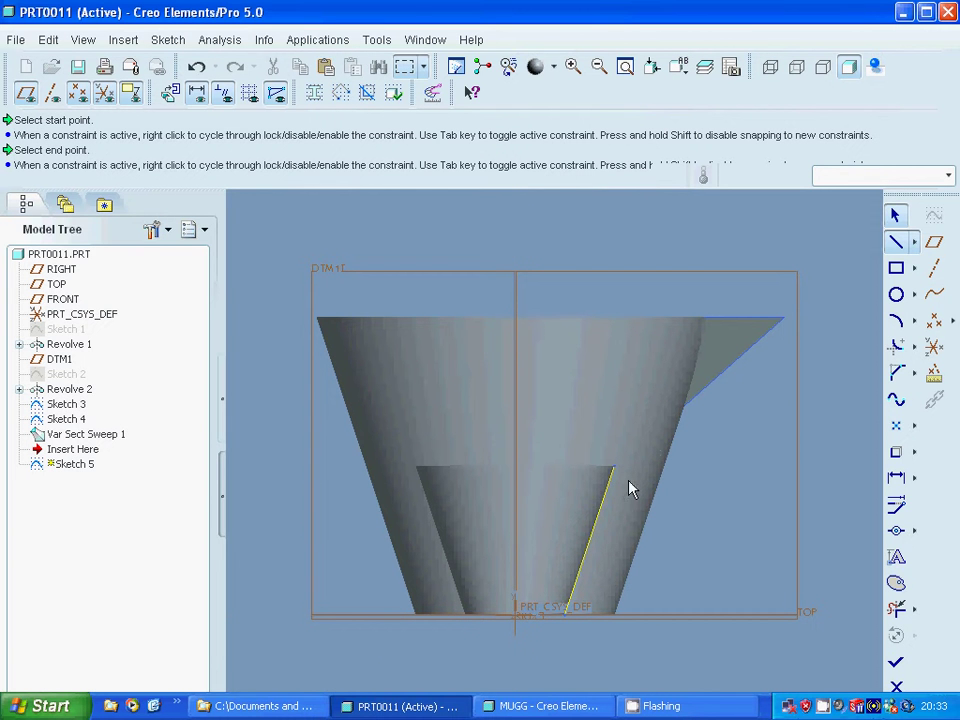
middle_click(590, 540)
click(896, 215)
click(612, 522)
double_click(612, 522)
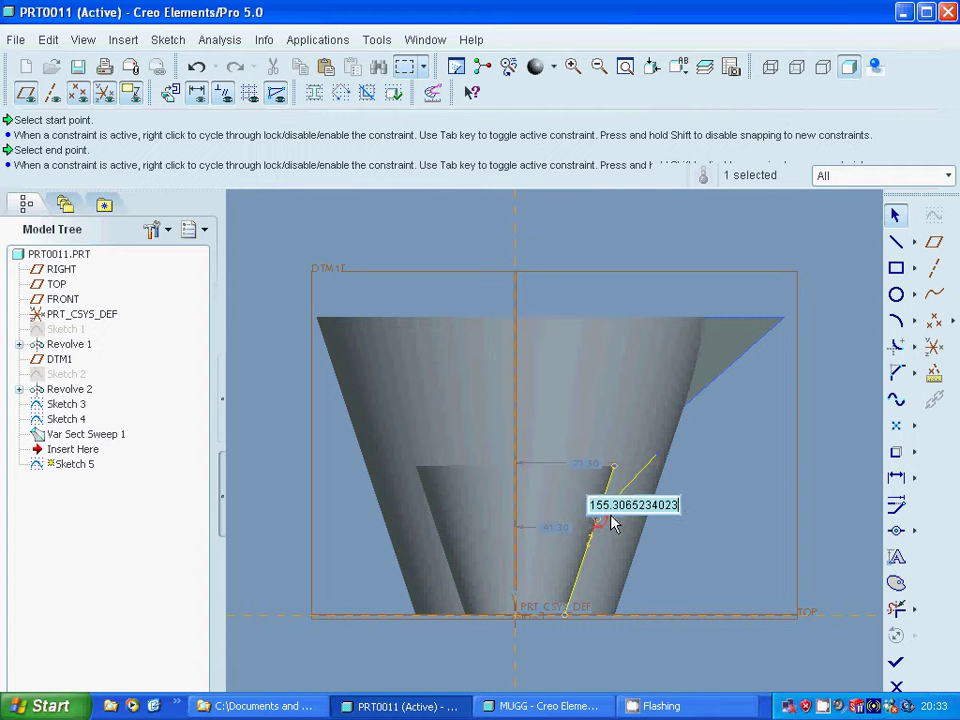
text(150)
key(Return)
click(706, 548)
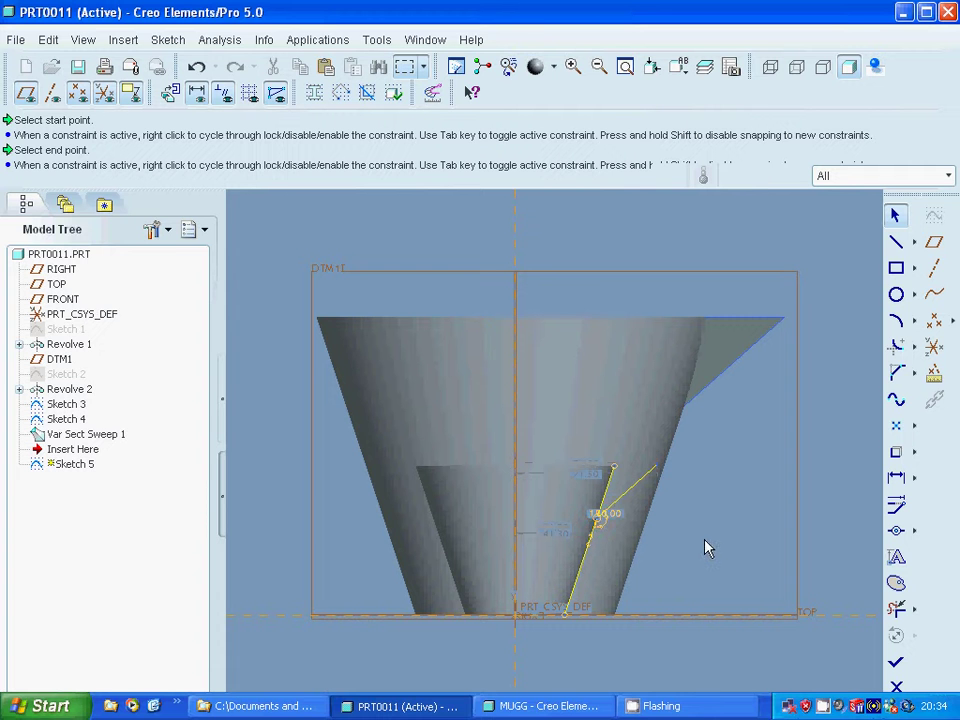
Draw a horizontal line from the projected edge's upper end outward past the end of the sloping line.
key(l)
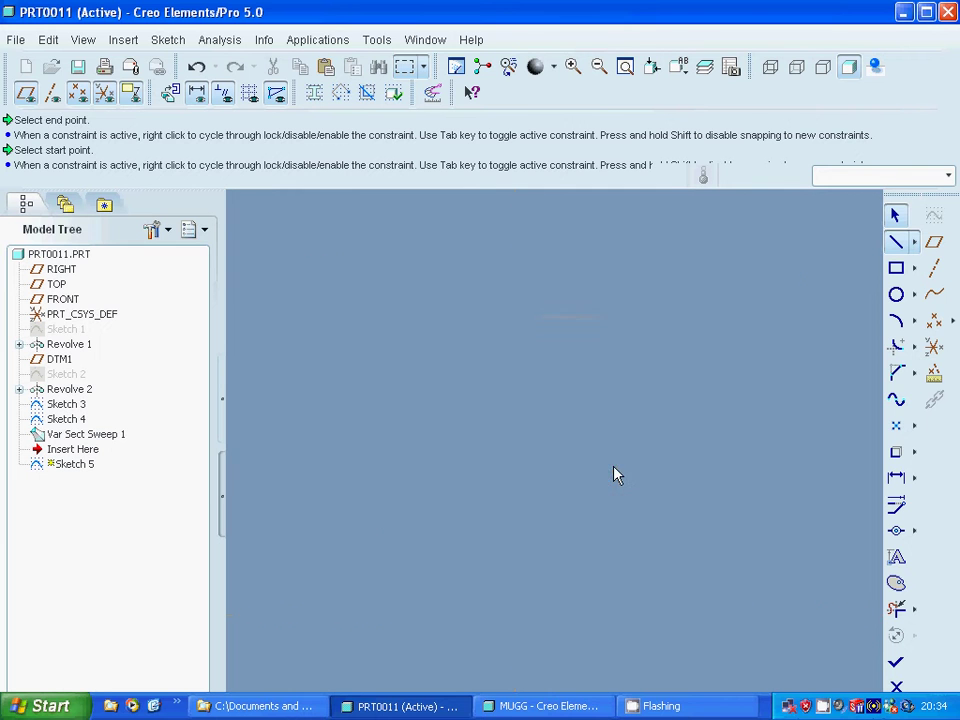
click(680, 480)
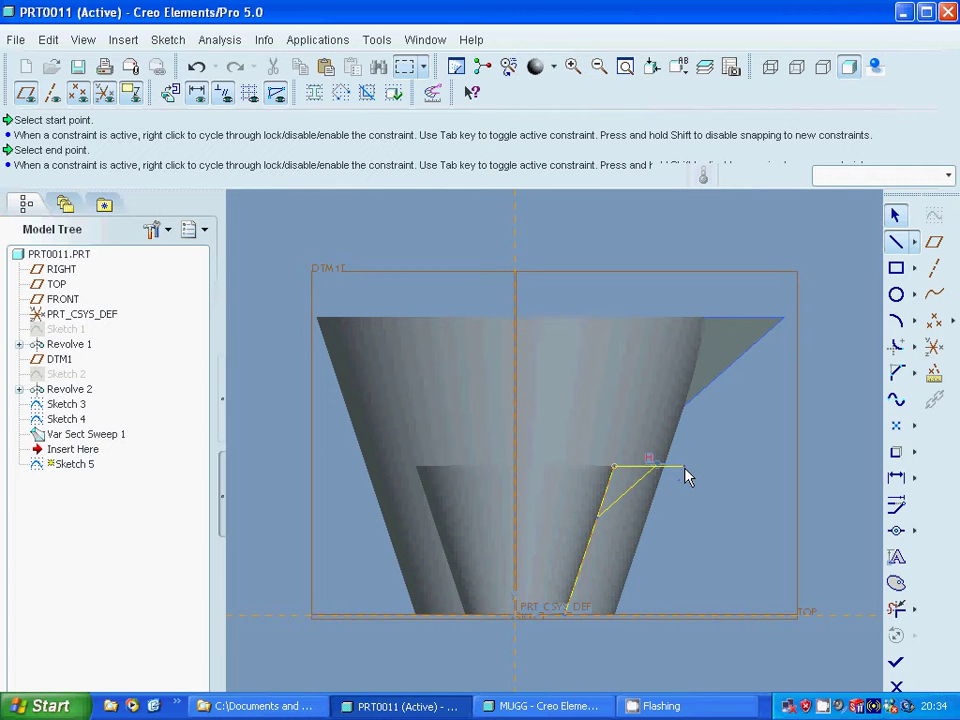
click(688, 477)
middle_click(688, 479)
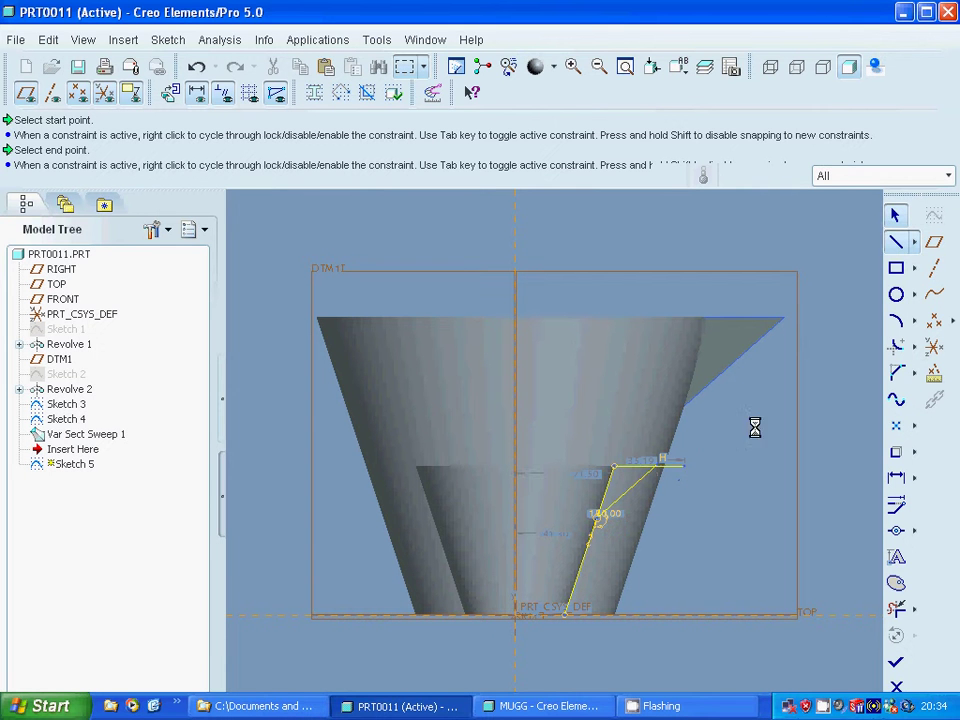
Trim the horizontal line and the sloping line to a shared corner.
click(573, 66)
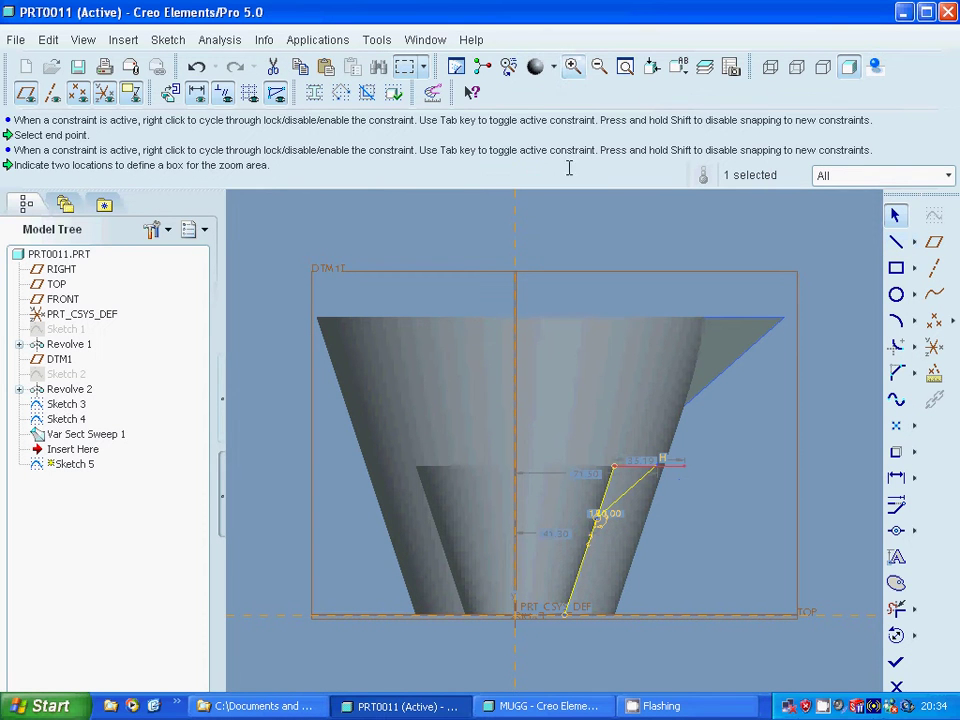
click(510, 407)
click(703, 621)
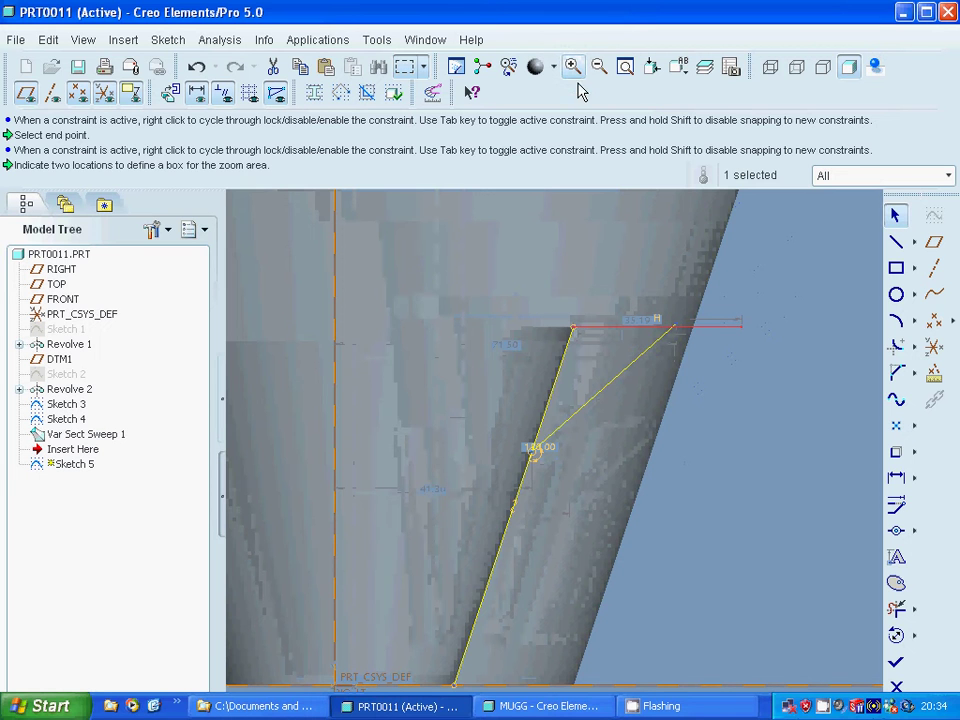
click(914, 612)
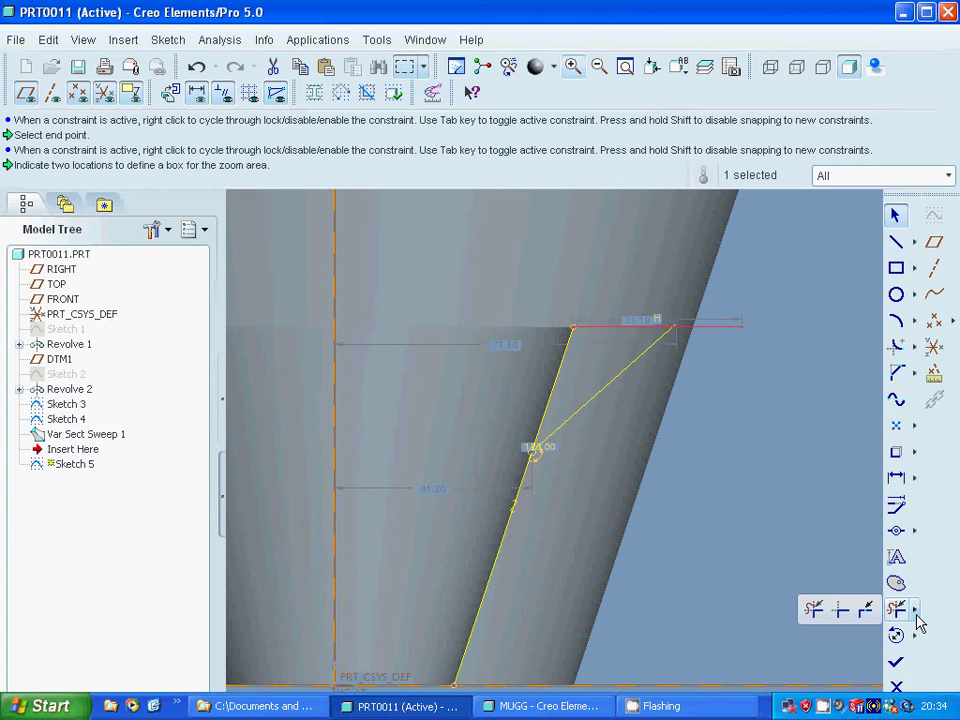
click(841, 612)
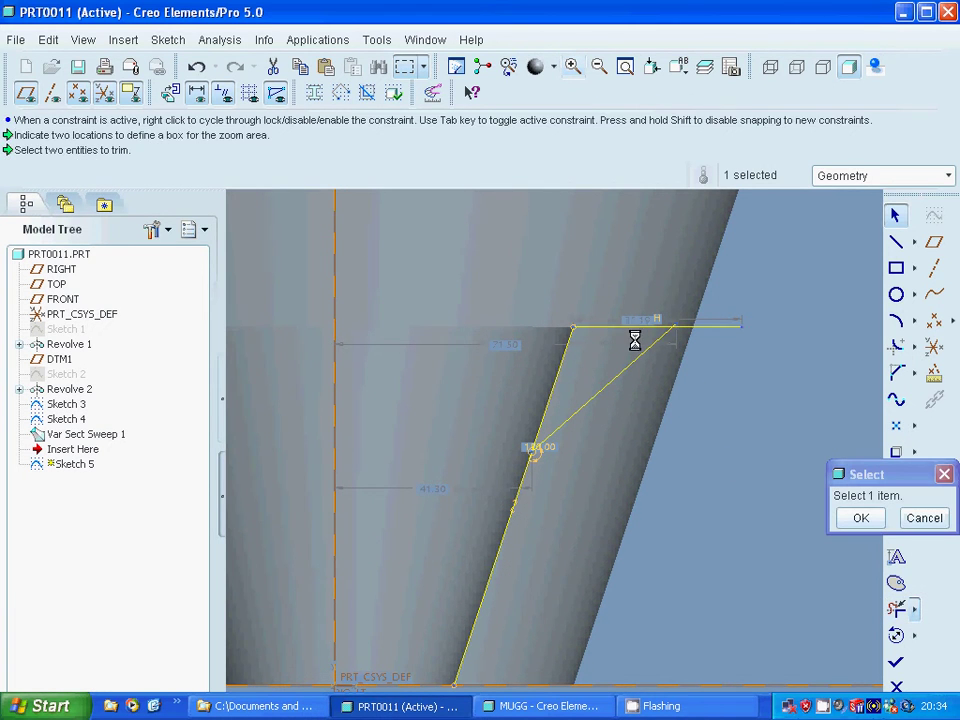
click(639, 364)
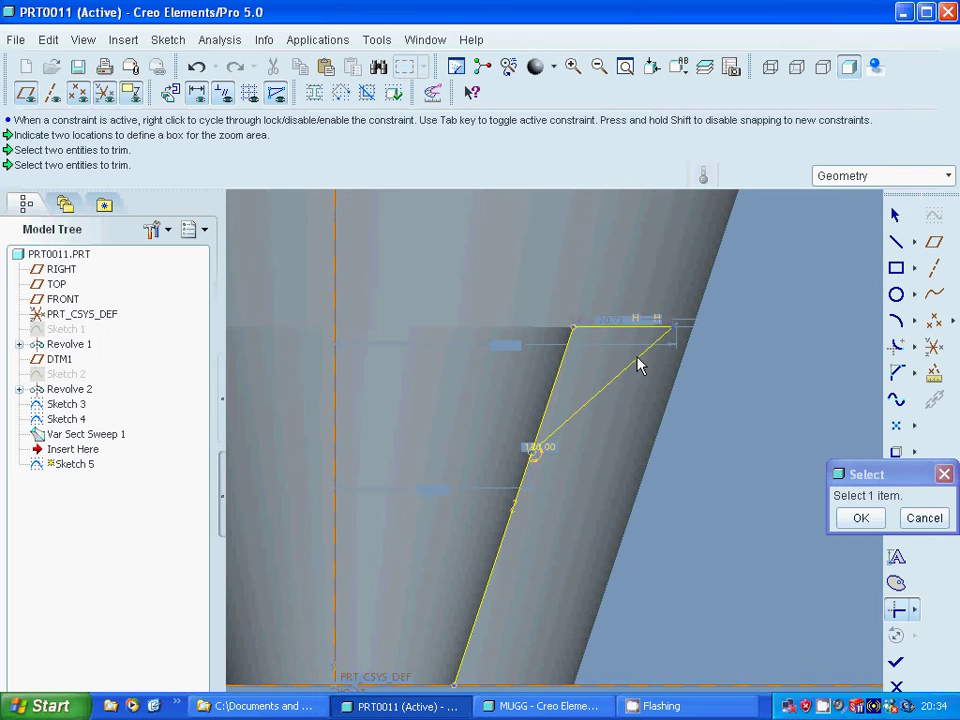
click(858, 518)
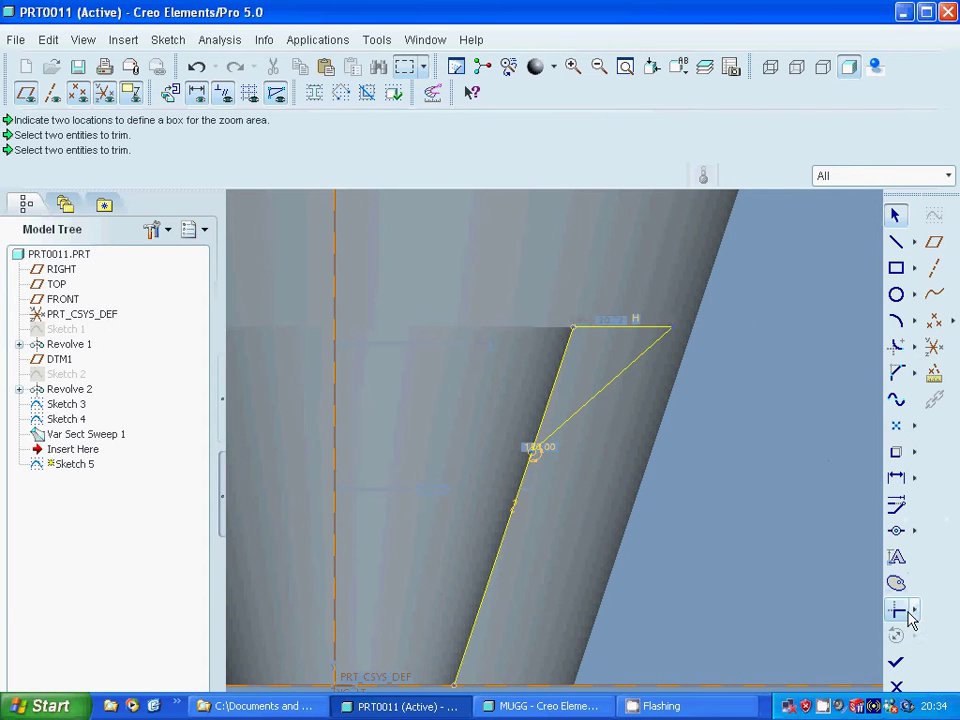
Delete the horizontal line and the projected edge, leaving only the sloping line, and finish the sketch.
click(914, 612)
click(832, 620)
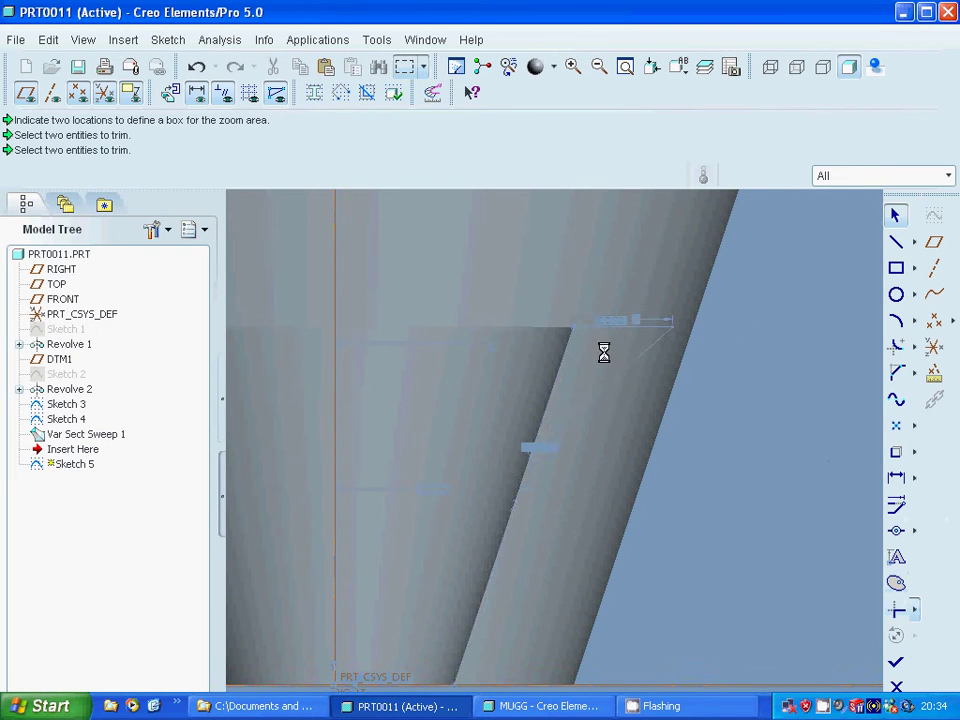
click(598, 333)
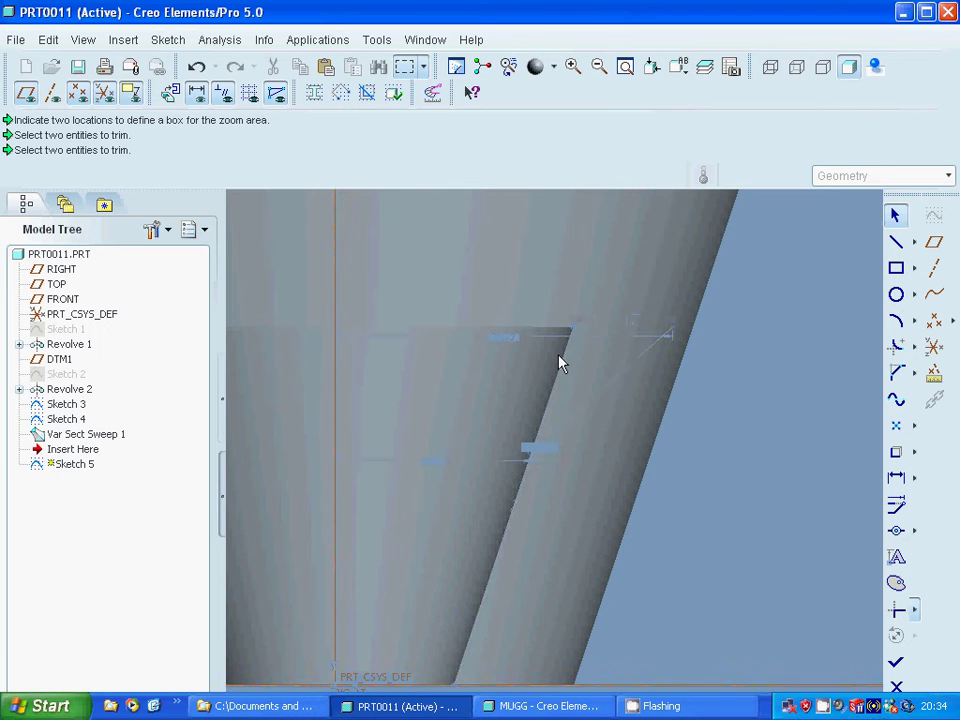
click(557, 376)
click(520, 497)
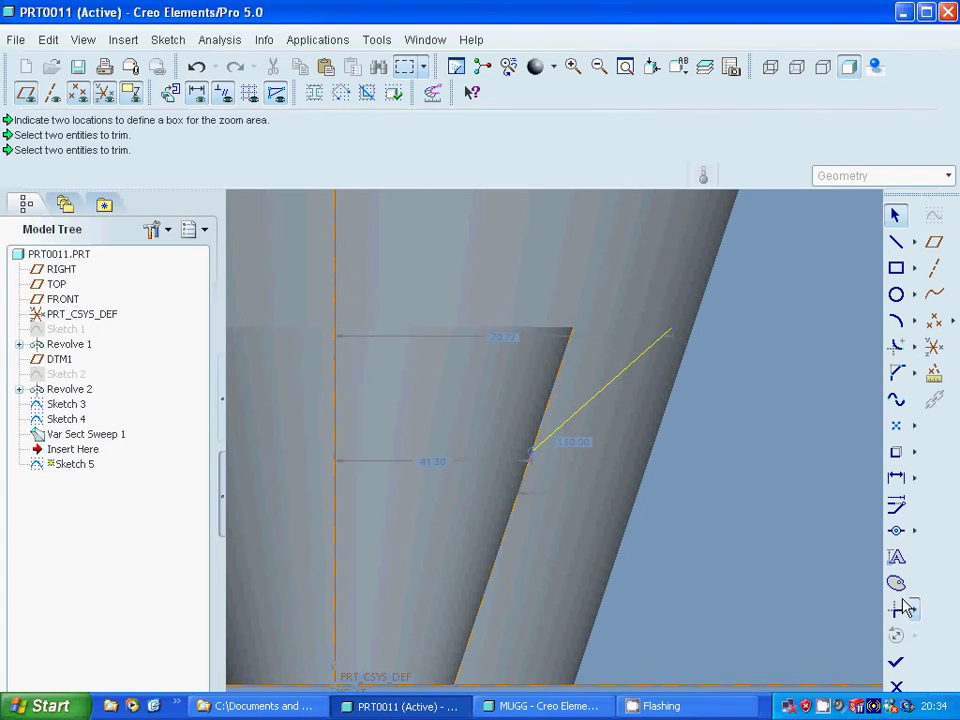
click(897, 667)
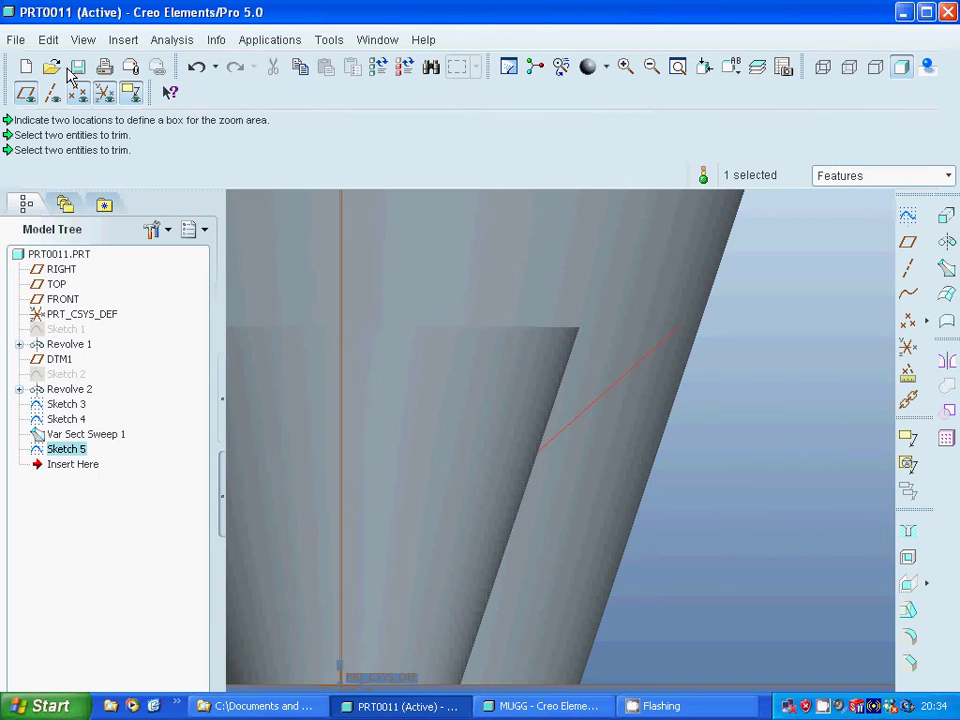
Start a solid variable section sweep with the new sloping line as its origin trajectory.
click(121, 40)
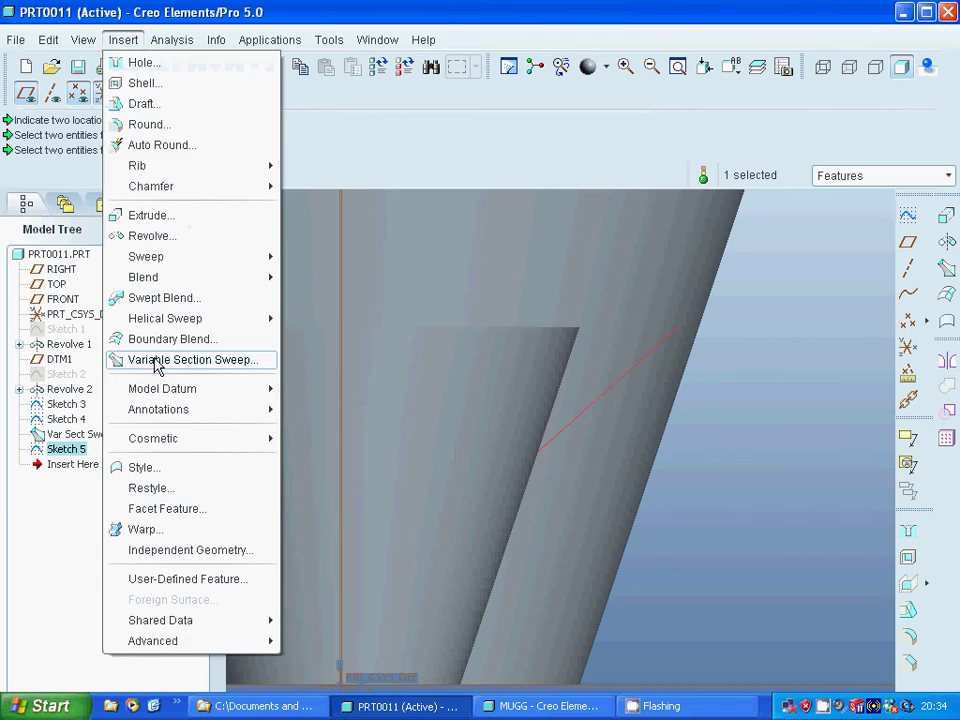
click(140, 359)
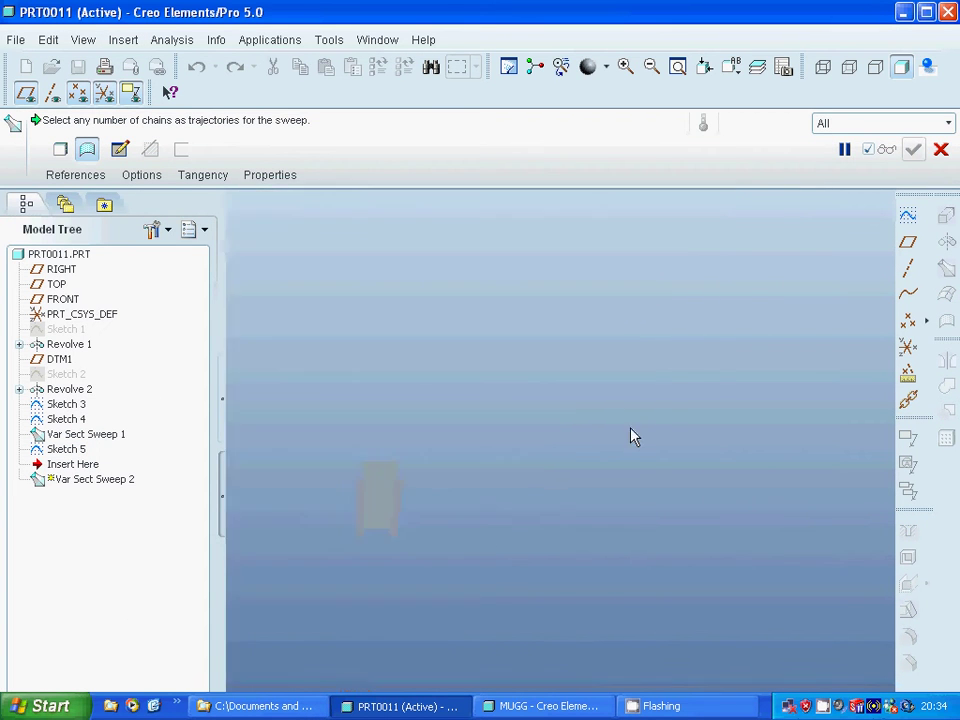
click(62, 178)
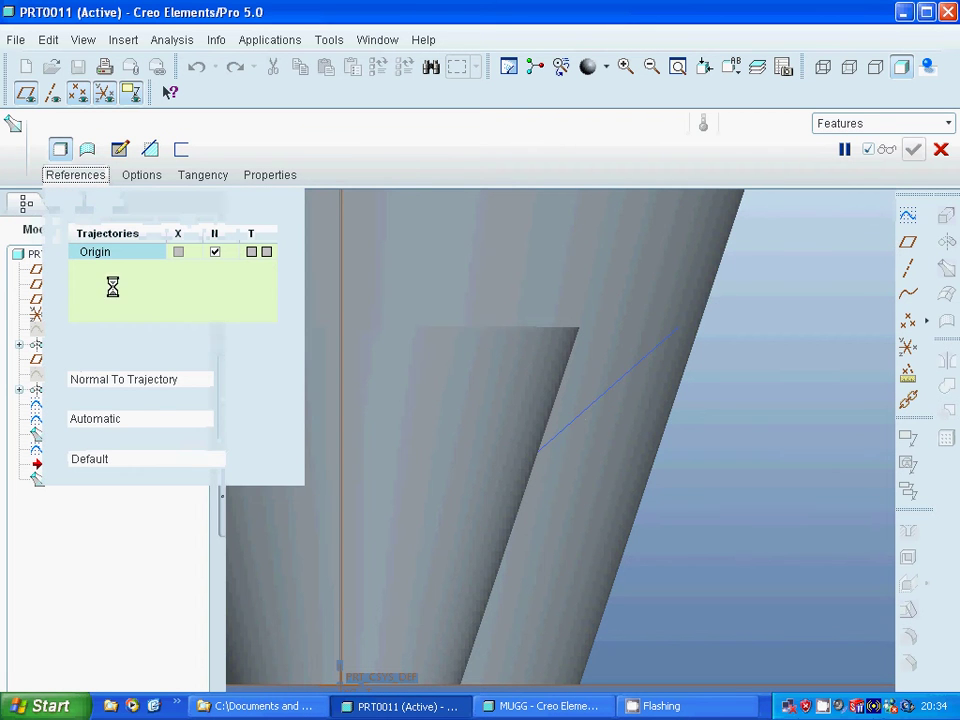
scroll(745, 432, down, 3)
scroll(745, 432, up, 2)
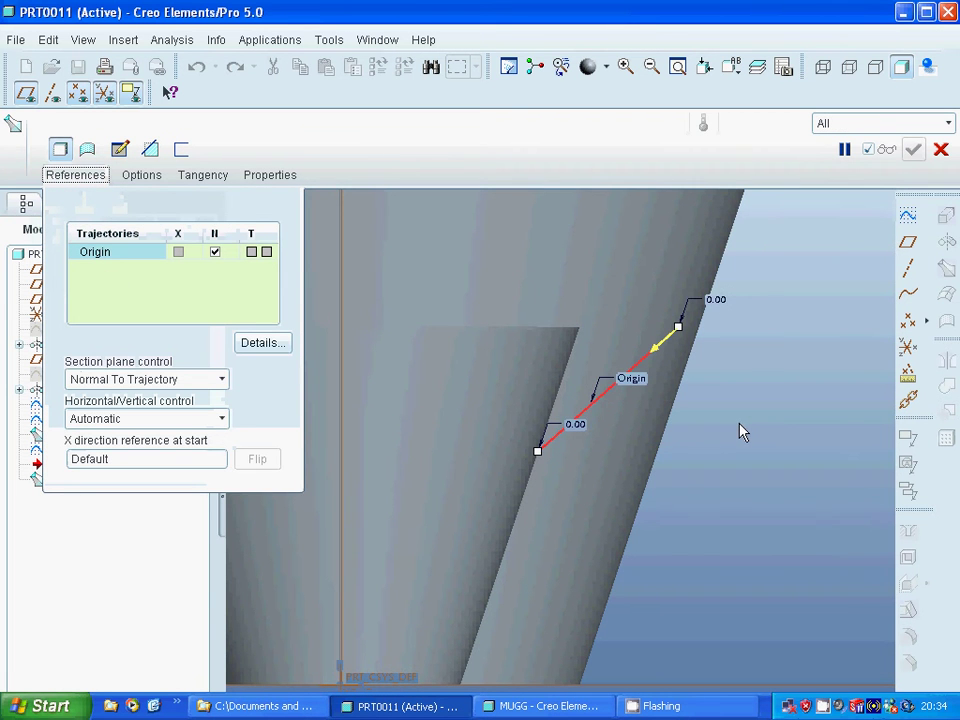
Set the sweep's section plane control to Normal To Projection, with the RIGHT datum plane as the direction reference.
click(222, 381)
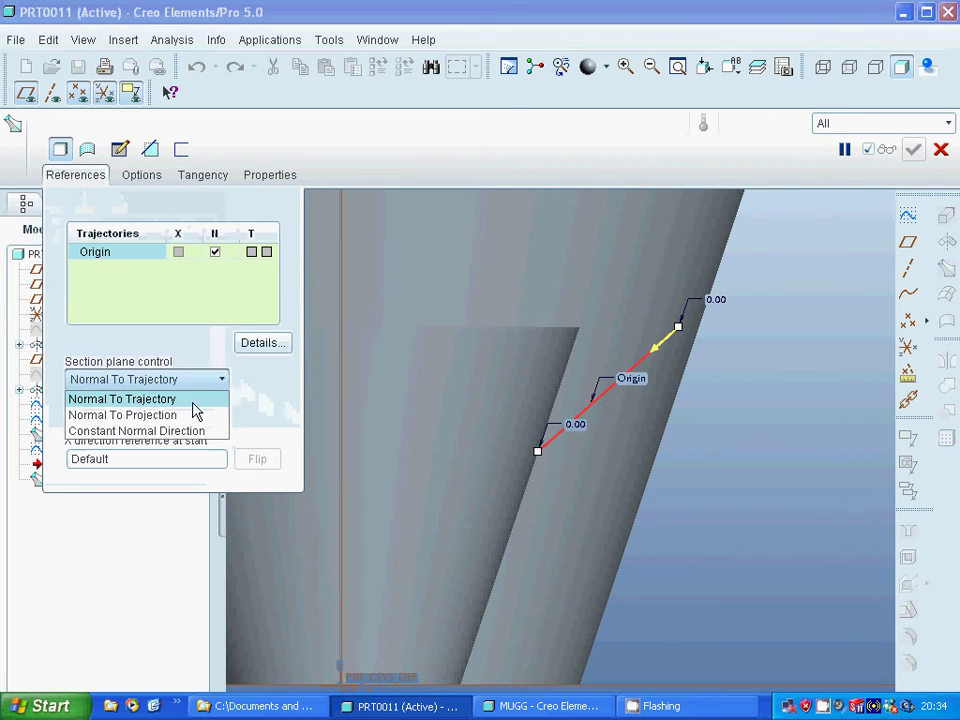
click(193, 415)
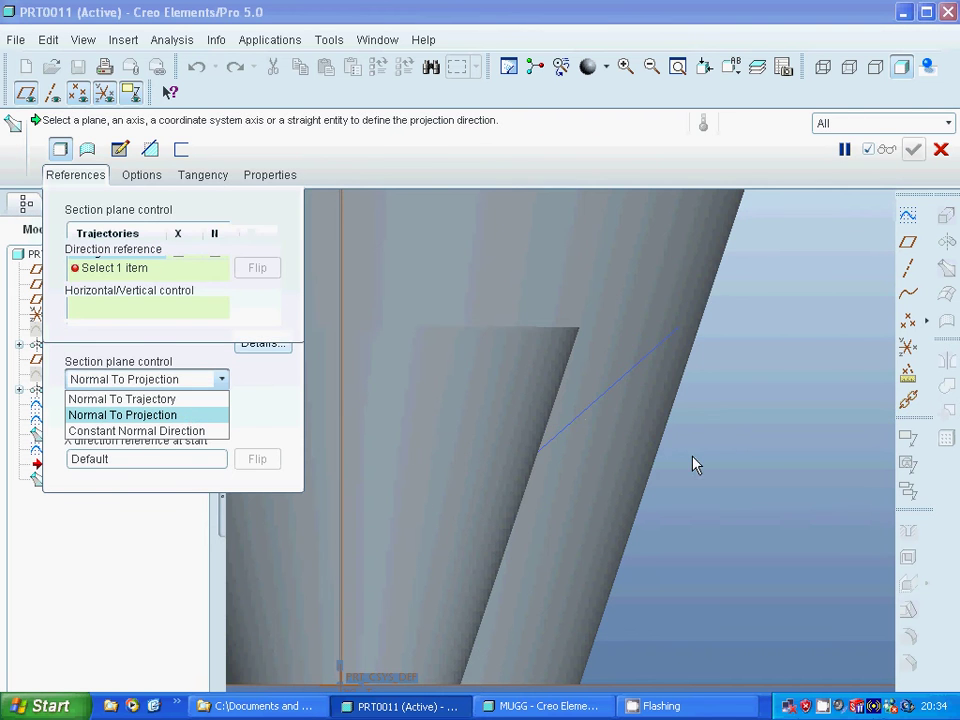
scroll(681, 456, down, 3)
scroll(684, 437, up, 3)
scroll(672, 420, down, 1)
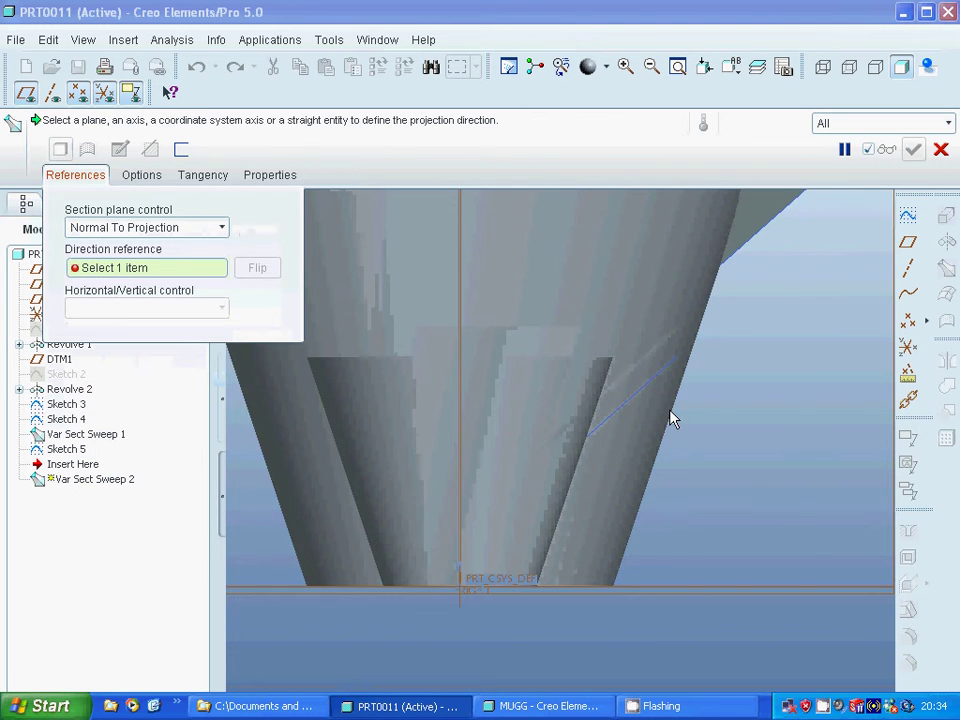
scroll(674, 416, down, 2)
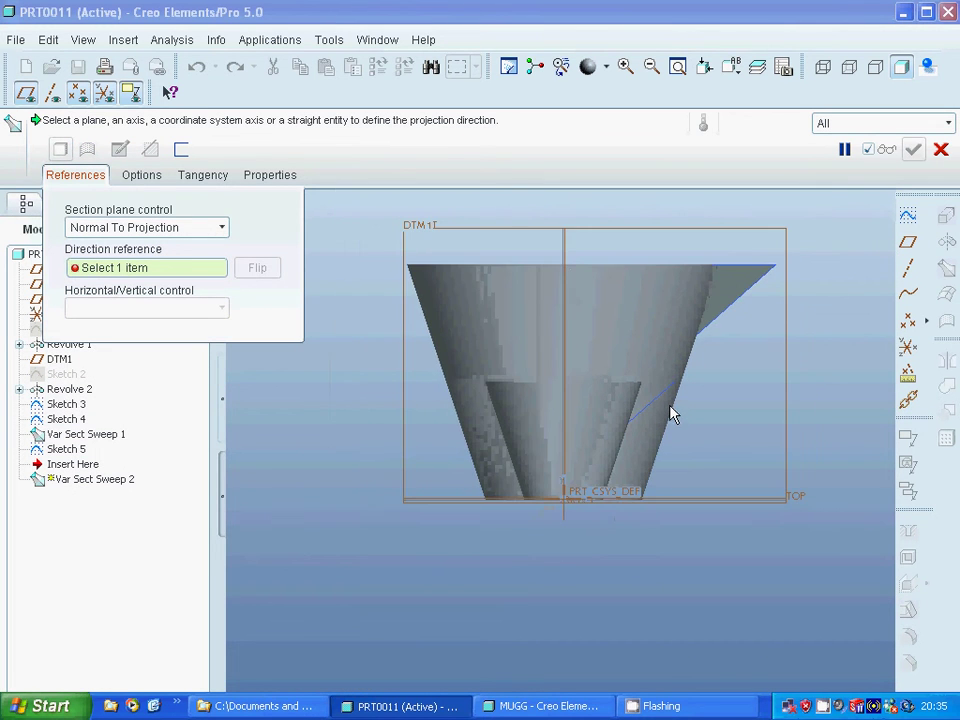
click(563, 257)
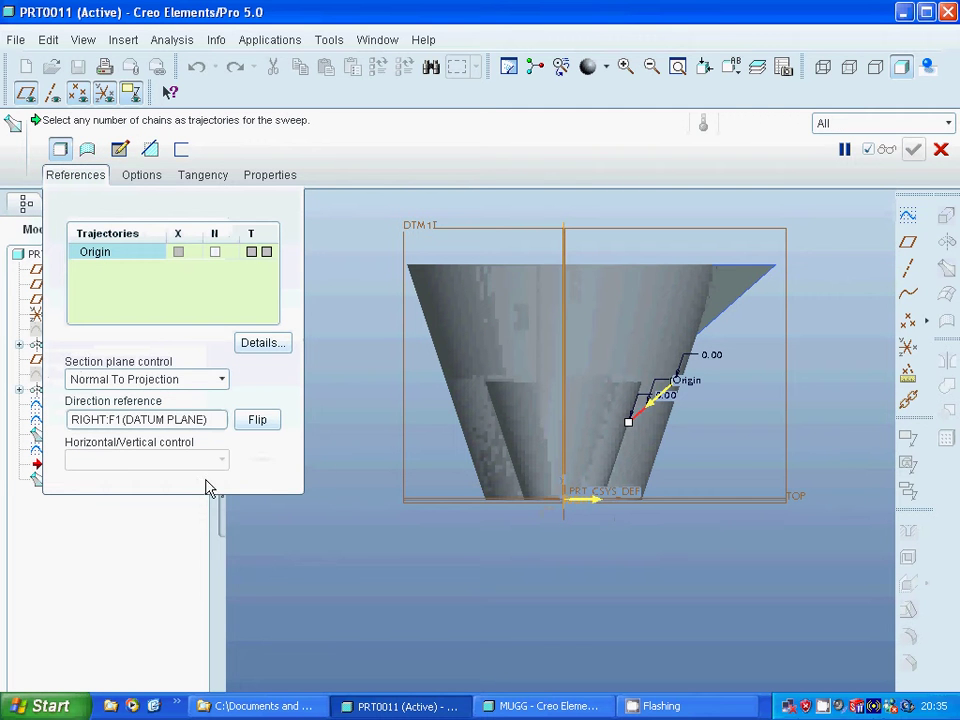
Open the sweep's section sketch and project the trajectory line at the smaller mug's rim into it.
click(119, 149)
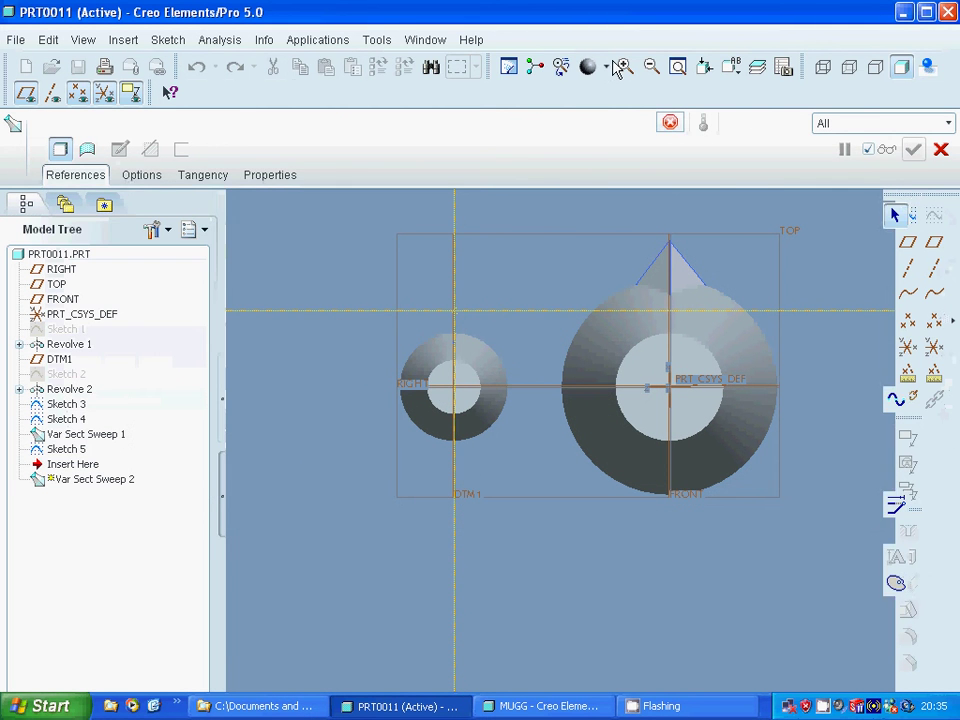
click(575, 68)
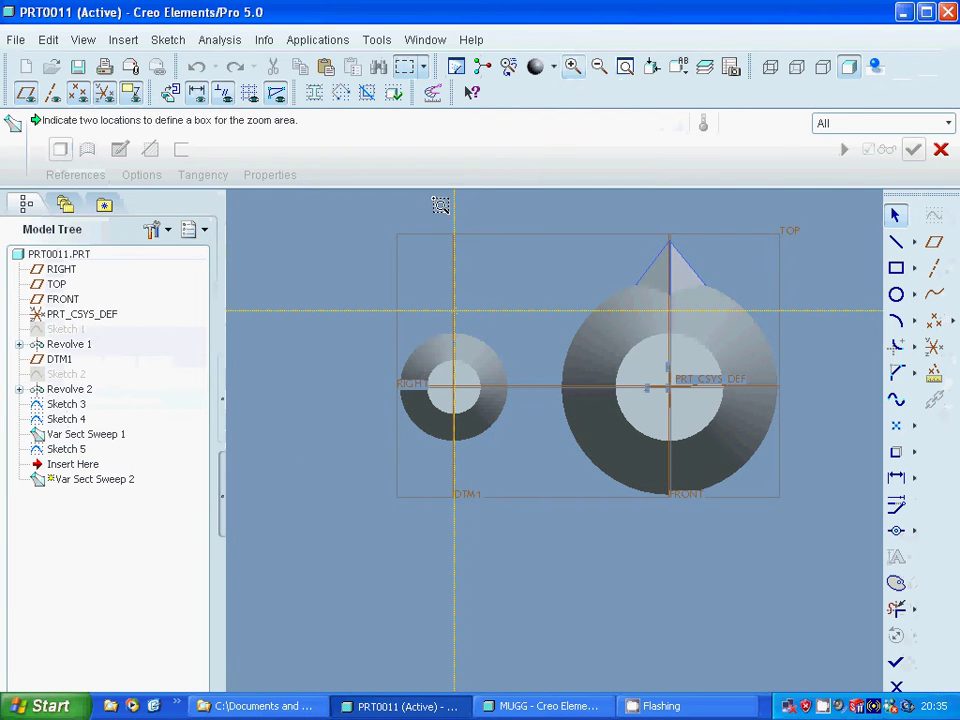
click(369, 246)
click(572, 427)
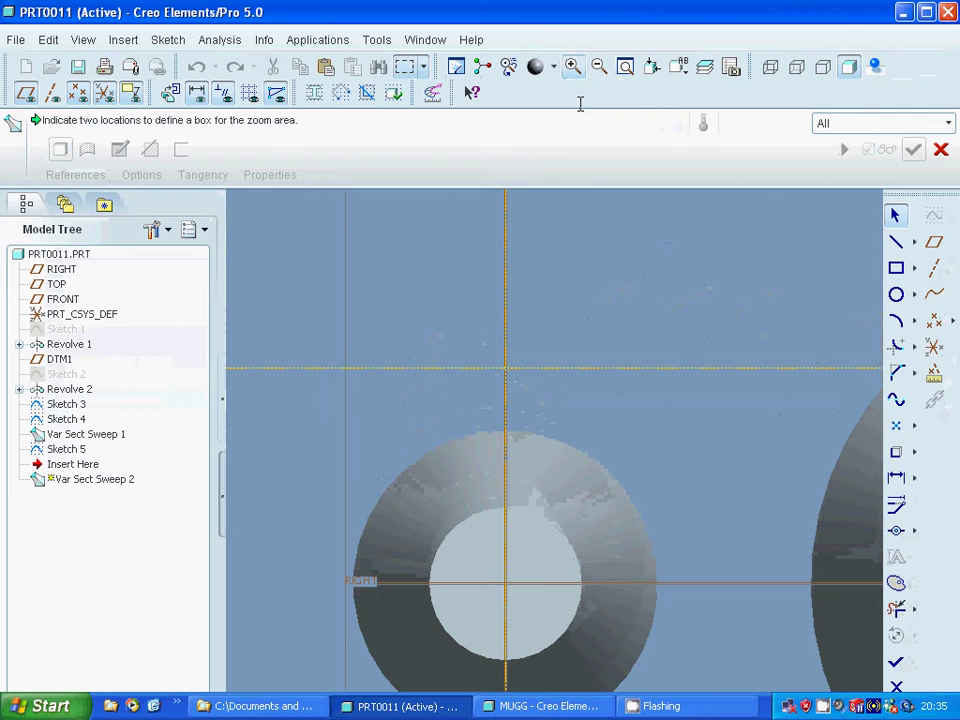
click(899, 454)
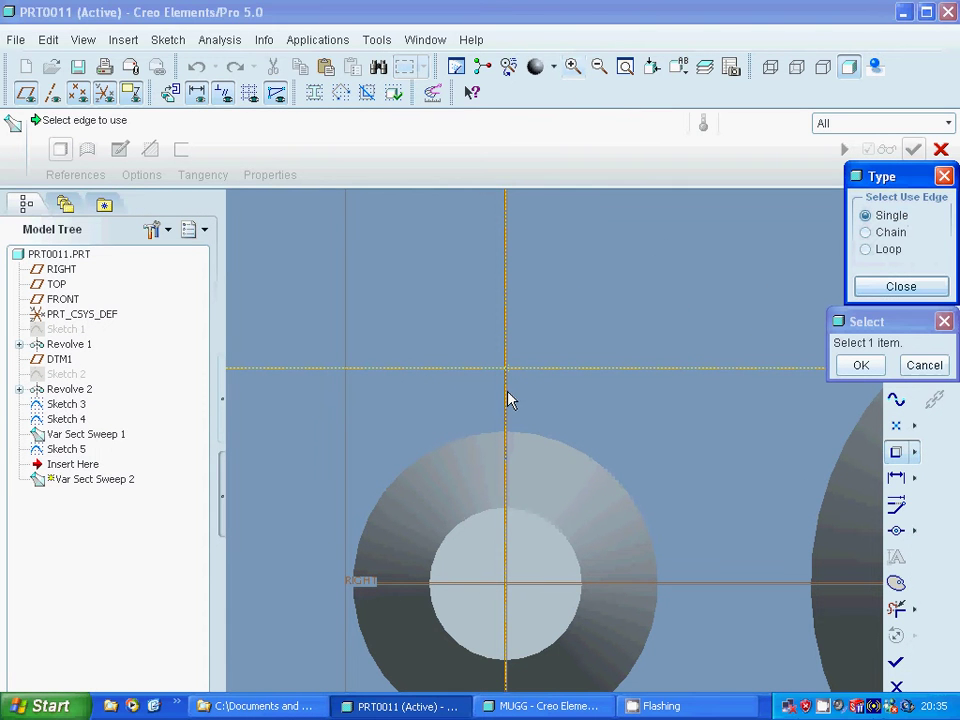
click(862, 286)
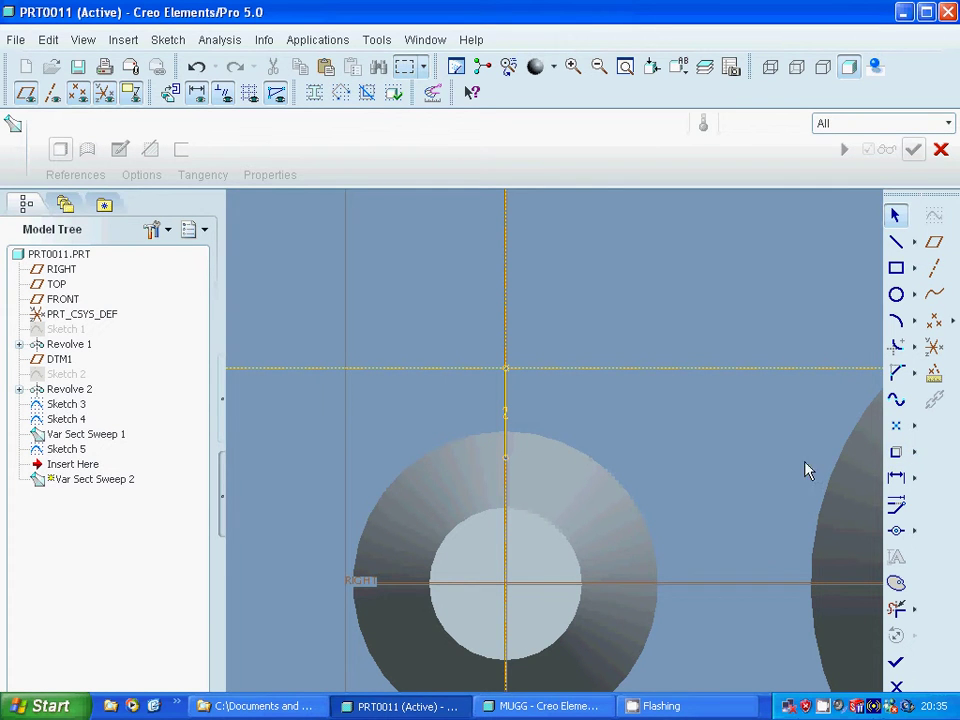
Project both halves of the smaller mug's rim circle into the section sketch.
click(896, 452)
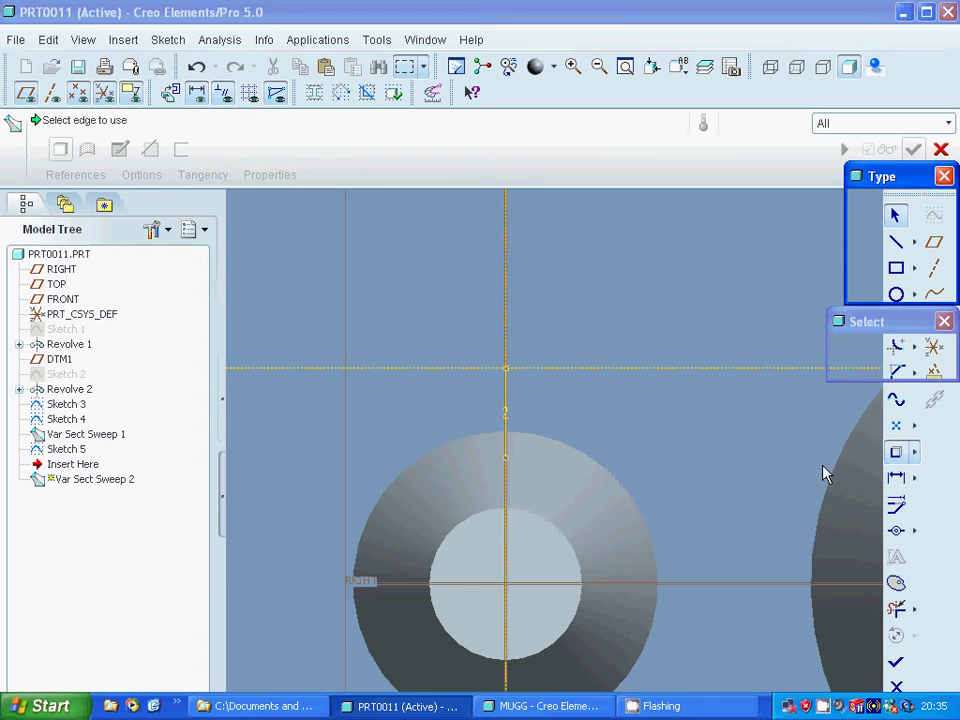
click(577, 457)
click(463, 450)
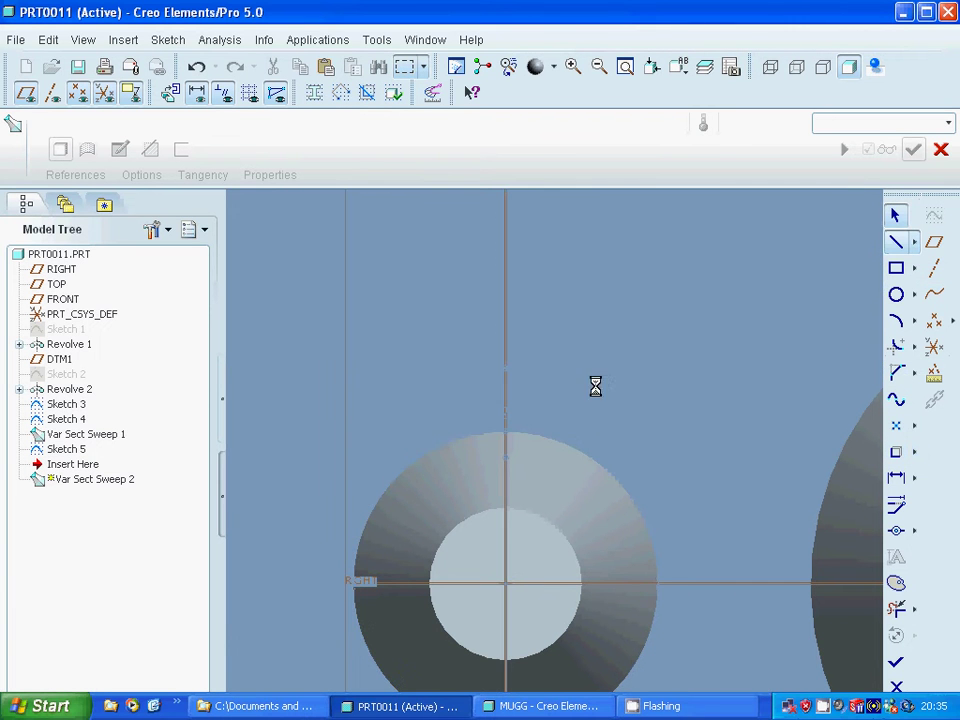
Draw two symmetric sloping lines from the trajectory's outer end to the smaller mug's rim circle.
click(505, 369)
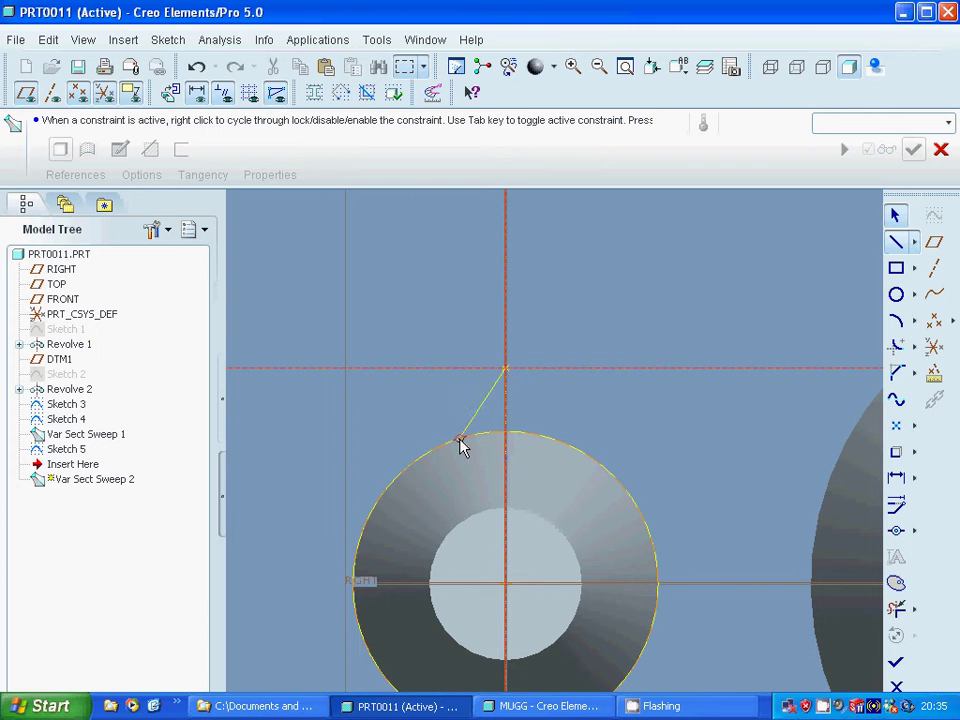
click(460, 443)
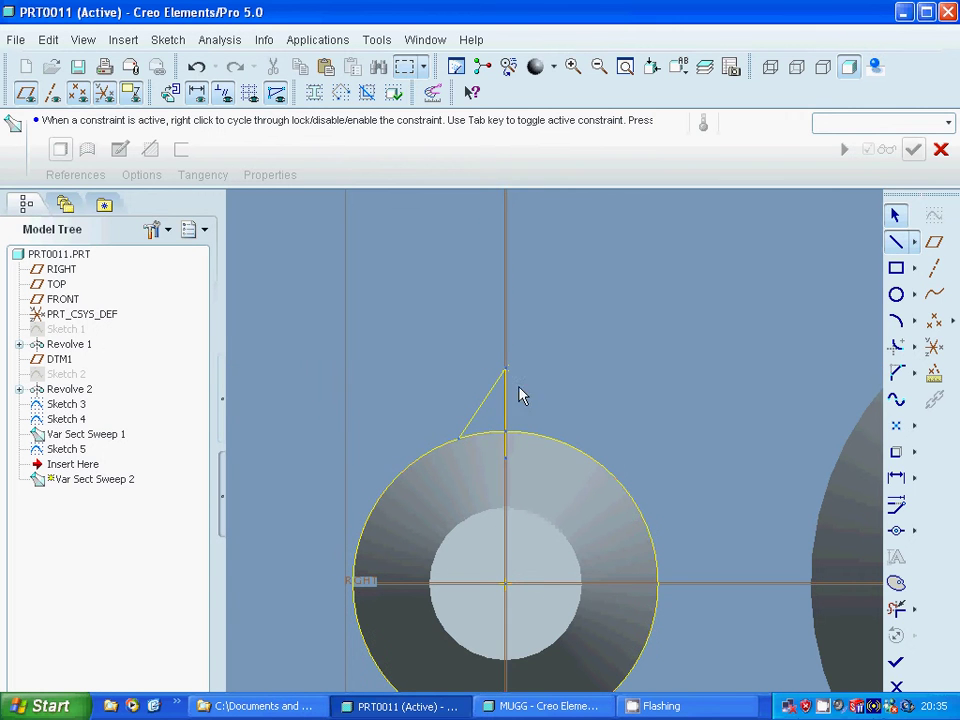
middle_click(836, 354)
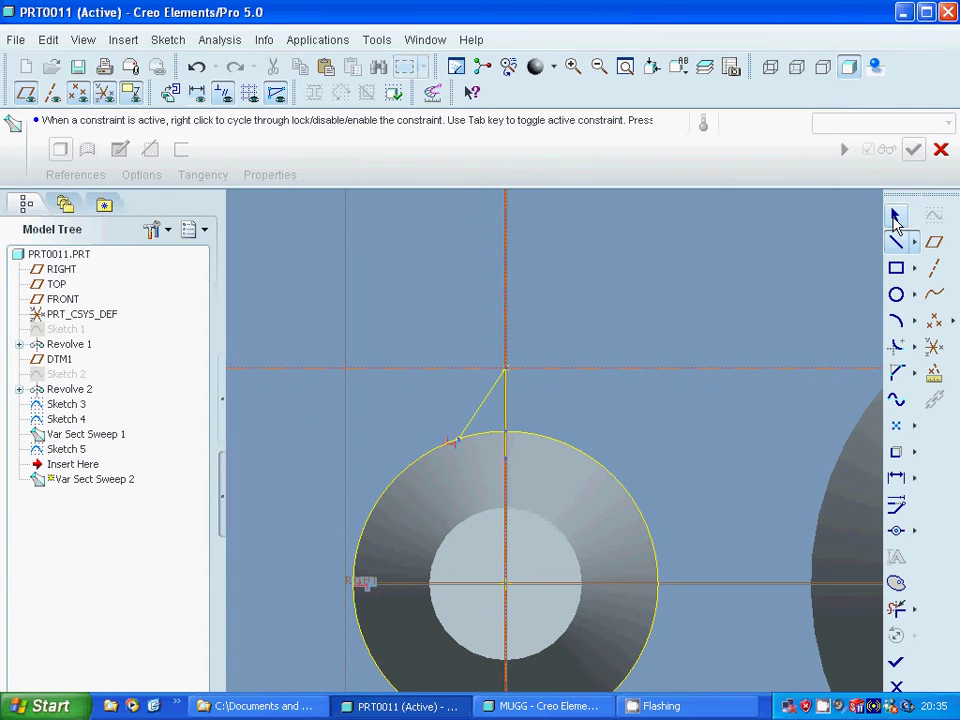
click(895, 216)
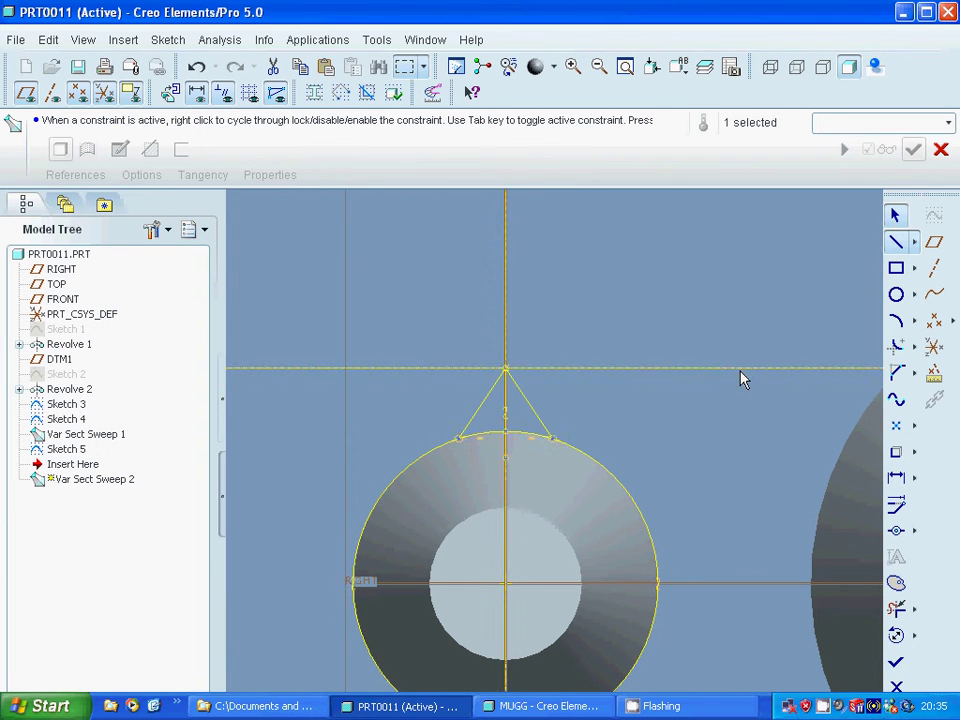
Trim away the rim circle outside the two sloping lines and try to finish the section.
click(896, 608)
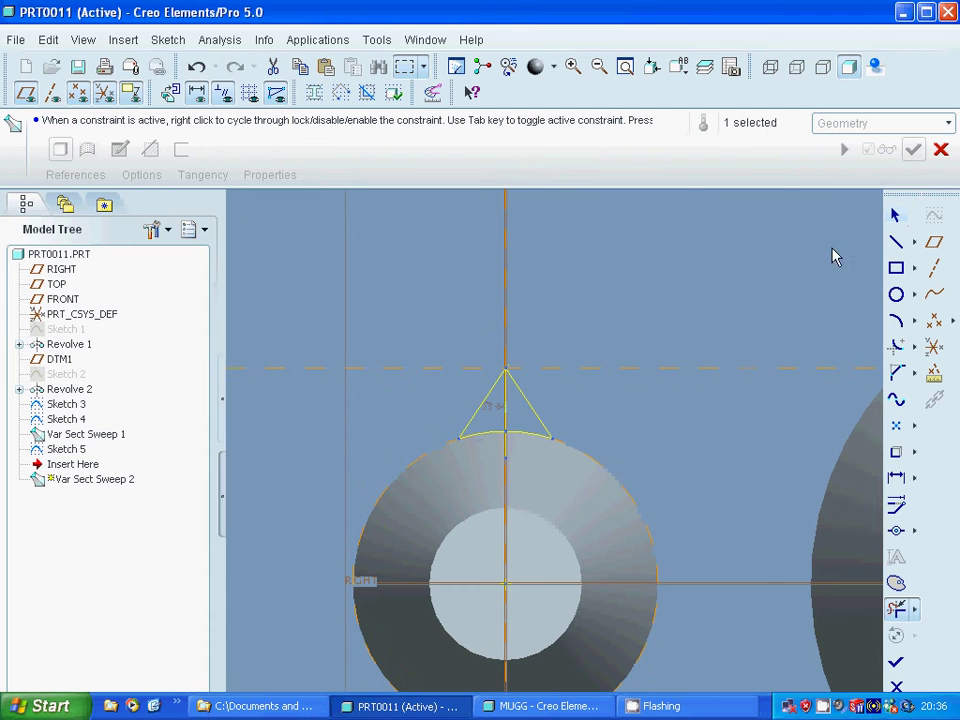
click(895, 666)
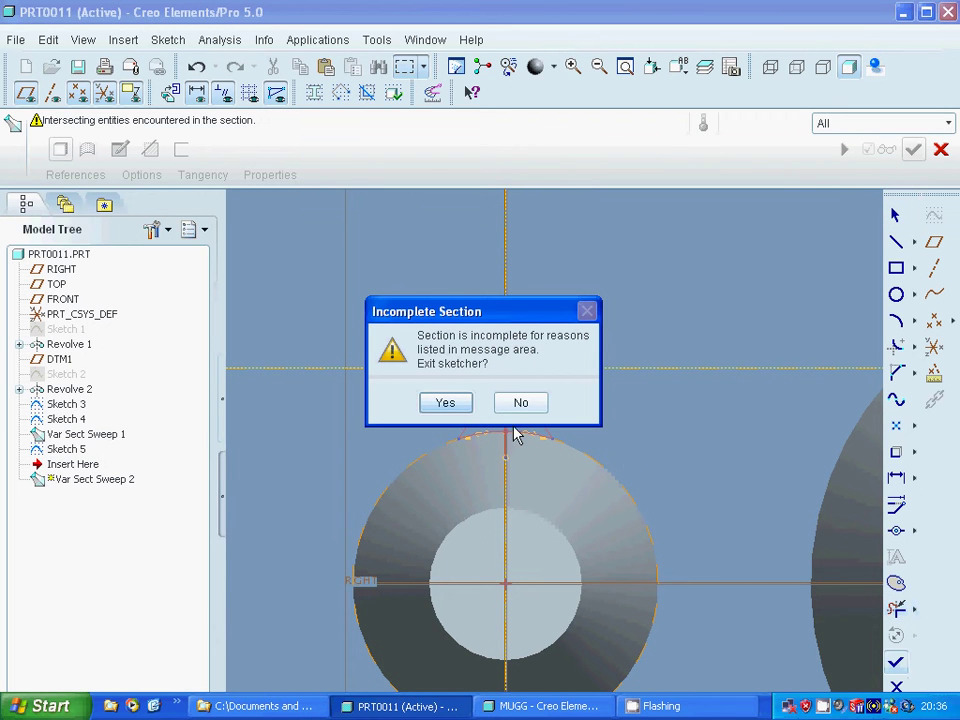
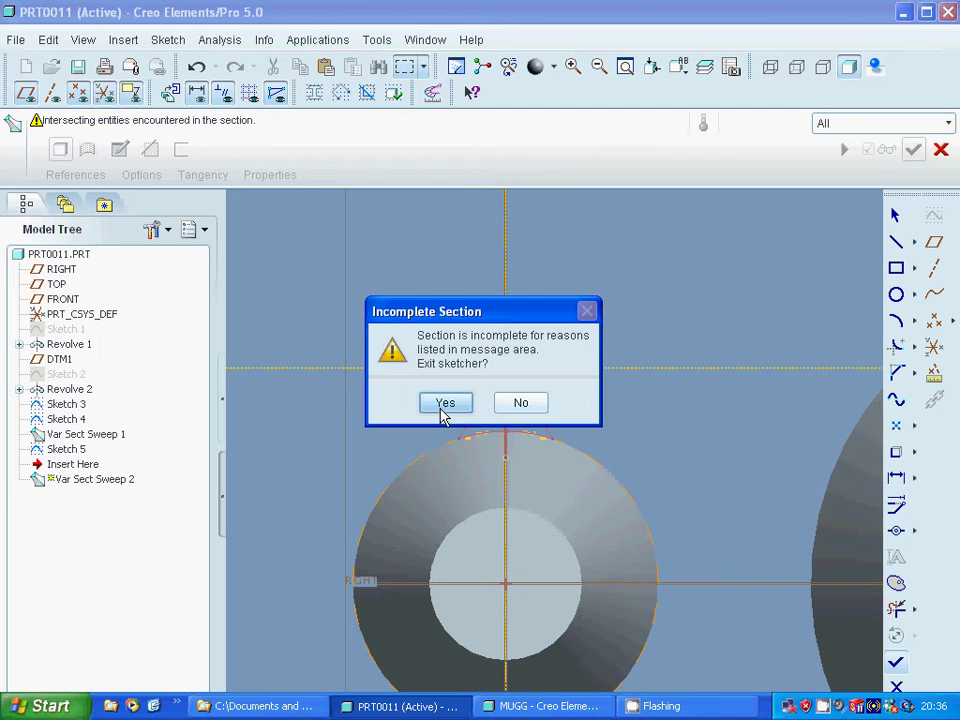
click(521, 403)
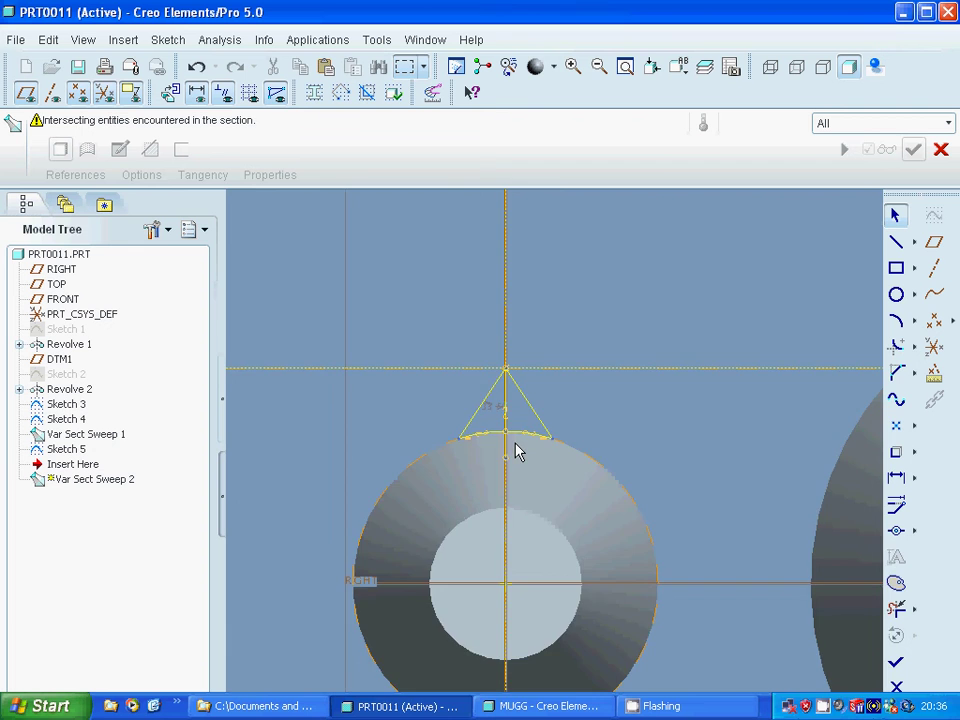
Delete the projected vertical line running through the triangular profile and finish the section sketch.
drag(509, 455, 505, 451)
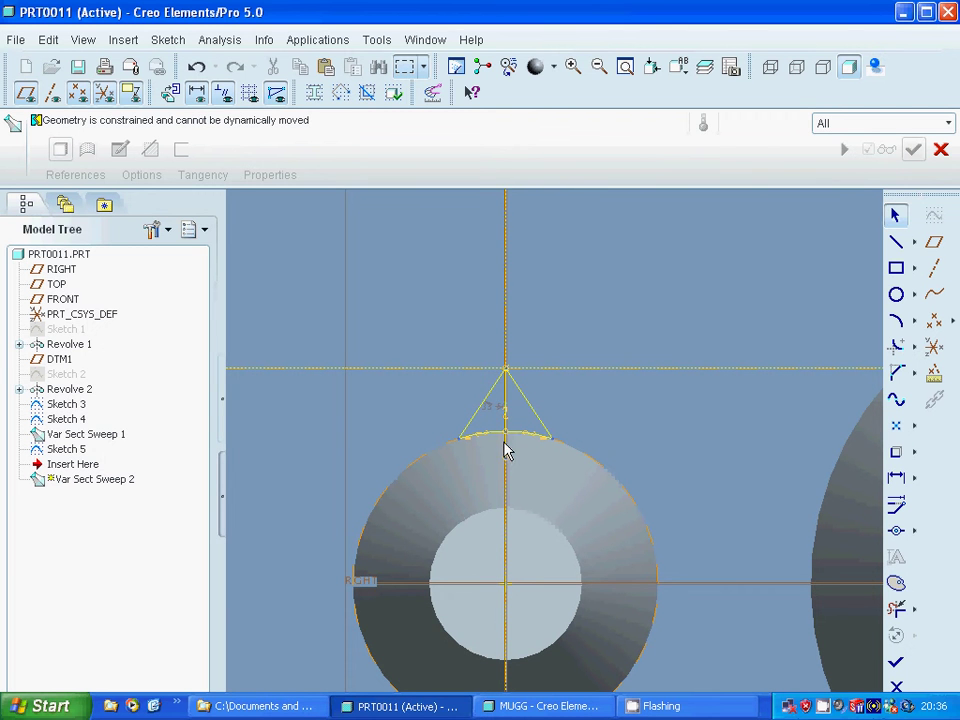
click(506, 450)
right_click(508, 450)
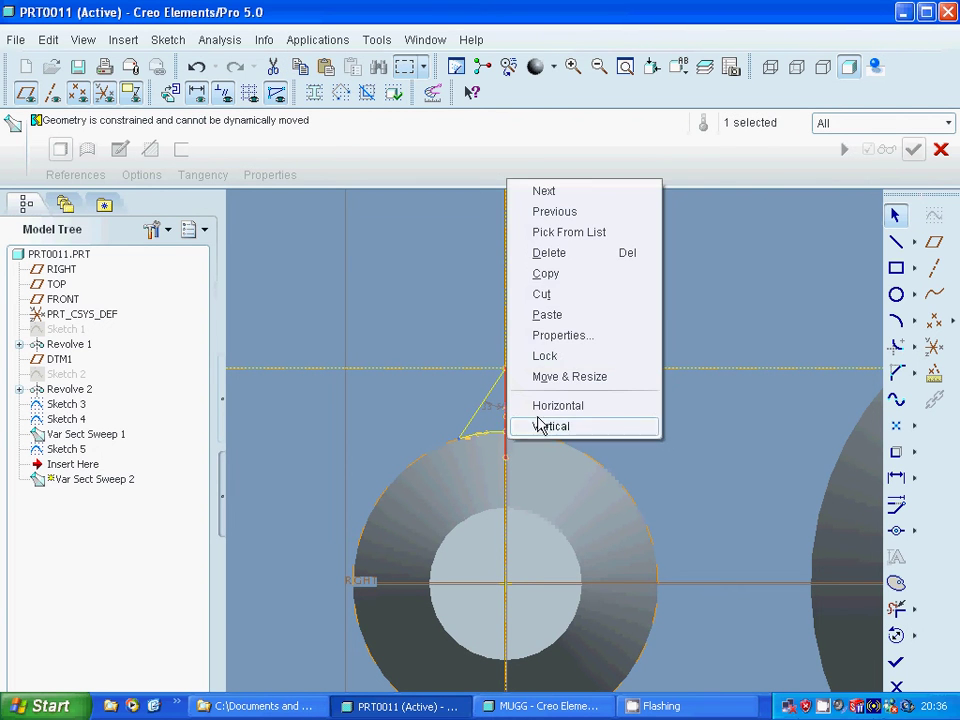
click(605, 252)
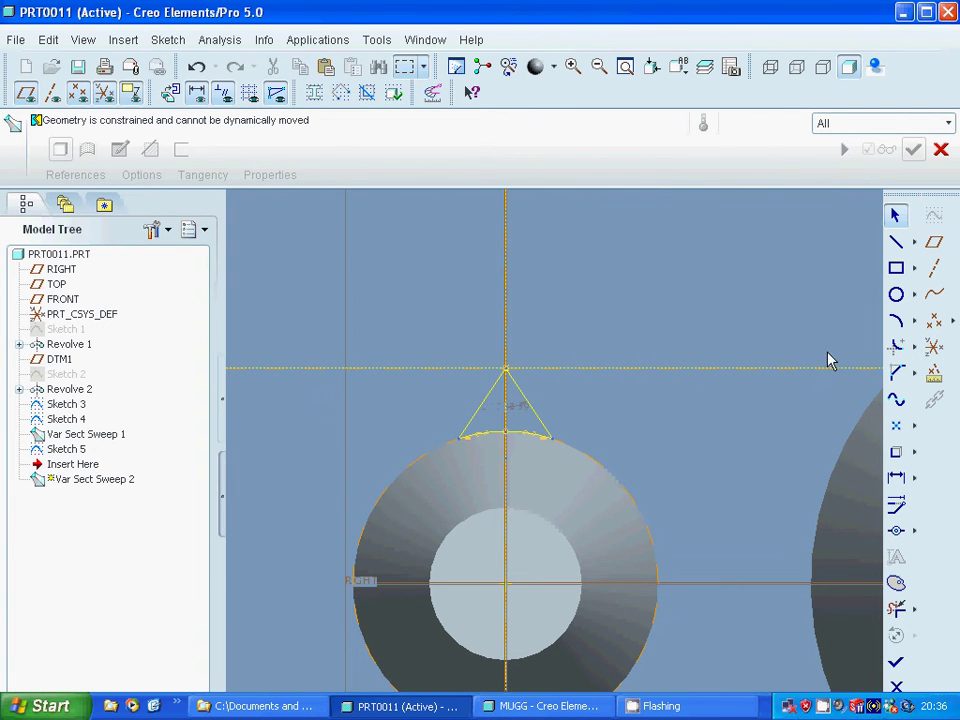
click(896, 661)
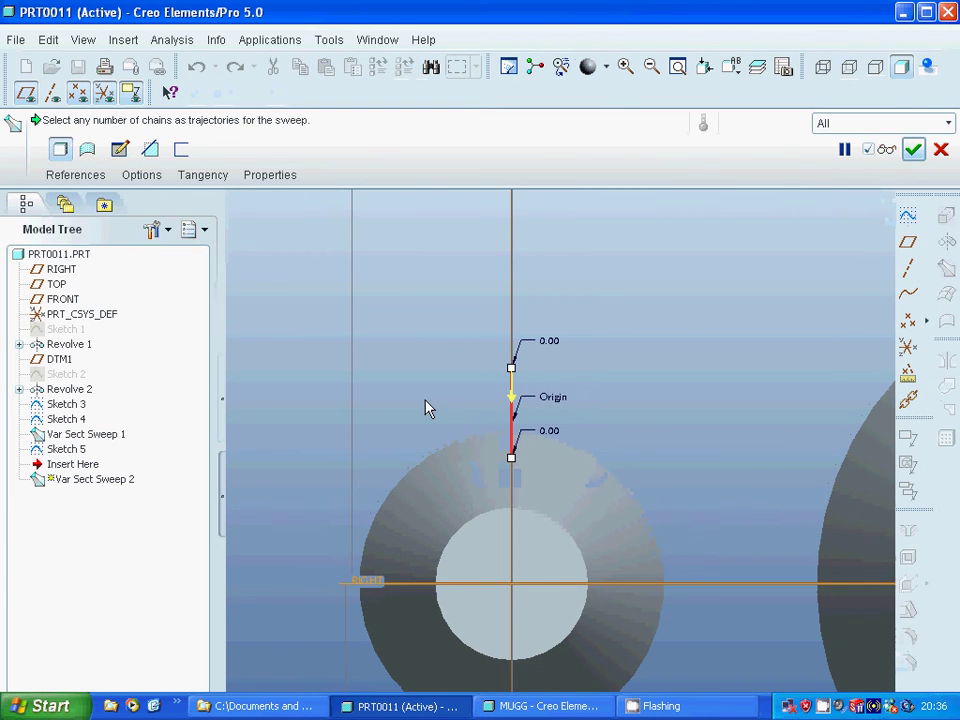
Examine the spout sweep in 3D and recheck its triangular section sketch.
middle_drag(425, 407, 528, 497)
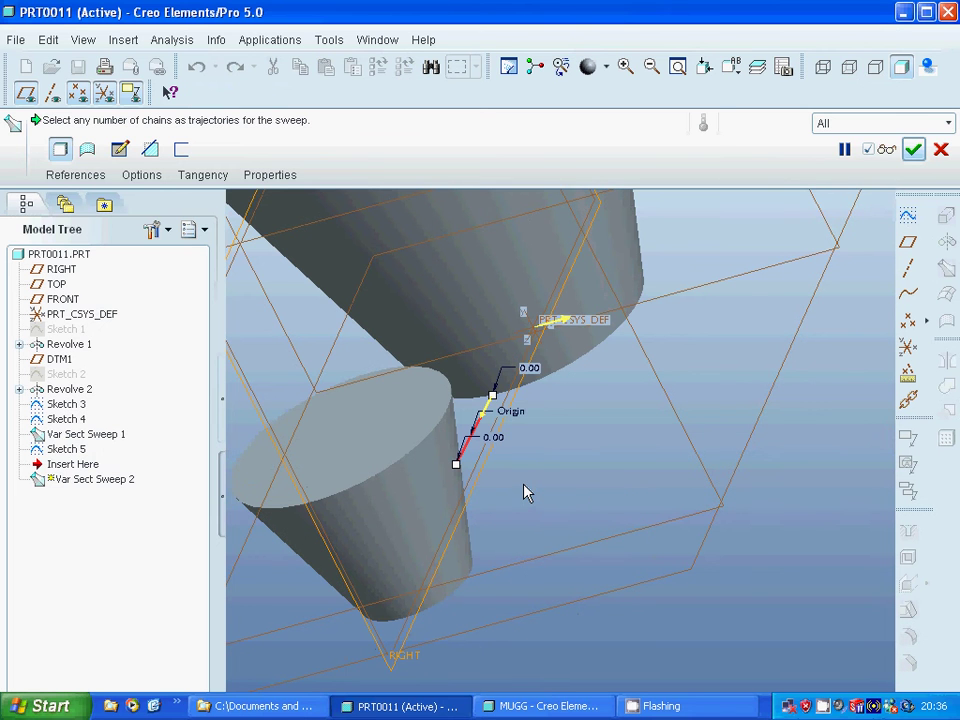
click(119, 149)
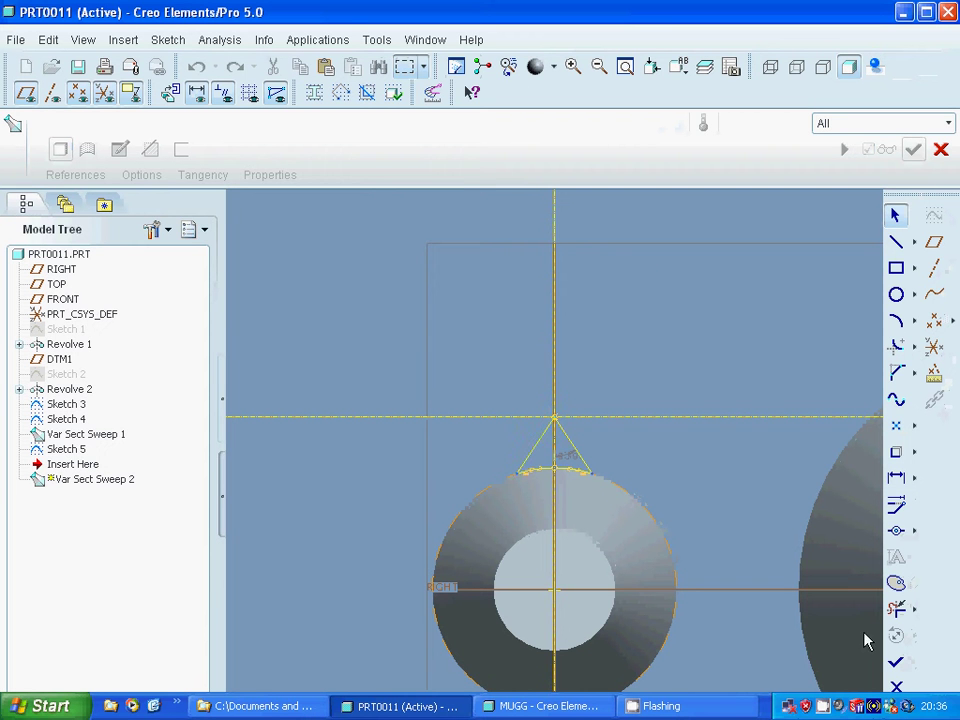
click(897, 665)
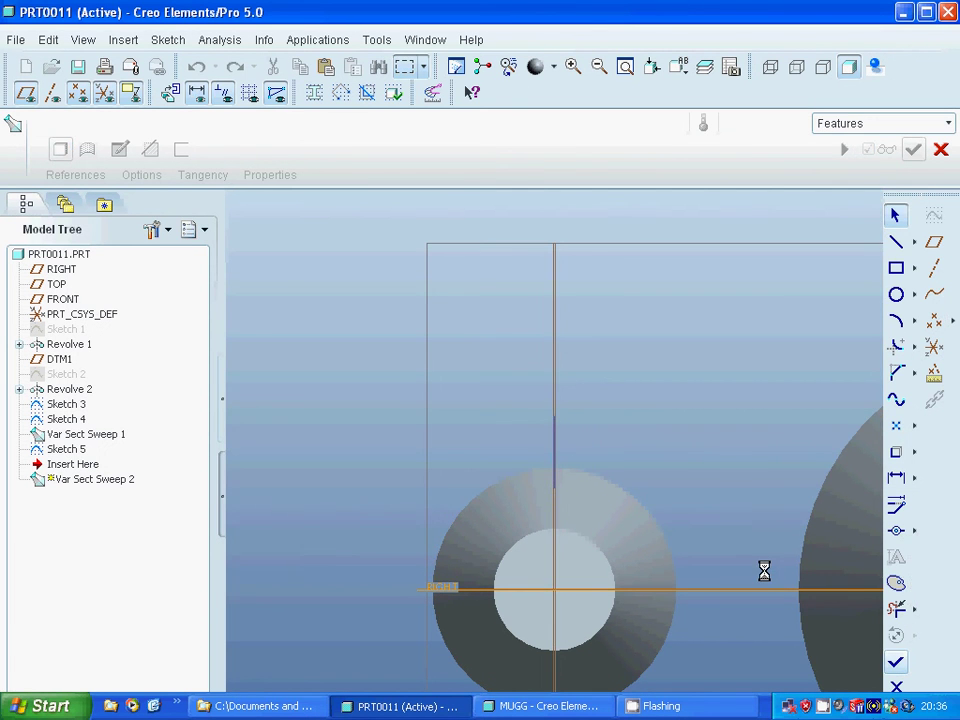
mouse_move(669, 477)
middle_down()
mouse_move(681, 527)
mouse_move(780, 531)
middle_up()
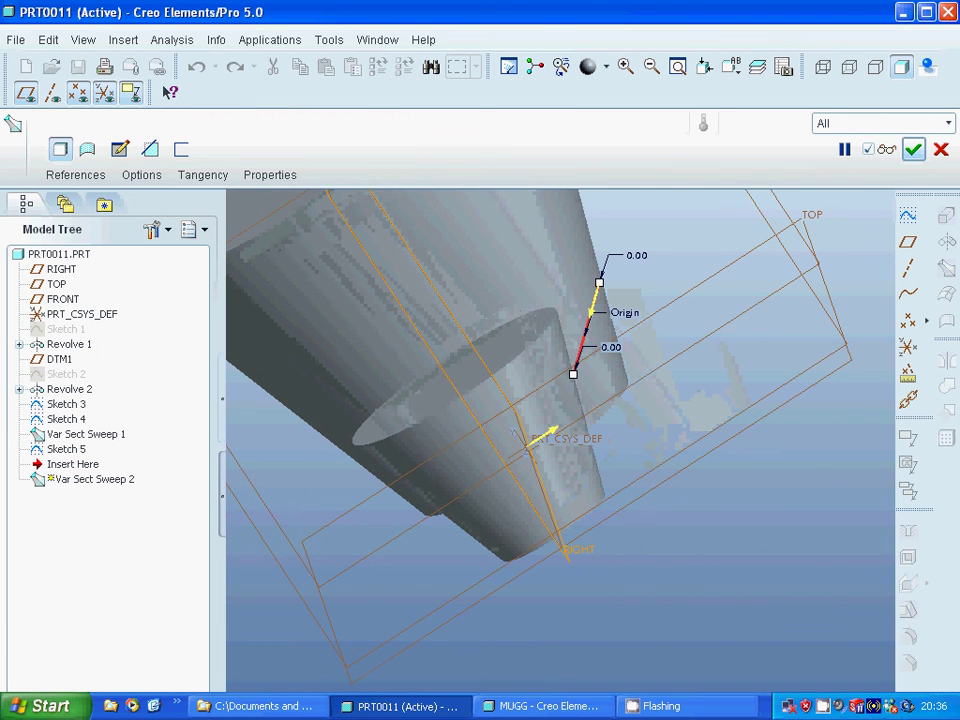
Set the sweep to a constant section and complete the smaller mug's spout.
click(141, 177)
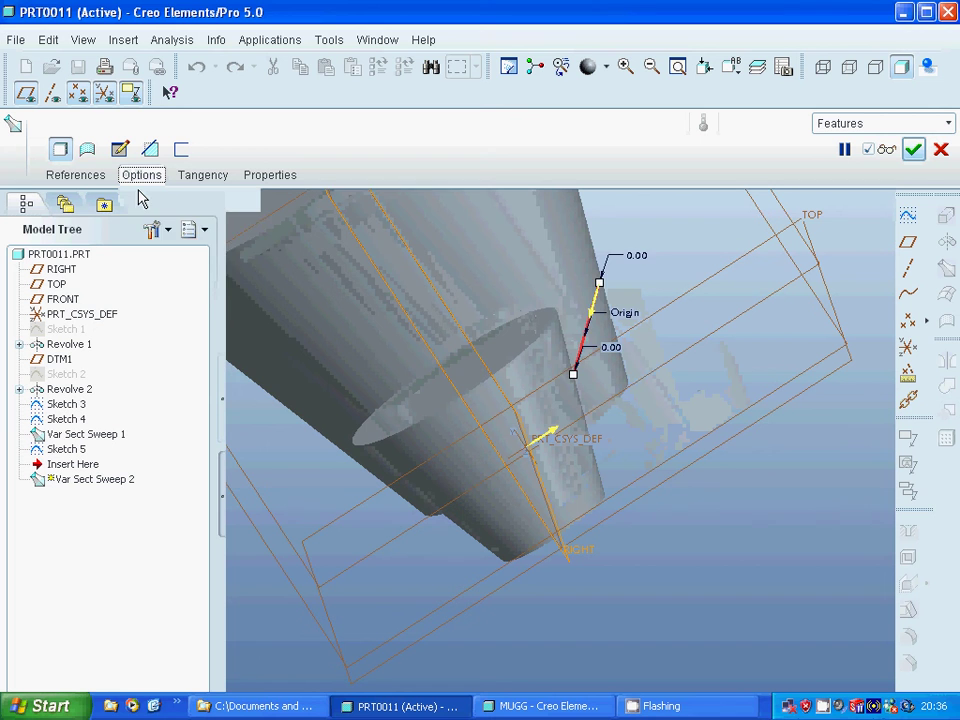
click(137, 228)
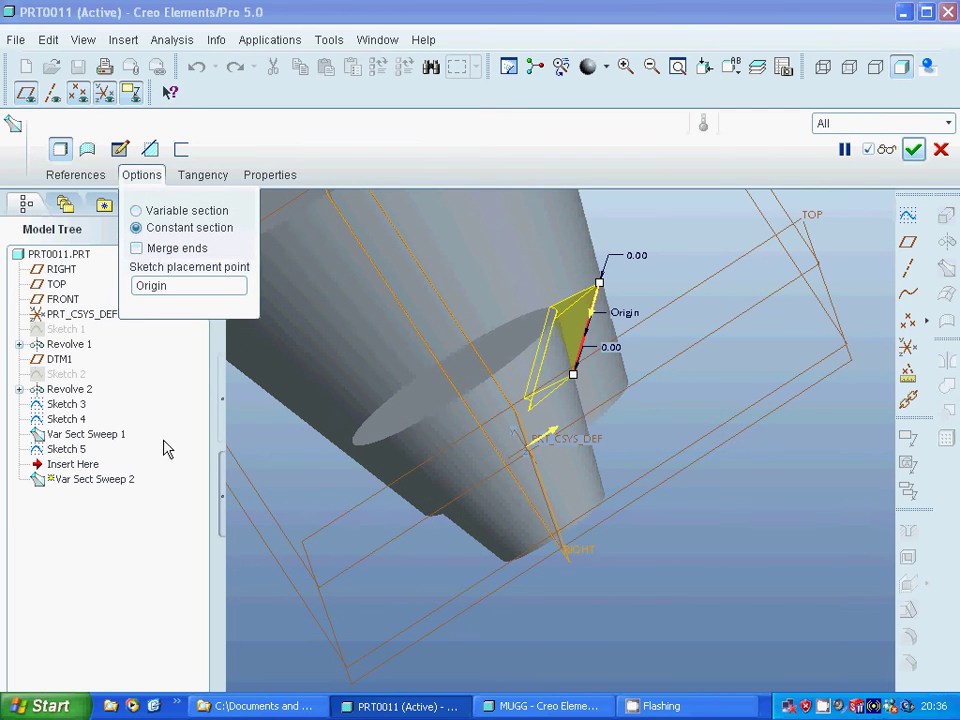
click(912, 151)
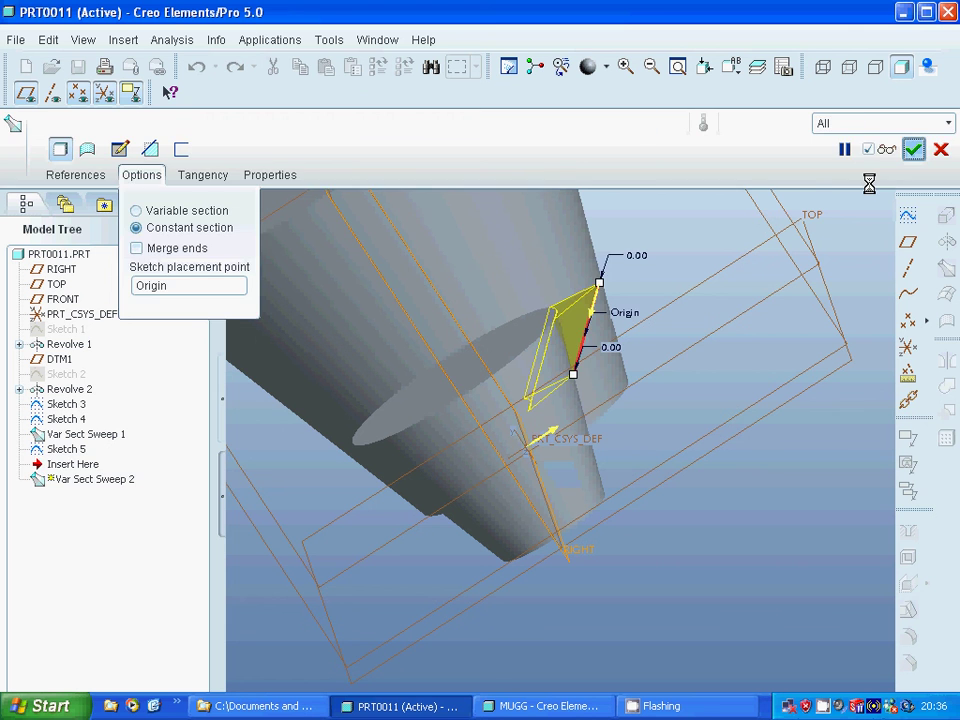
click(663, 346)
middle_drag(705, 294, 646, 317)
mouse_move(352, 433)
middle_down()
mouse_move(418, 444)
mouse_move(362, 441)
middle_up()
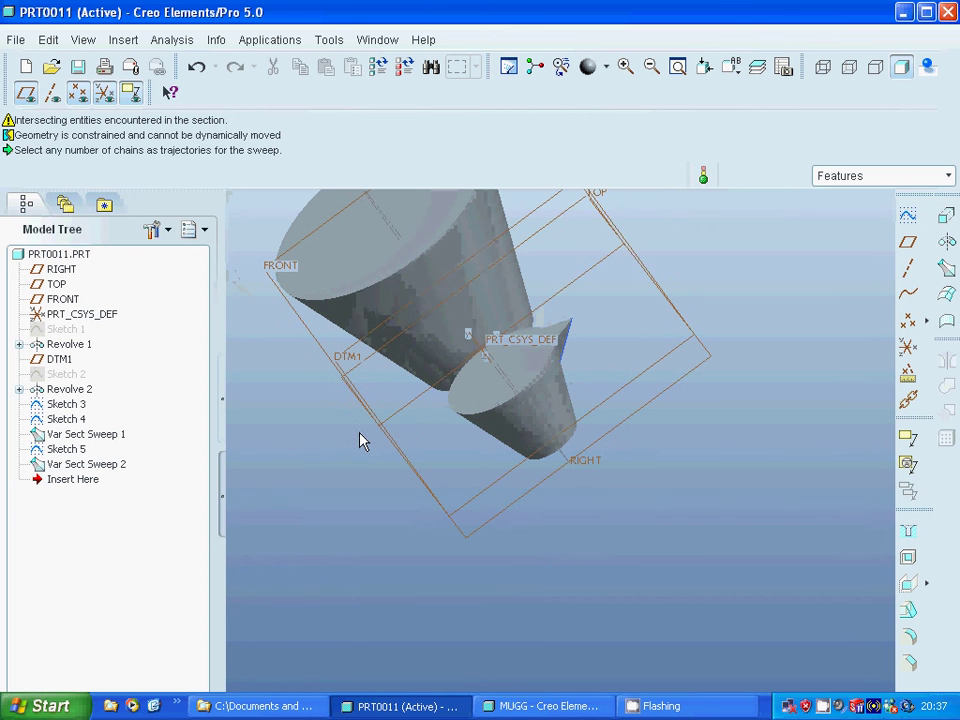
Shell the part with a wall thickness of 3, removing the top faces of both mugs.
click(908, 559)
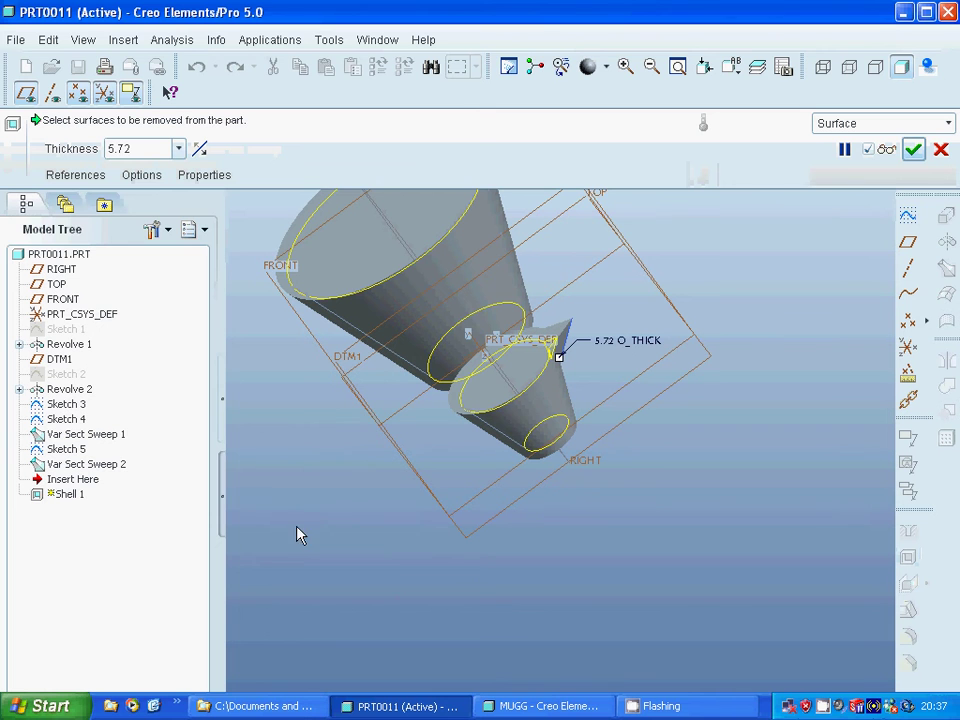
drag(139, 152, 105, 154)
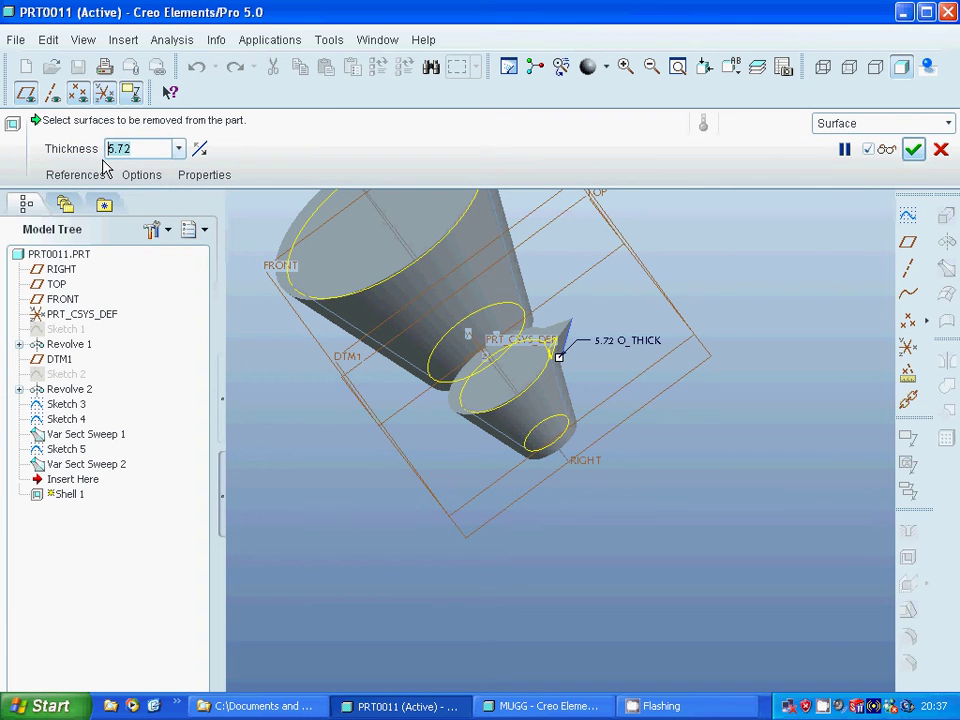
text(3)
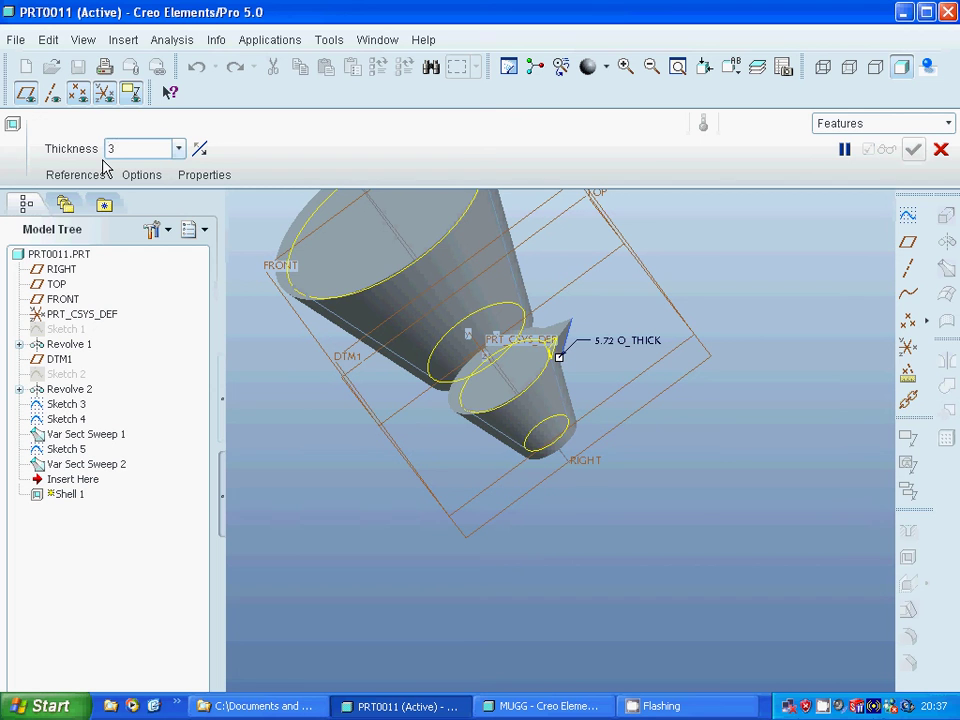
key(Return)
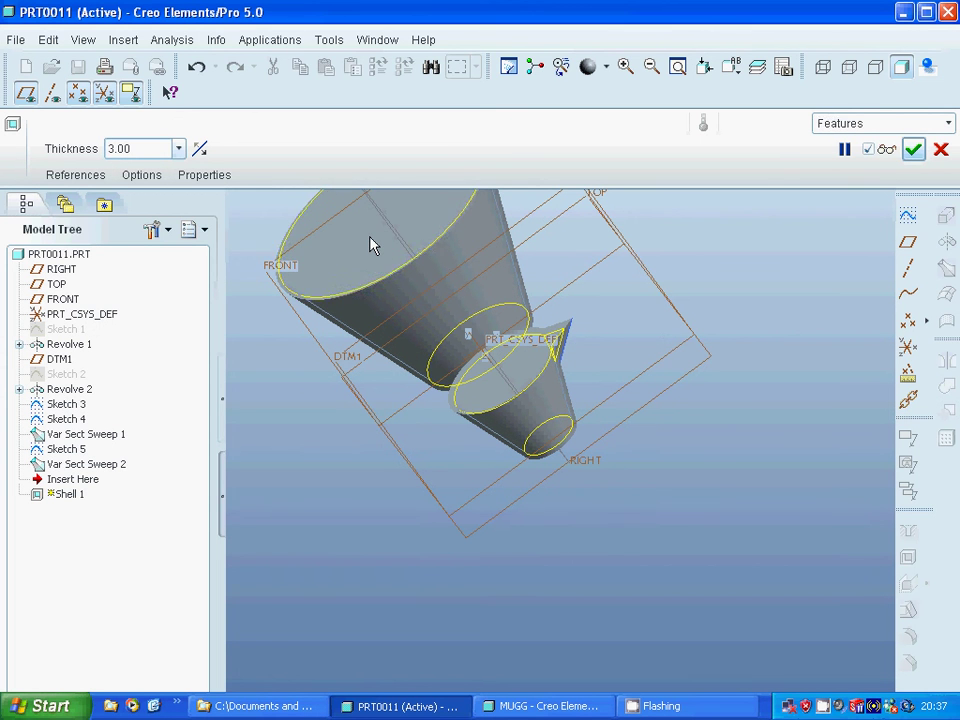
click(371, 247)
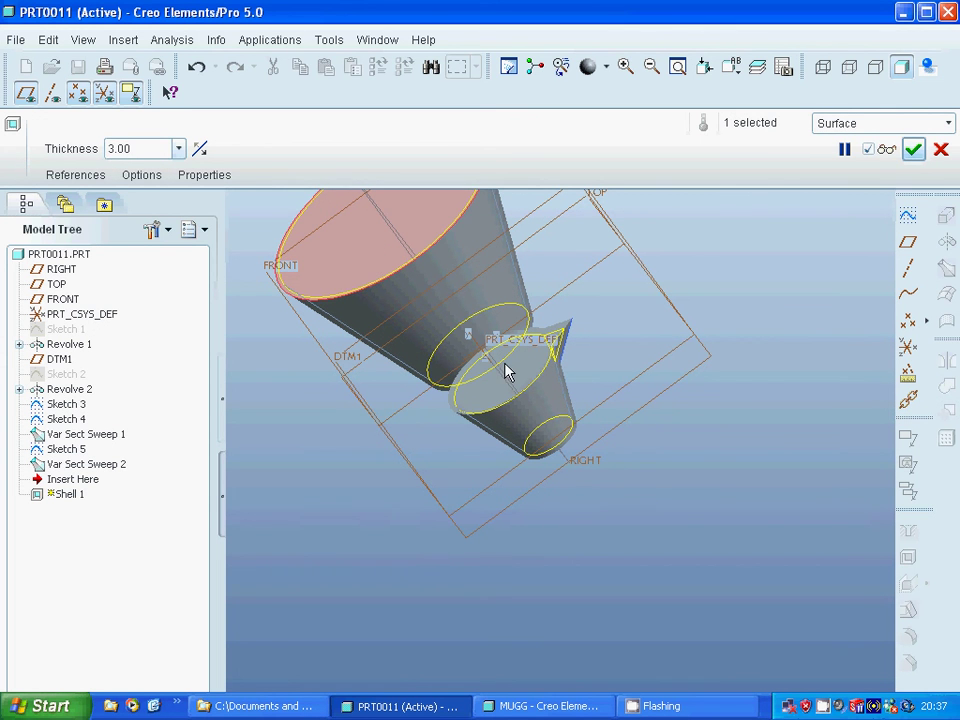
ctrl+click(510, 392)
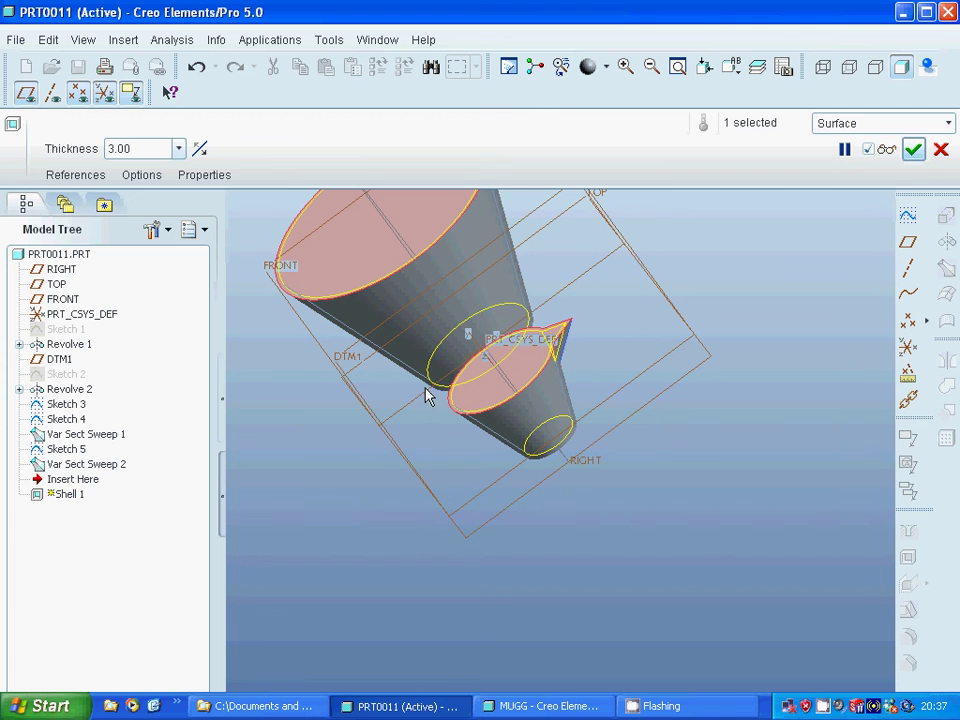
click(913, 149)
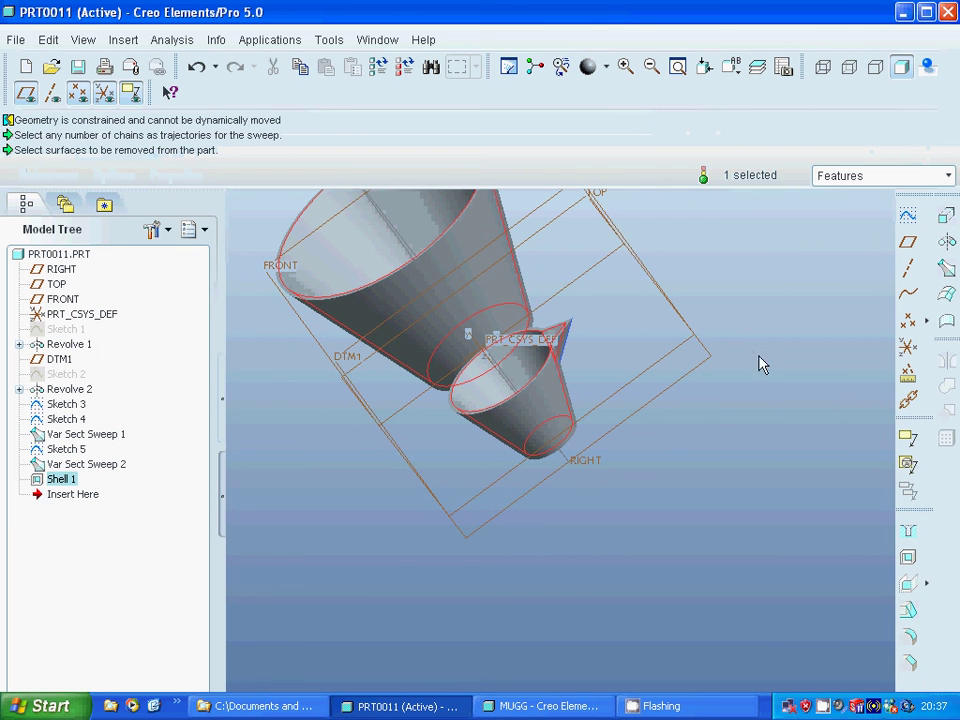
click(726, 418)
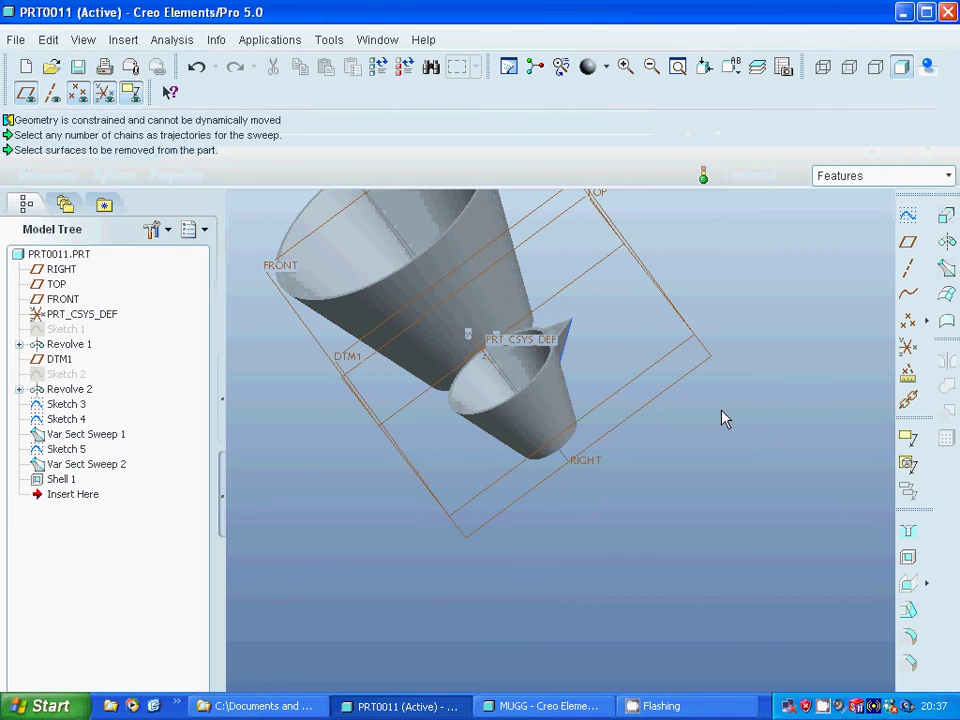
Start a new sketch on the RIGHT datum plane, with the TOP plane as the reference facing top.
middle_drag(715, 429, 697, 381)
key(ctrl+d)
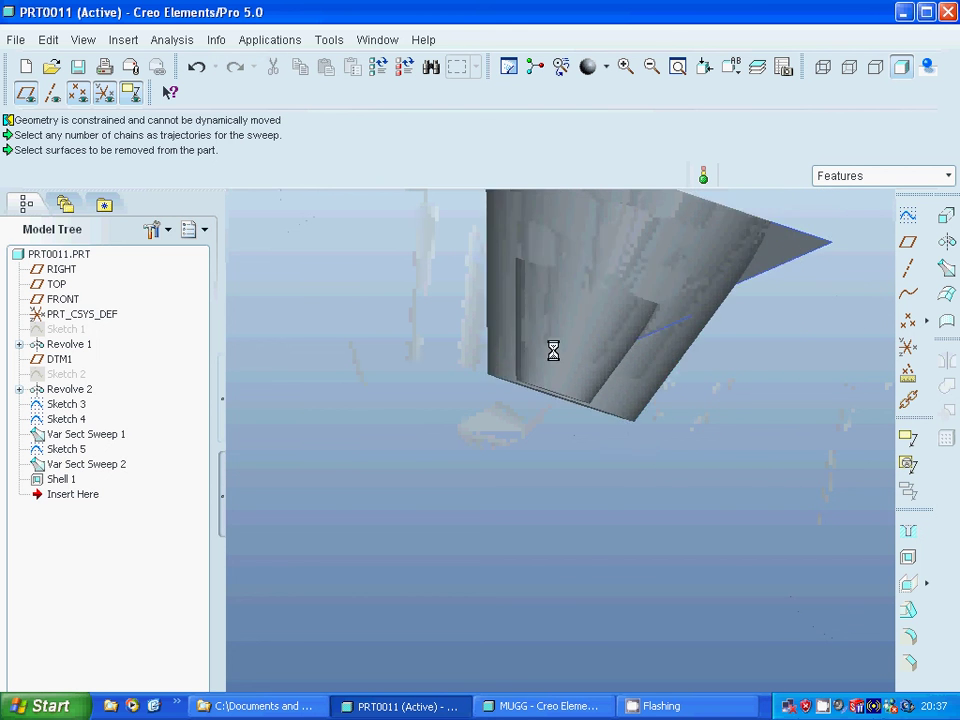
mouse_move(333, 362)
middle_down()
mouse_move(362, 409)
mouse_move(362, 394)
mouse_move(362, 428)
middle_up()
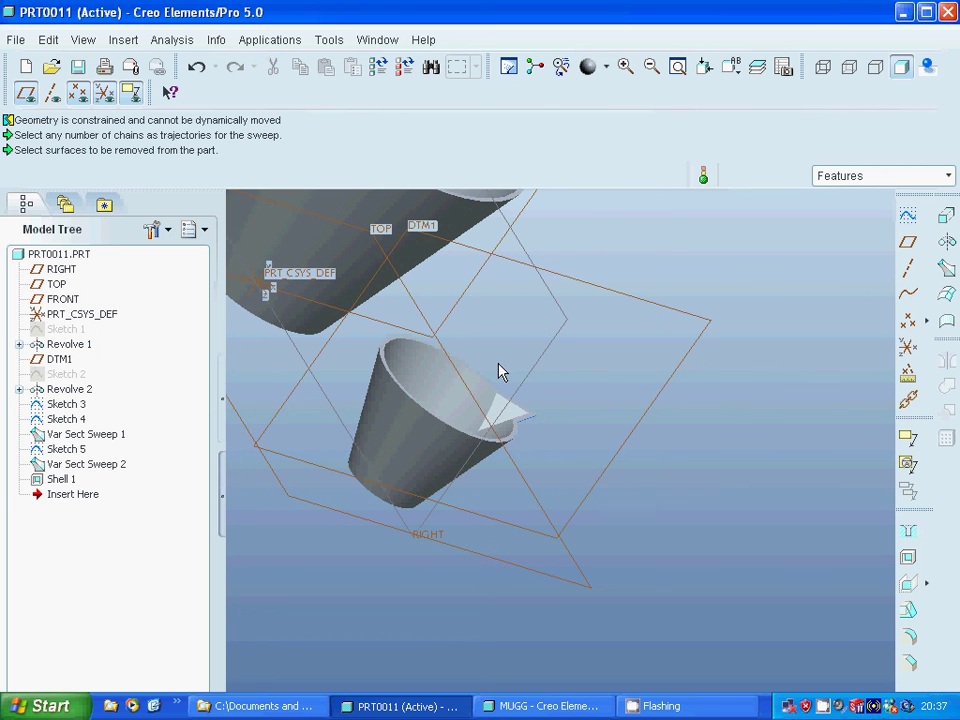
scroll(627, 322, down, 3)
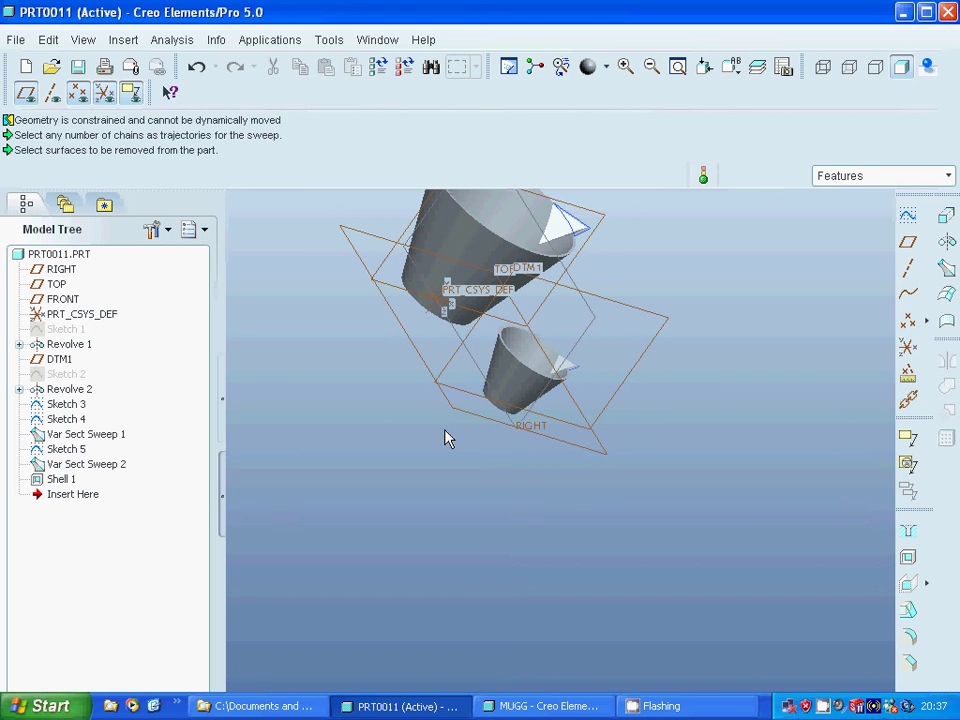
click(583, 344)
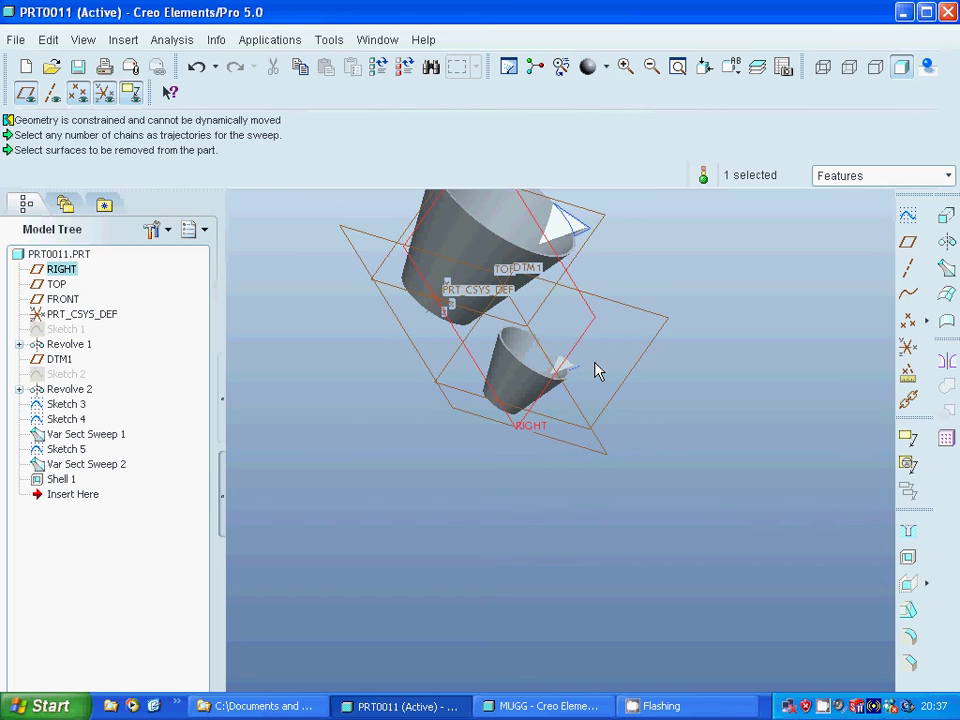
click(907, 215)
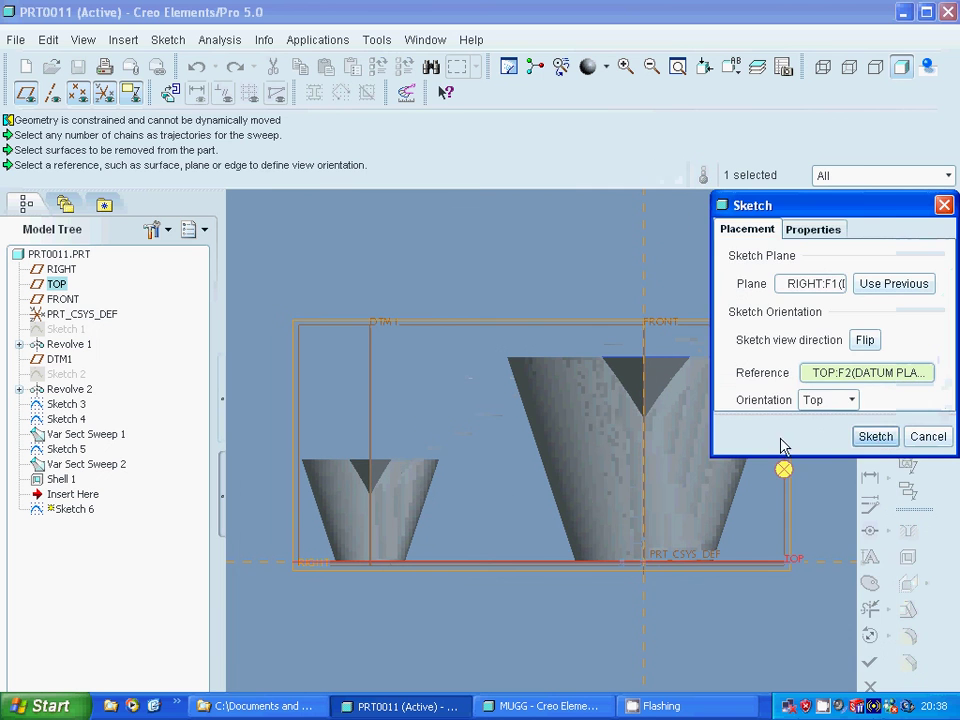
click(874, 437)
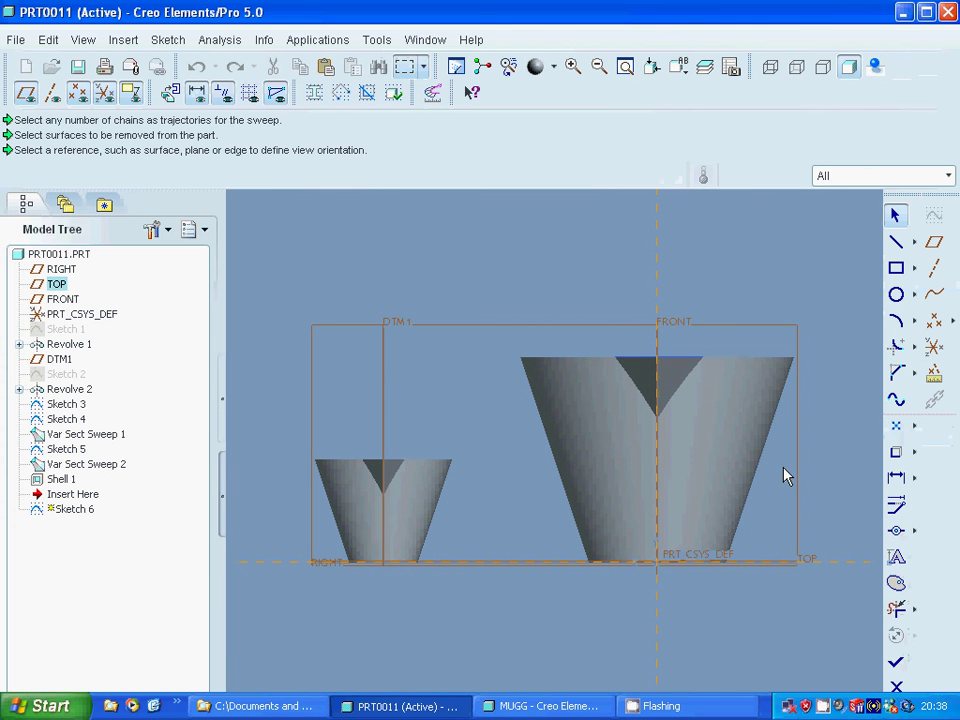
Project the facing side edges of the larger and smaller mugs into the sketch as single edges.
click(897, 452)
click(572, 508)
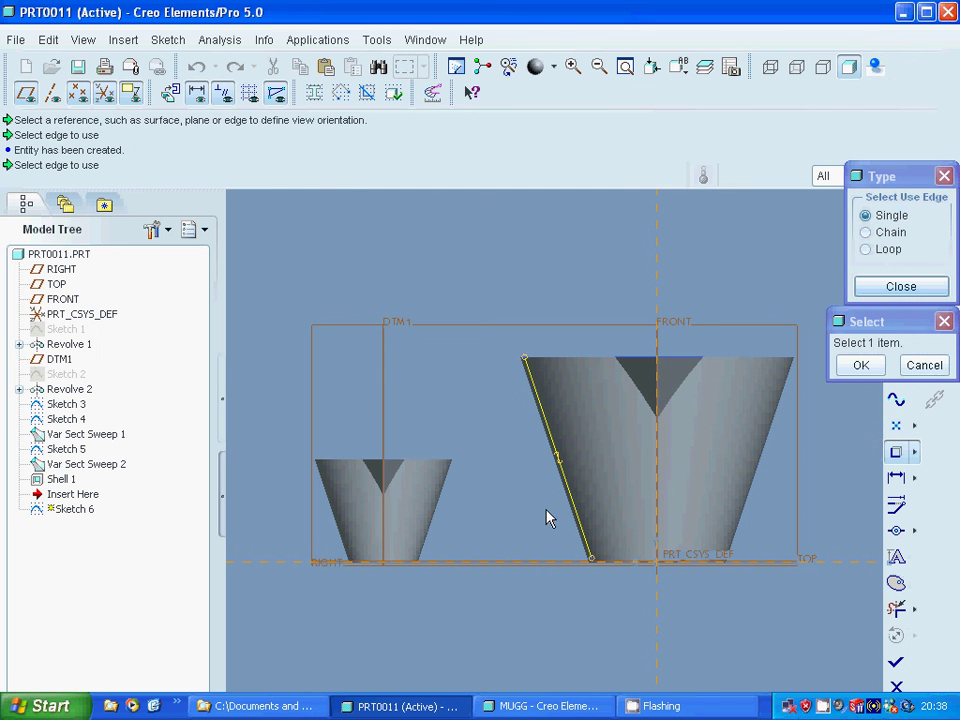
click(433, 512)
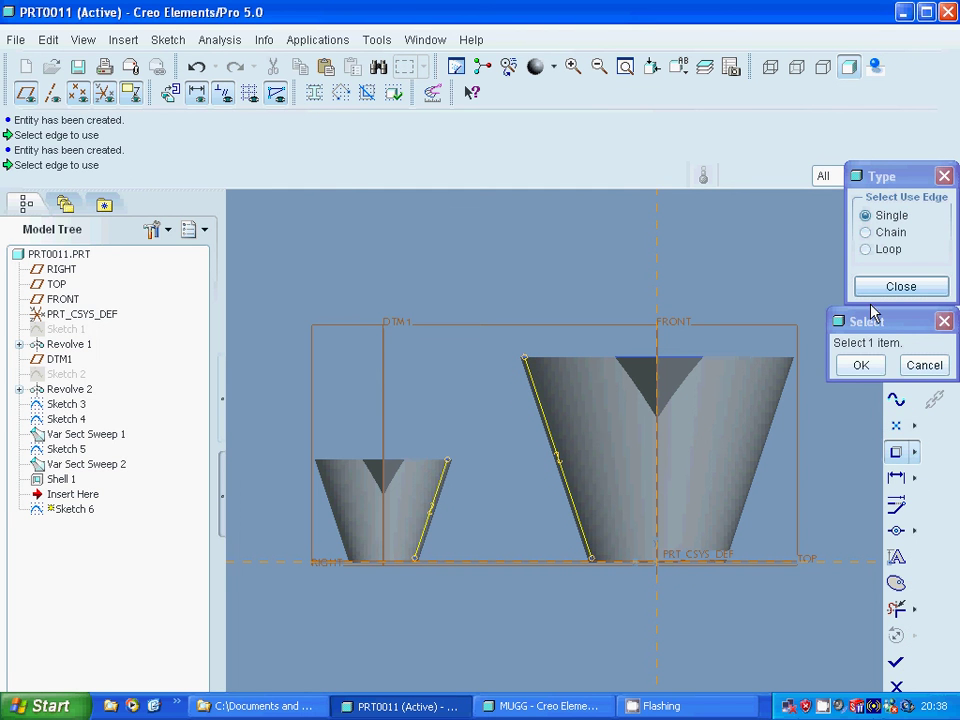
middle_click(845, 376)
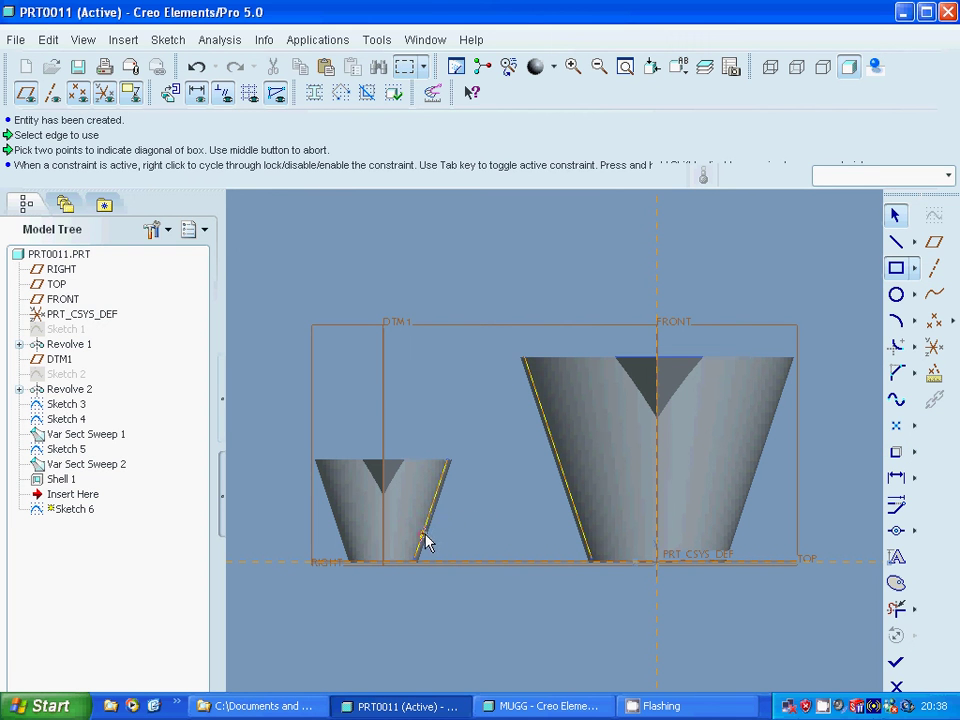
Draw two horizontal lines between the projected mug edges, one near the base and the other slightly above it.
click(424, 533)
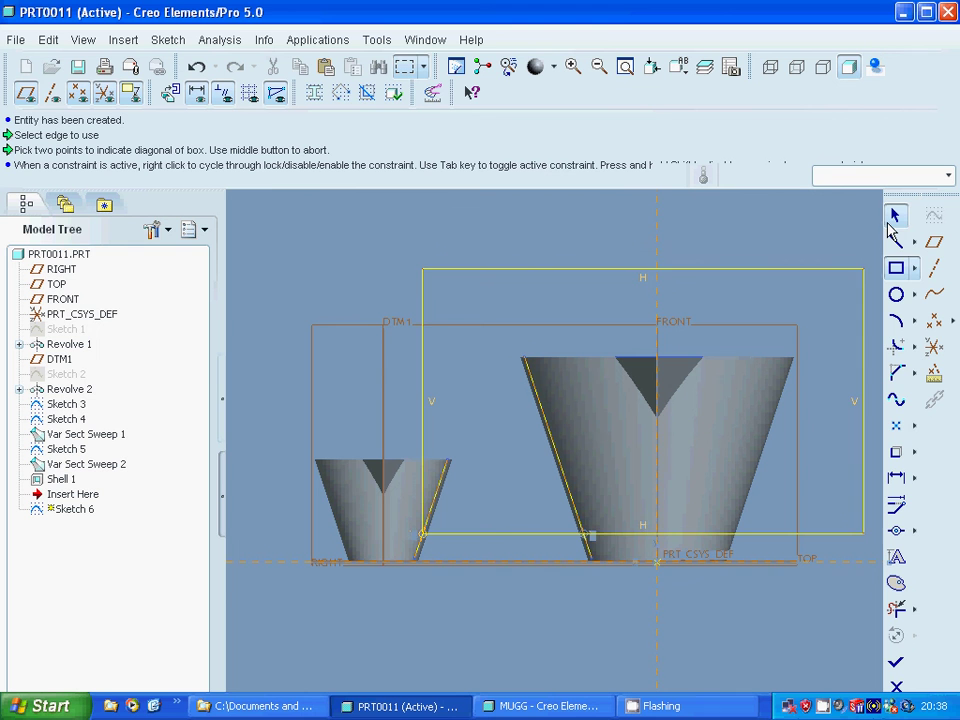
click(899, 263)
click(896, 241)
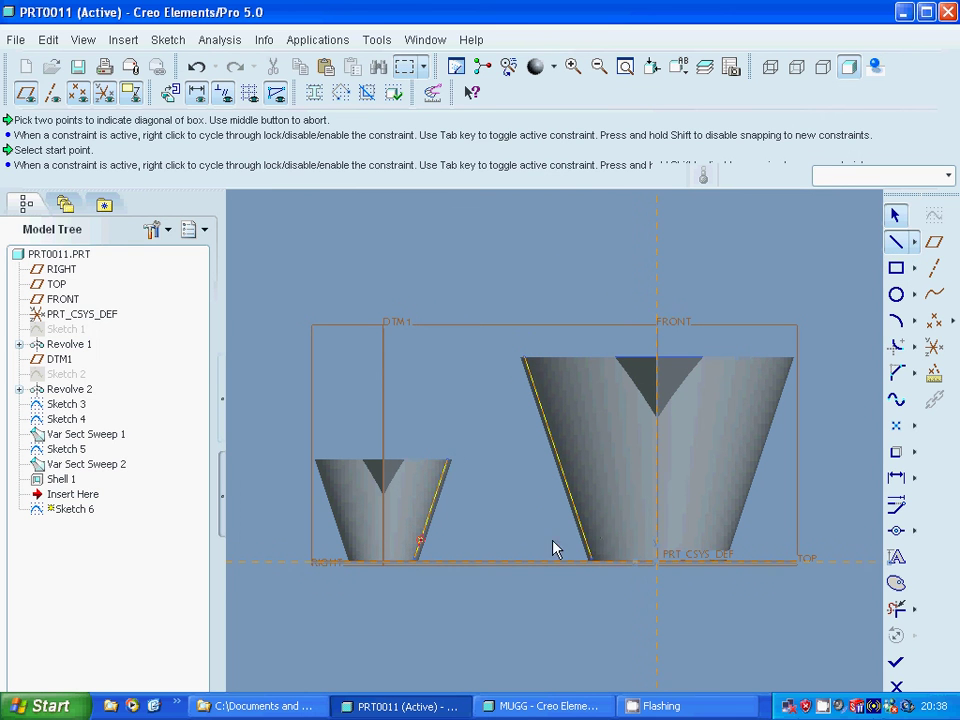
click(587, 546)
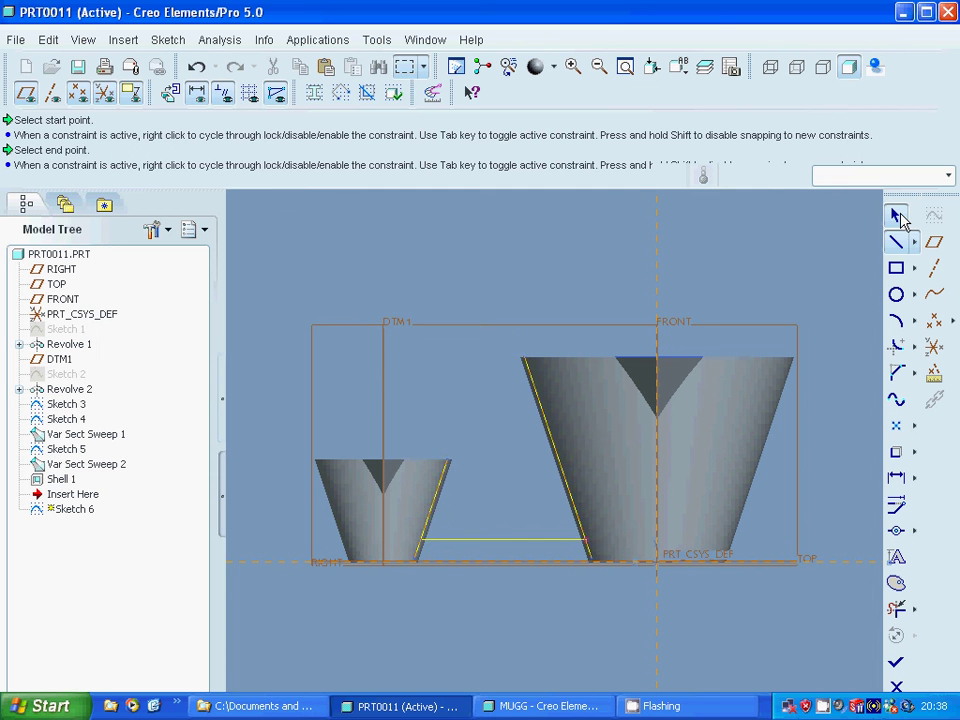
click(897, 217)
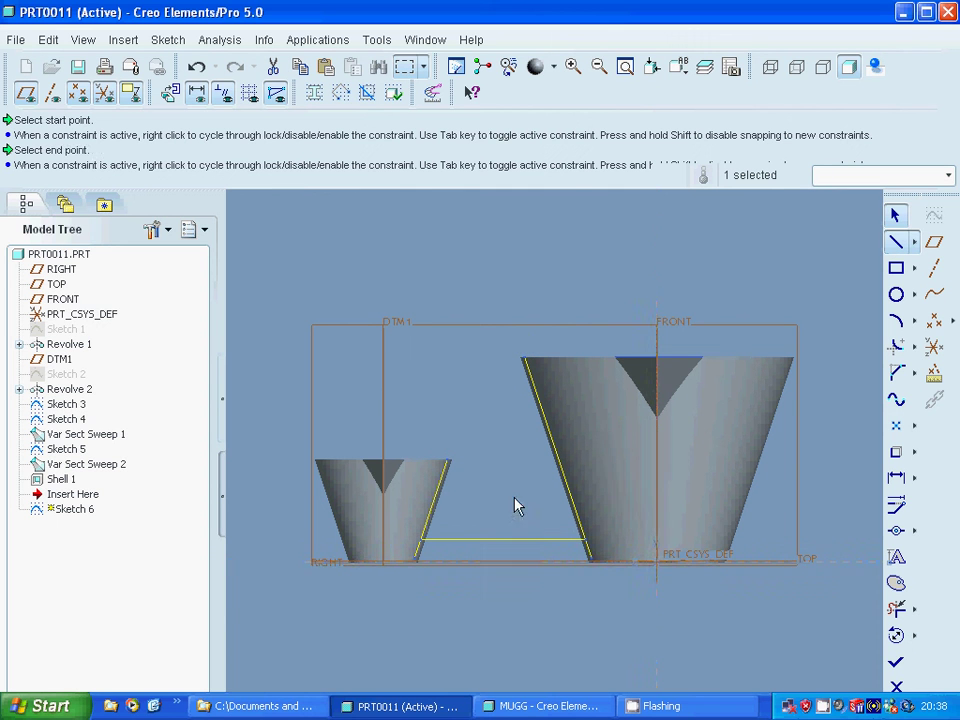
click(573, 502)
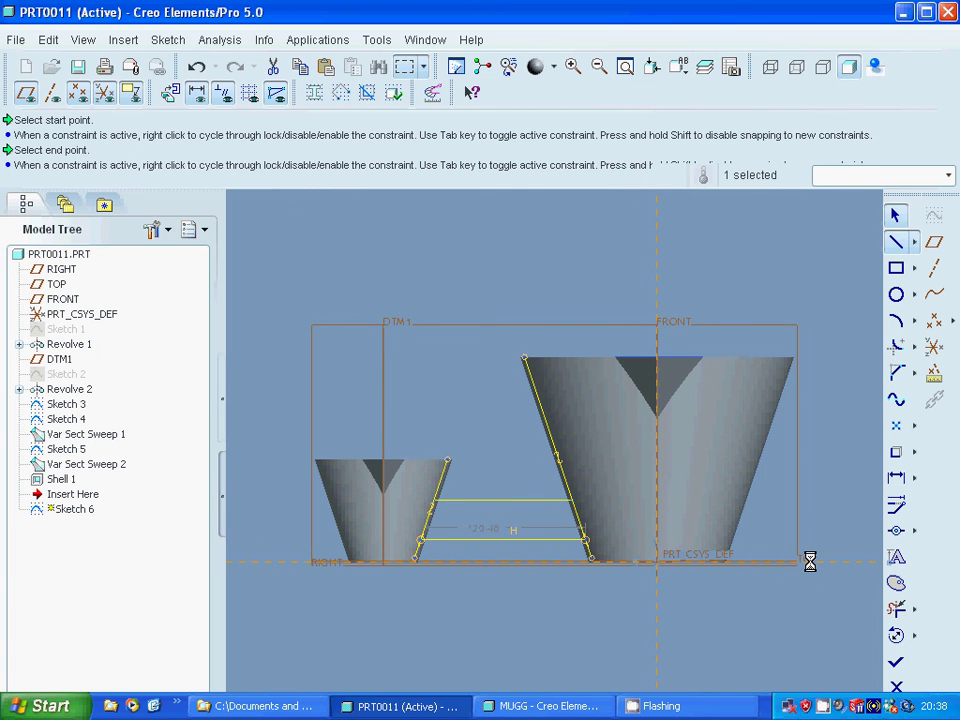
Trim the projected edges beyond the two horizontal lines to leave a closed connecting profile, and finish the sketch.
click(897, 608)
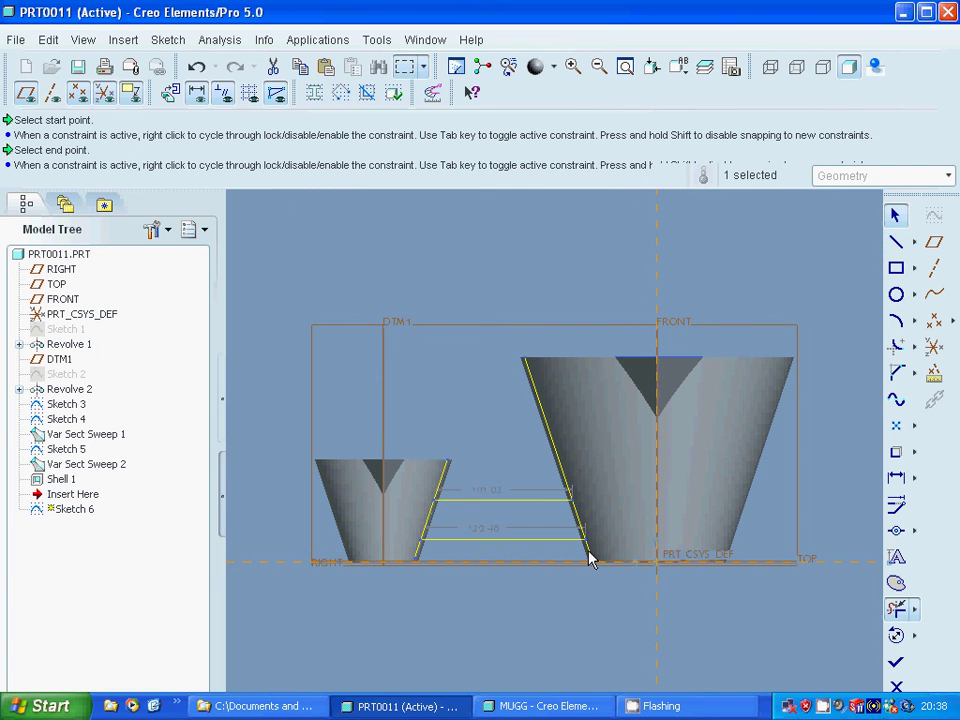
click(590, 560)
click(546, 428)
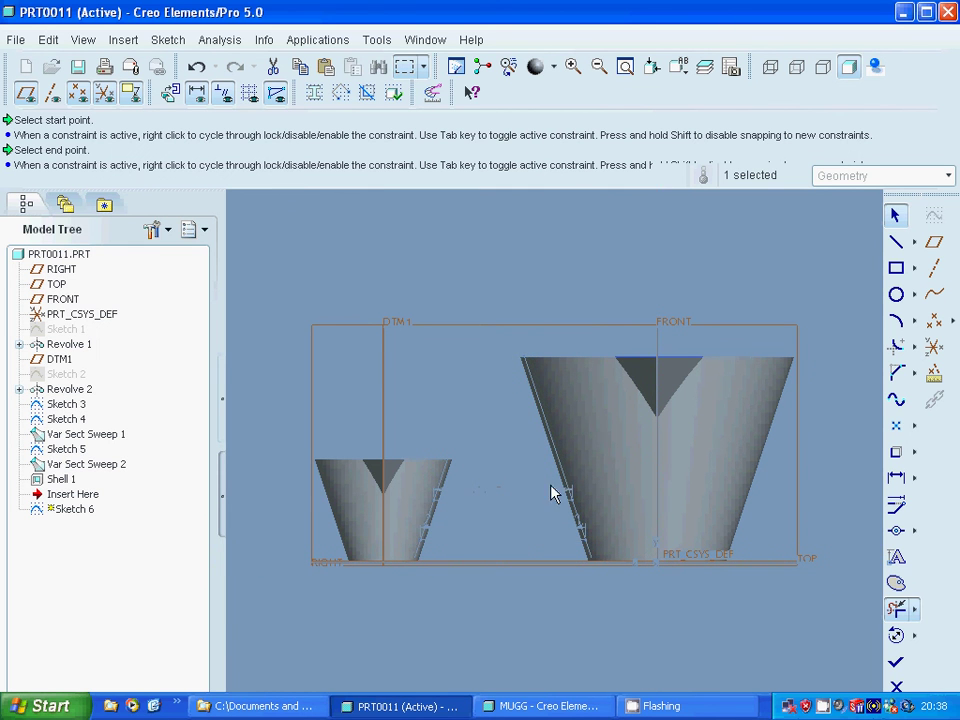
click(895, 663)
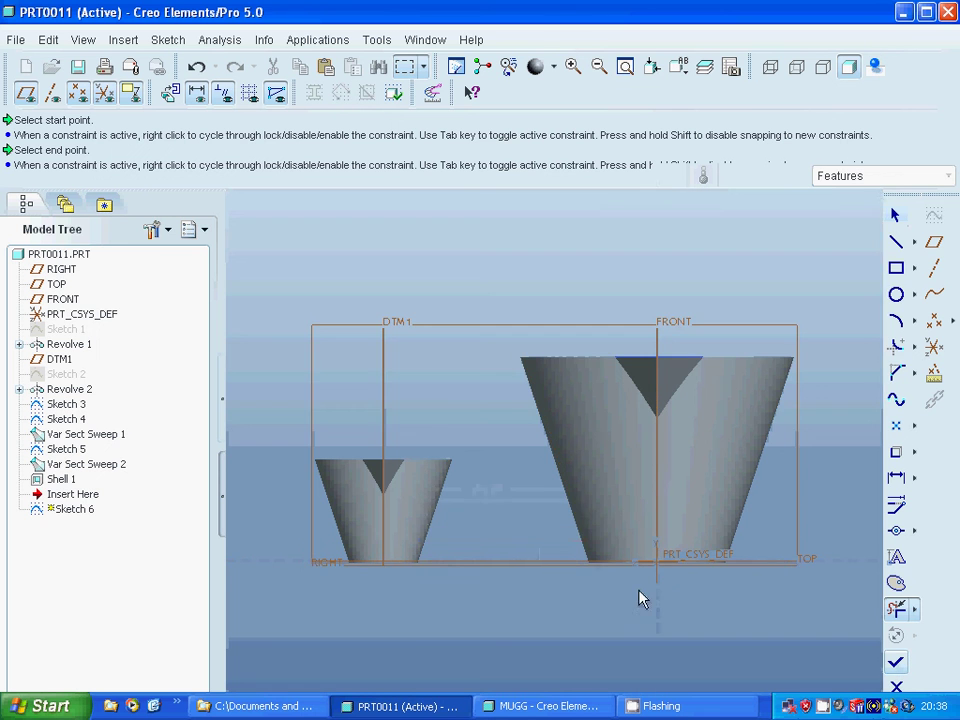
Extrude the connecting profile as a solid with a blind depth of 10 on the first side.
middle_drag(530, 592, 594, 620)
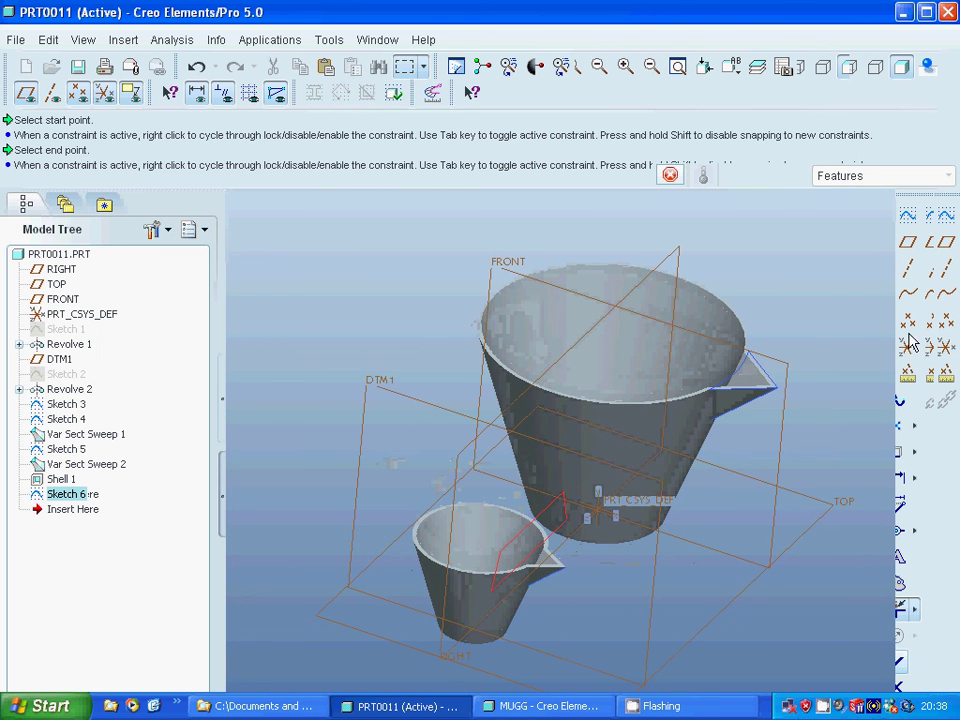
click(945, 220)
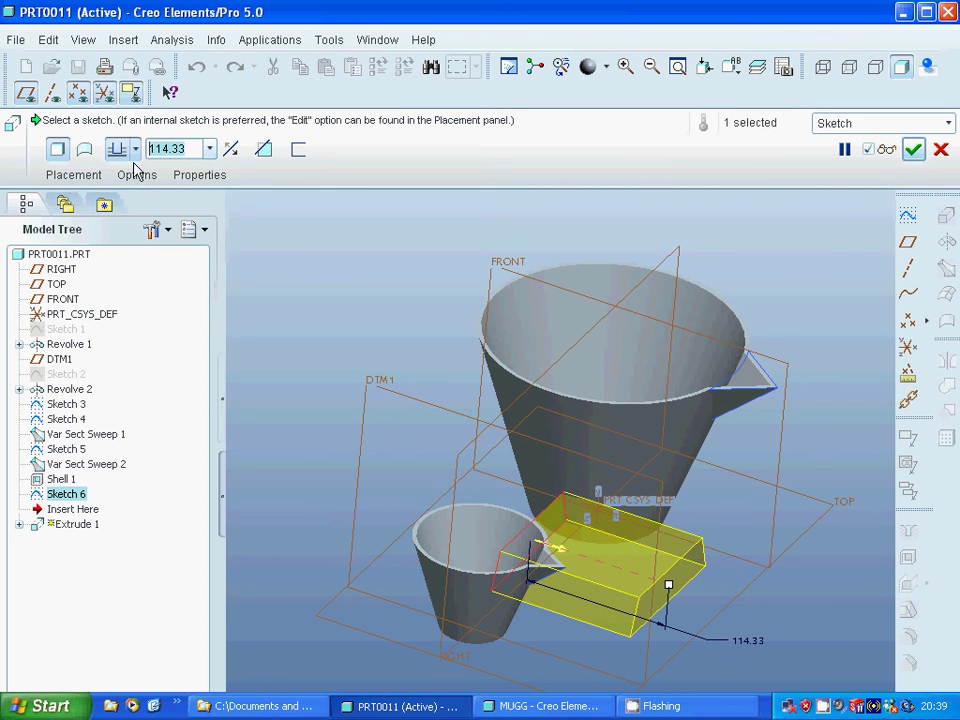
text(10)
key(Return)
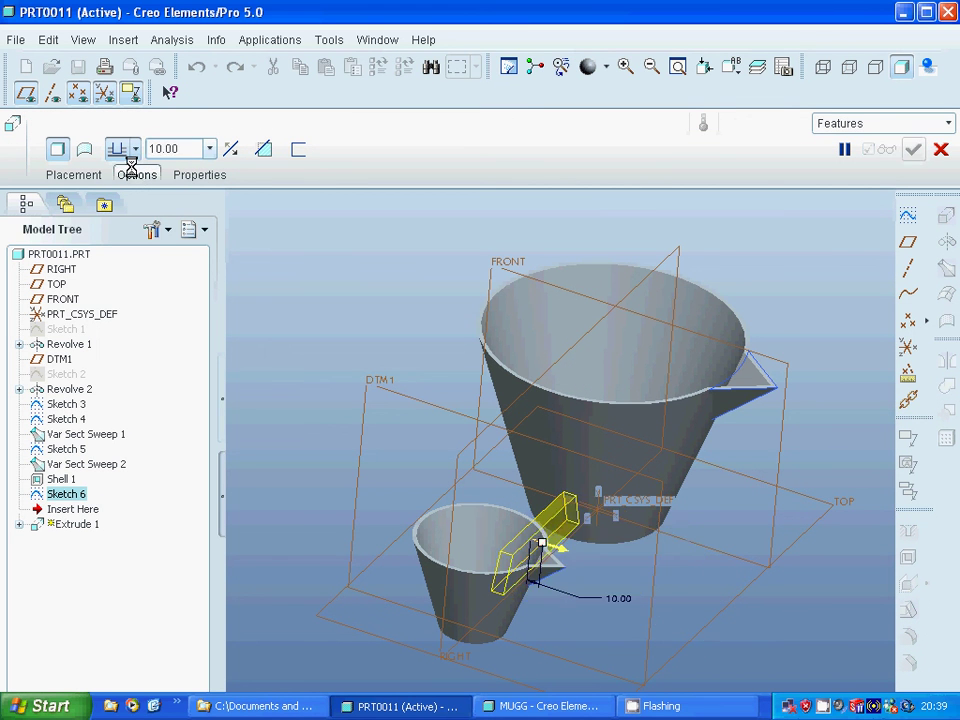
Set the extrusion's second side to a blind depth of 10 and complete the bar joining the mugs.
click(148, 184)
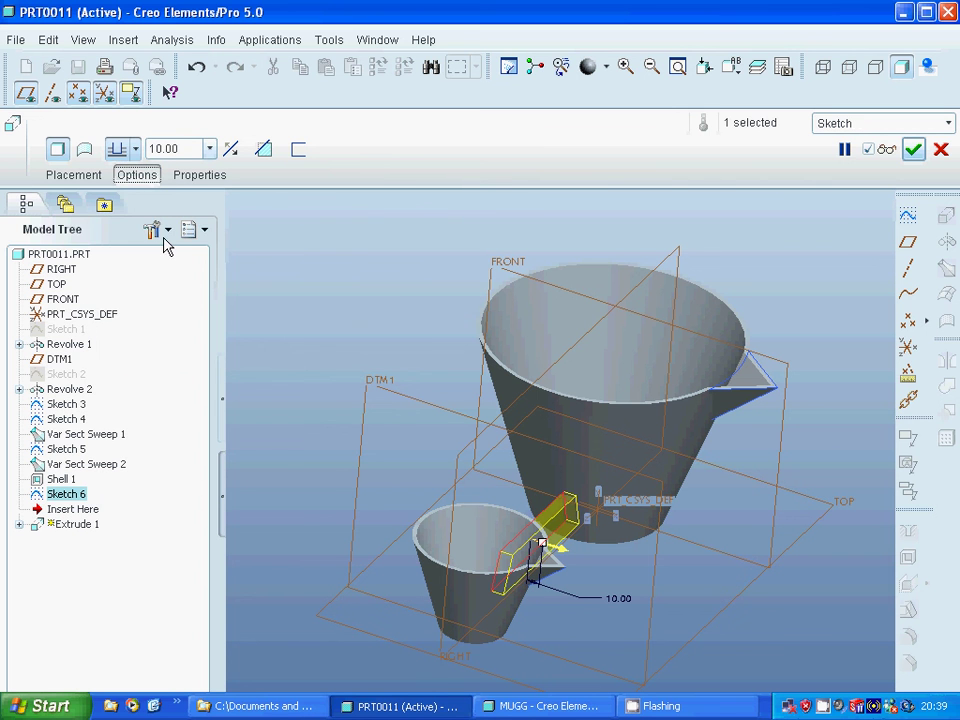
click(278, 279)
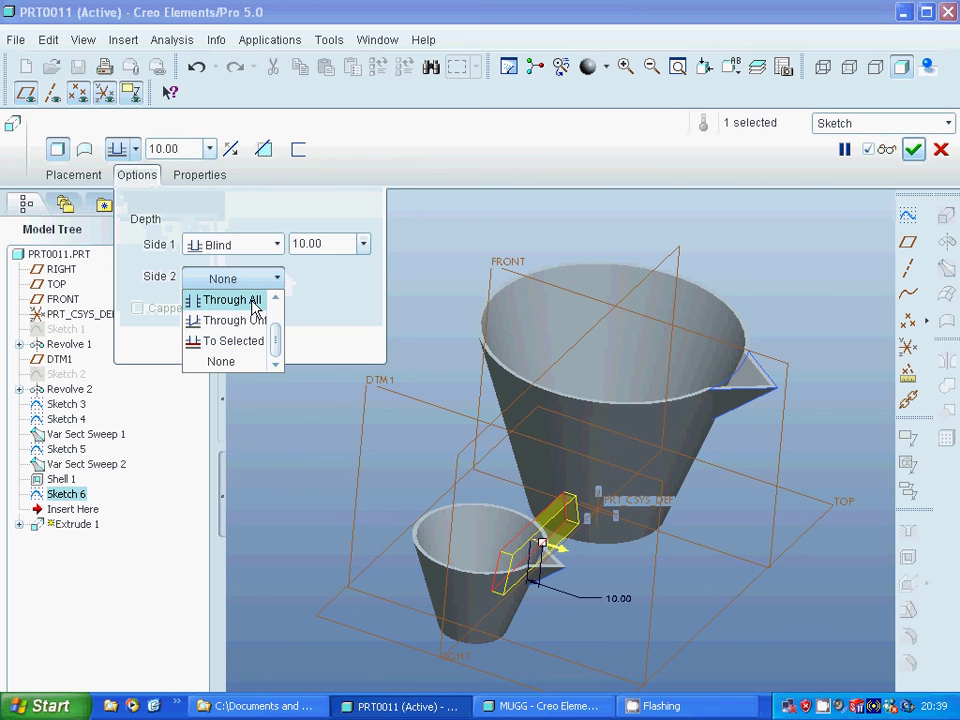
scroll(272, 330, up, 2)
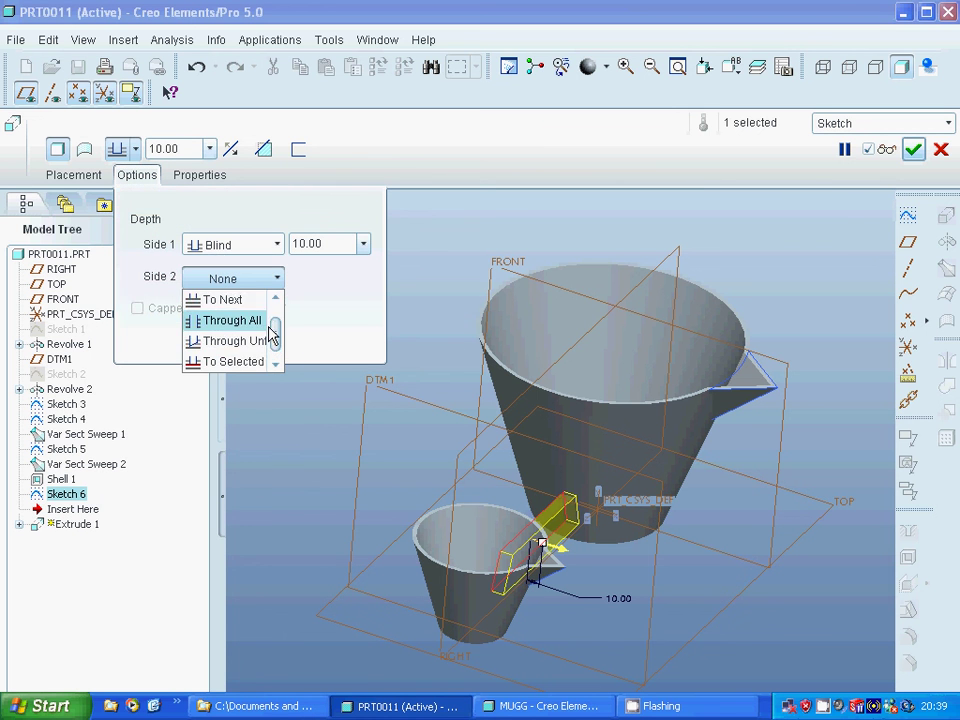
click(235, 300)
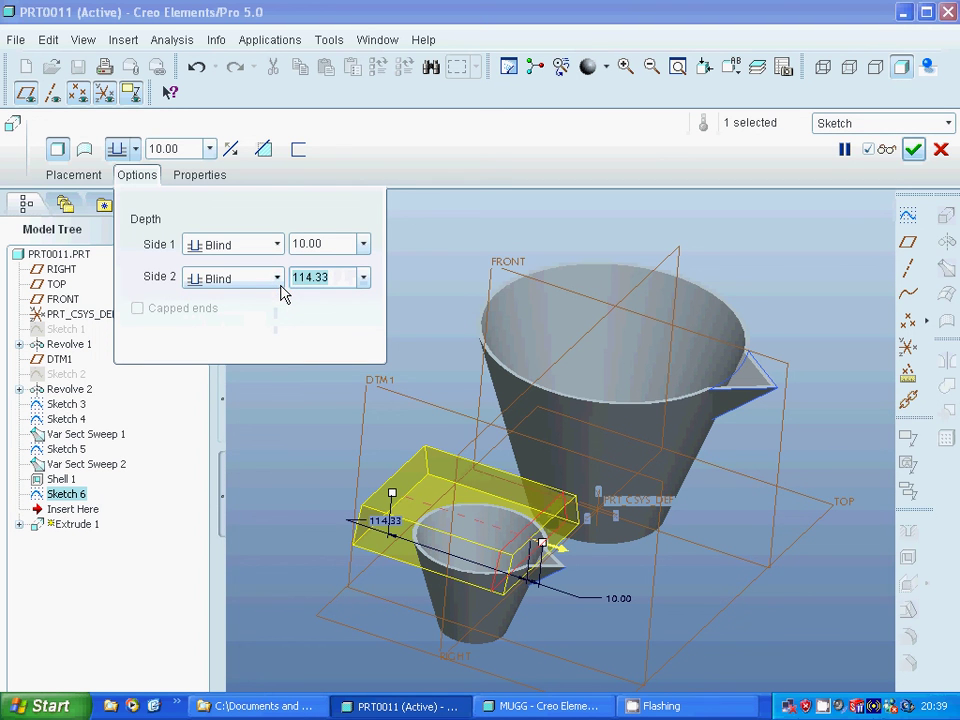
text(10)
key(Return)
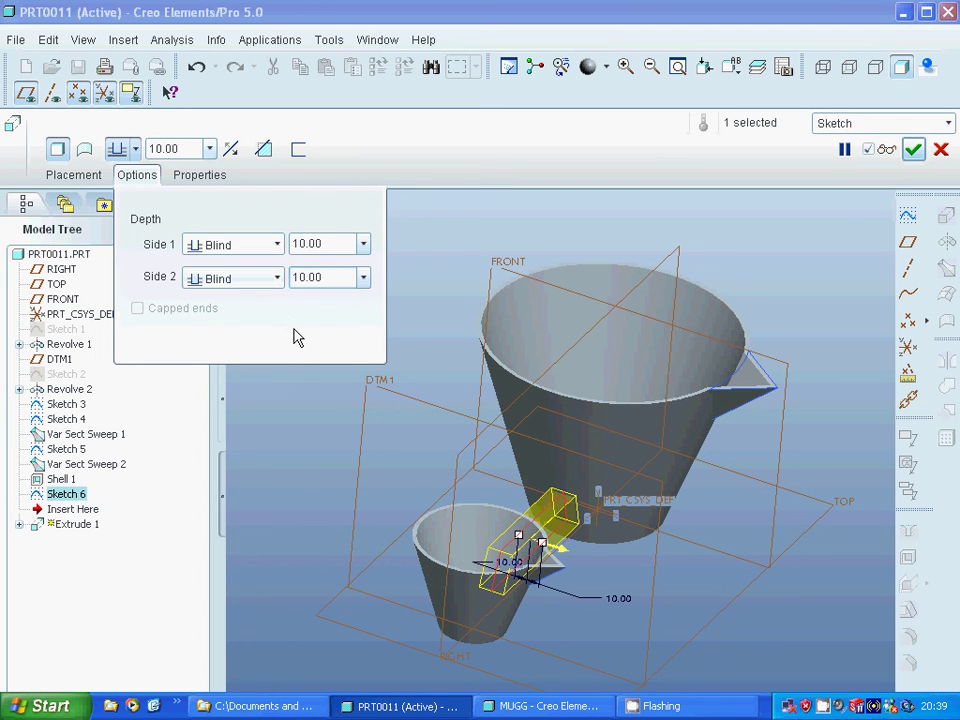
click(914, 150)
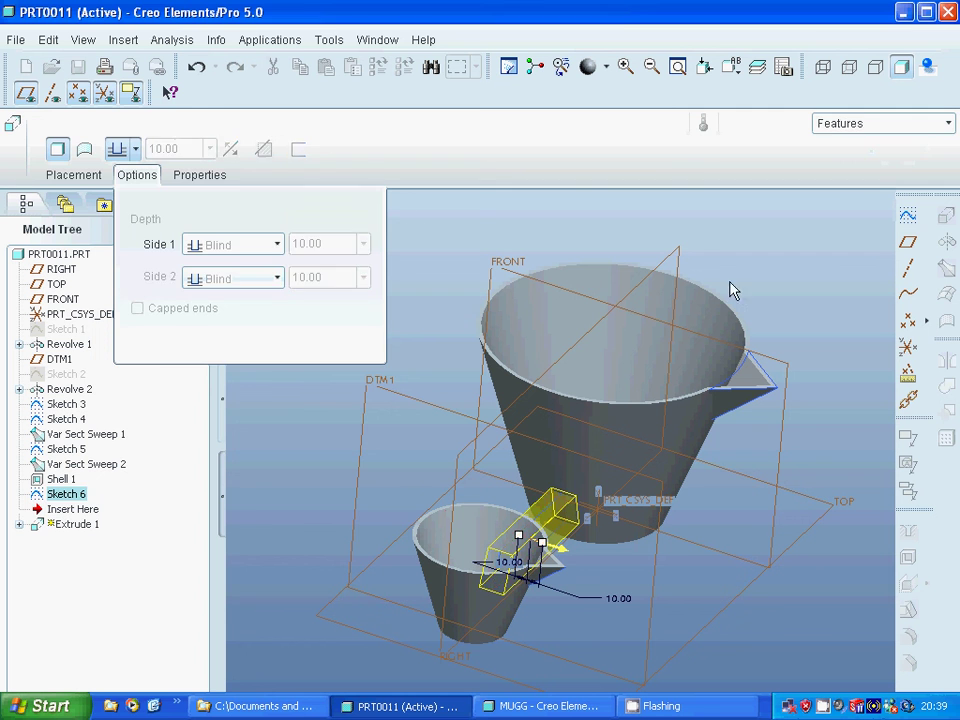
middle_drag(363, 452, 340, 462)
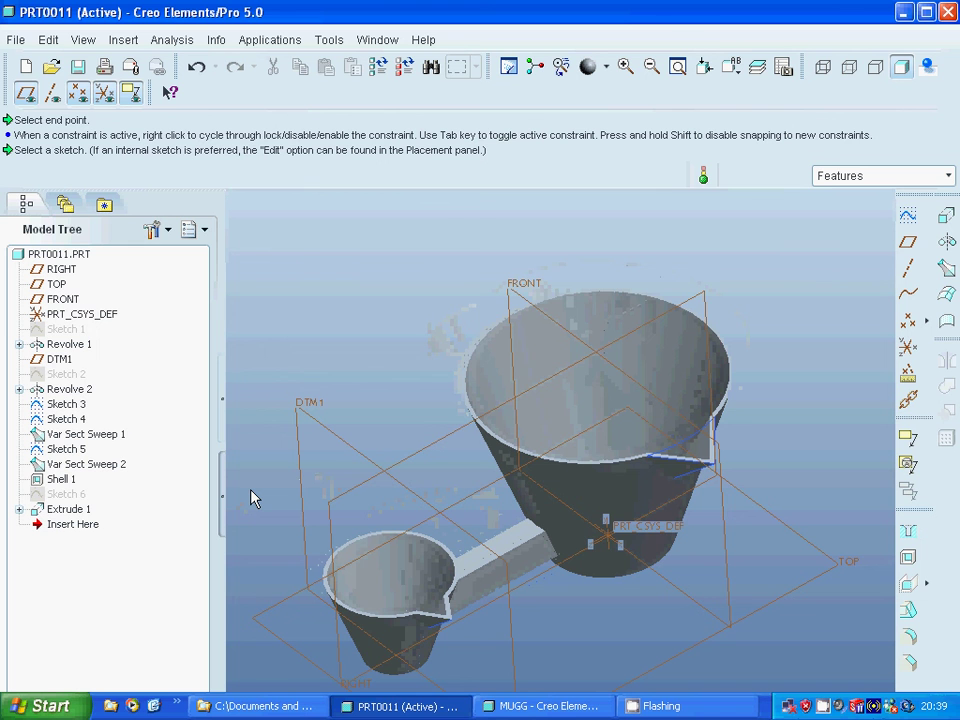